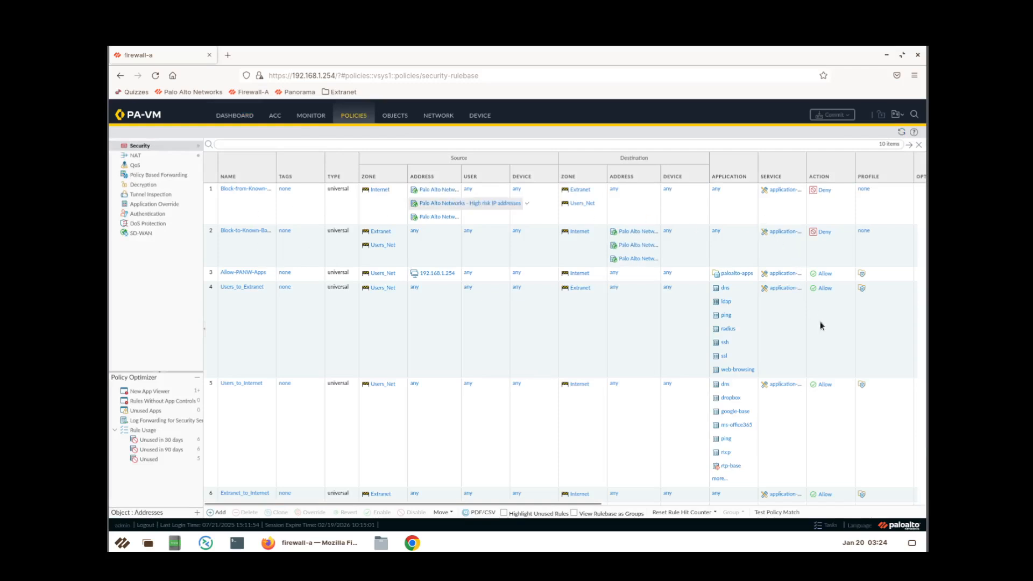
# Review the profiles attached to the Users_to_Internet security rule without changing them.
pyautogui.scroll(-2, 820, 324)
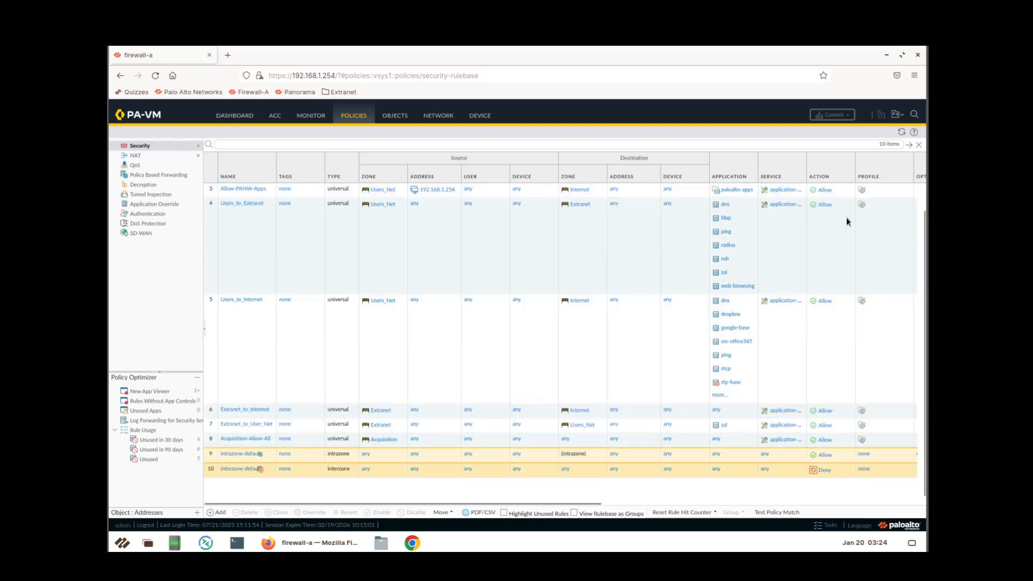
pyautogui.scroll(2, 866, 268)
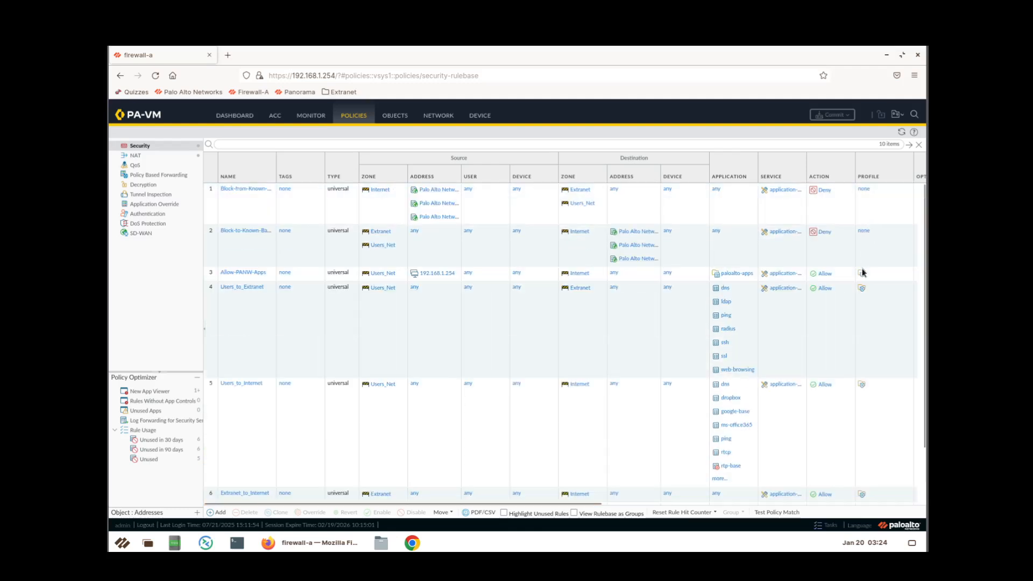
pyautogui.click(863, 387)
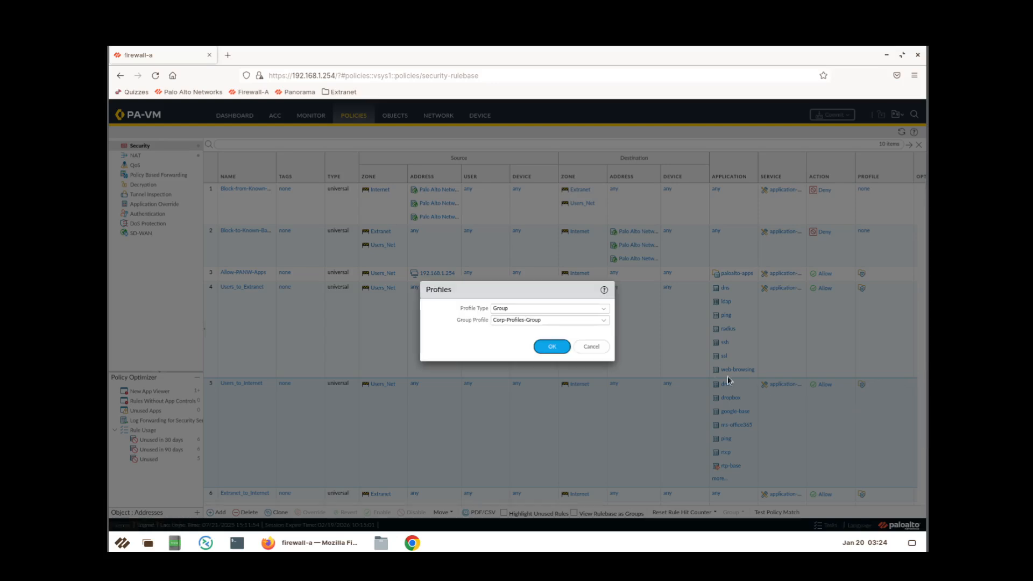
pyautogui.click(591, 346)
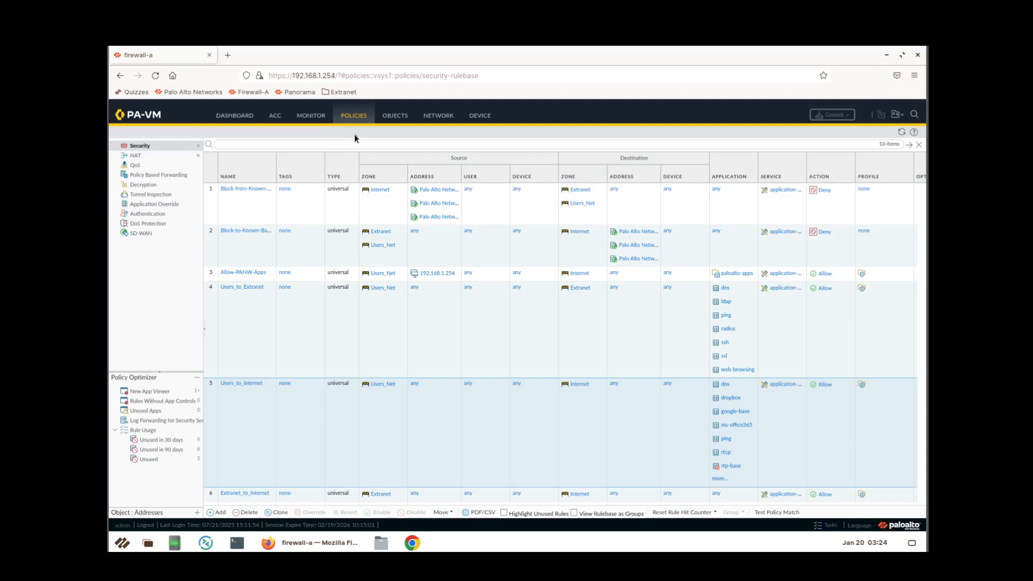
# Inspect Corp-Profiles-Group's Corp-AV and Corp-AS profile settings under Objects, then cancel without saving.
pyautogui.click(395, 115)
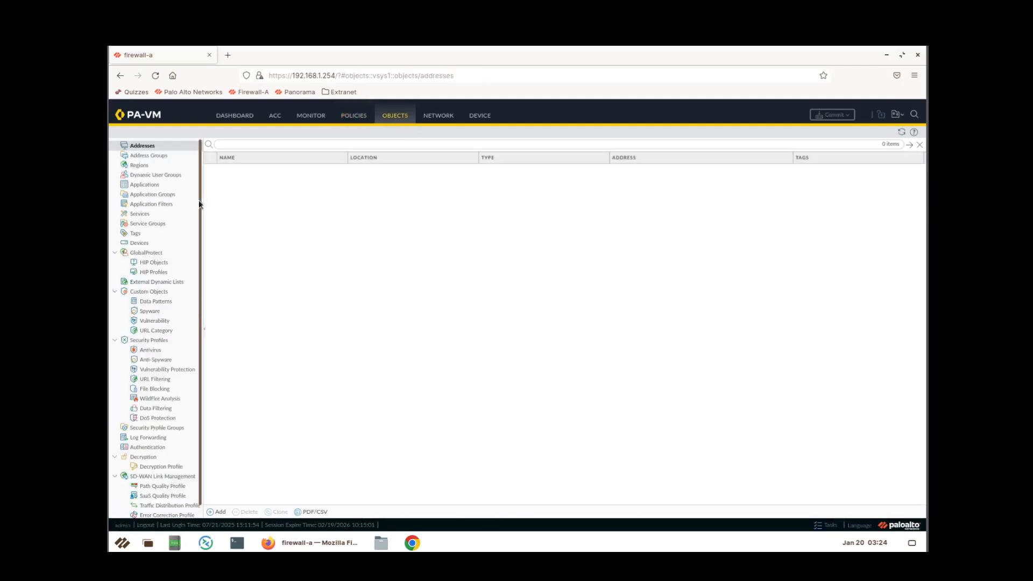
pyautogui.click(158, 429)
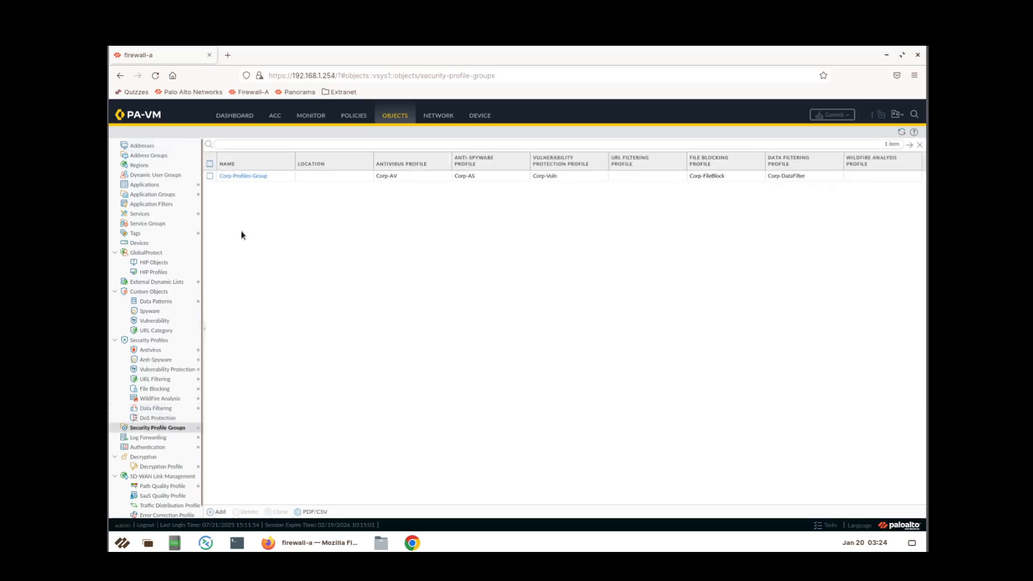
pyautogui.click(279, 177)
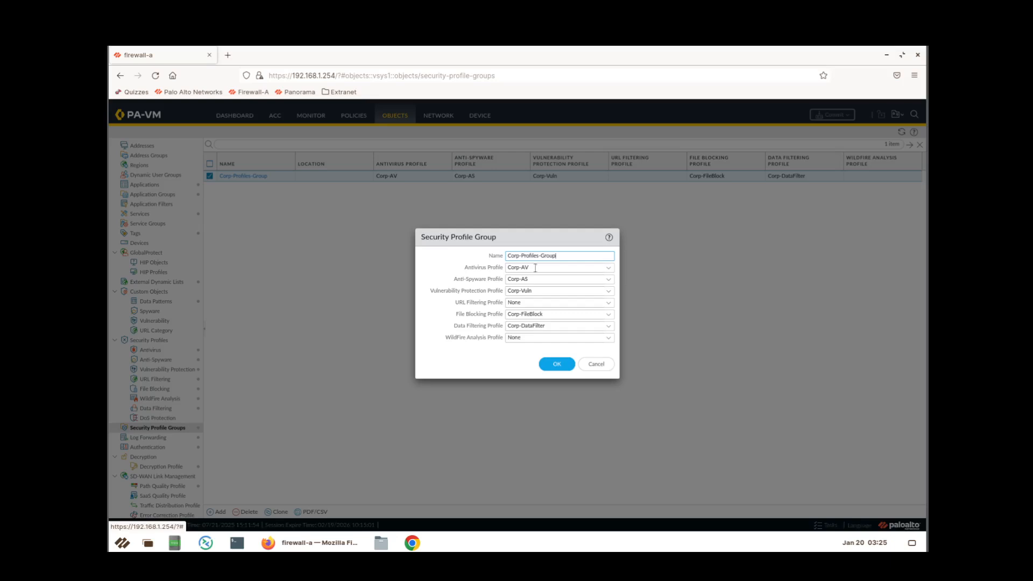
pyautogui.click(535, 268)
pyautogui.click(531, 278)
pyautogui.click(595, 364)
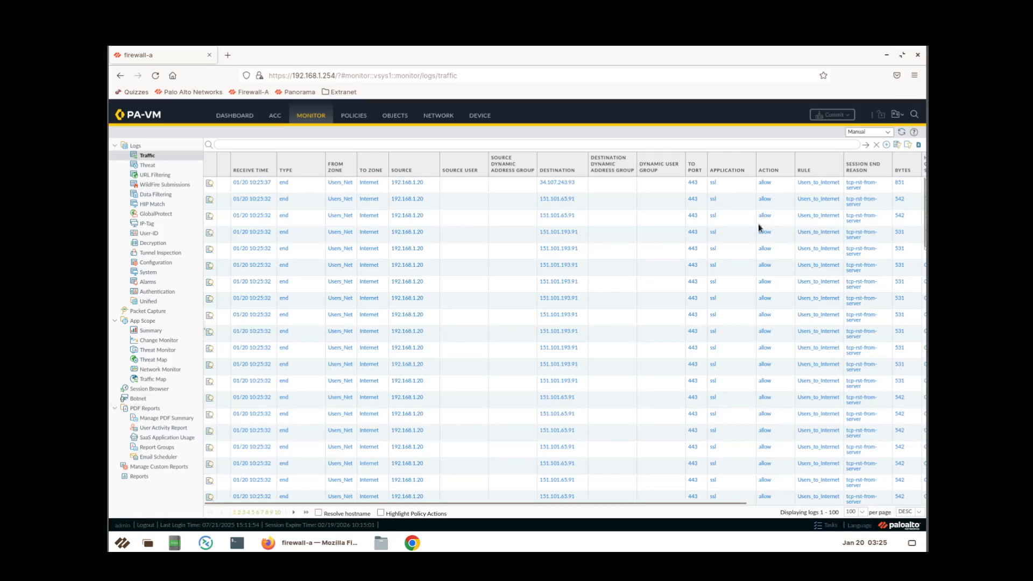
# Minimize the Firefox window to reveal the lab desktop shortcuts.
pyautogui.click(886, 55)
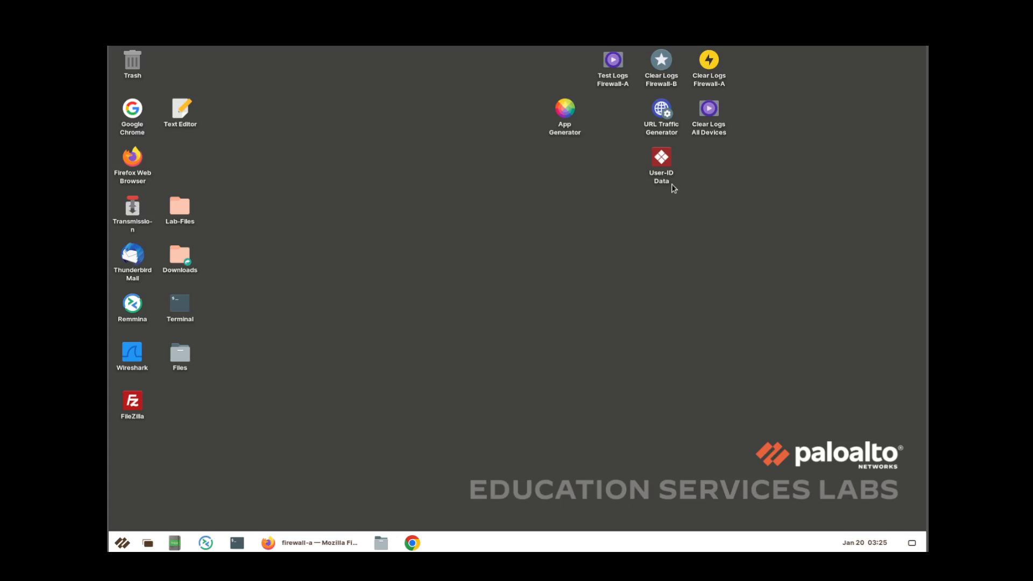
# Launch the Clear Logs Firewall-A desktop script and maximize its Terminal output.
pyautogui.click(719, 81)
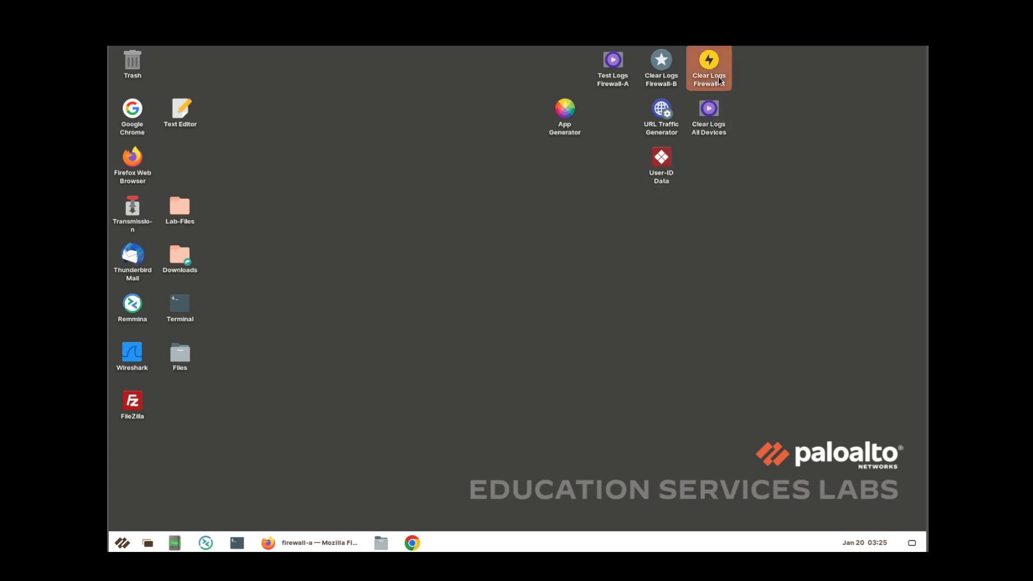
pyautogui.doubleClick(719, 81)
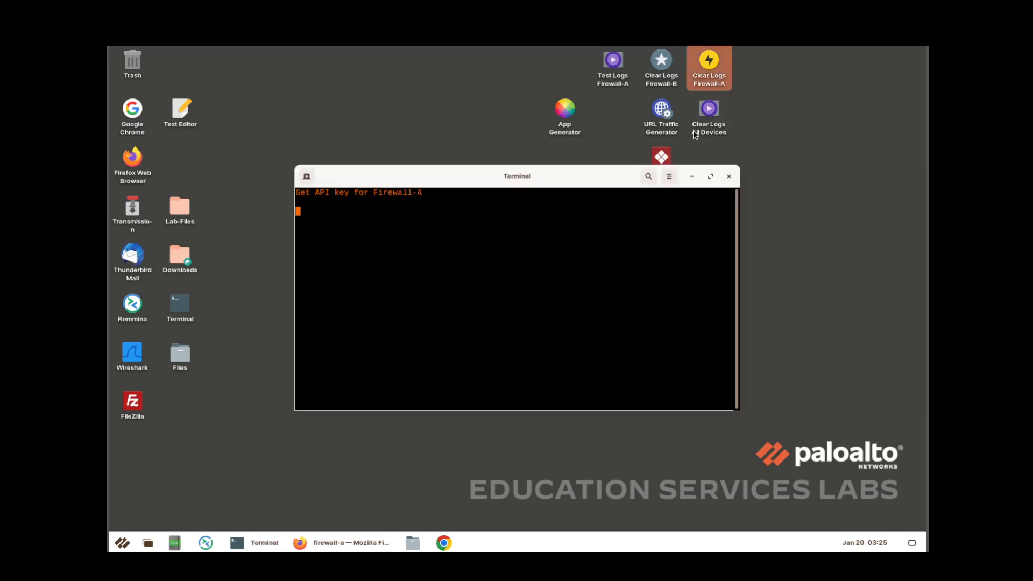
pyautogui.click(710, 176)
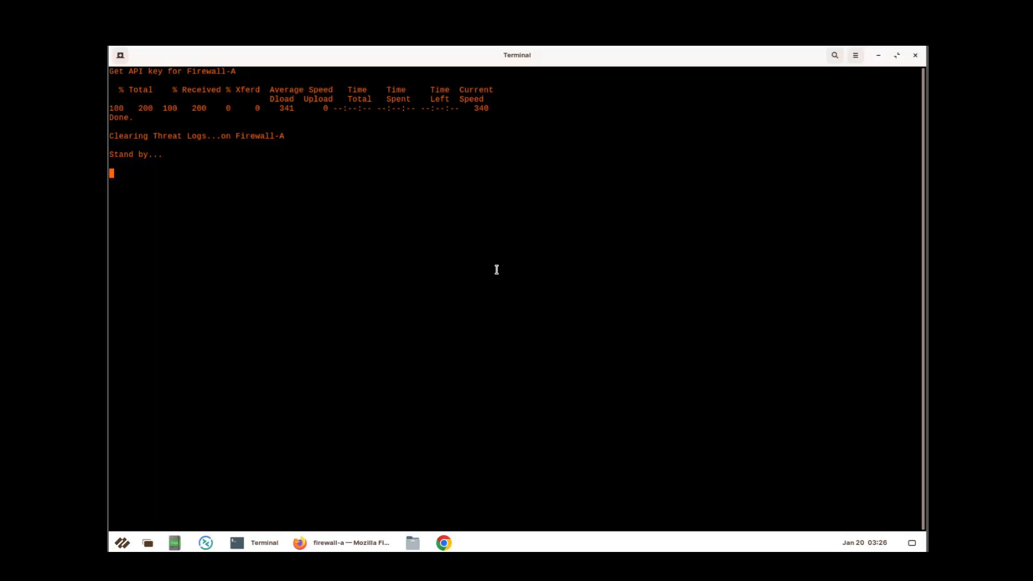
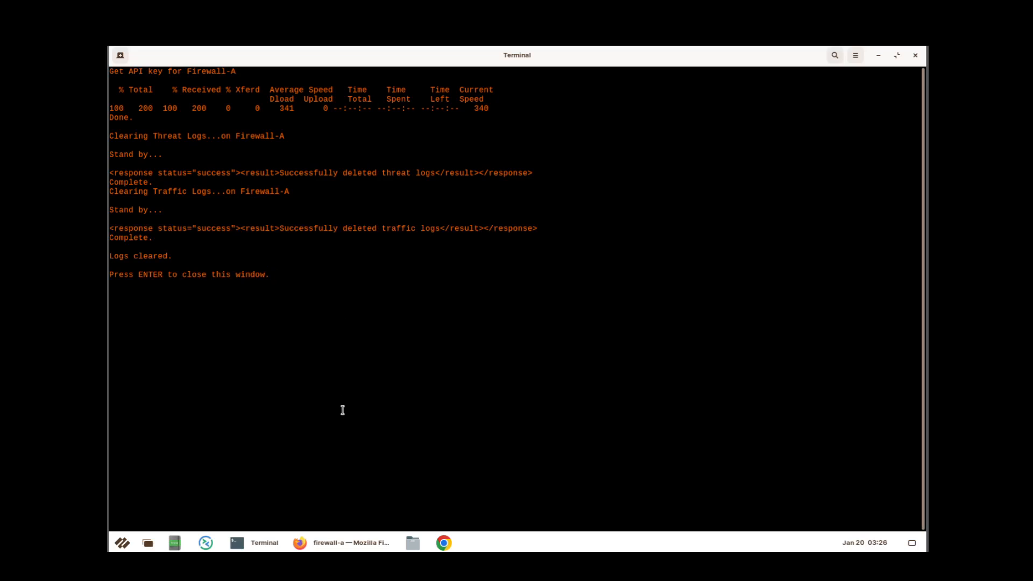
# Close the finished log-clearing Terminal and bring back the firewall-a Firefox window.
pyautogui.press('Return')
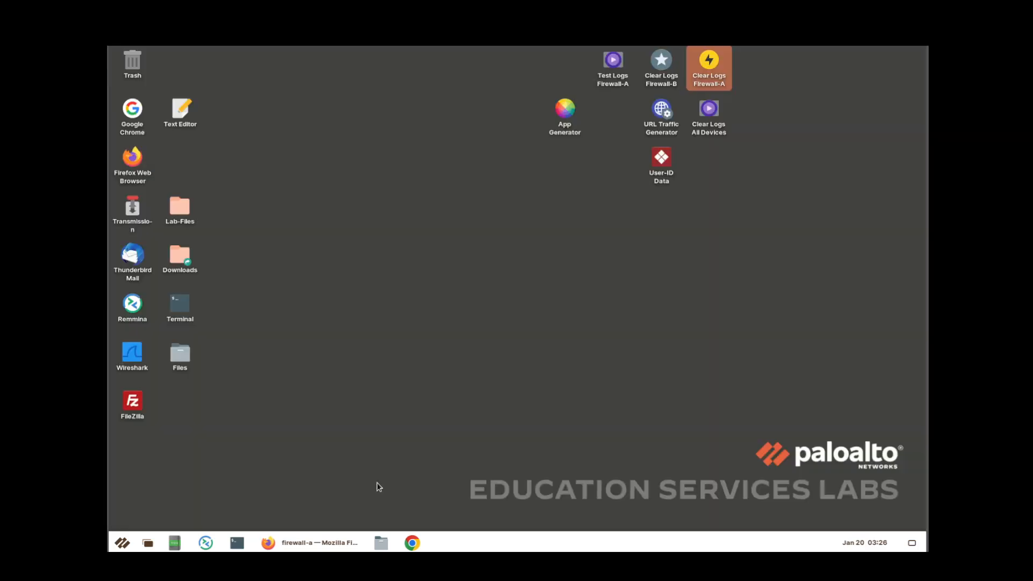
pyautogui.click(301, 542)
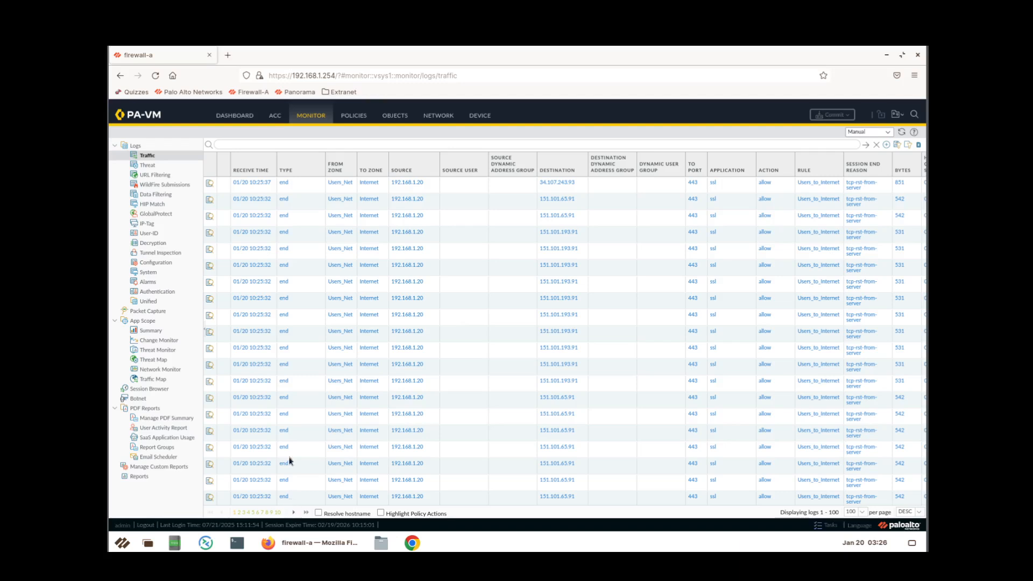
# Refresh the now-empty Traffic log, then open a new blank Firefox tab.
pyautogui.click(902, 132)
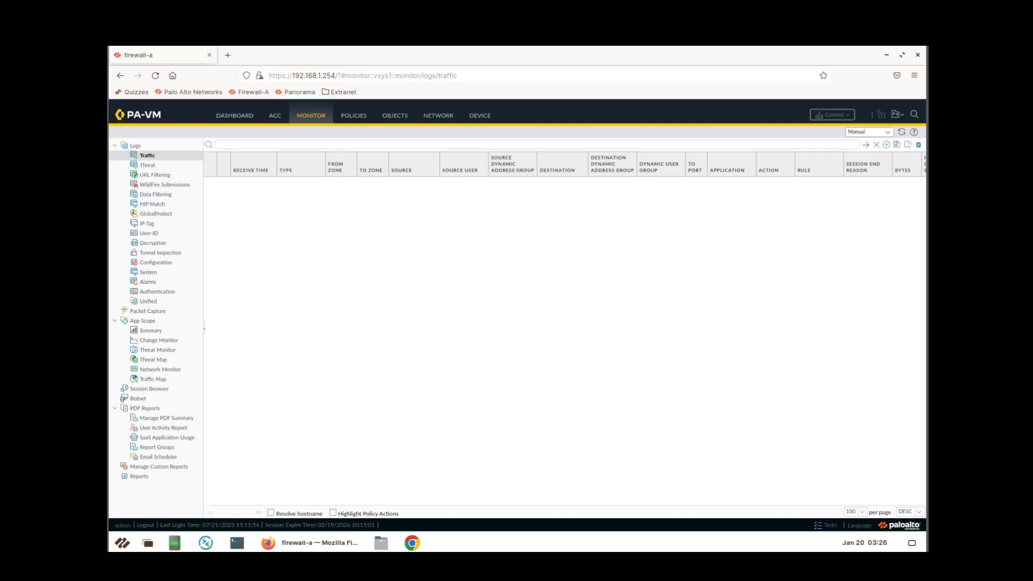
pyautogui.click(227, 55)
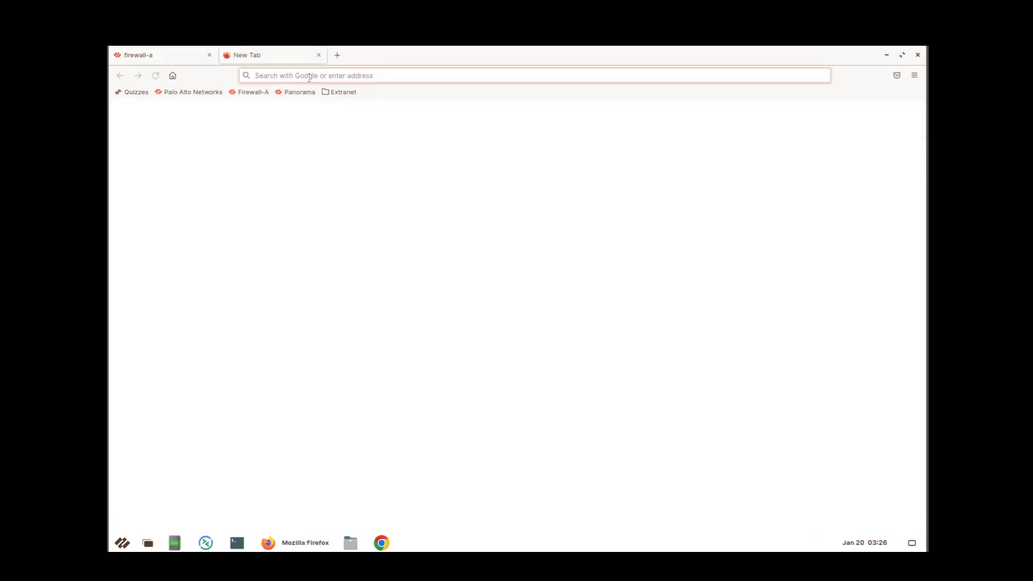
pyautogui.write('http:')
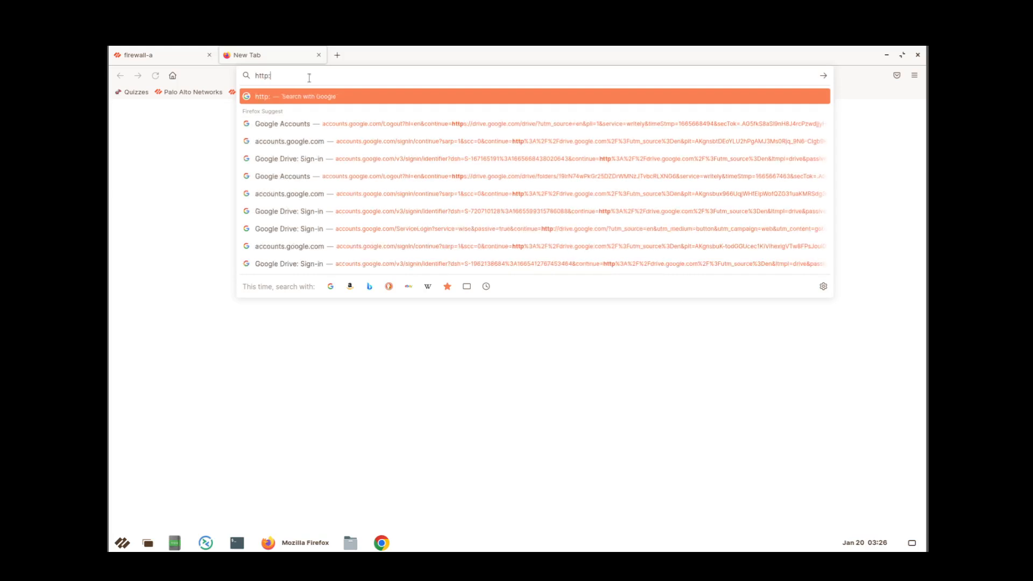
pyautogui.write('//')
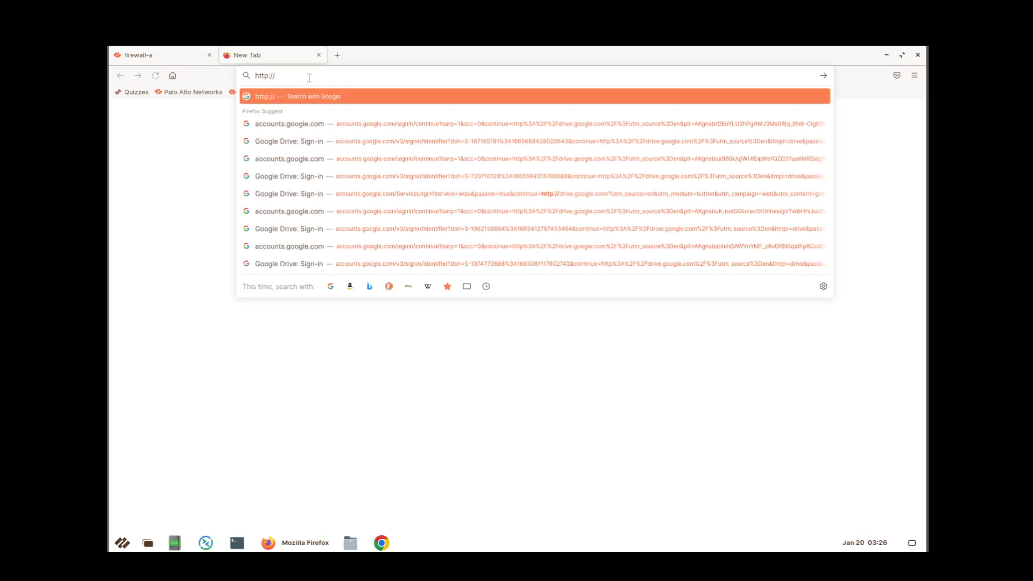
pyautogui.write('www.hacker9.com/')
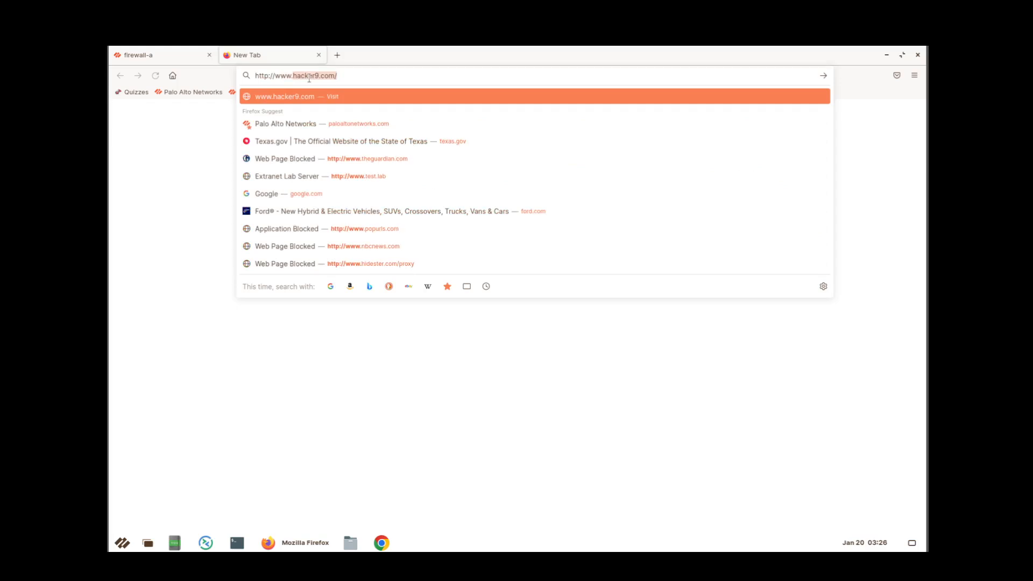
pyautogui.press('Return')
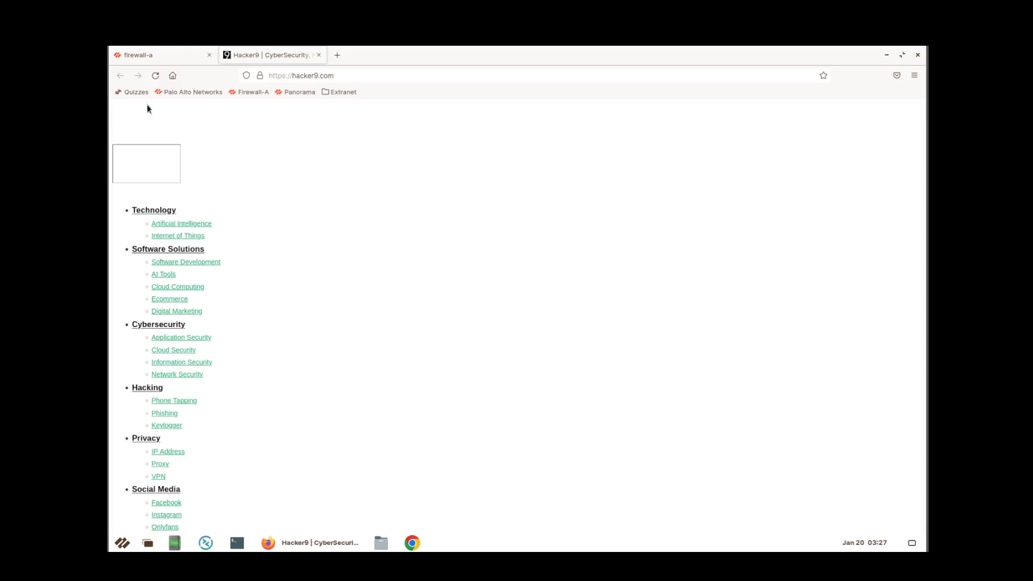
pyautogui.click(155, 75)
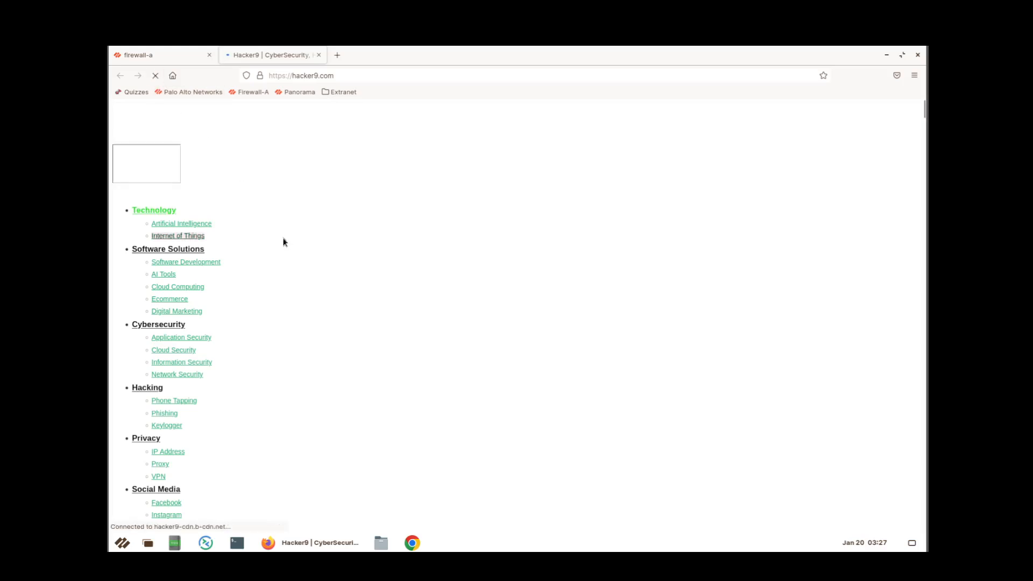
pyautogui.scroll(-4, 395, 285)
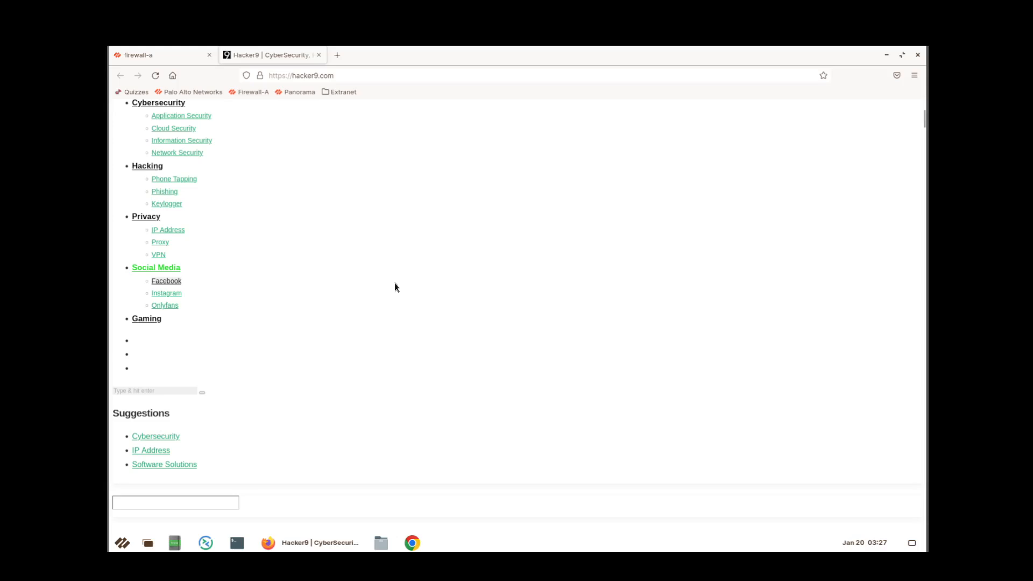
pyautogui.scroll(-4, 395, 285)
pyautogui.scroll(-5, 395, 285)
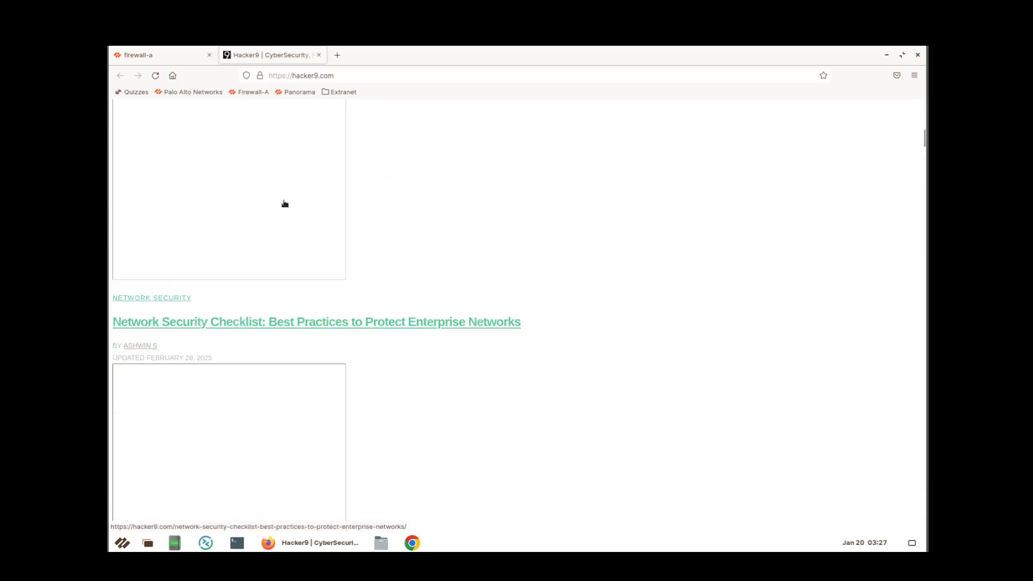
pyautogui.click(156, 80)
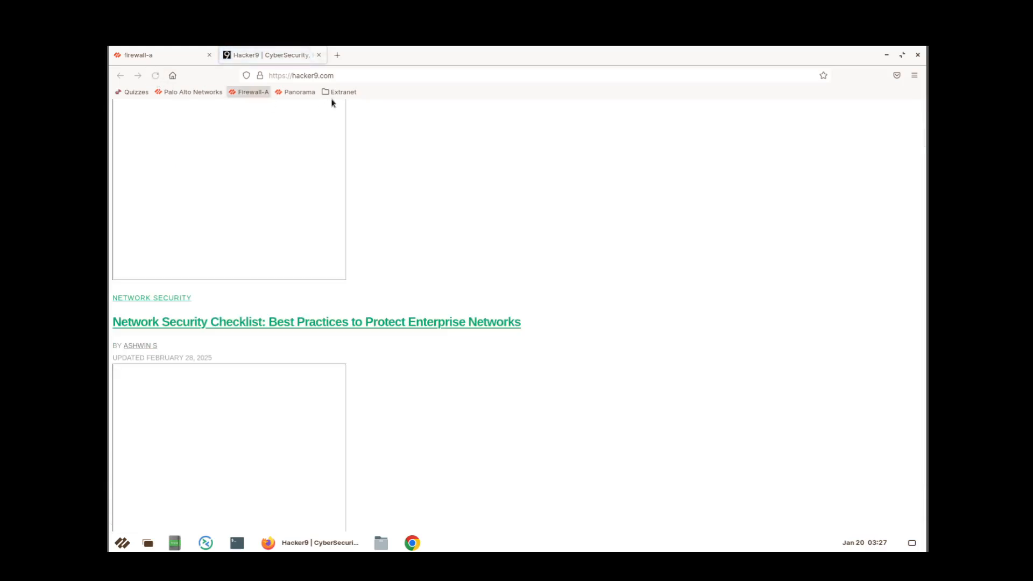
pyautogui.click(391, 75)
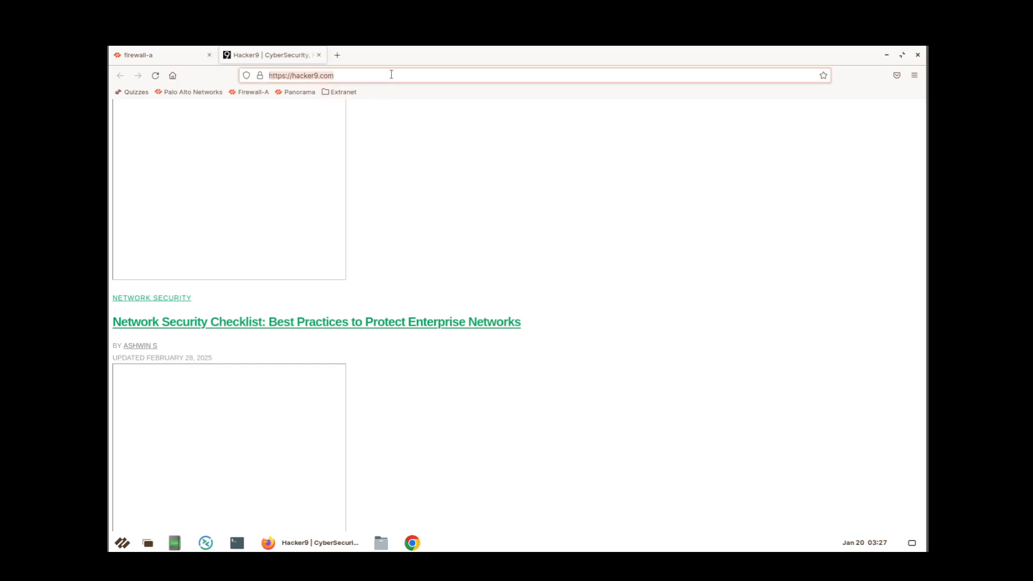
pyautogui.write('httt')
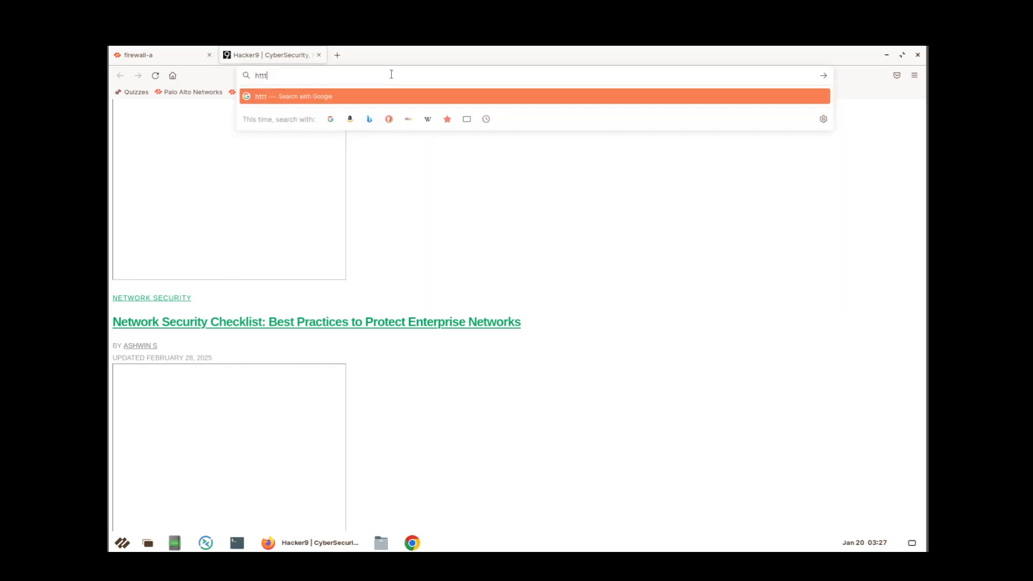
pyautogui.press('BackSpace')
pyautogui.write('p://')
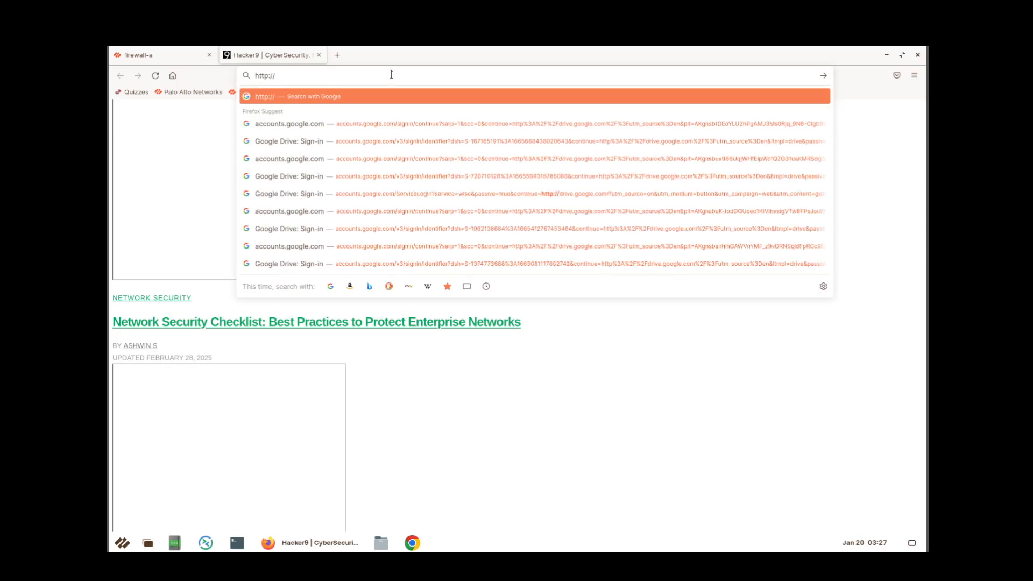
pyautogui.write('hacker')
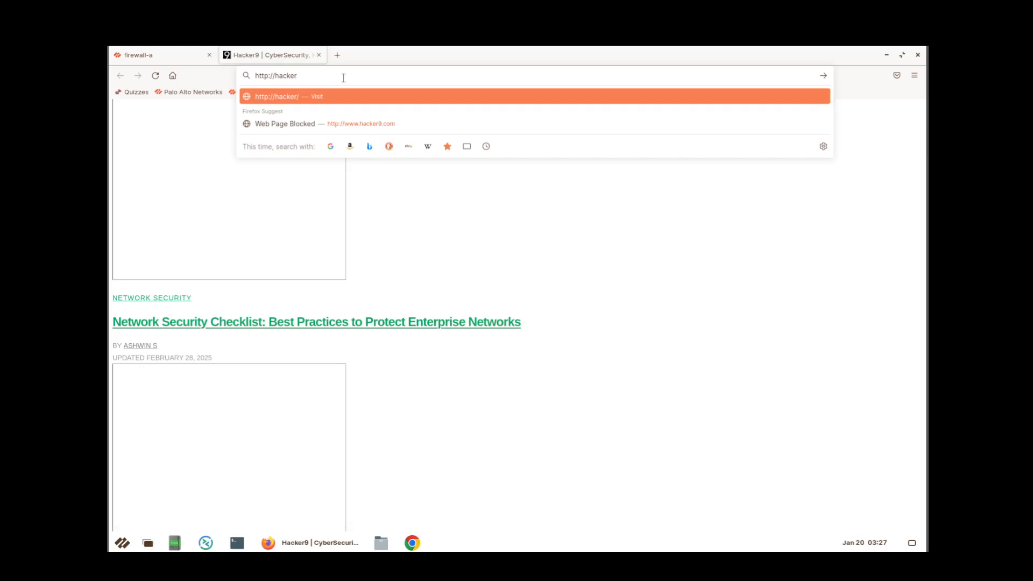
pyautogui.write('9.com')
pyautogui.press('Return')
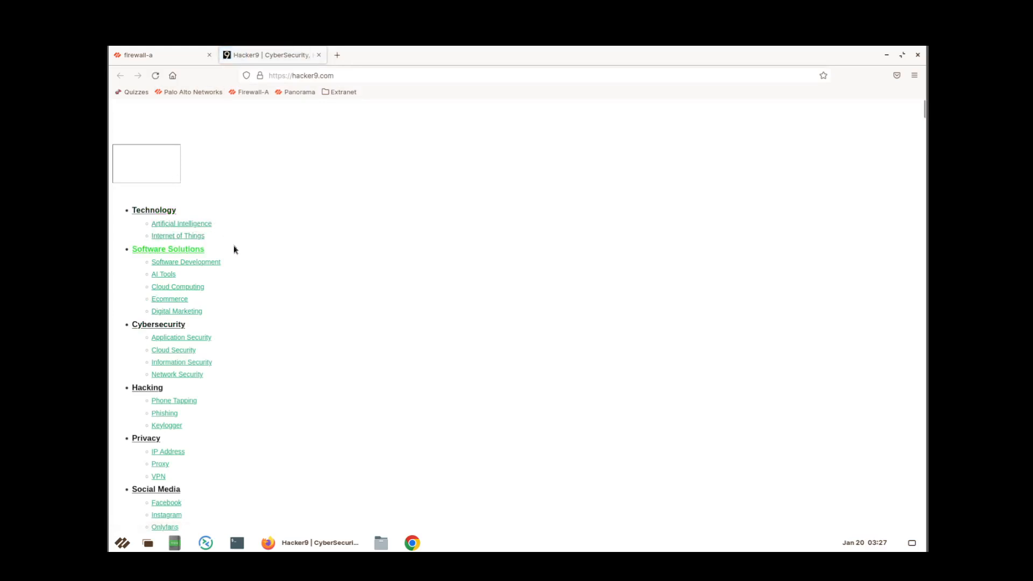
pyautogui.scroll(-5, 290, 224)
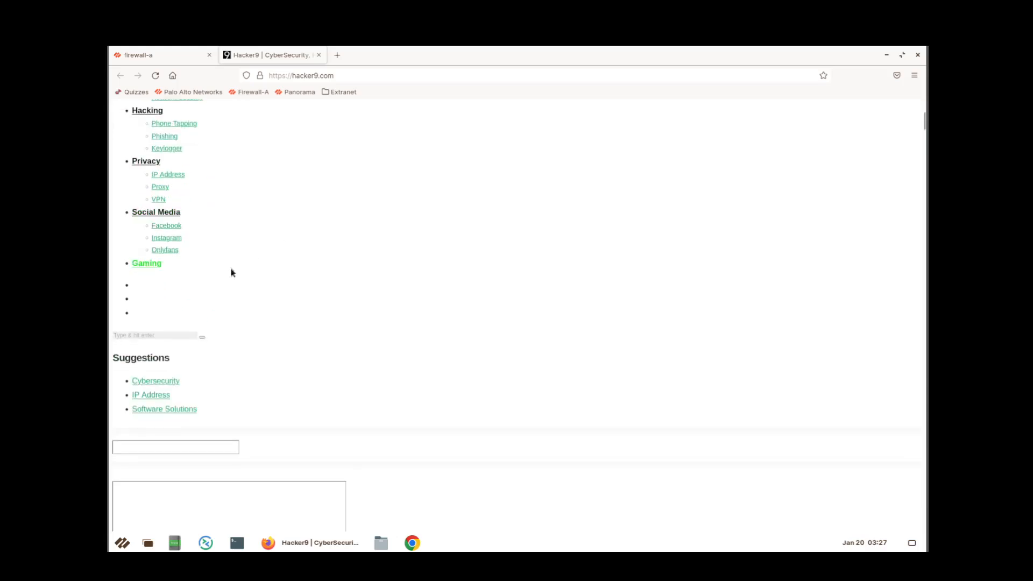
pyautogui.scroll(-3, 354, 240)
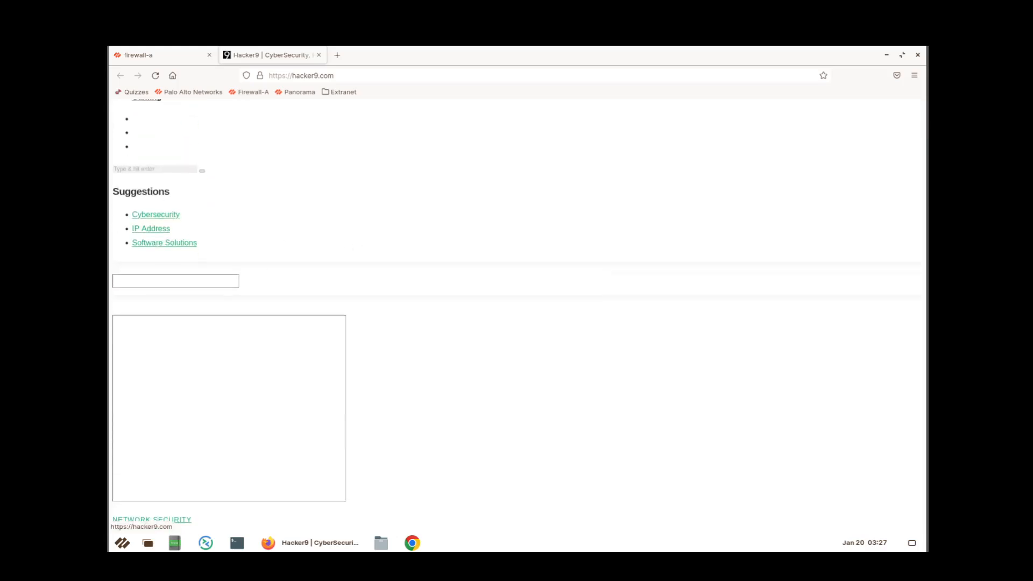
pyautogui.click(350, 76)
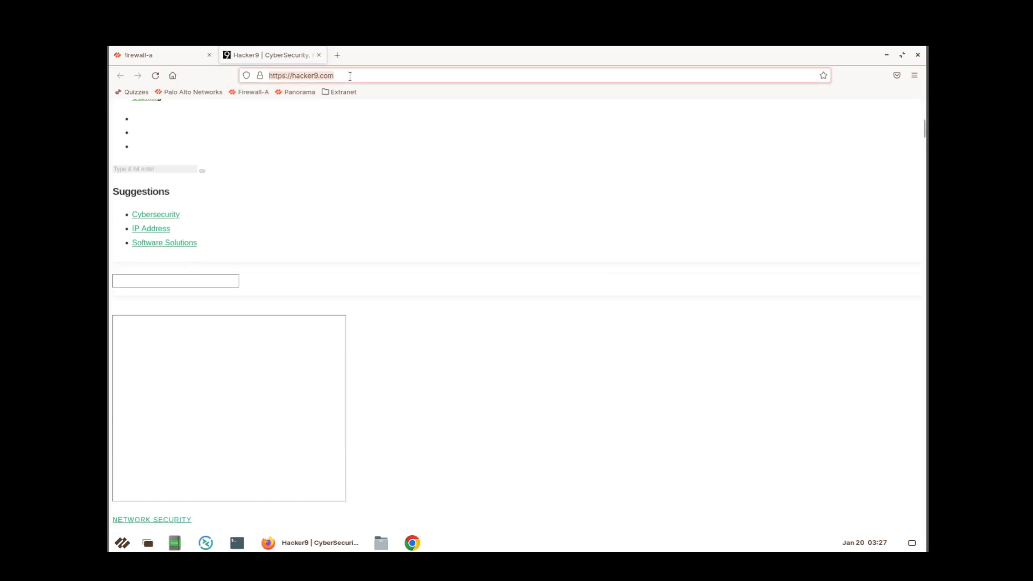
pyautogui.write('htt')
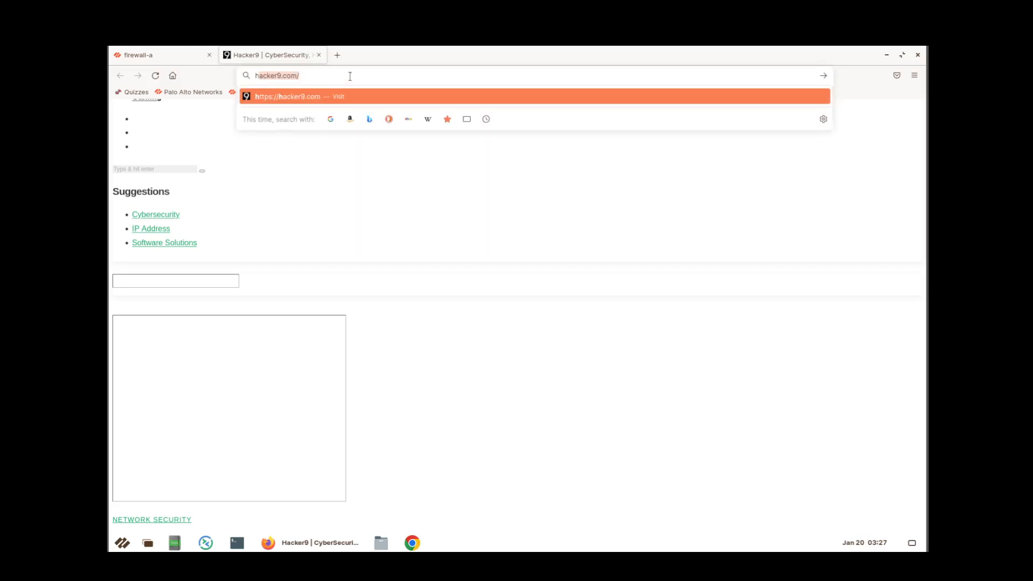
pyautogui.write('p://')
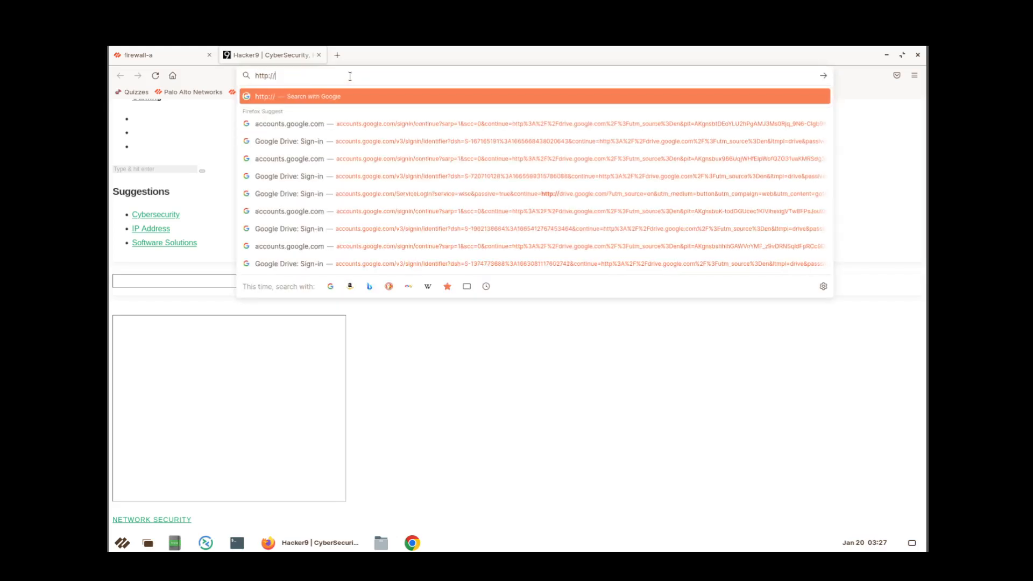
pyautogui.write('w')
pyautogui.press('BackSpace')
pyautogui.press('BackSpace')
pyautogui.write('ww')
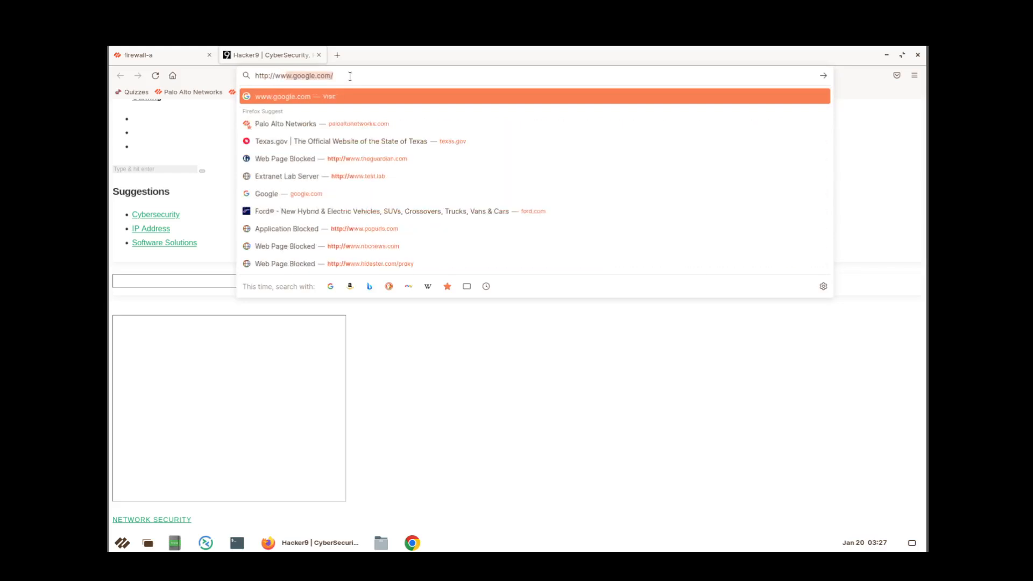
pyautogui.write('w.hide')
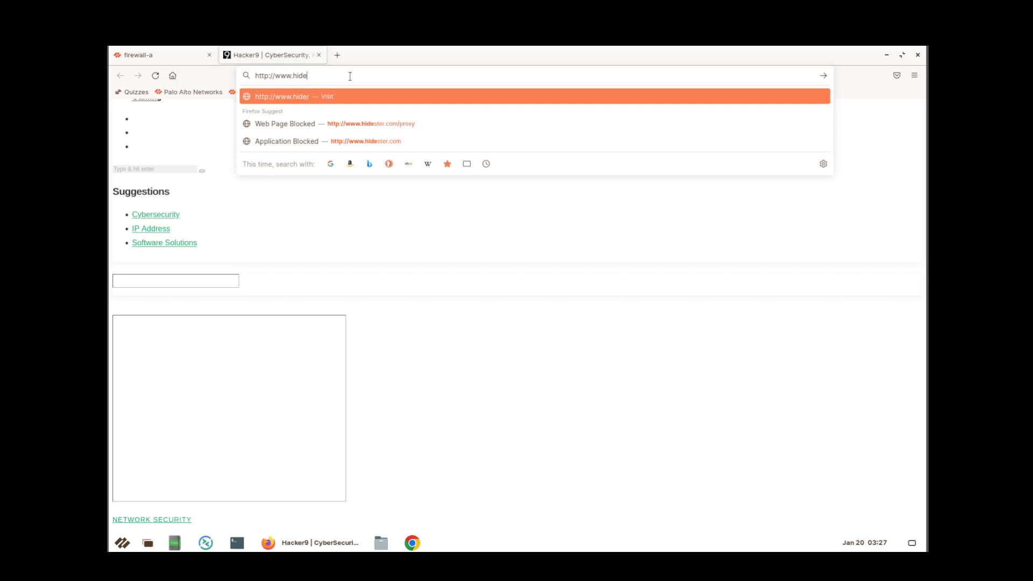
pyautogui.write('ster.com/')
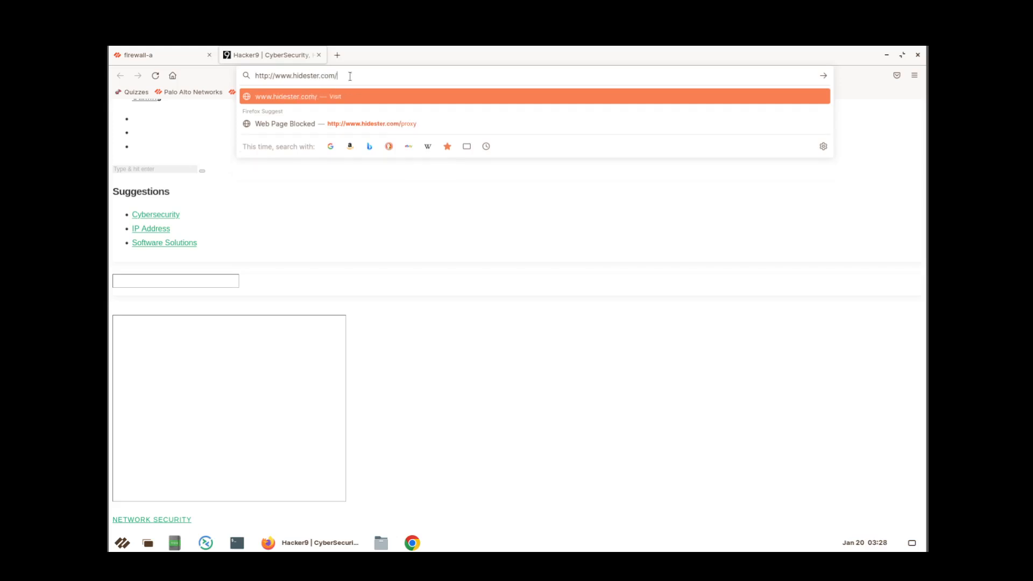
pyautogui.write('proxy')
pyautogui.press('Return')
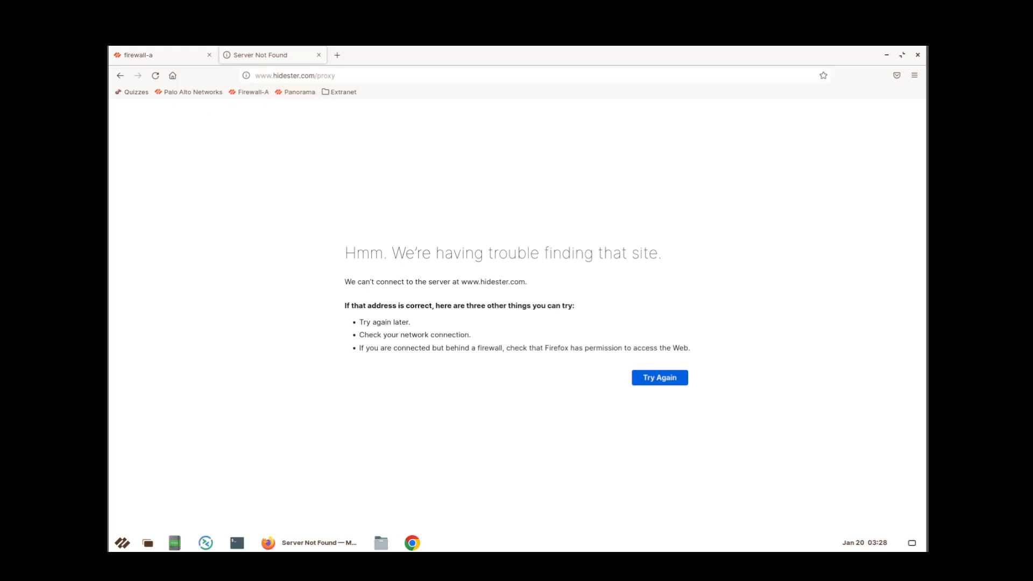
# Retry the hidester.com proxy page from the error page and again from the address bar.
pyautogui.click(657, 383)
pyautogui.click(369, 77)
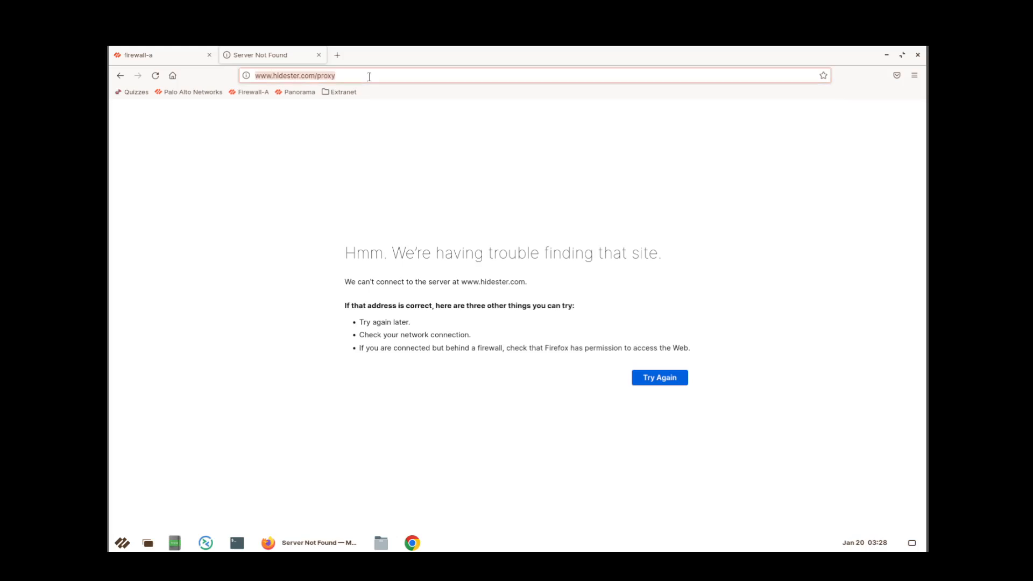
pyautogui.write('htt')
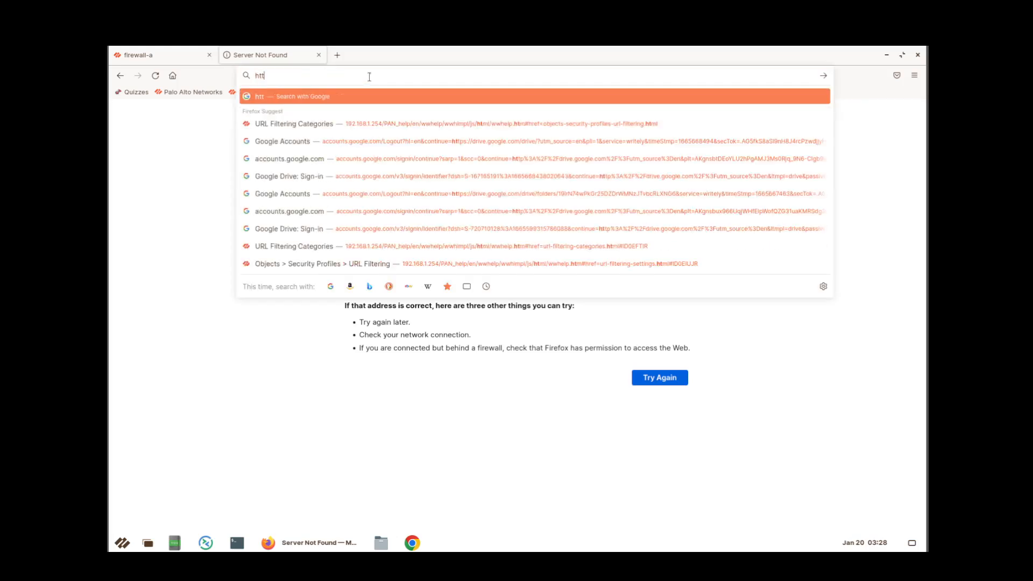
pyautogui.write('p://')
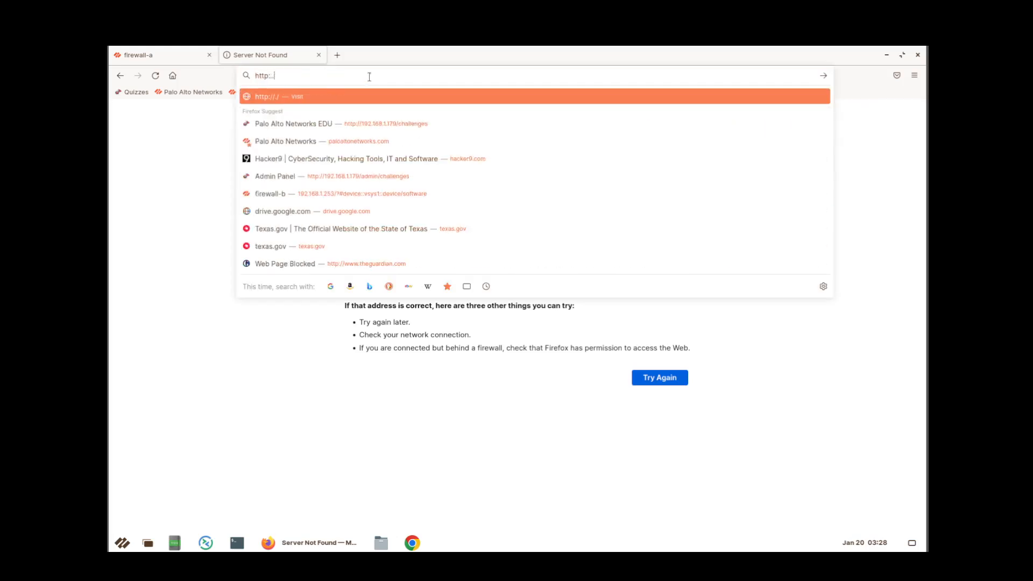
pyautogui.write('/')
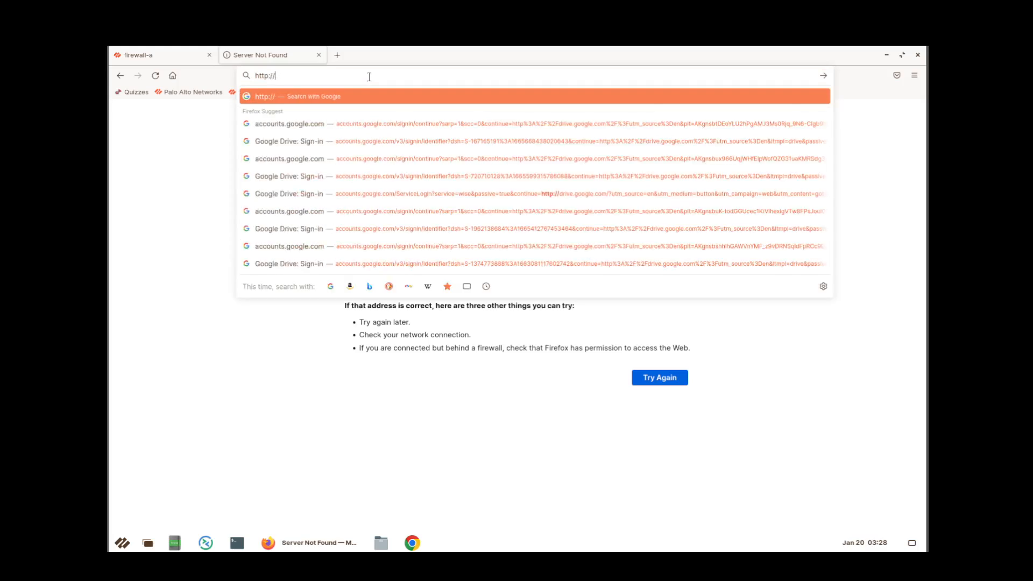
pyautogui.write('hid')
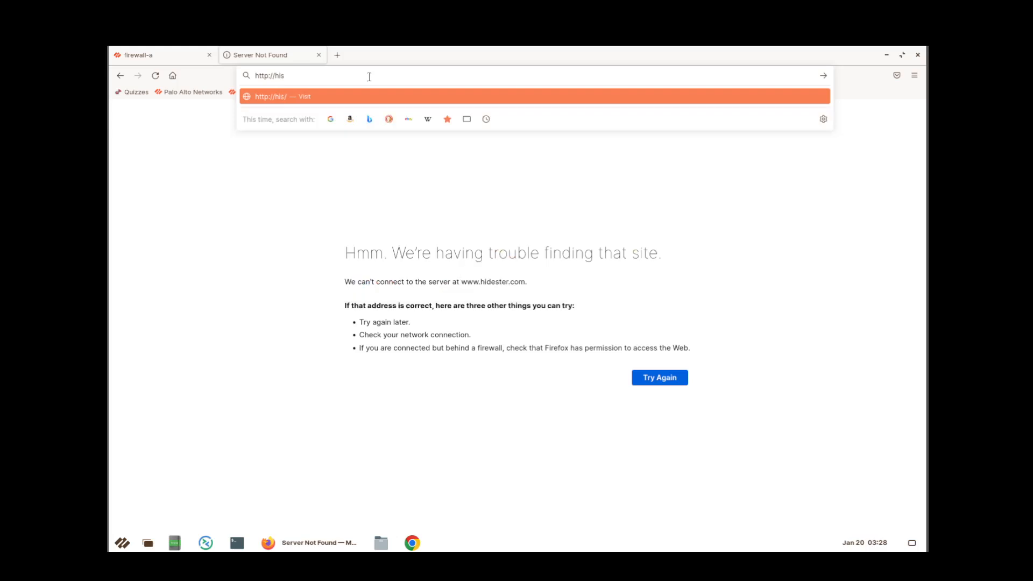
pyautogui.write('ester')
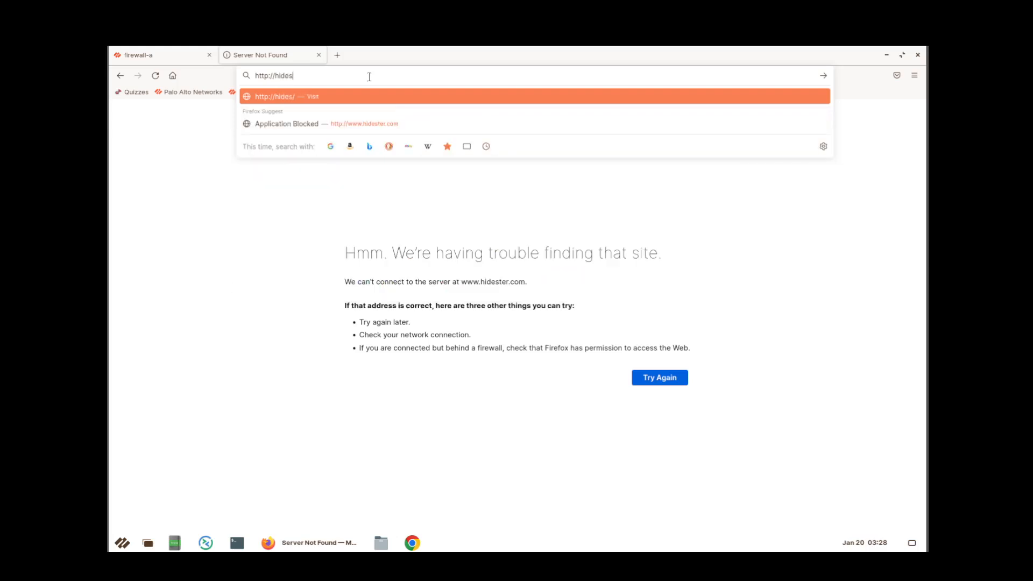
pyautogui.write('.com/prox')
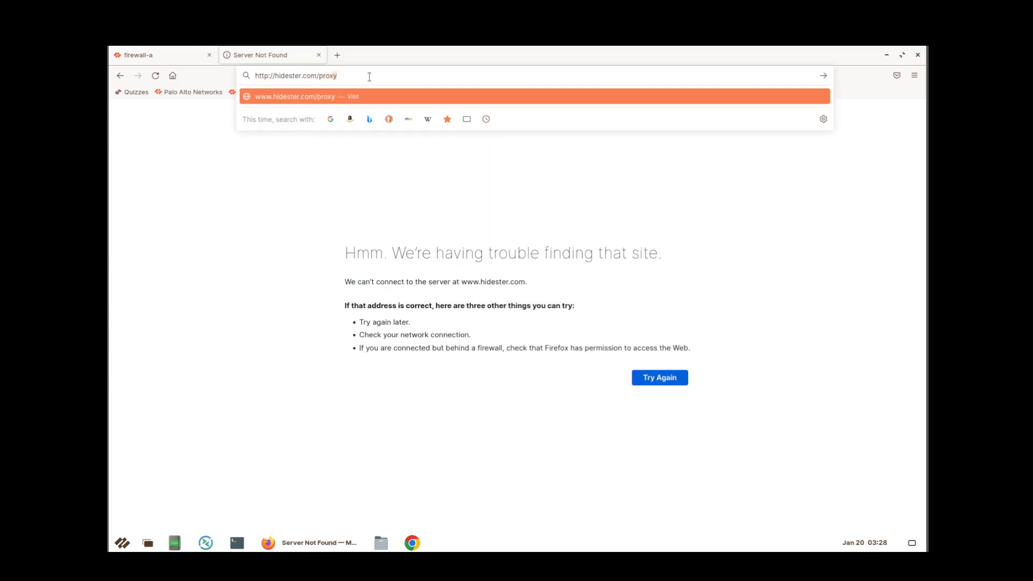
pyautogui.write('y')
pyautogui.press('Return')
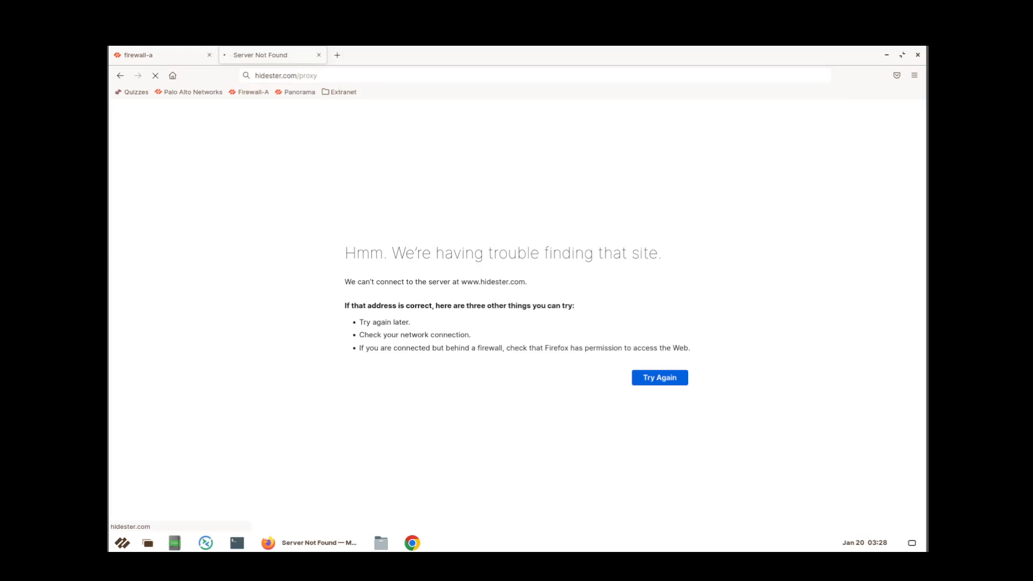
# Open Firefox's ☰ application menu, dismiss it, then reopen it.
pyautogui.click(915, 77)
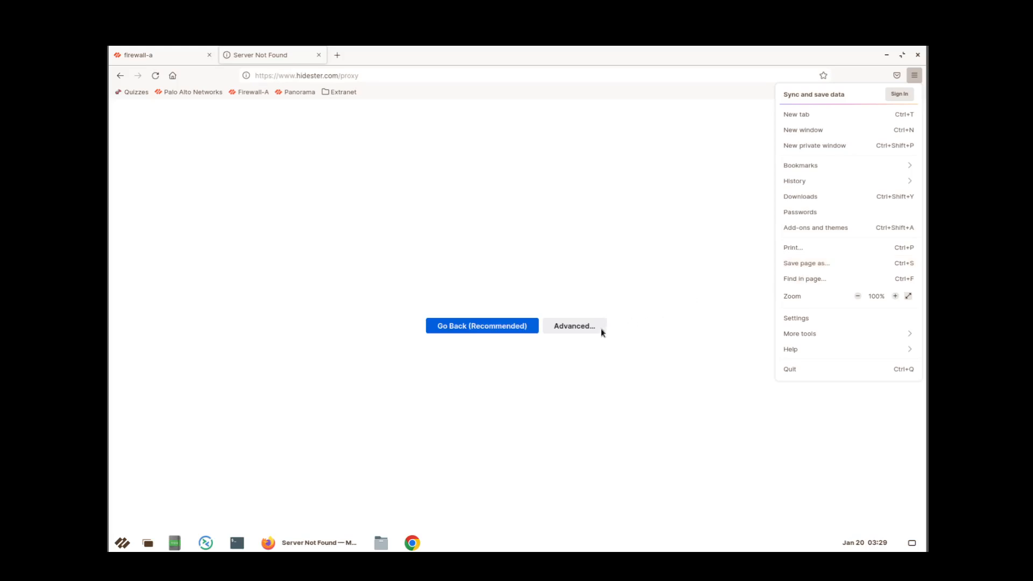
pyautogui.click(625, 297)
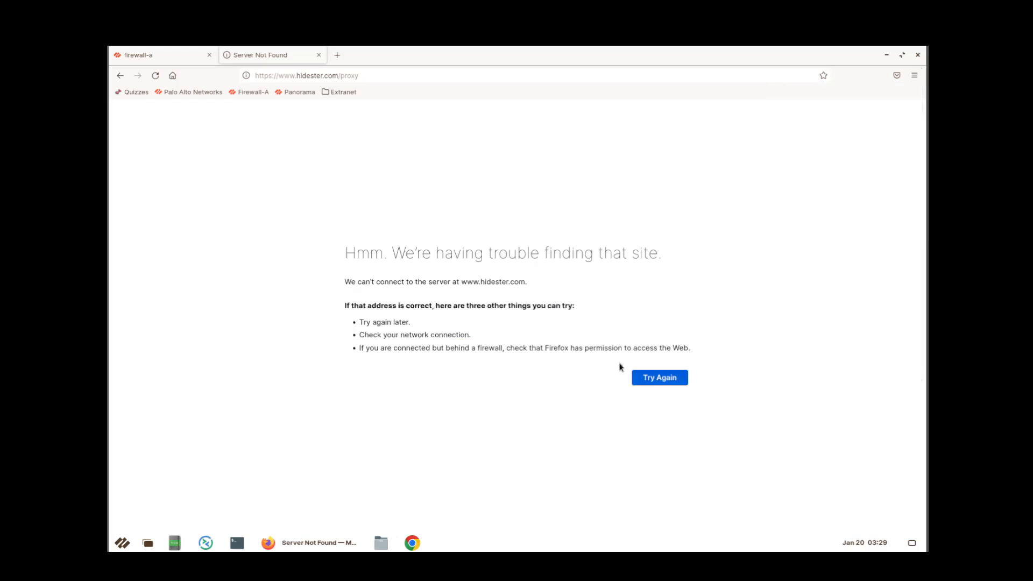
pyautogui.click(914, 75)
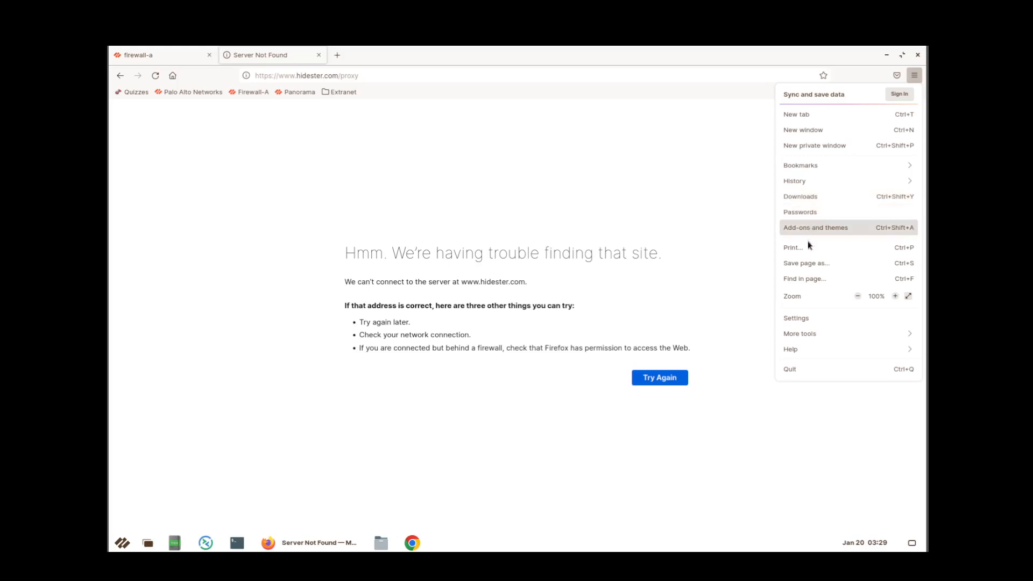
# Clear all cookies, site data and cached web content via Settings > Privacy & Security.
pyautogui.click(792, 319)
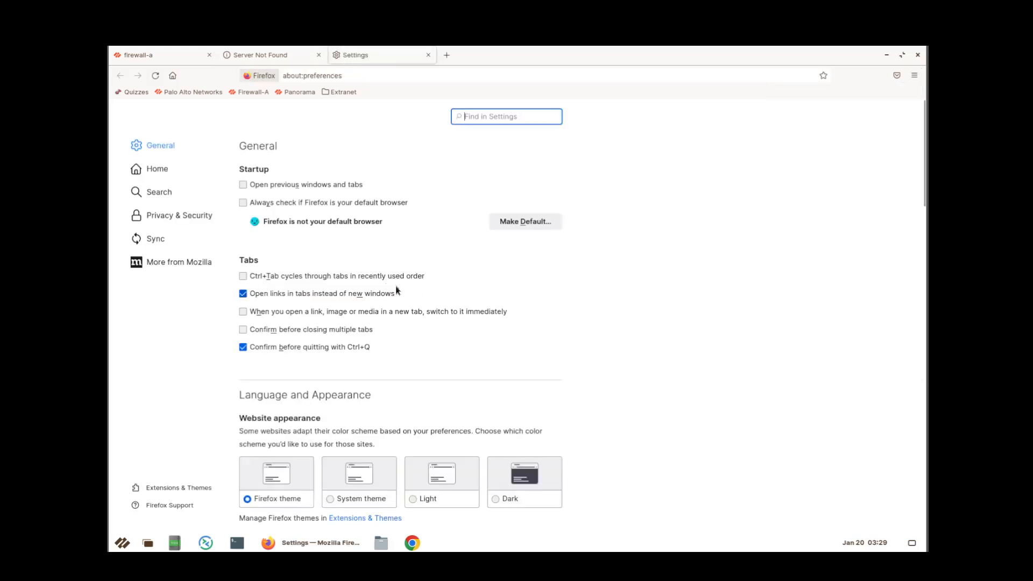
pyautogui.click(173, 218)
pyautogui.scroll(-5, 330, 278)
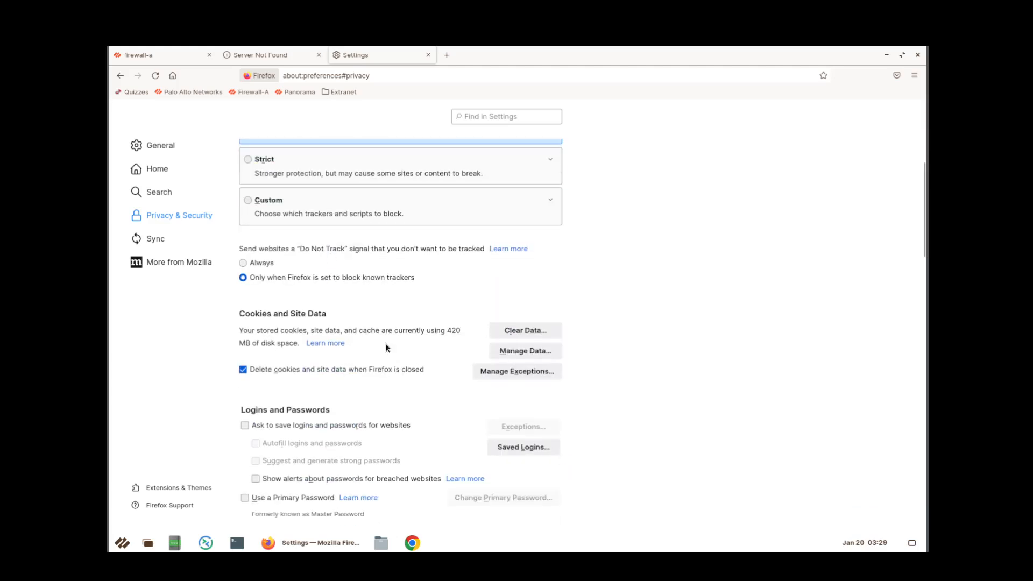
pyautogui.click(534, 333)
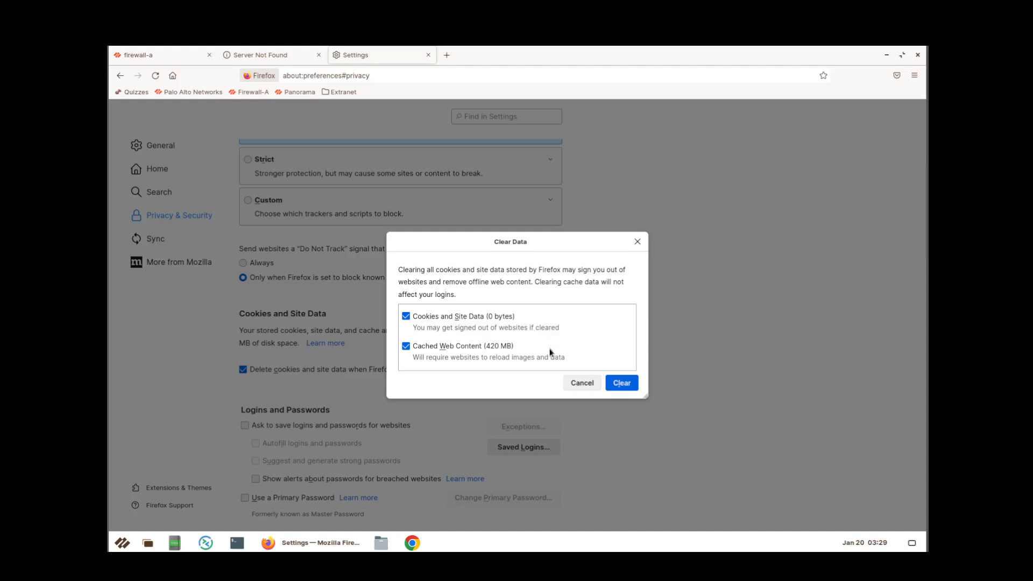
pyautogui.click(621, 384)
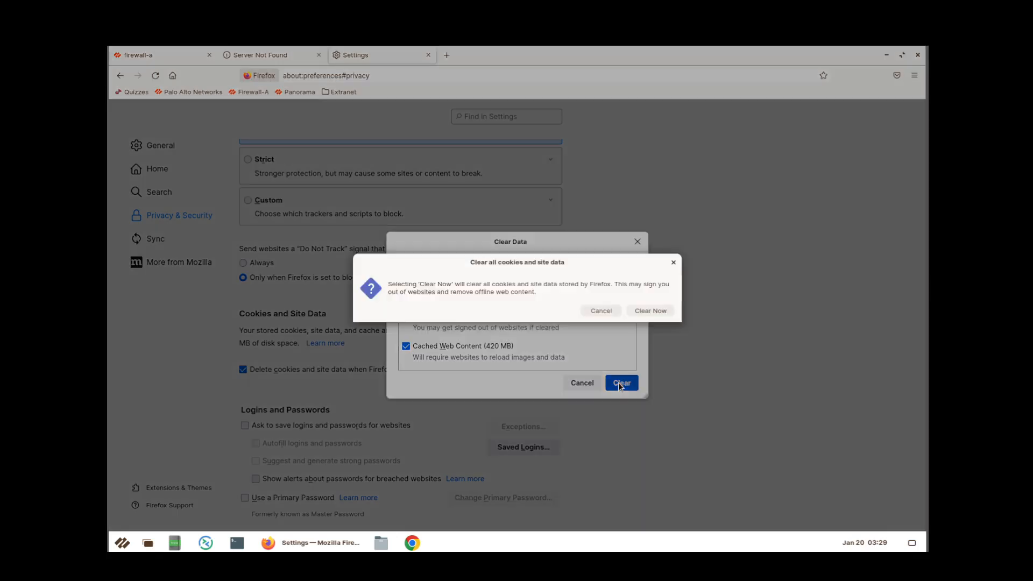
pyautogui.click(640, 315)
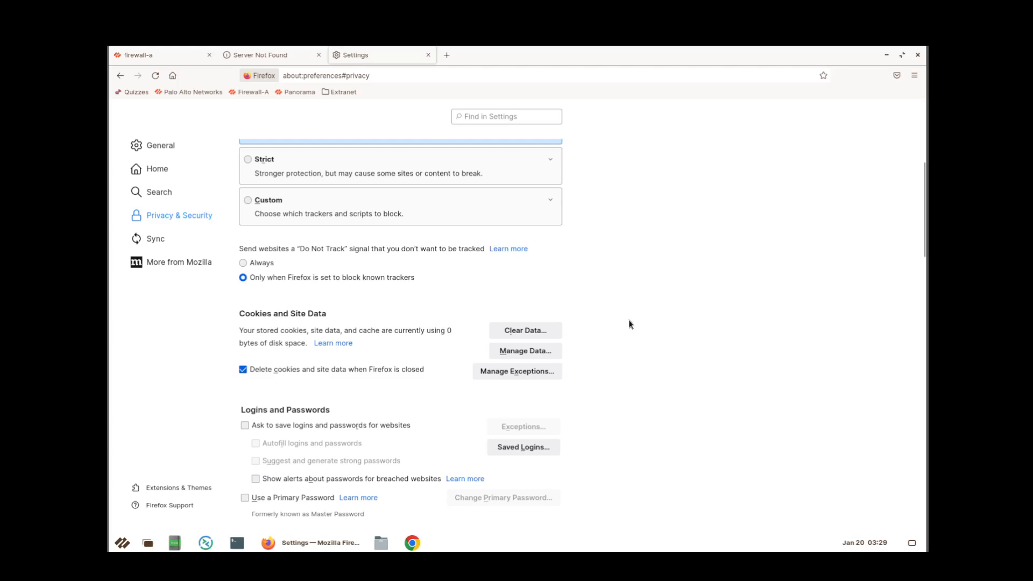
pyautogui.click(429, 56)
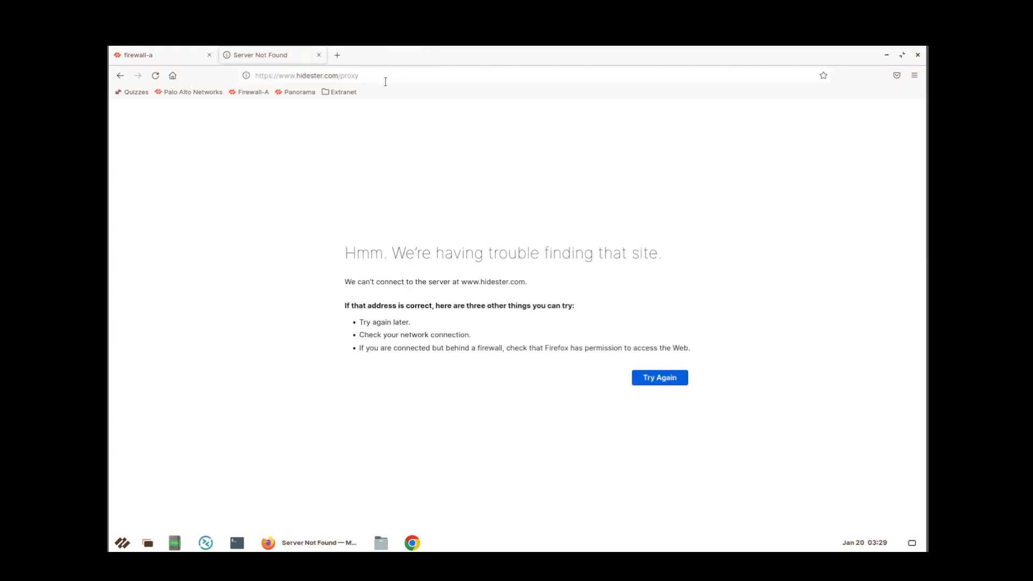
pyautogui.click(387, 79)
pyautogui.press('Return')
pyautogui.click(378, 77)
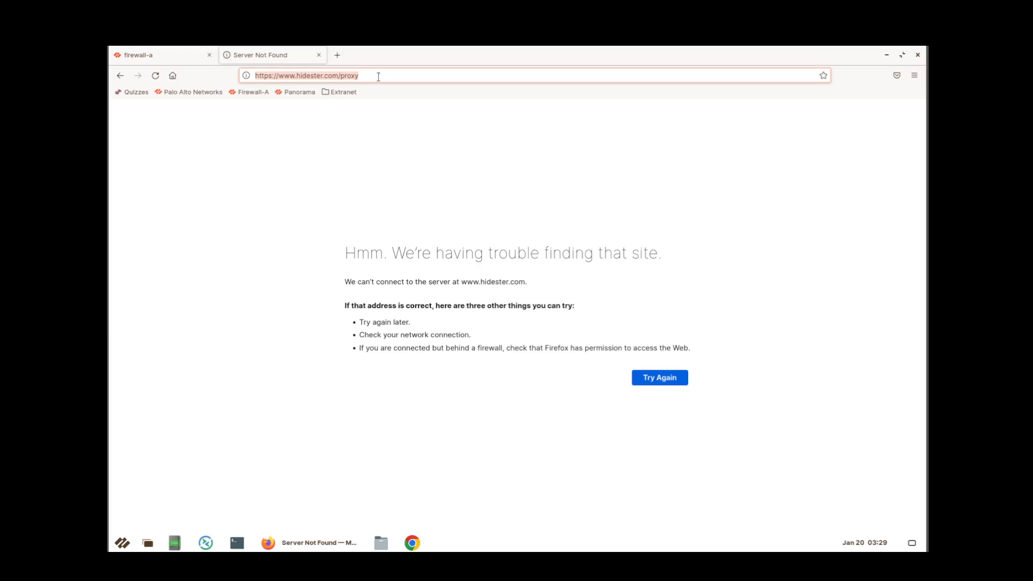
pyautogui.write('htt')
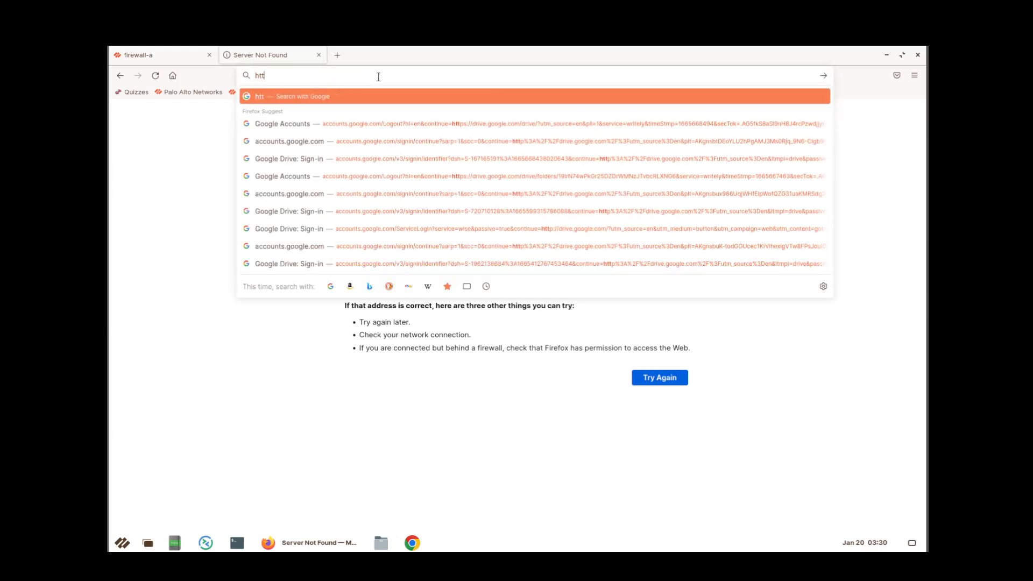
pyautogui.write('ps:')
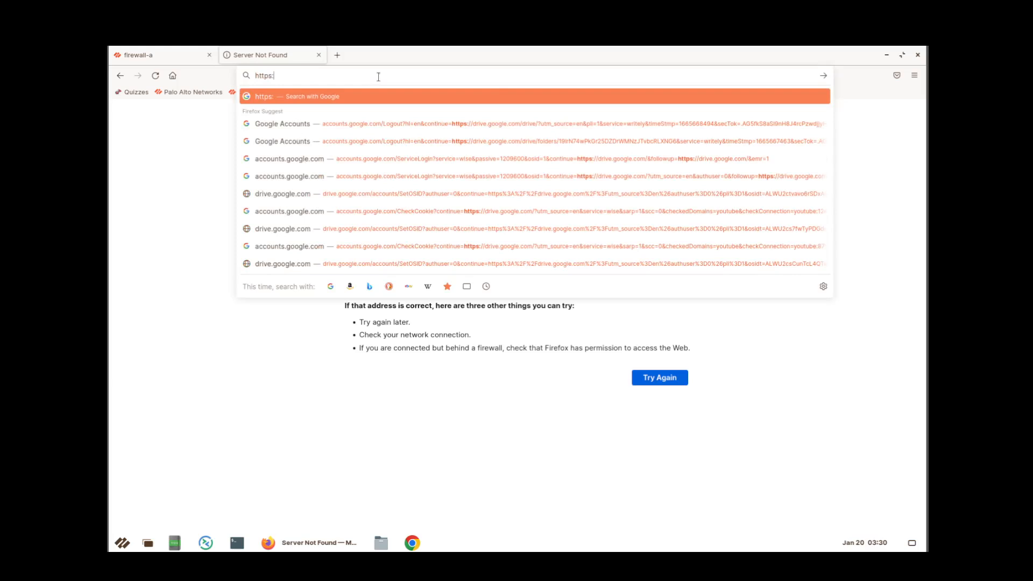
pyautogui.write('//vpn')
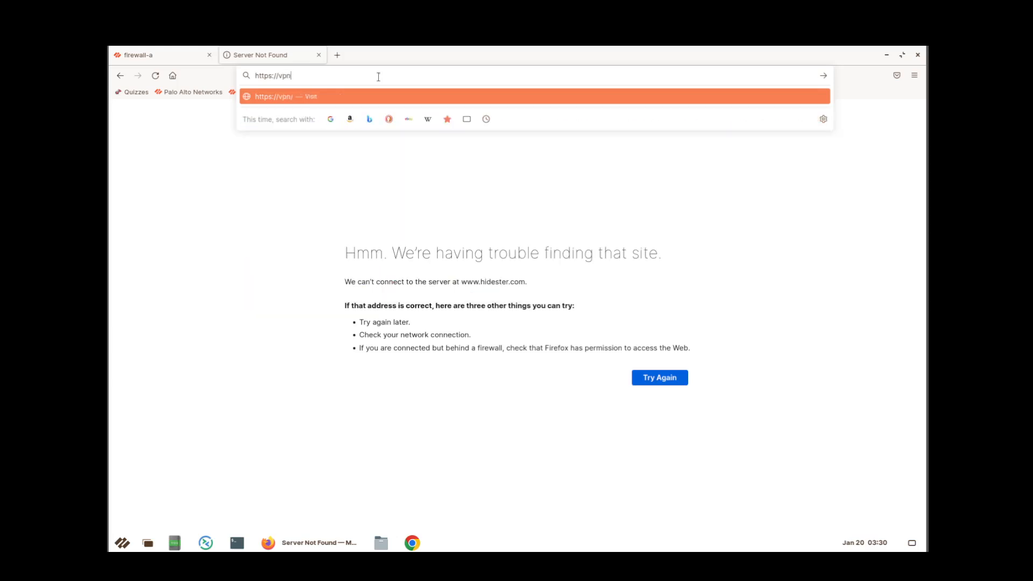
pyautogui.write('central.com/best-proxy-')
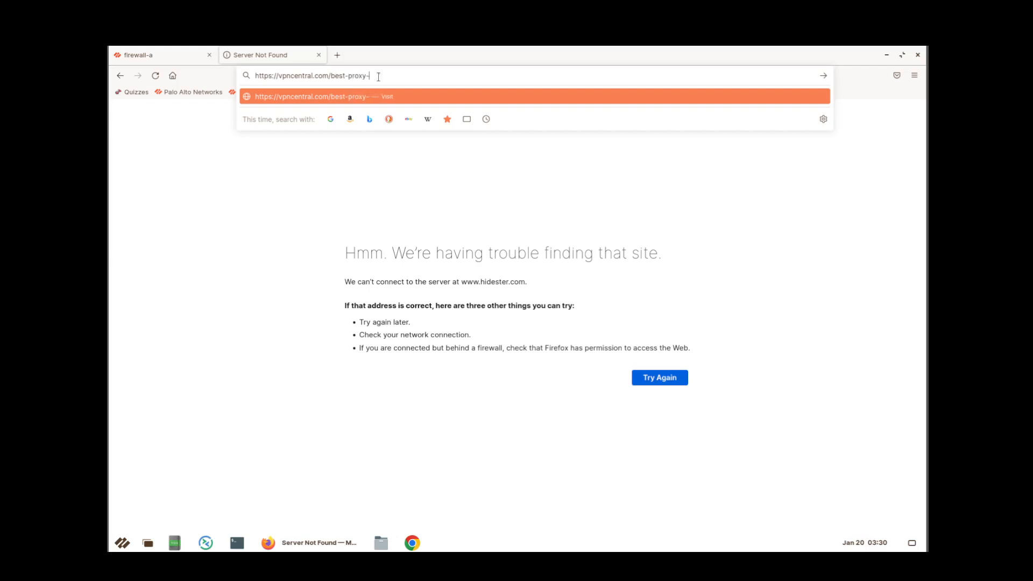
pyautogui.write('server')
pyautogui.press('Return')
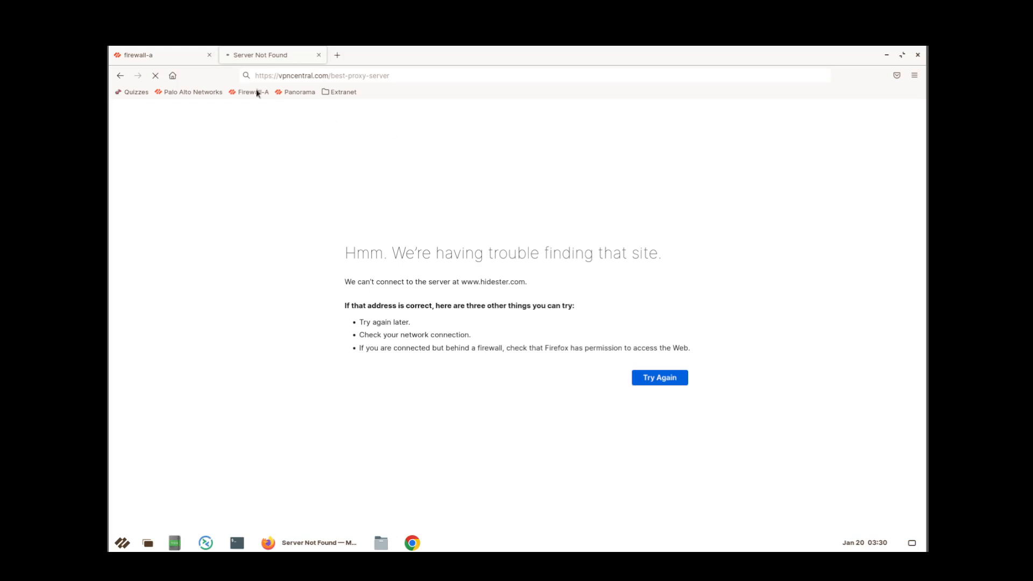
# Compare the vpncentral.com test tab with the firewall-a Traffic log, ending on the firewall.
pyautogui.click(161, 56)
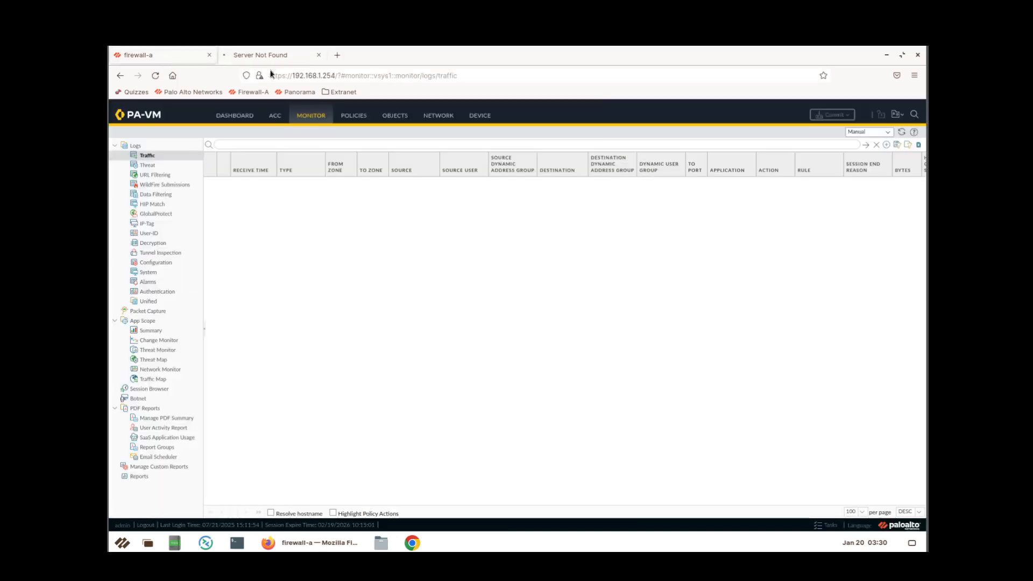
pyautogui.click(288, 55)
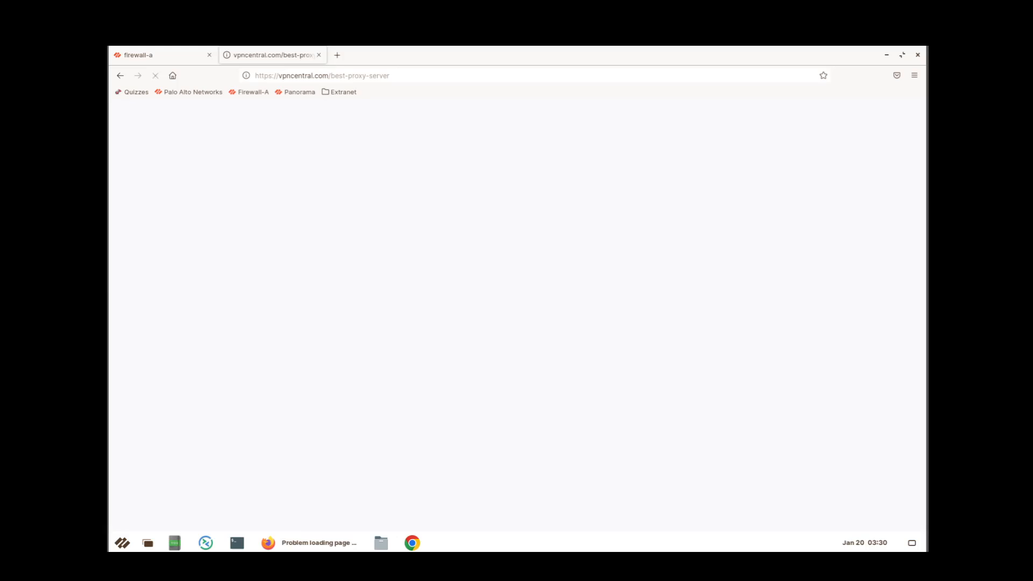
pyautogui.click(171, 56)
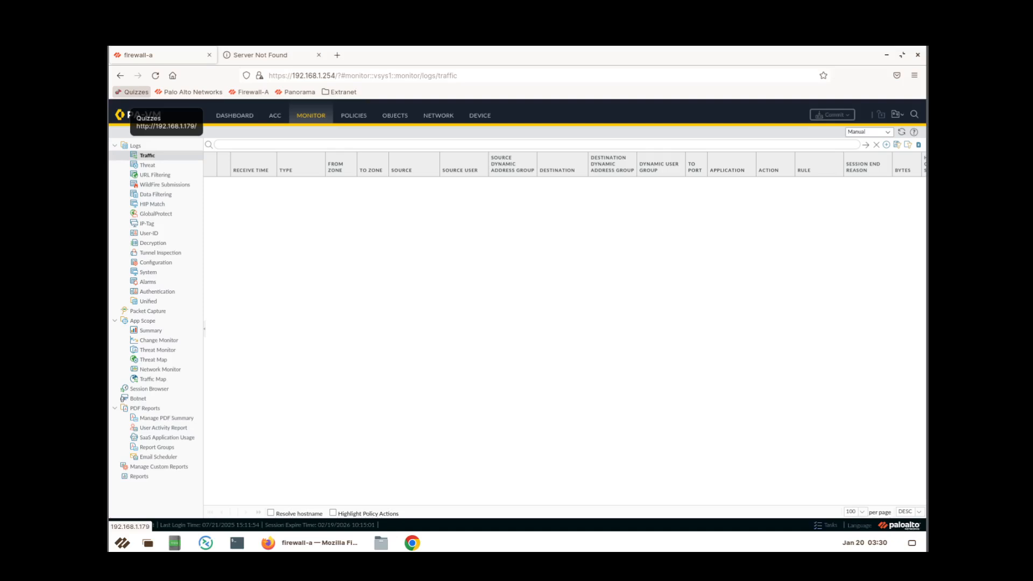
pyautogui.click(267, 56)
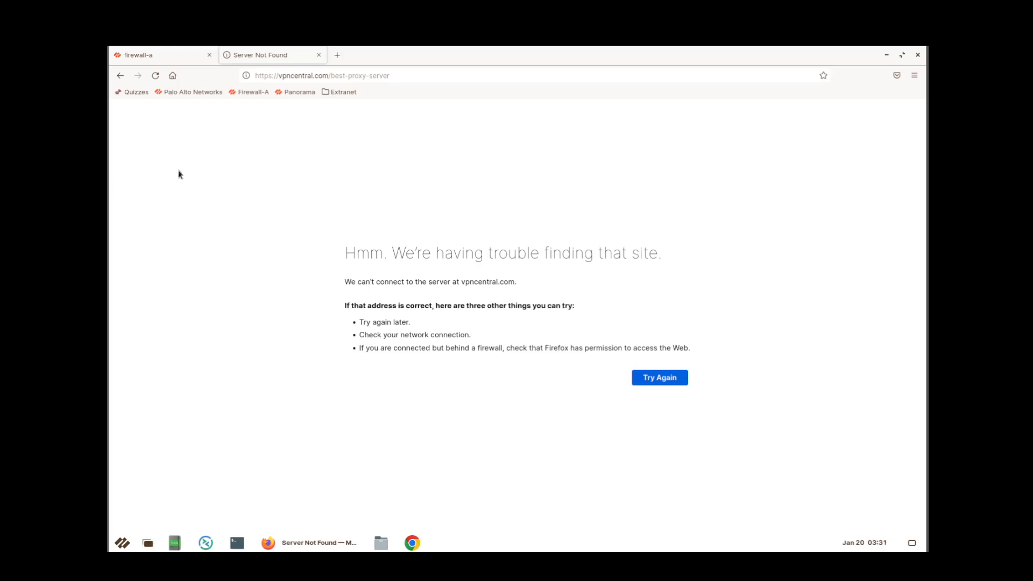
pyautogui.click(170, 57)
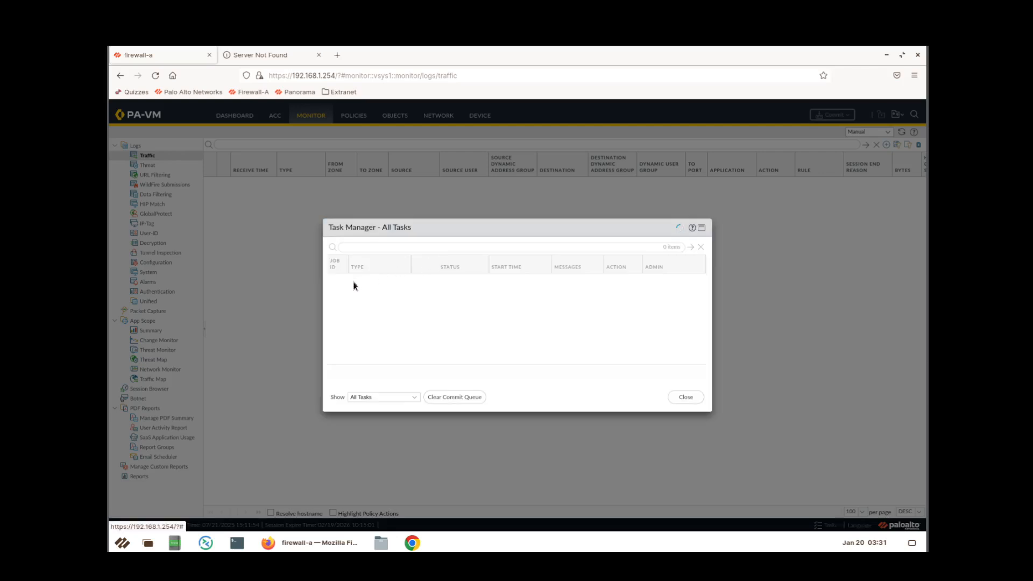
# Close Task Manager, reopen it, then close it again, leaving the empty Traffic log.
pyautogui.press('Escape')
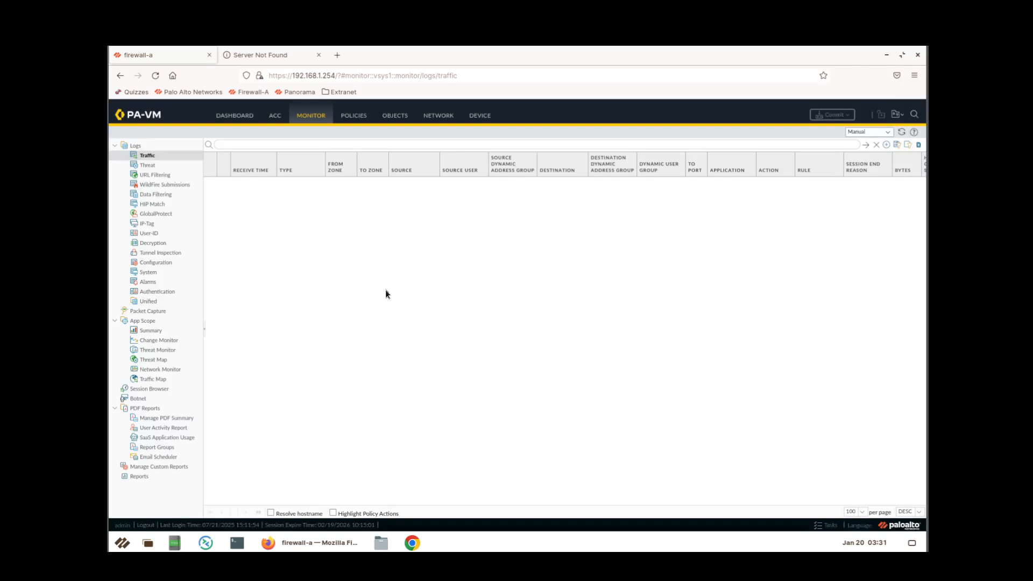
pyautogui.click(820, 530)
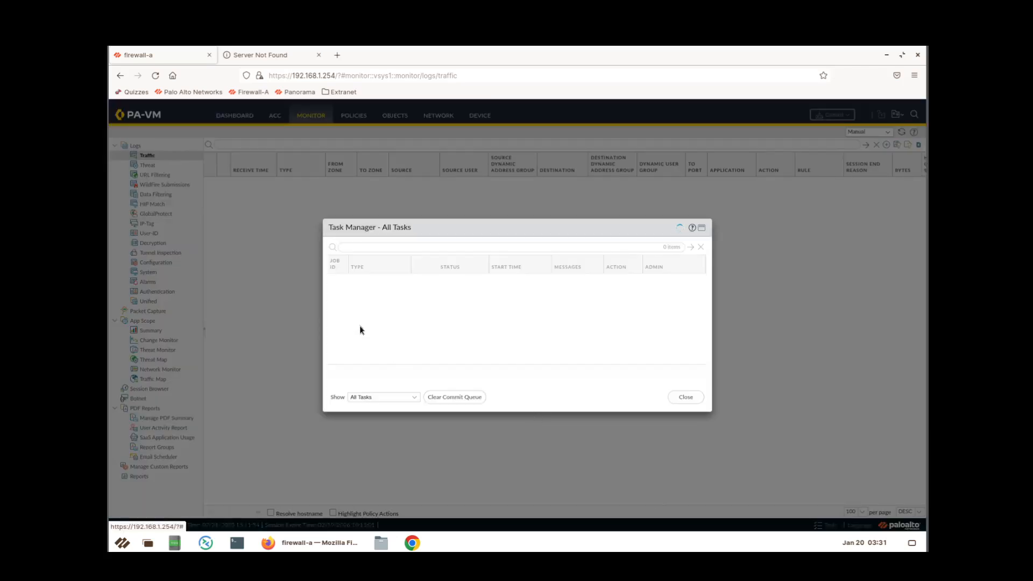
pyautogui.press('Escape')
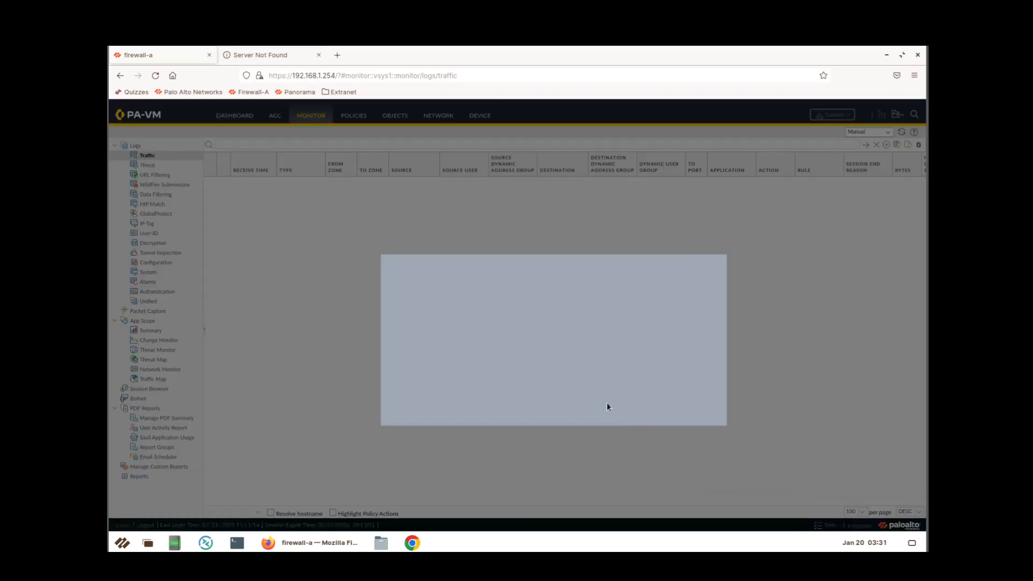
pyautogui.click(686, 397)
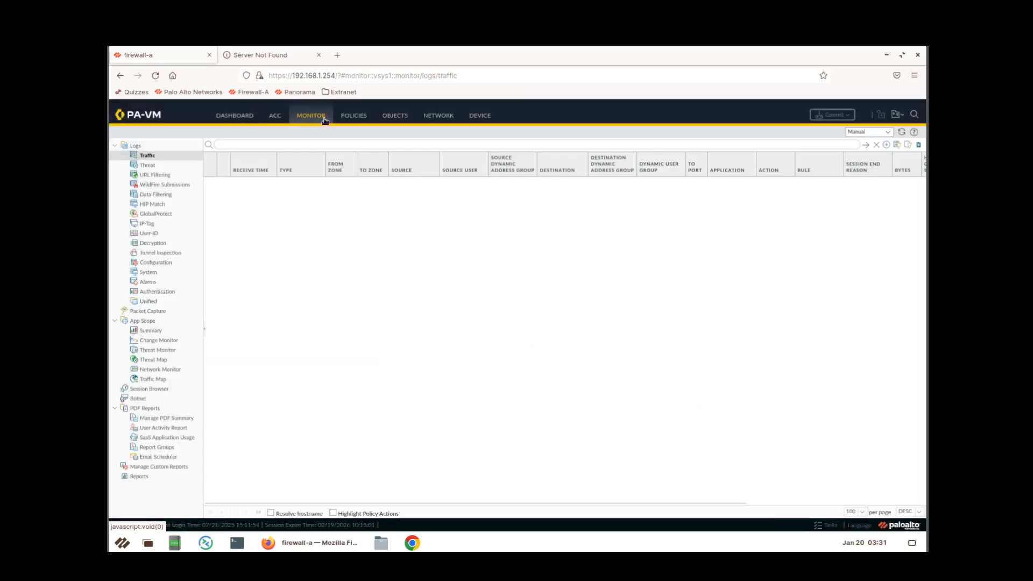
# Refresh the traffic log, then reload the firewall page, which returns to the PAN-OS login screen.
pyautogui.click(902, 133)
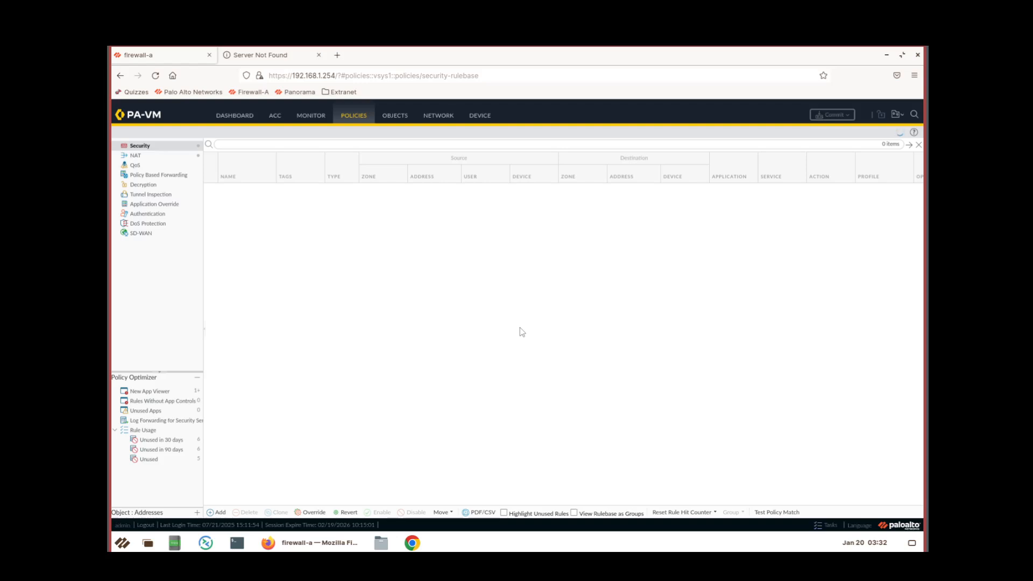
pyautogui.click(156, 76)
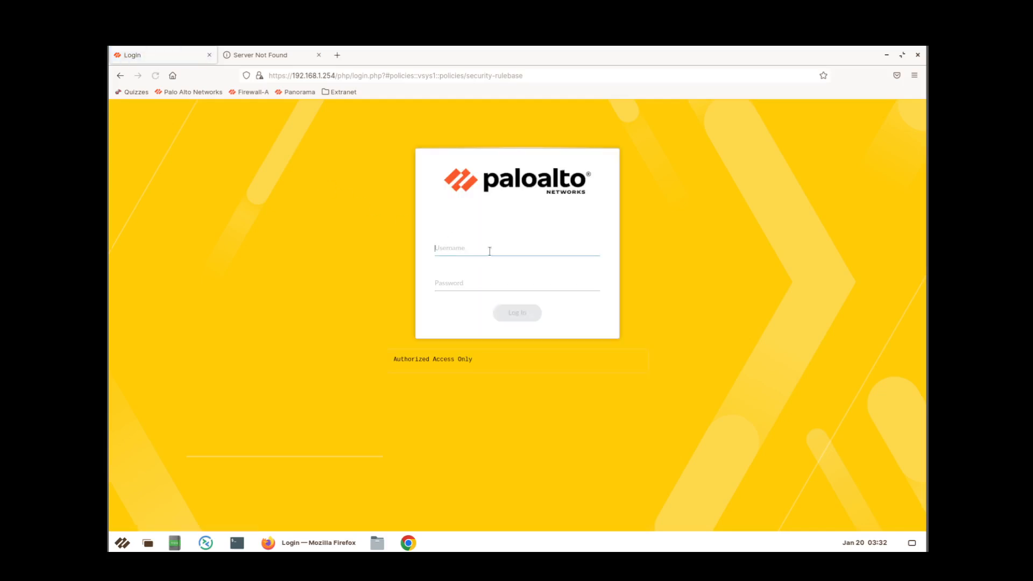
# Sign in to firewall-a with the administrator username and password to reach the Dashboard.
pyautogui.write('admin')
pyautogui.press('Tab')
pyautogui.write('admi')
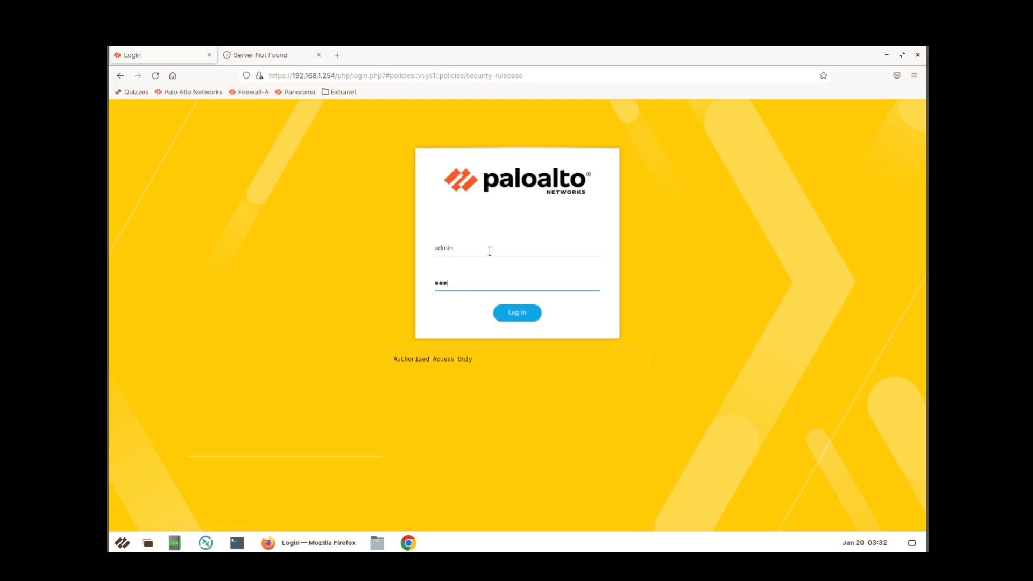
pyautogui.write('•••••')
pyautogui.press('Return')
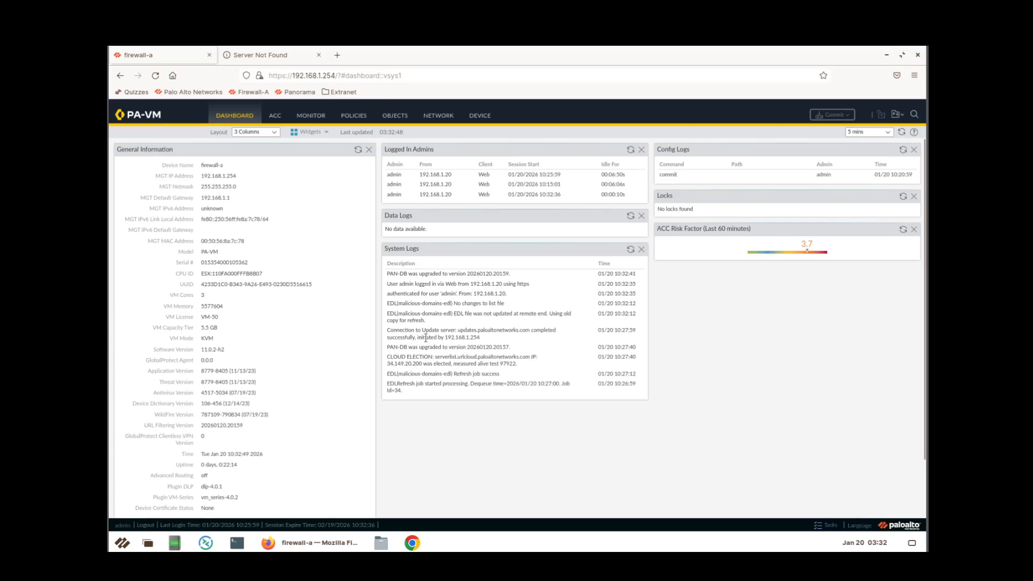
# Retry loading vpncentral.com in its tab, then return to firewall-a's Monitor > Traffic log.
pyautogui.click(310, 116)
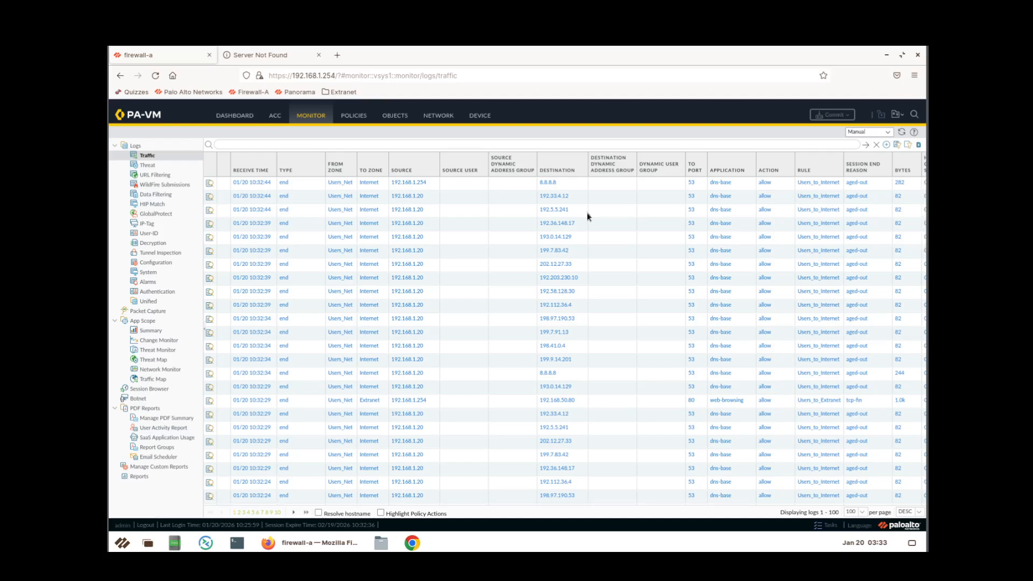
pyautogui.click(273, 56)
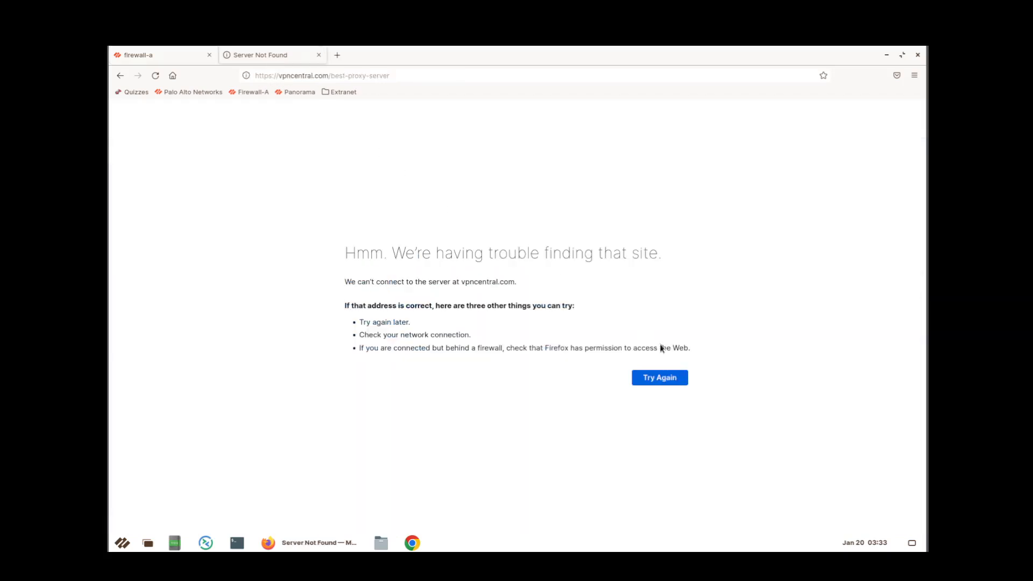
pyautogui.click(666, 376)
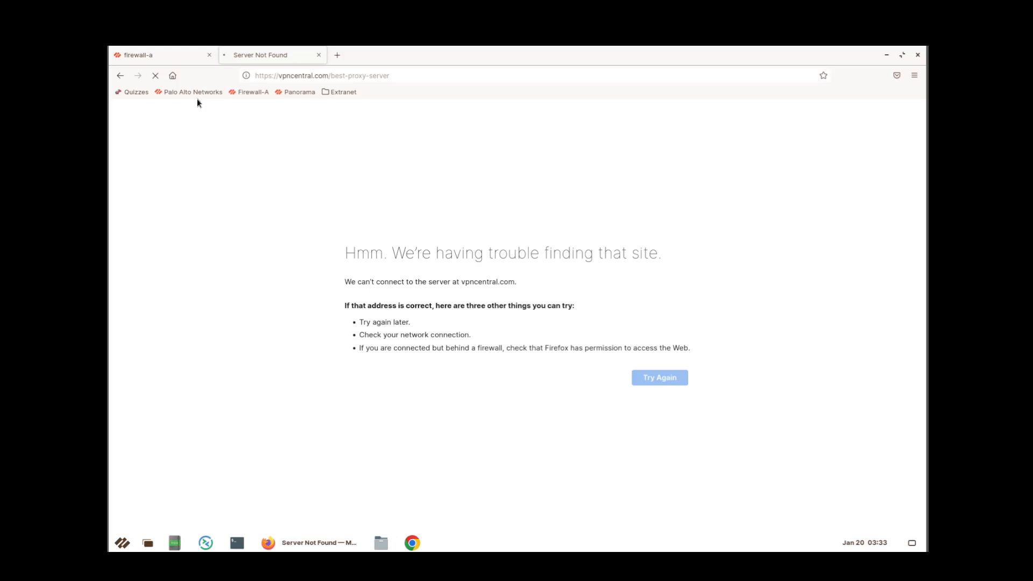
pyautogui.click(164, 59)
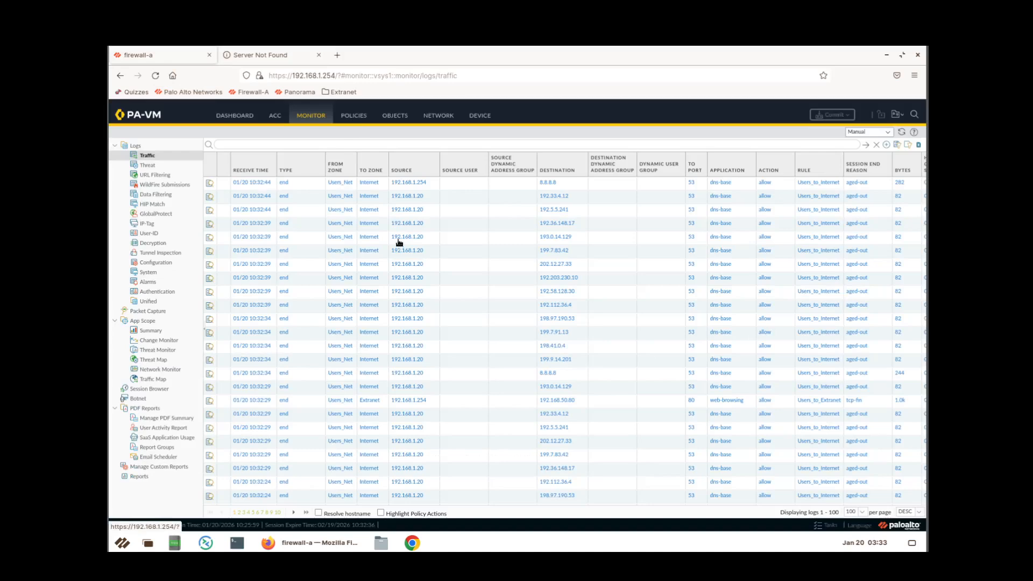
pyautogui.click(353, 115)
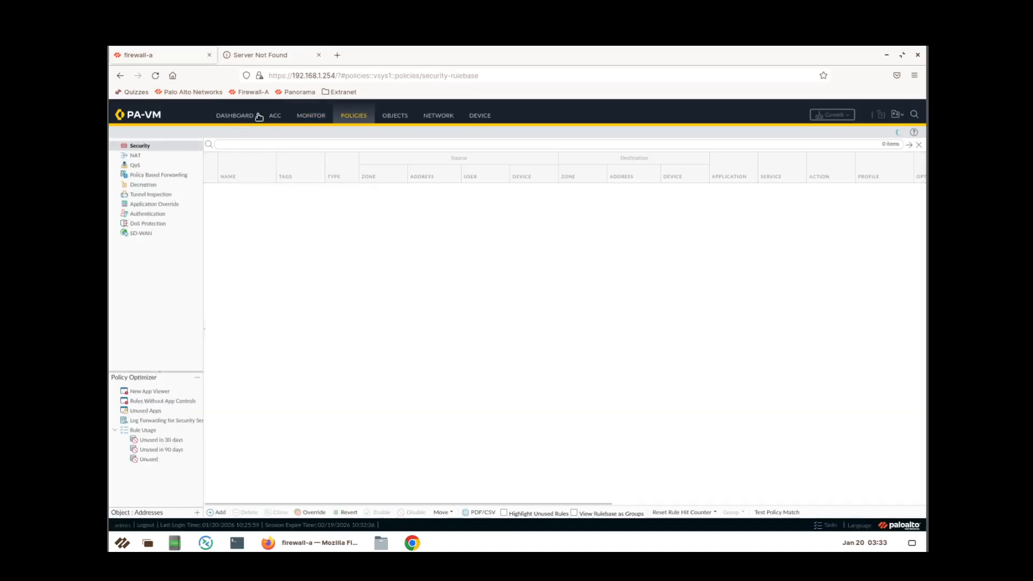
pyautogui.click(309, 115)
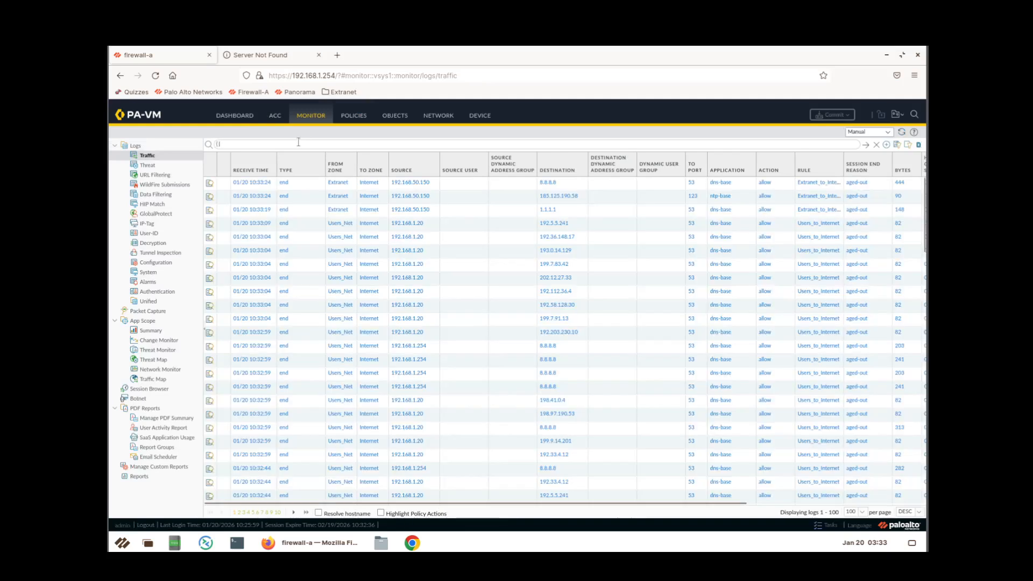
# Filter the Traffic log with ( action neq allow ), retry vpncentral.com, and come back.
pyautogui.write('action neq allow')
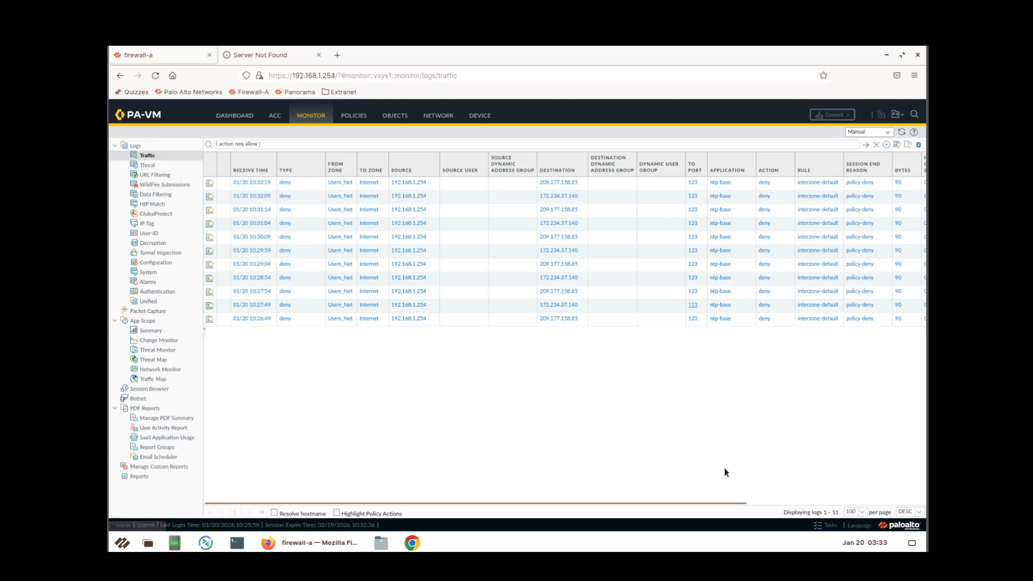
pyautogui.moveTo(728, 502); pyautogui.dragTo(621, 507)
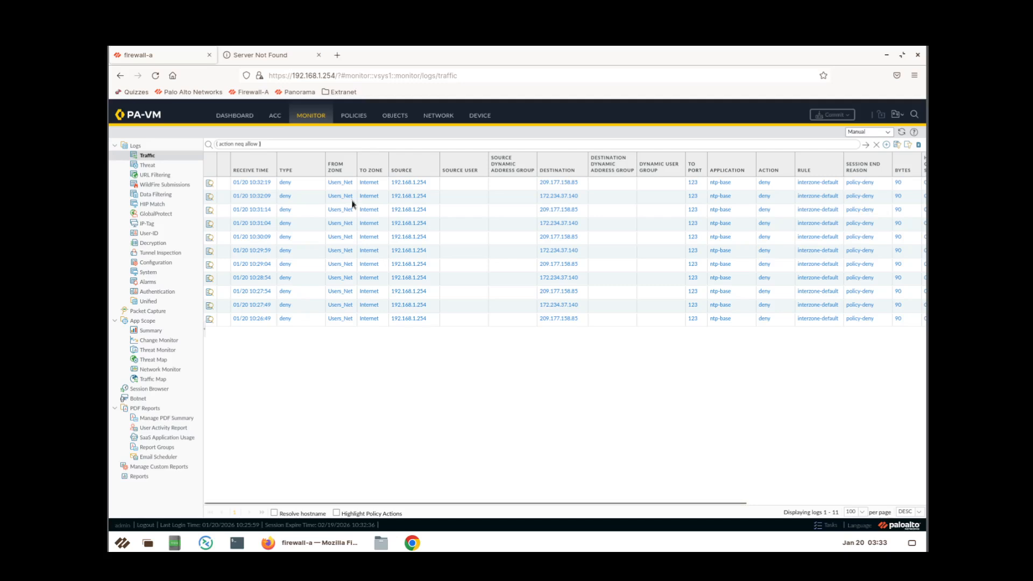
pyautogui.click(289, 61)
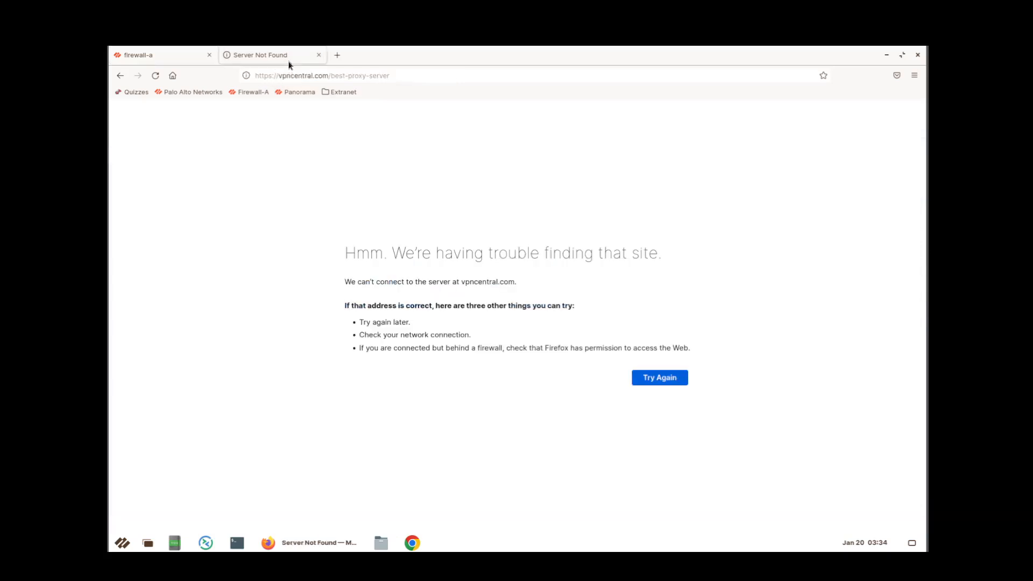
pyautogui.click(660, 374)
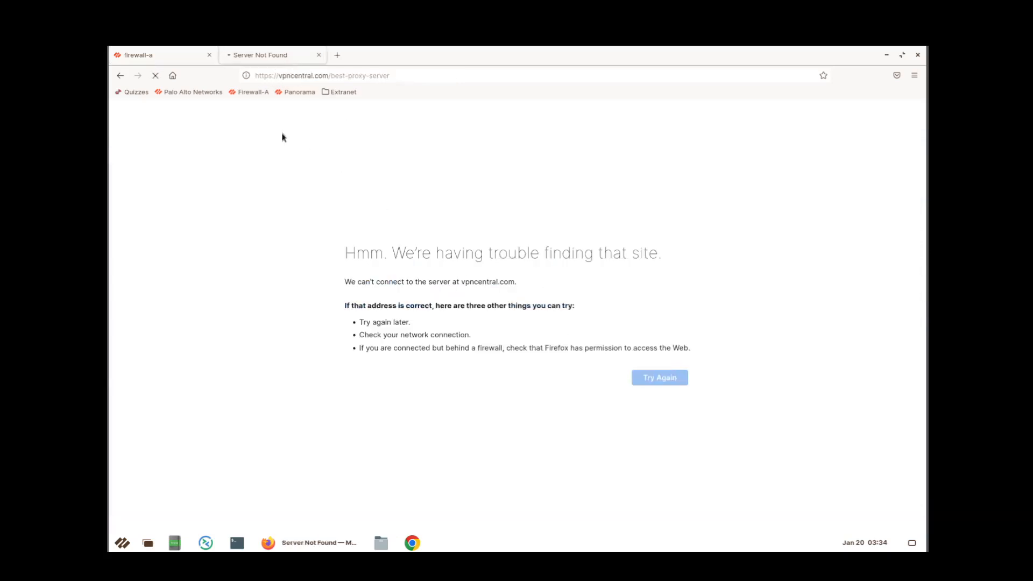
pyautogui.click(190, 63)
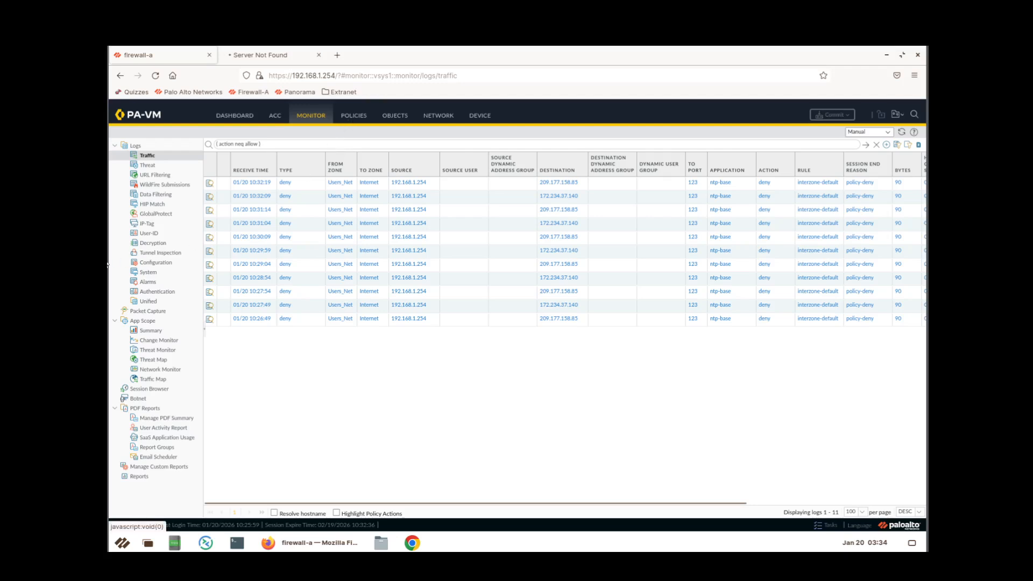
# Open the 10-rule Security rulebase, scroll across its columns, and collapse the side navigation.
pyautogui.click(353, 116)
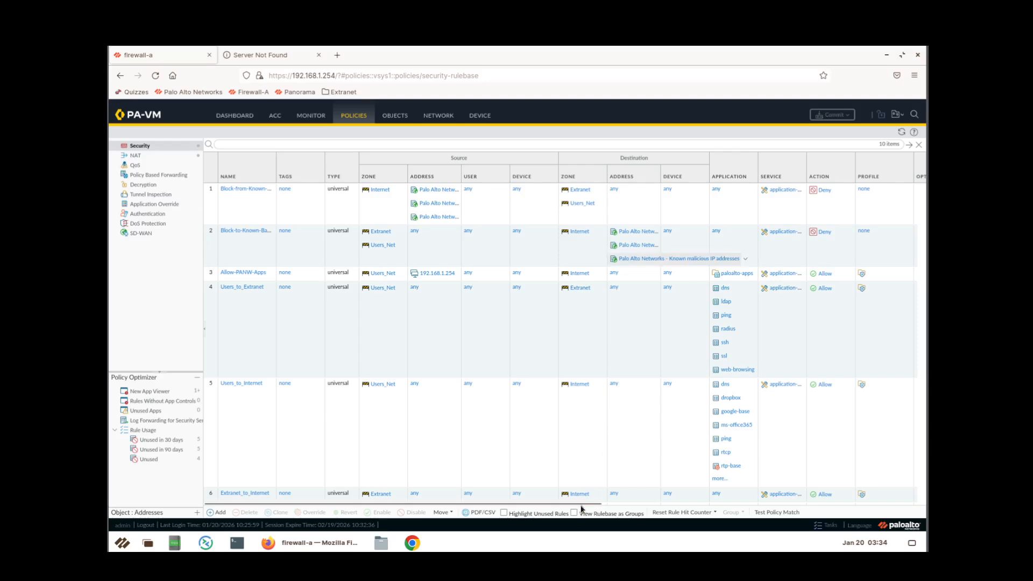
pyautogui.moveTo(581, 505); pyautogui.dragTo(898, 505)
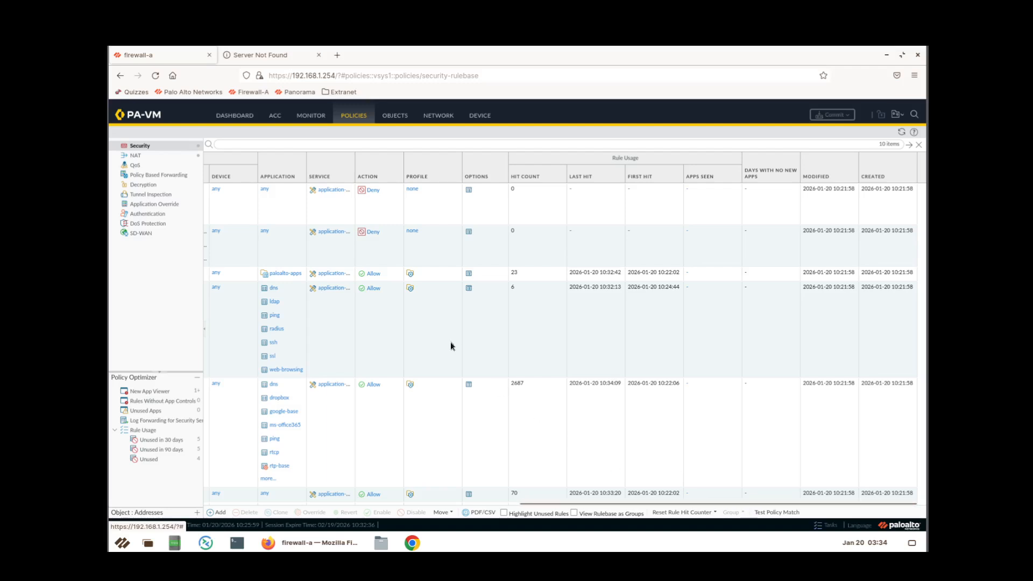
pyautogui.scroll(-1, 451, 342)
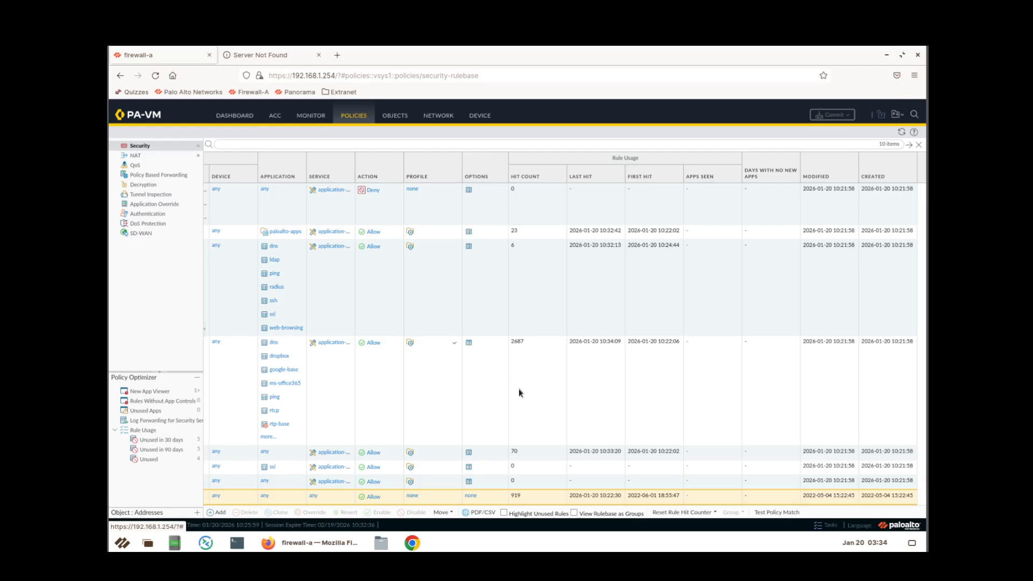
pyautogui.moveTo(622, 503); pyautogui.dragTo(213, 502)
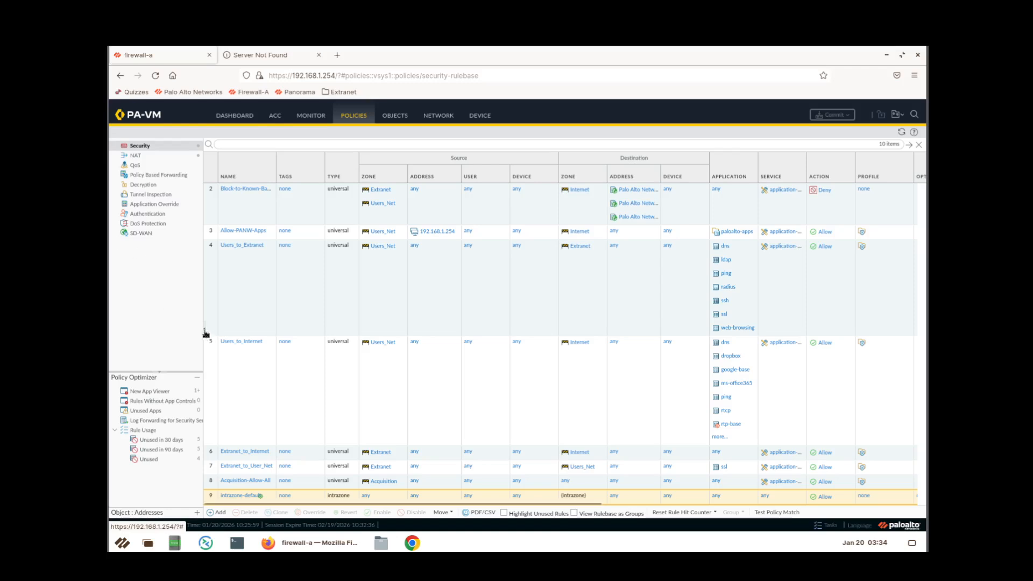
pyautogui.moveTo(205, 333); pyautogui.dragTo(179, 372)
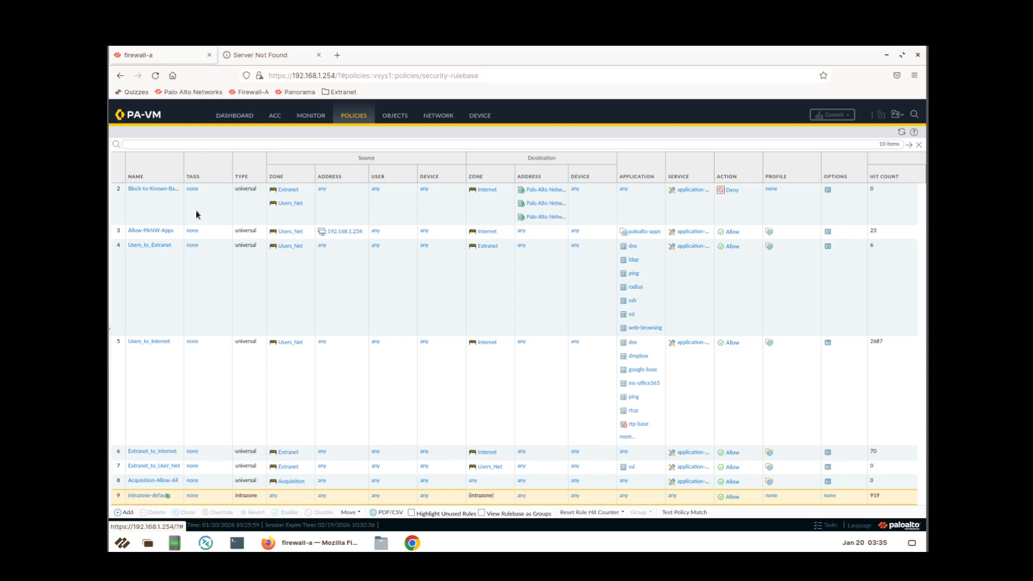
# Show the URL Category column and use Adjust Columns so full rule names fit.
pyautogui.click(226, 178)
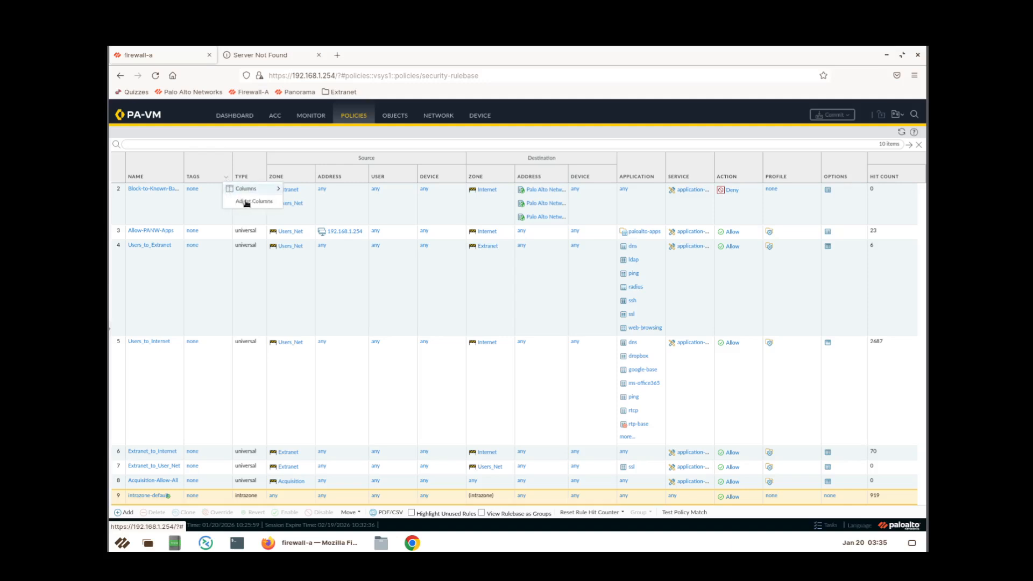
pyautogui.moveTo(258, 194)
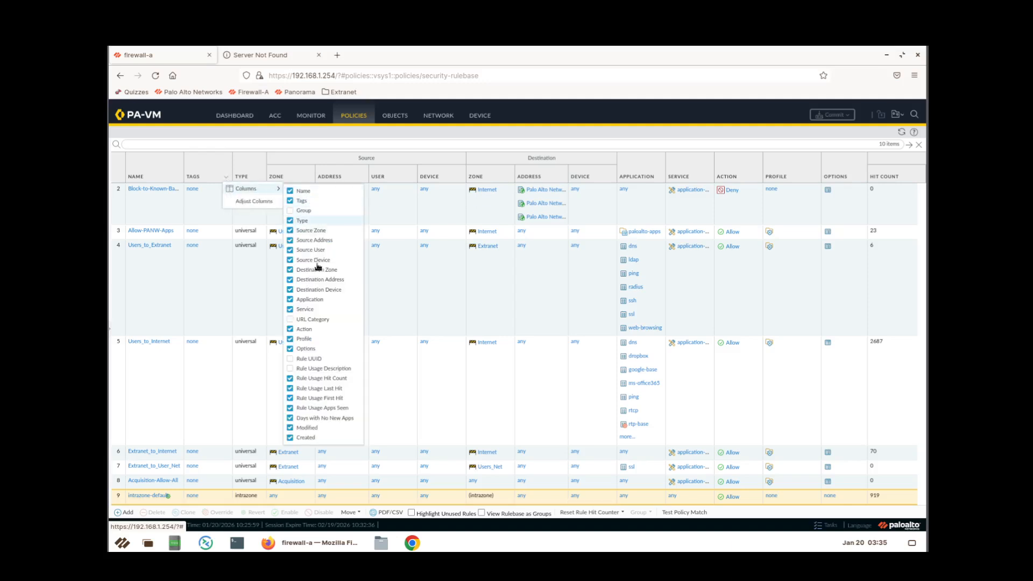
pyautogui.click(291, 321)
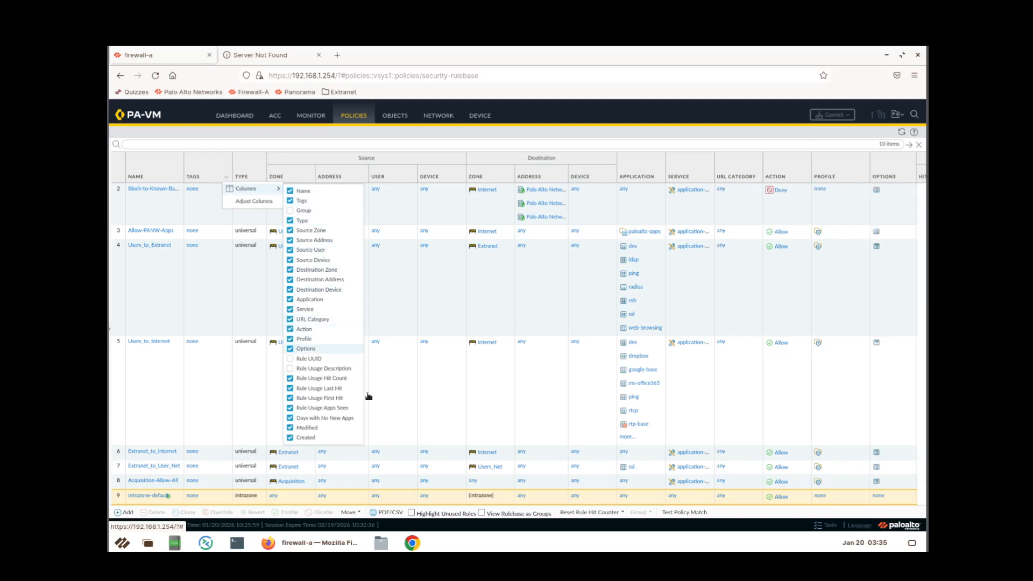
pyautogui.click(459, 140)
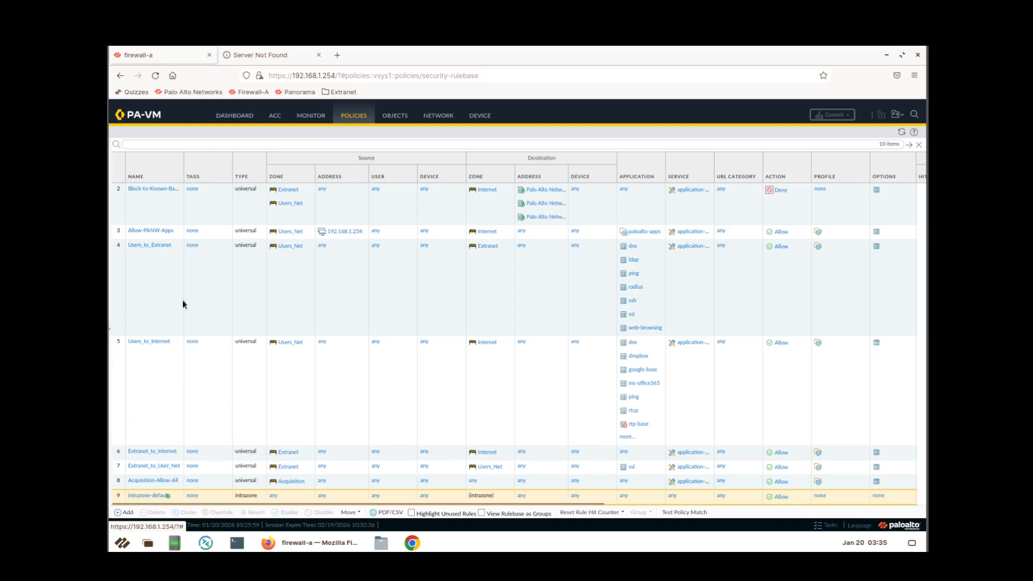
pyautogui.click(177, 178)
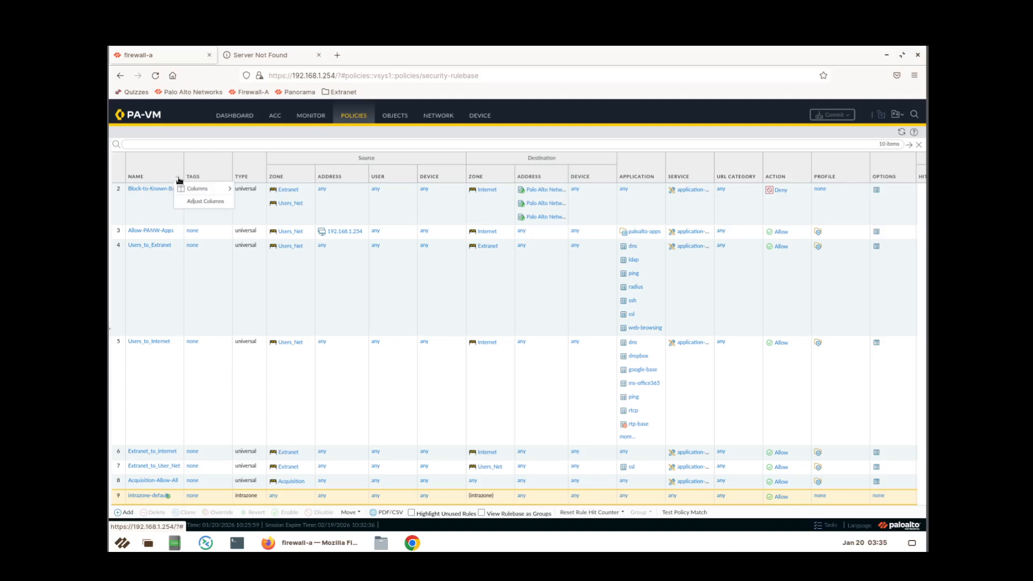
pyautogui.click(209, 205)
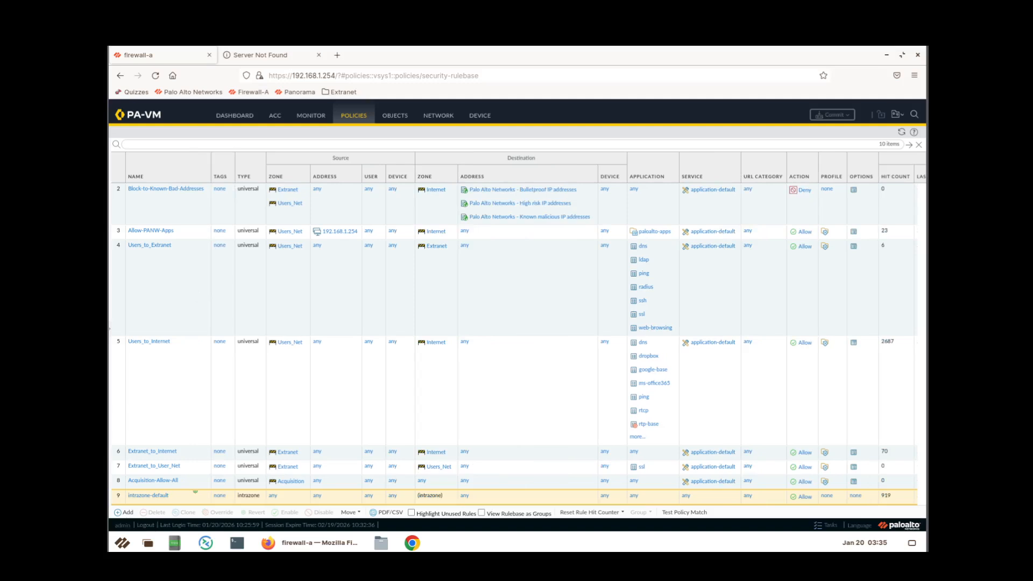
# Start a new rule with Add beneath the 10-rule Security rulebase.
pyautogui.click(127, 513)
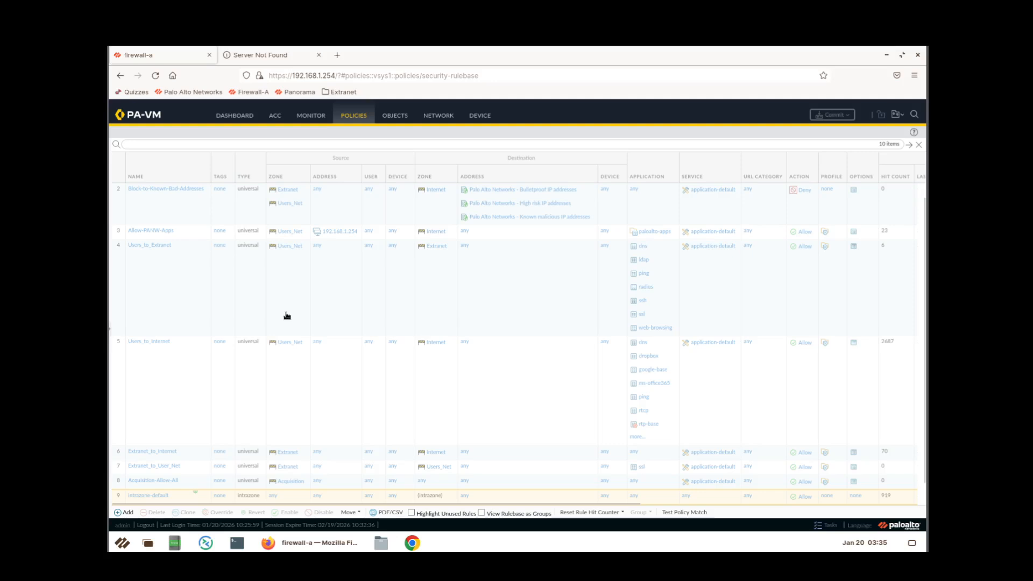
# Name the rule Block-Bad-URLs and describe it as blocking URLs based on categories.
pyautogui.click(158, 189)
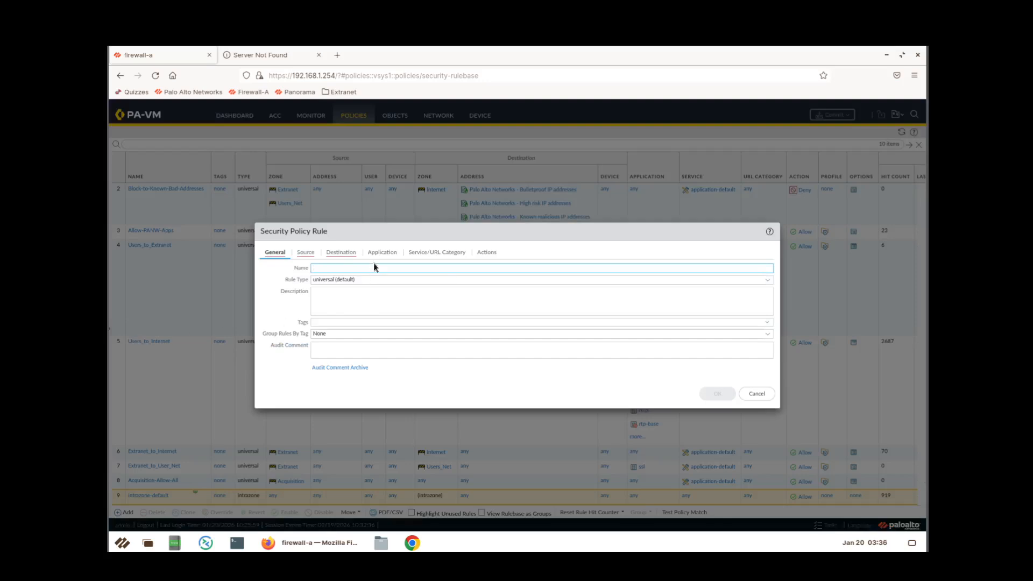
pyautogui.write('Block-Bad-URLs')
pyautogui.click(353, 301)
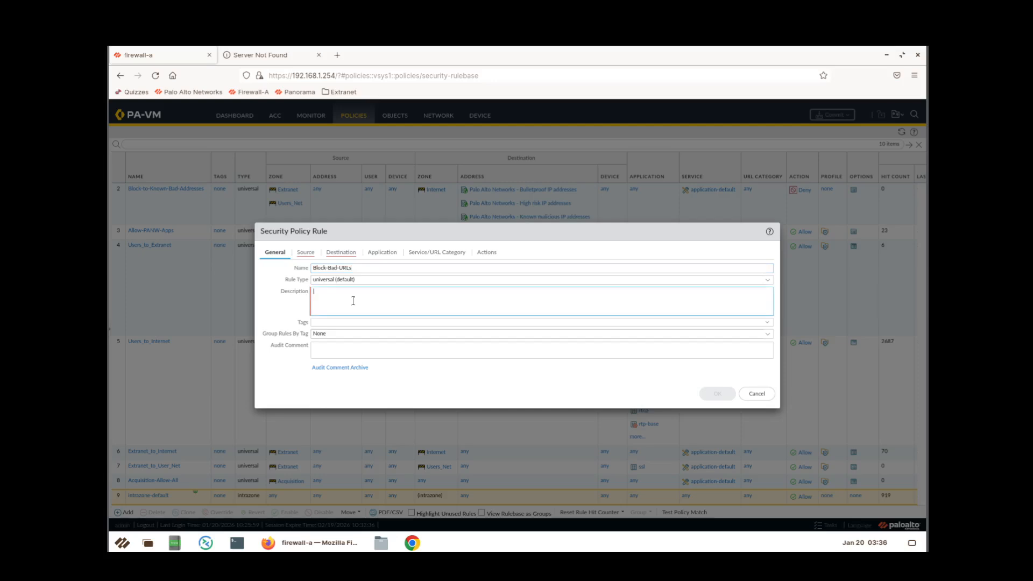
pyautogui.write('Blockes')
pyautogui.press('BackSpace')
pyautogui.press('BackSpace')
pyautogui.press('BackSpace')
pyautogui.write('URLs based on categories')
pyautogui.click(312, 256)
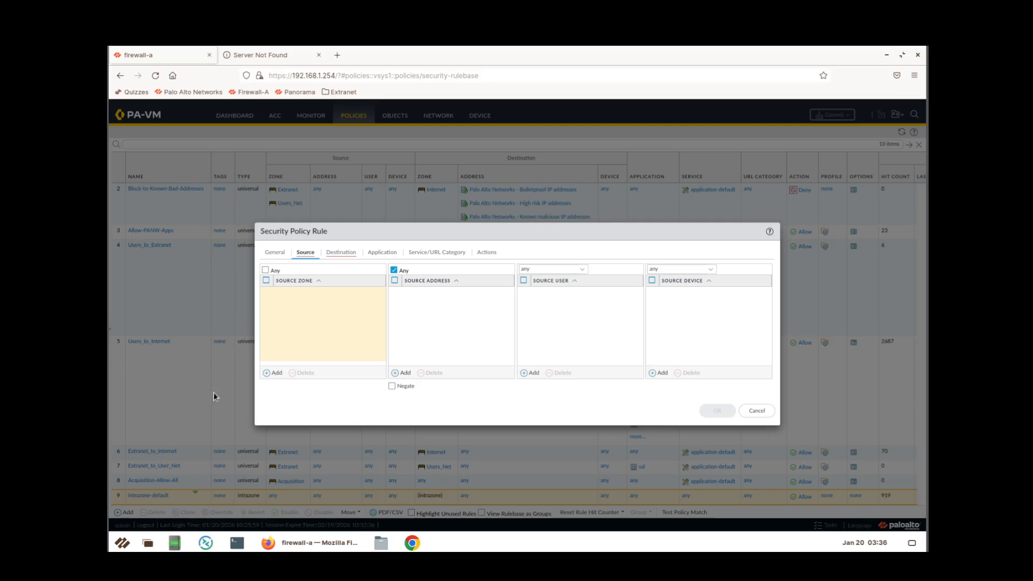
# Add Users_Net as the rule's source zone.
pyautogui.click(266, 373)
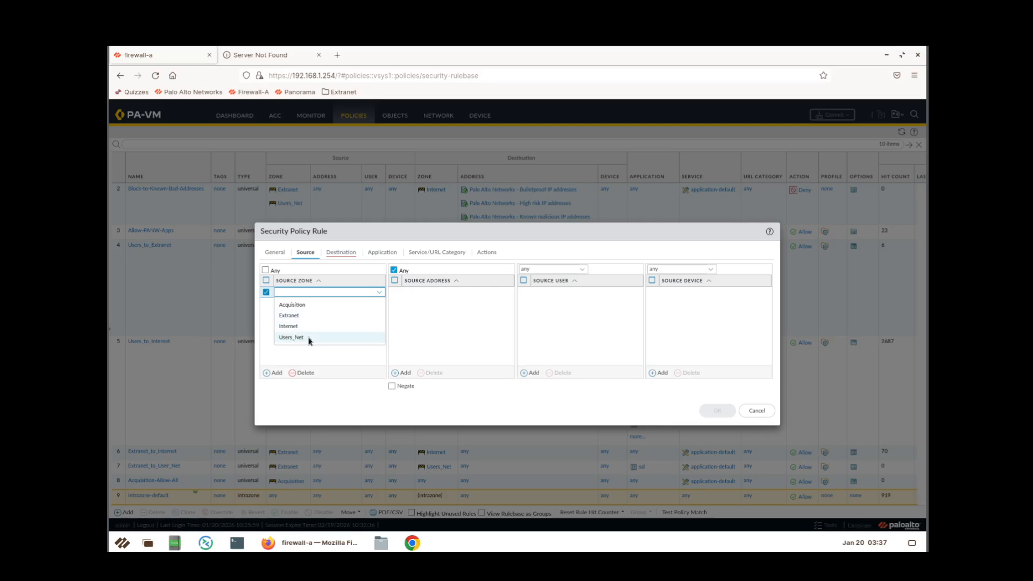
pyautogui.click(308, 337)
pyautogui.click(313, 346)
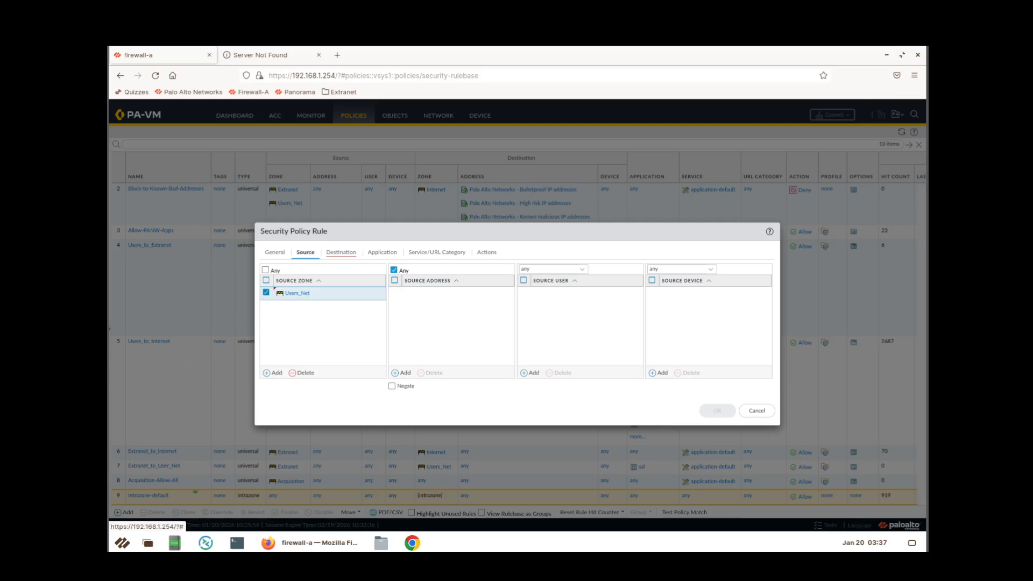
# Add Internet as the rule's destination zone.
pyautogui.click(334, 255)
pyautogui.click(274, 371)
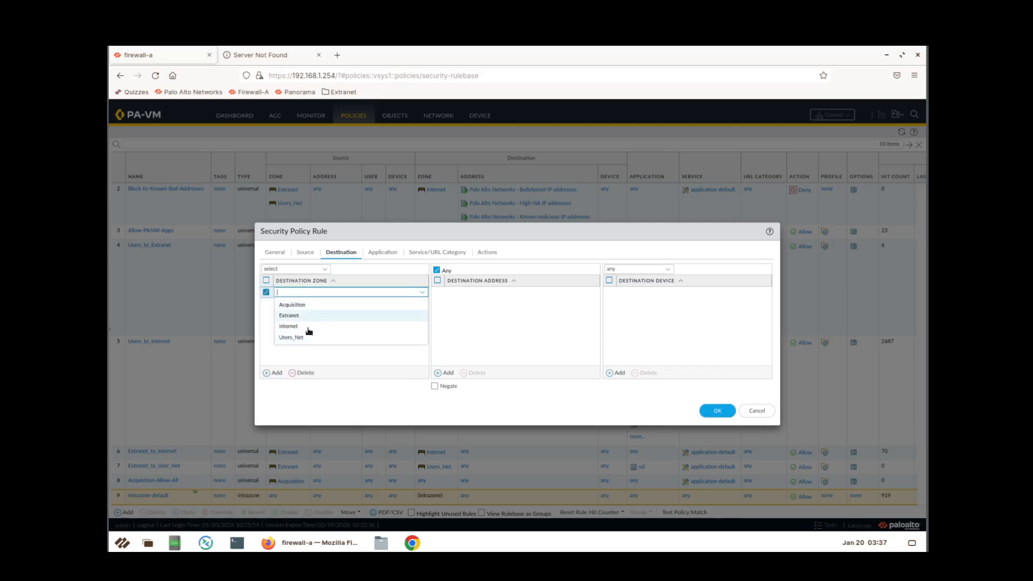
pyautogui.click(308, 329)
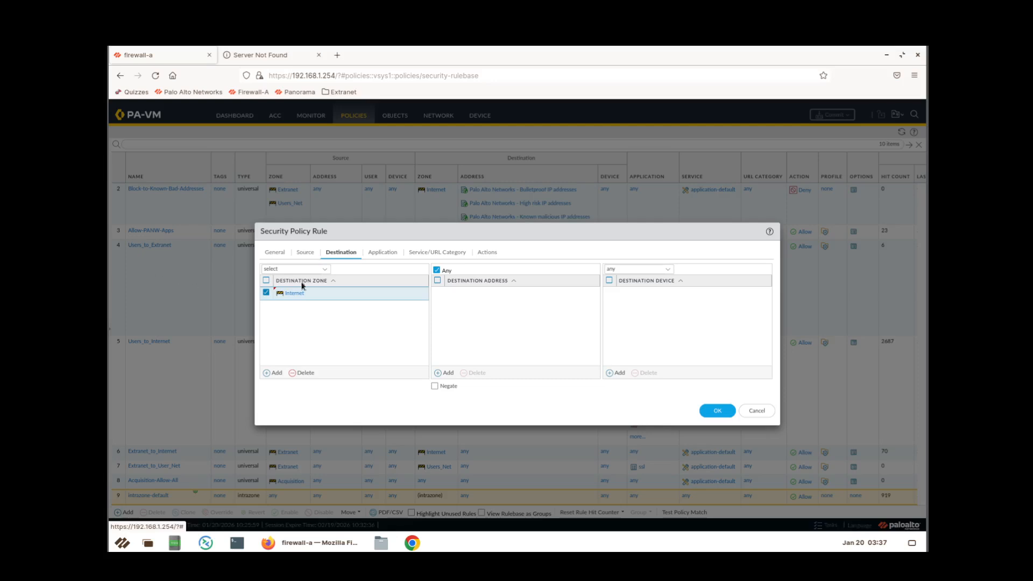
pyautogui.click(390, 253)
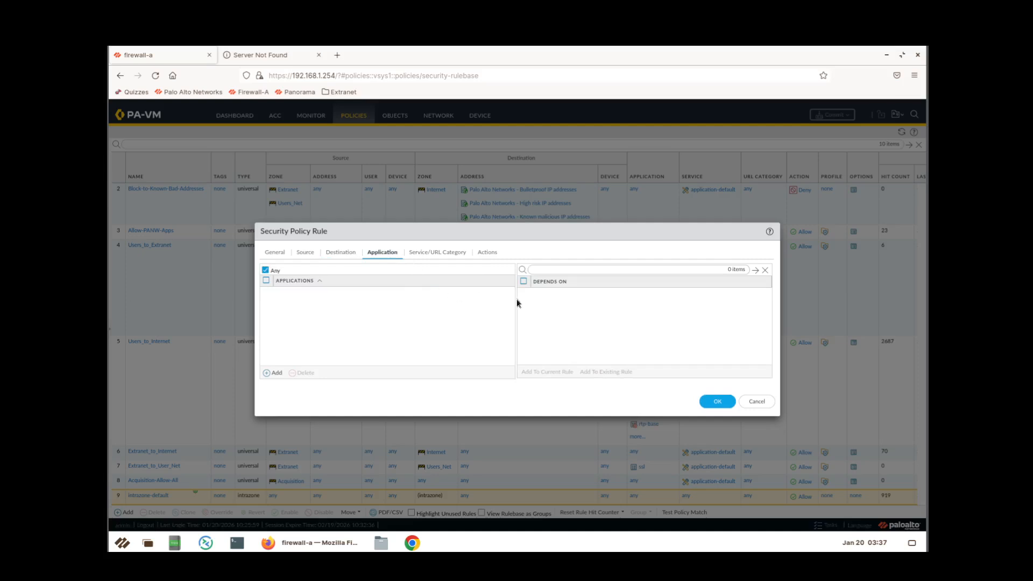
# Keep applications at Any and add a blank URL category entry under Service/URL Category.
pyautogui.click(452, 256)
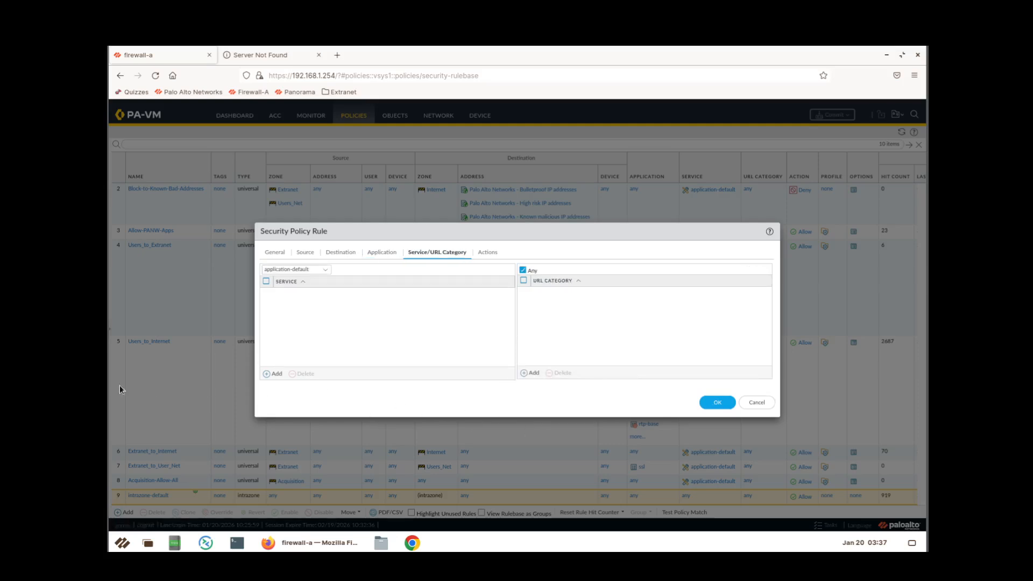
pyautogui.click(533, 373)
# Add the URL categories adult, command-and-control, extremism and hacking to the rule.
pyautogui.click(532, 374)
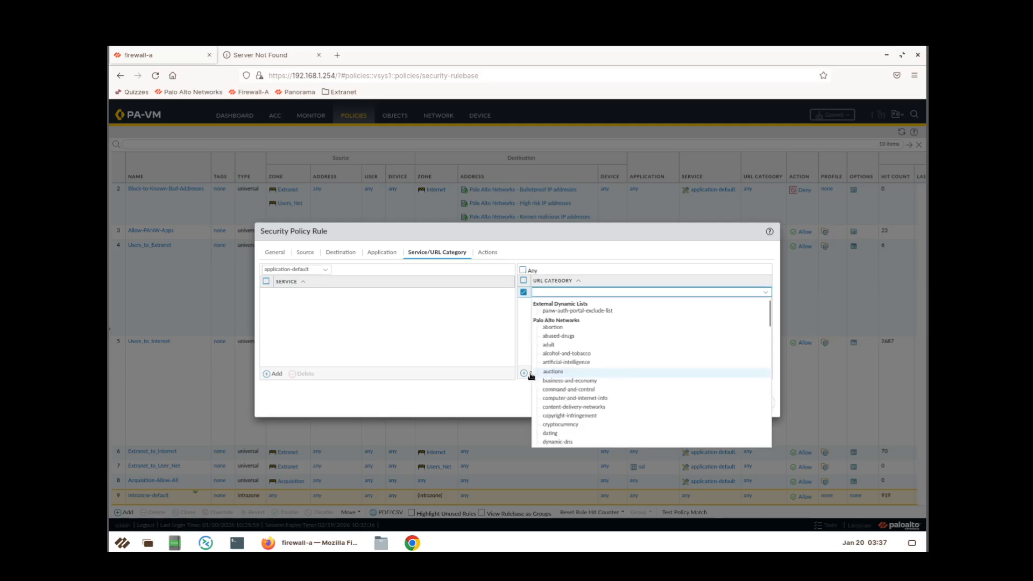
pyautogui.write('adul')
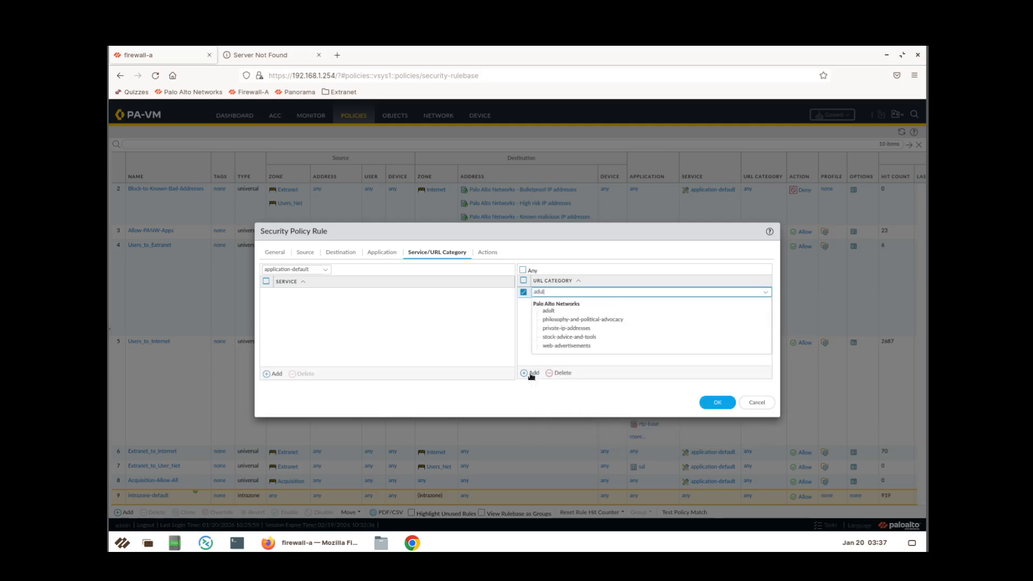
pyautogui.write('t')
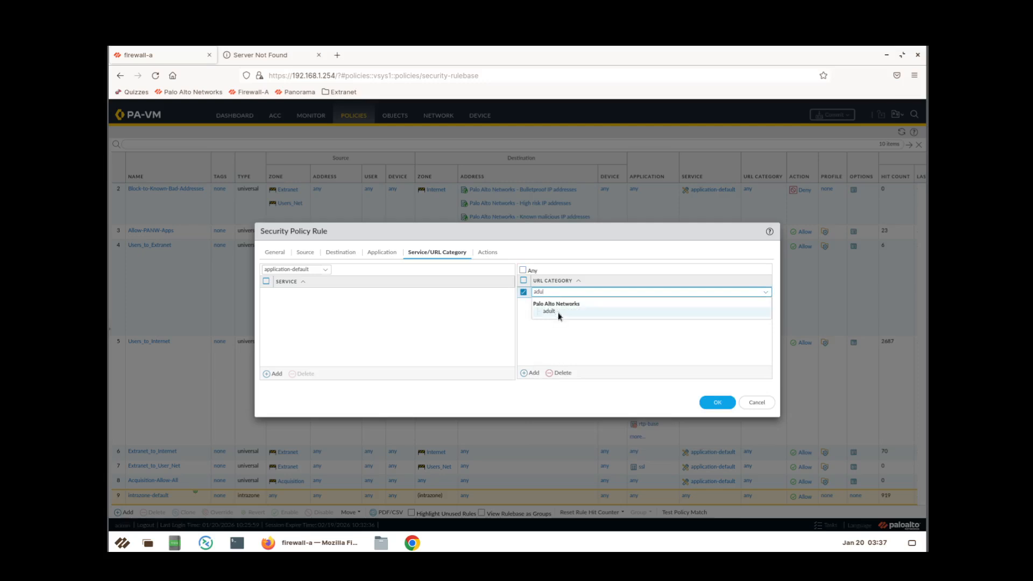
pyautogui.click(557, 313)
pyautogui.click(531, 374)
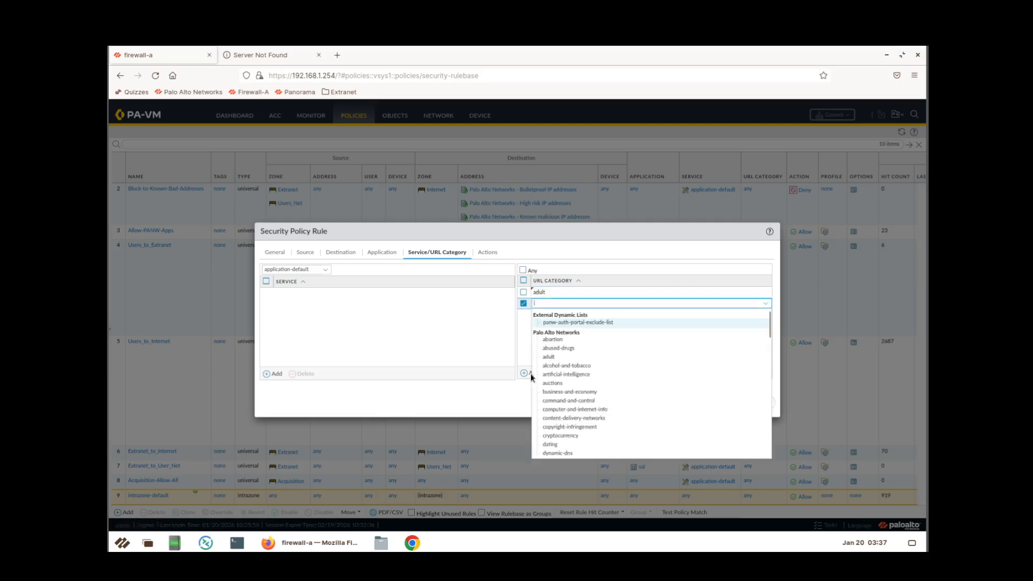
pyautogui.write('command')
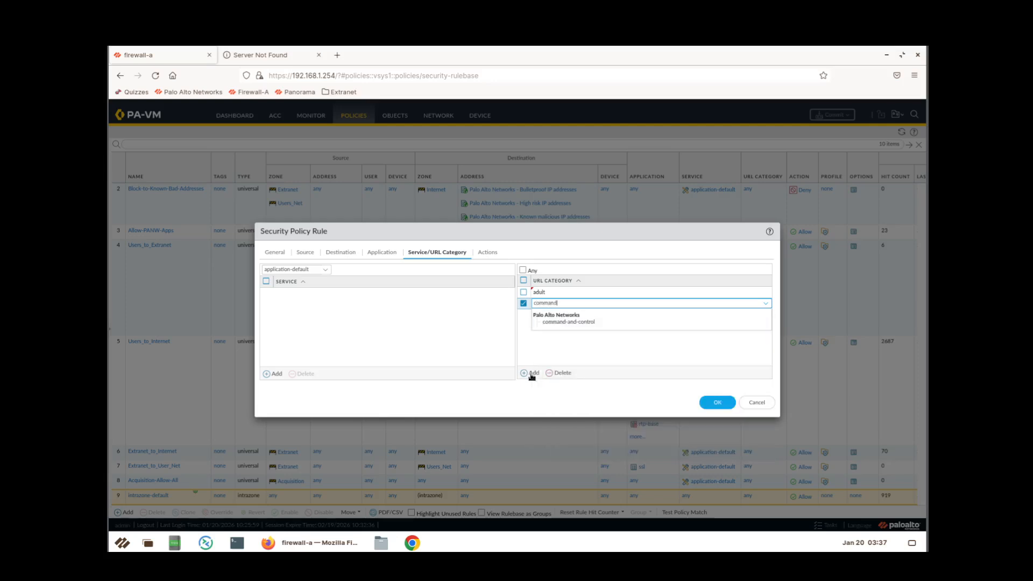
pyautogui.click(579, 323)
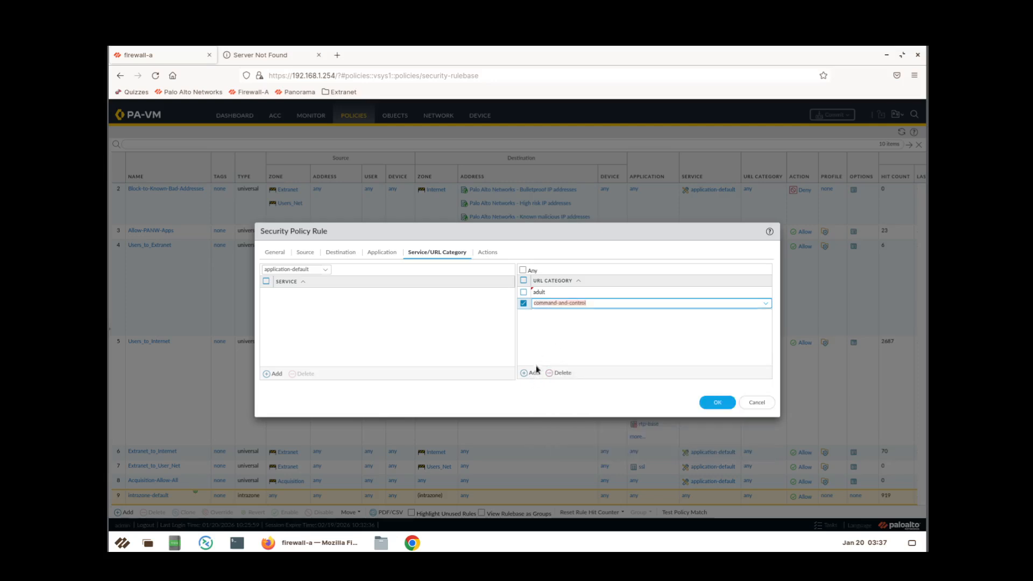
pyautogui.click(532, 374)
pyautogui.write('ex')
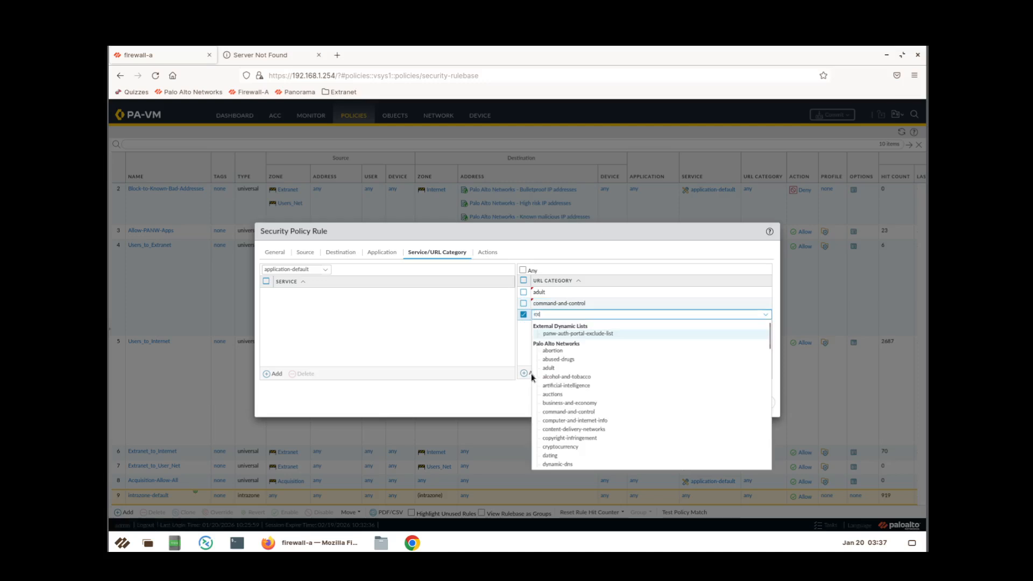
pyautogui.write('trem')
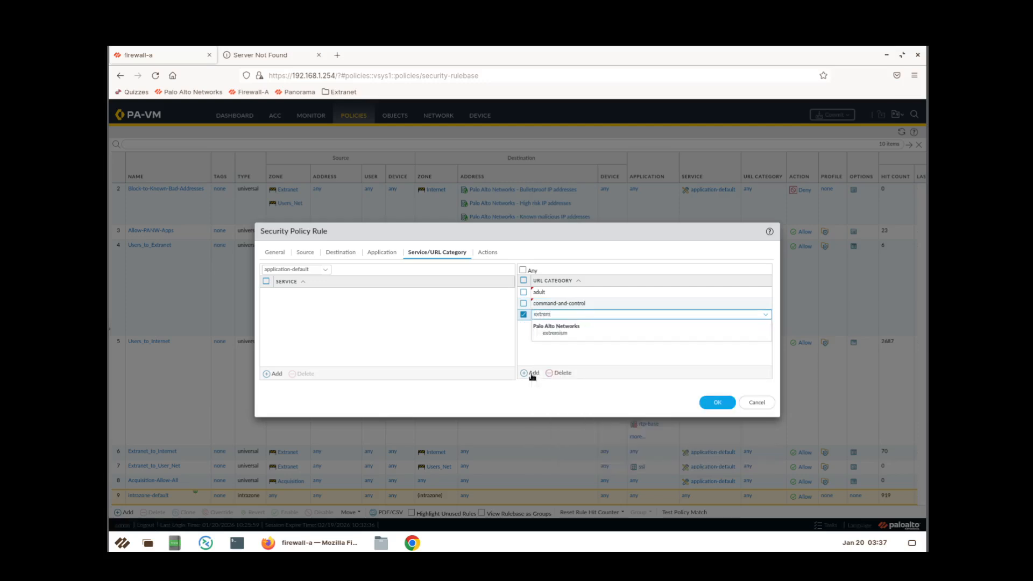
pyautogui.click(569, 335)
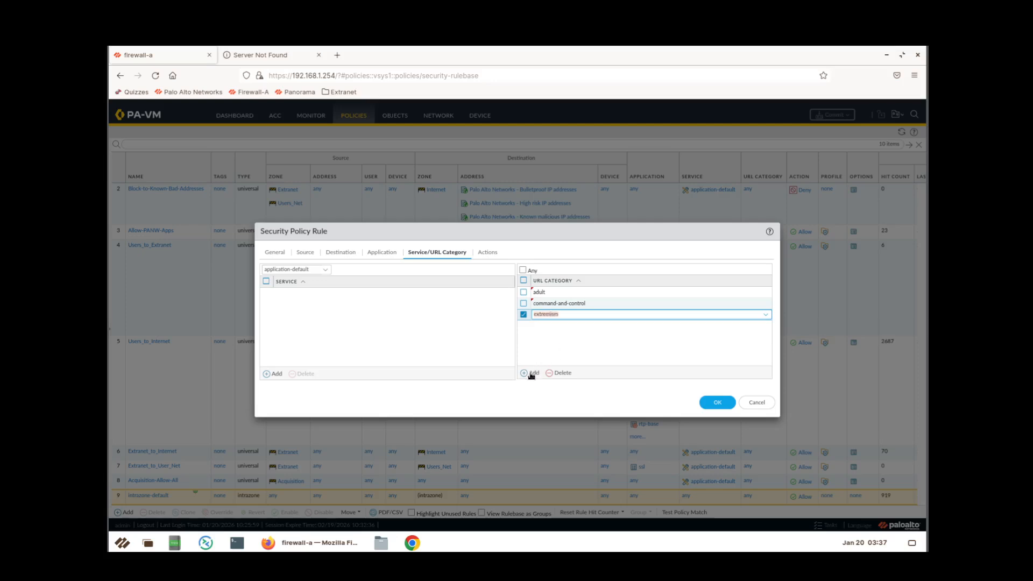
pyautogui.click(531, 374)
pyautogui.write('hacking')
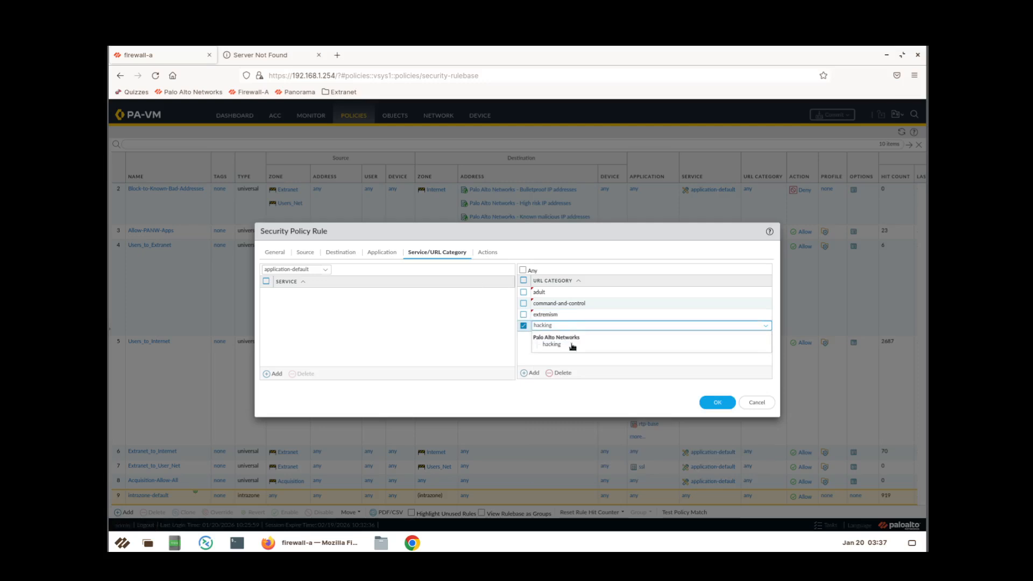
pyautogui.click(571, 346)
# Add the URL categories high-risk, malware, nudity and parked.
pyautogui.click(534, 373)
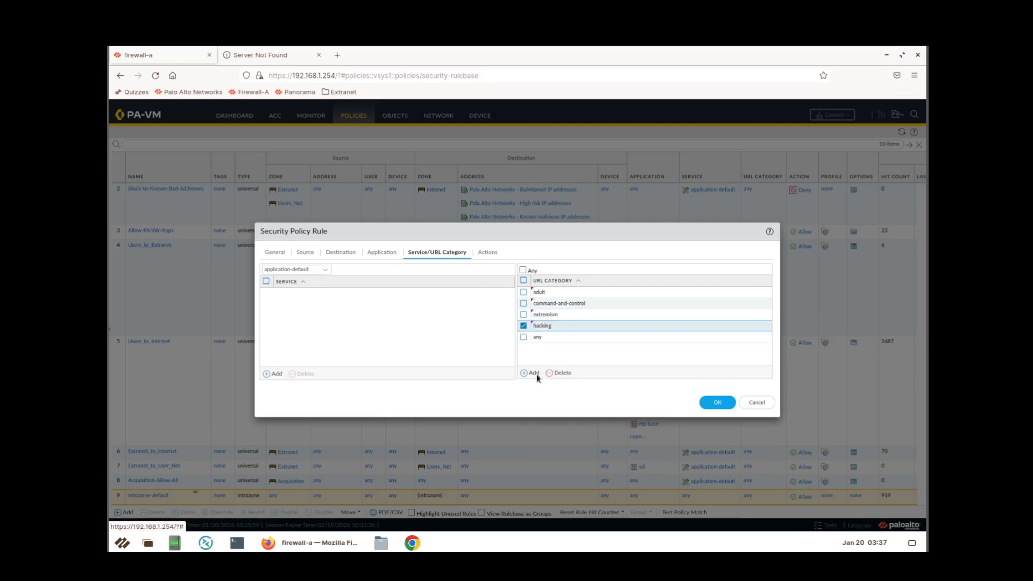
pyautogui.write('high')
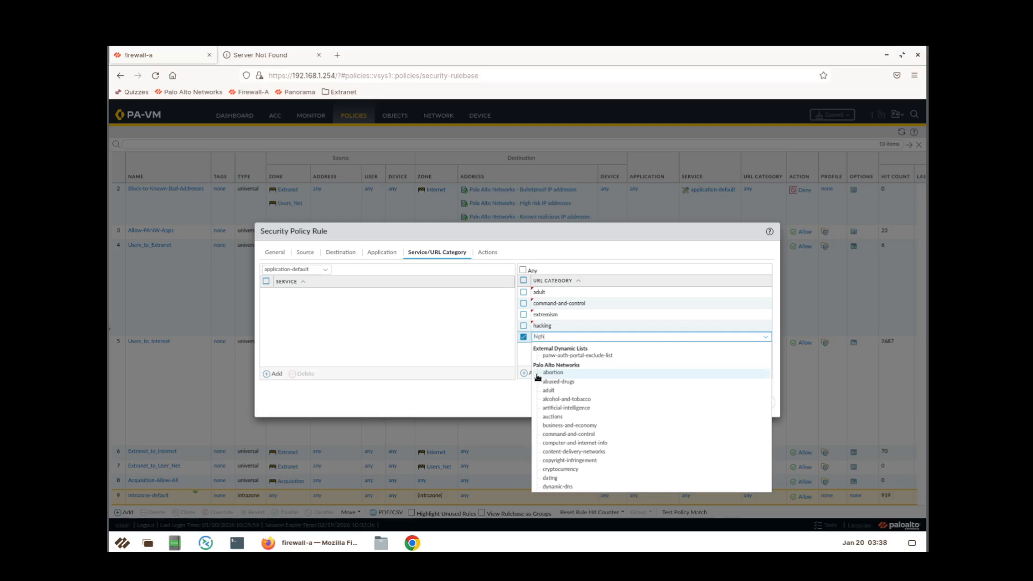
pyautogui.click(576, 361)
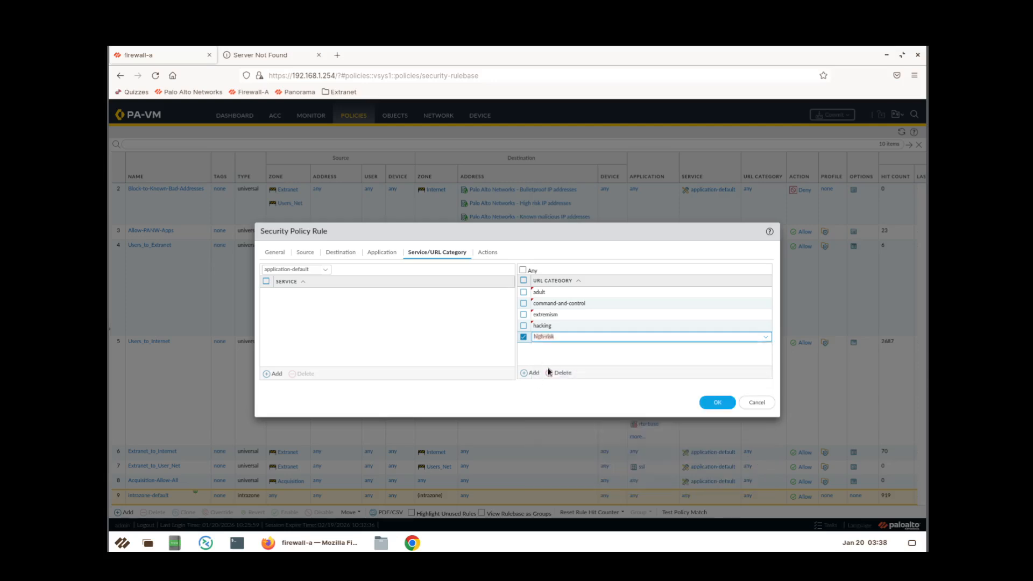
pyautogui.click(533, 373)
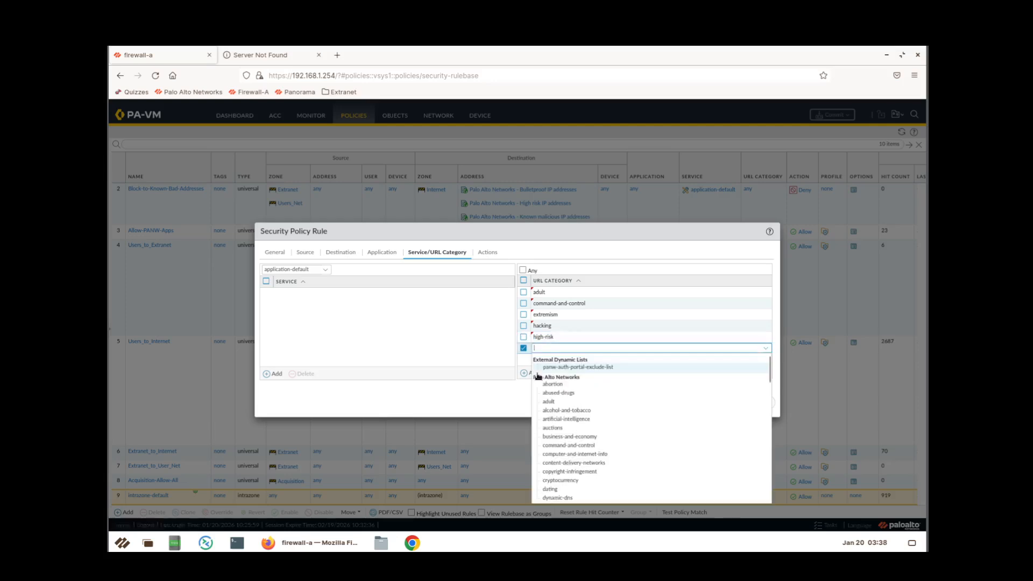
pyautogui.write('malwar')
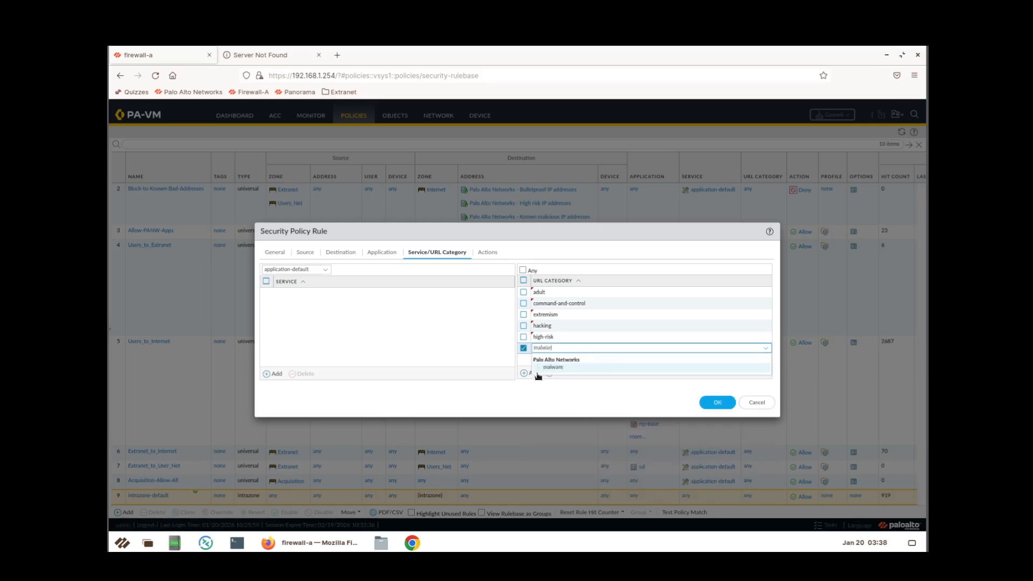
pyautogui.click(557, 370)
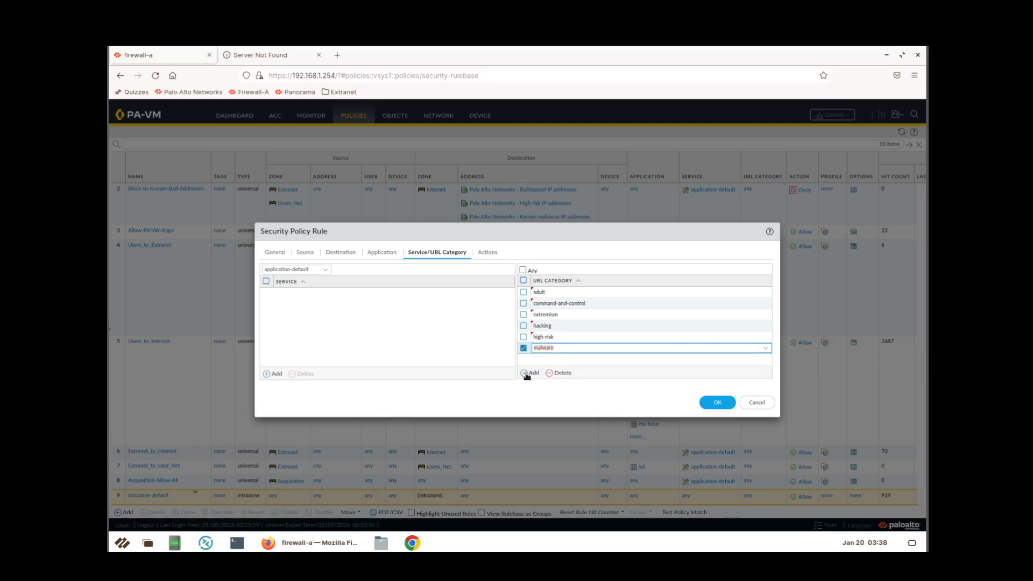
pyautogui.click(526, 373)
pyautogui.write('n')
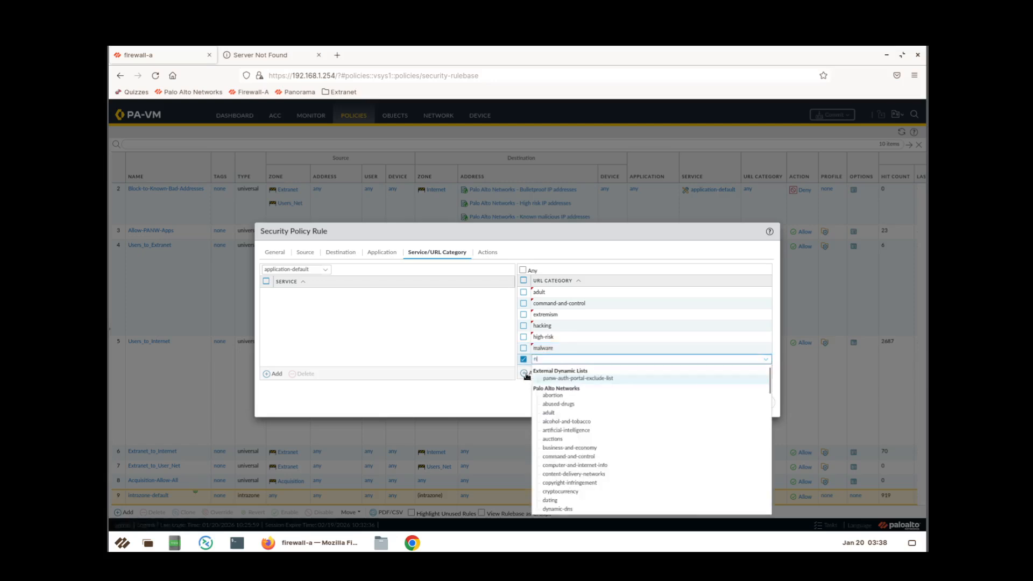
pyautogui.write('udity')
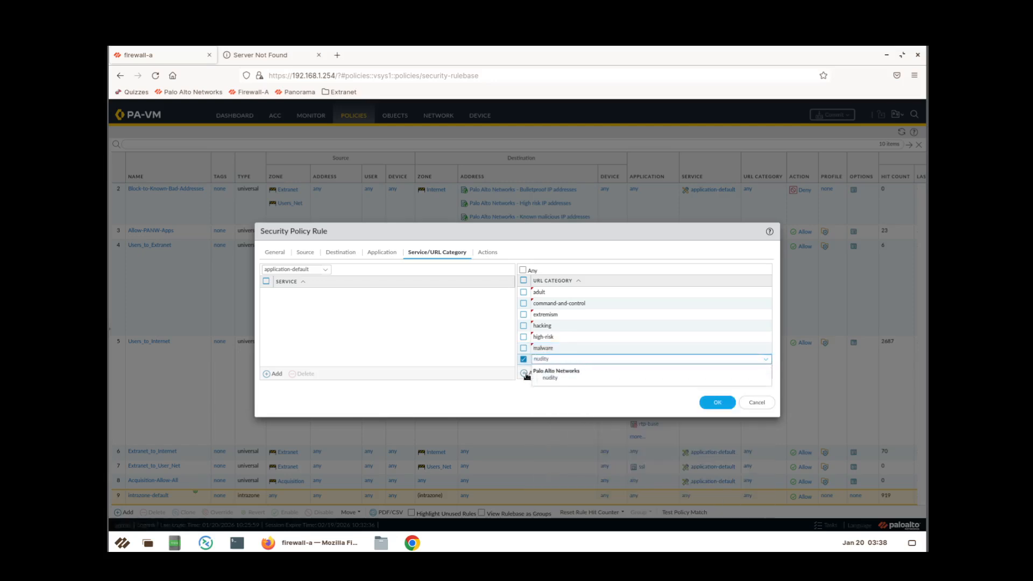
pyautogui.click(565, 378)
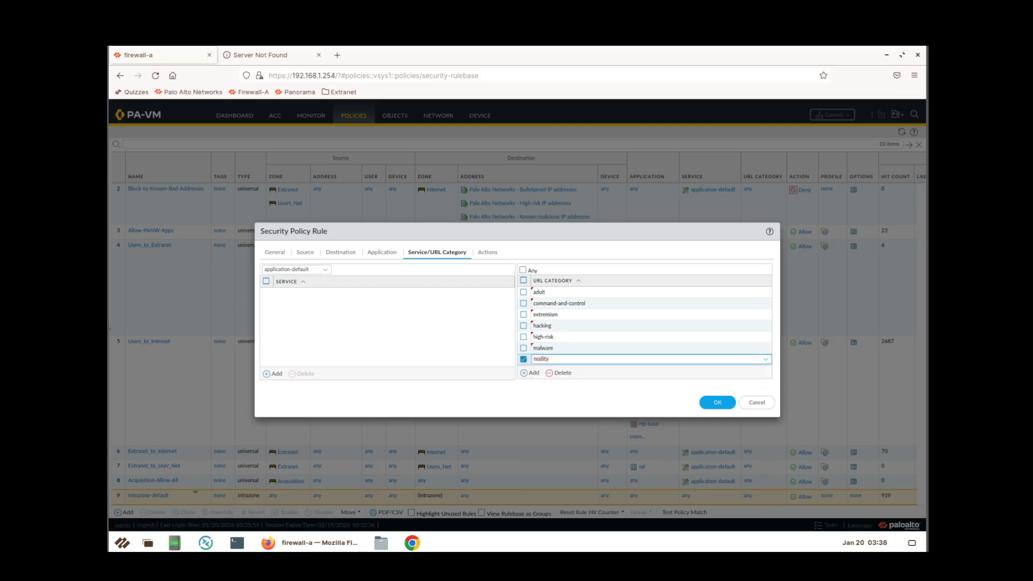
pyautogui.click(529, 373)
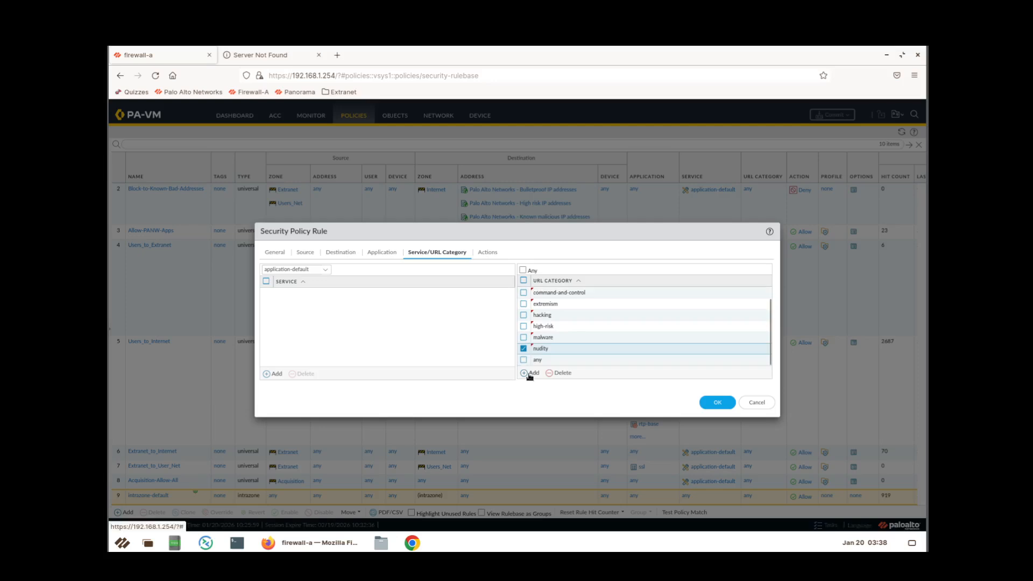
pyautogui.write('parked')
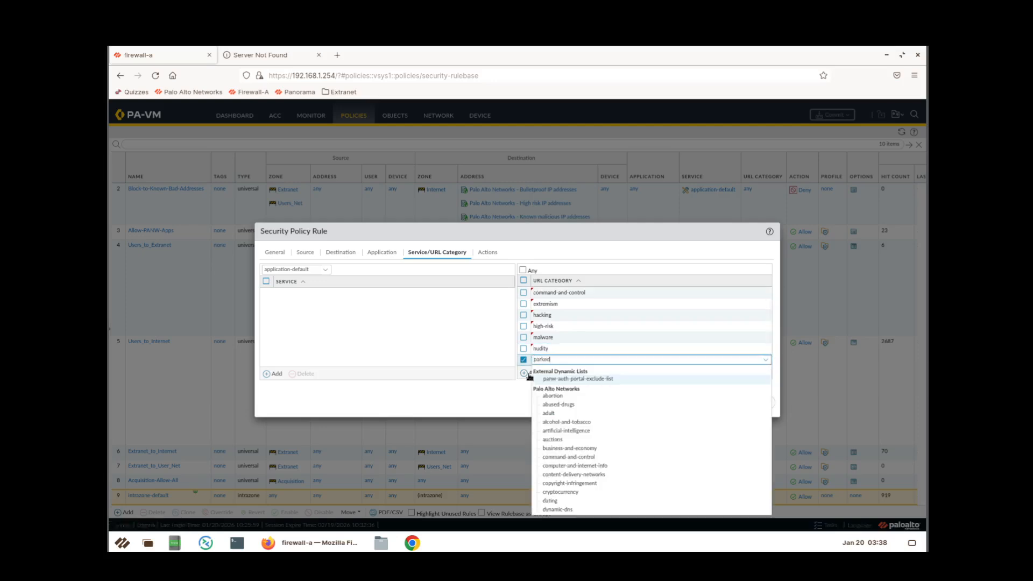
pyautogui.click(562, 382)
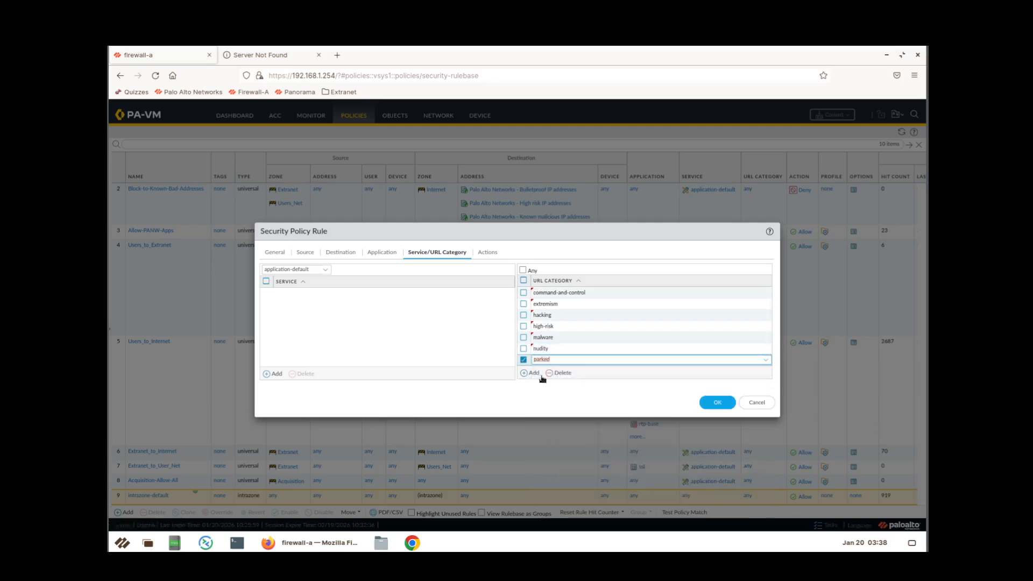
# Add the URL categories peer-to-peer, phishing, proxy-avoidance-and-anonymizers and questionable.
pyautogui.click(538, 375)
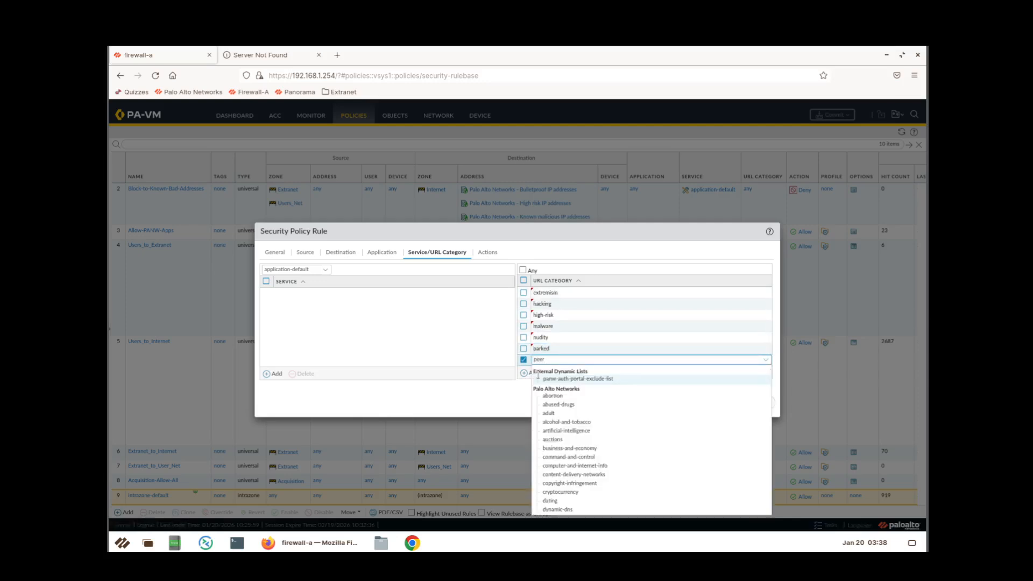
pyautogui.write('peer')
pyautogui.click(539, 381)
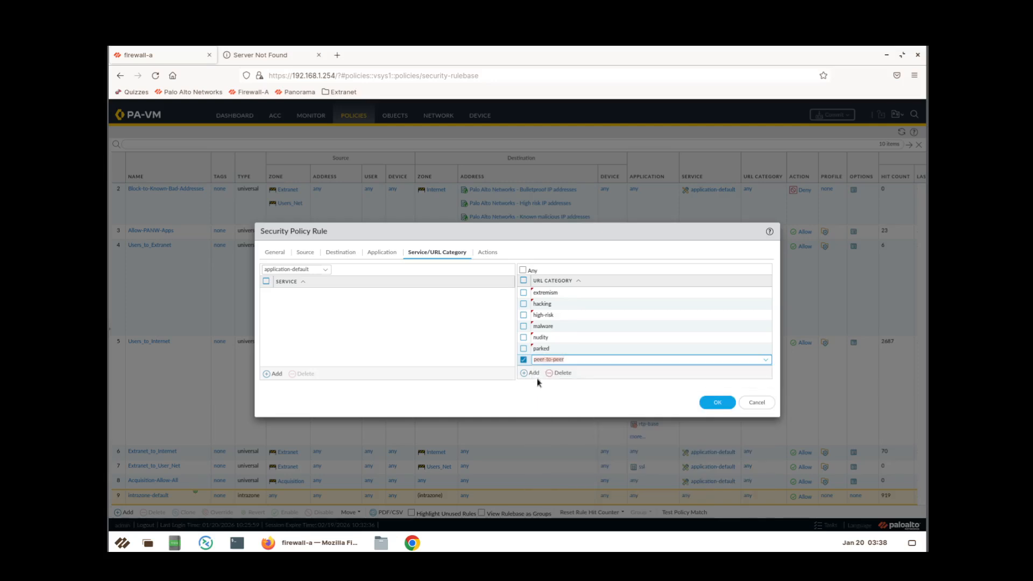
pyautogui.click(531, 374)
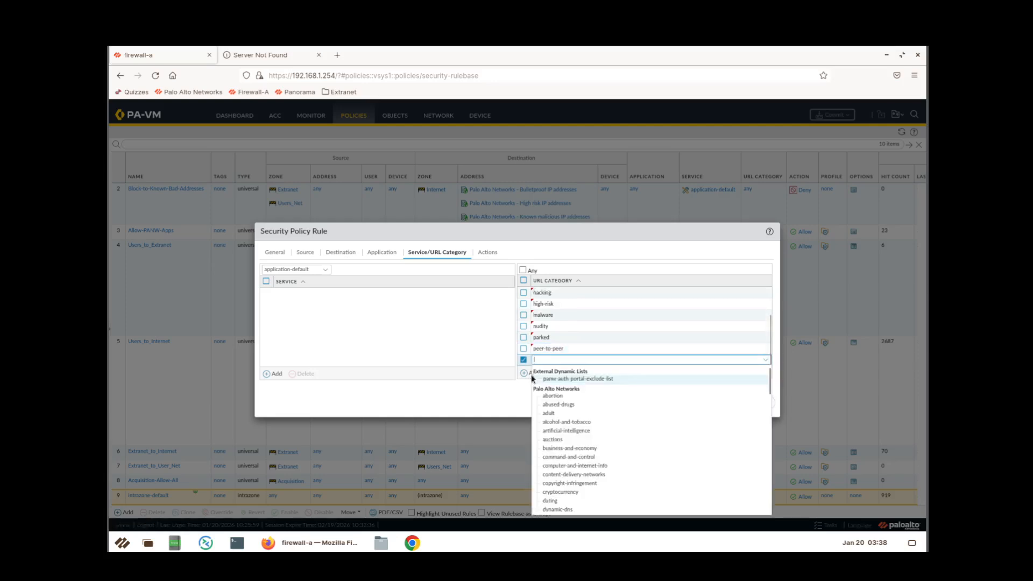
pyautogui.write('phishing')
pyautogui.click(532, 379)
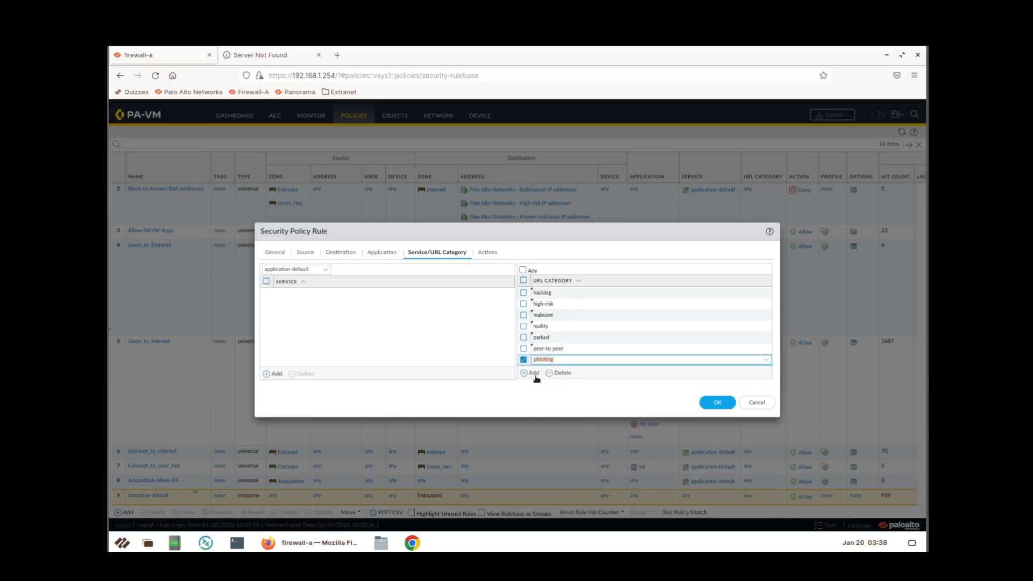
pyautogui.click(533, 374)
pyautogui.write('proxy')
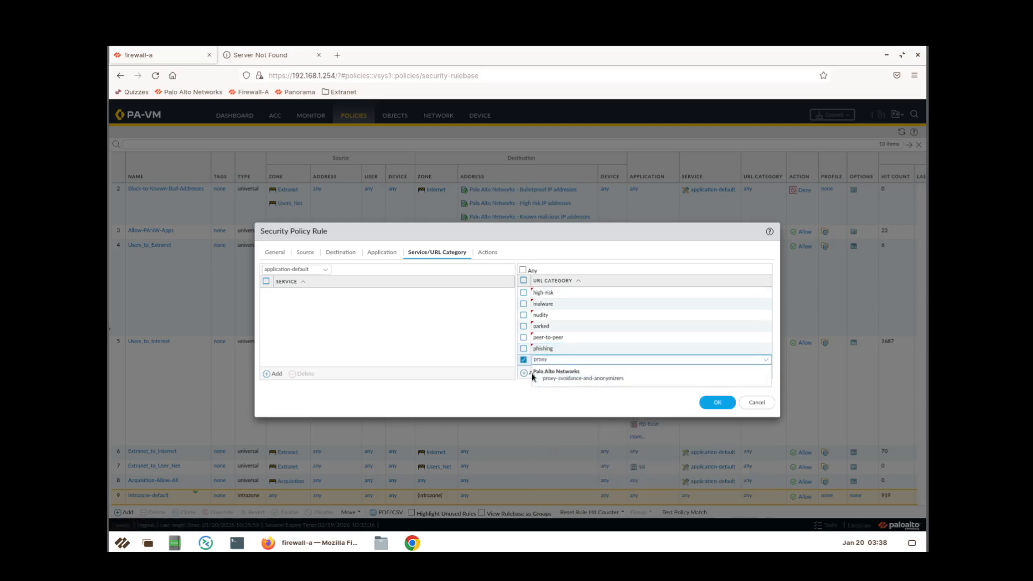
pyautogui.click(541, 379)
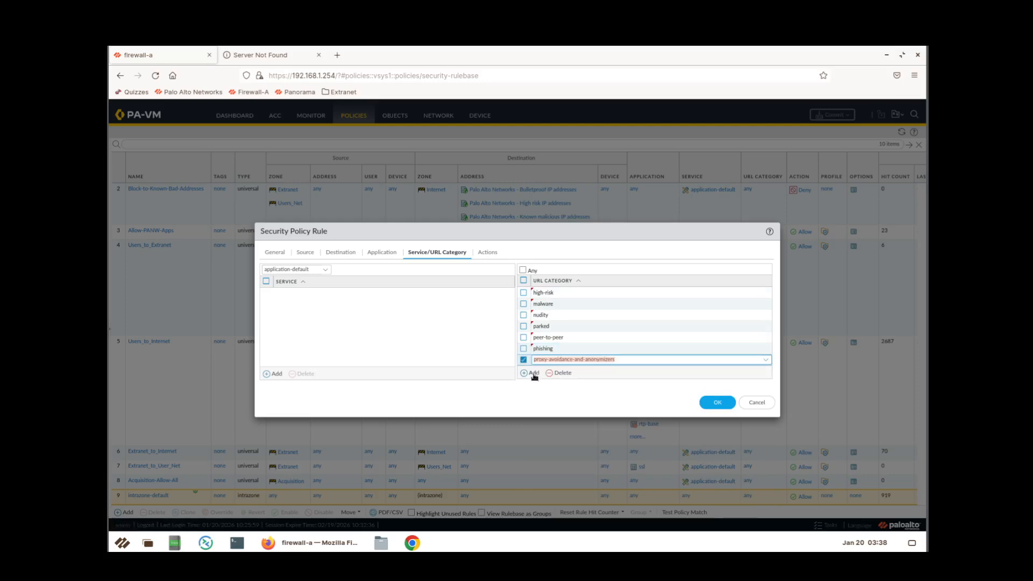
pyautogui.click(538, 378)
pyautogui.write('qui')
pyautogui.write('estiona')
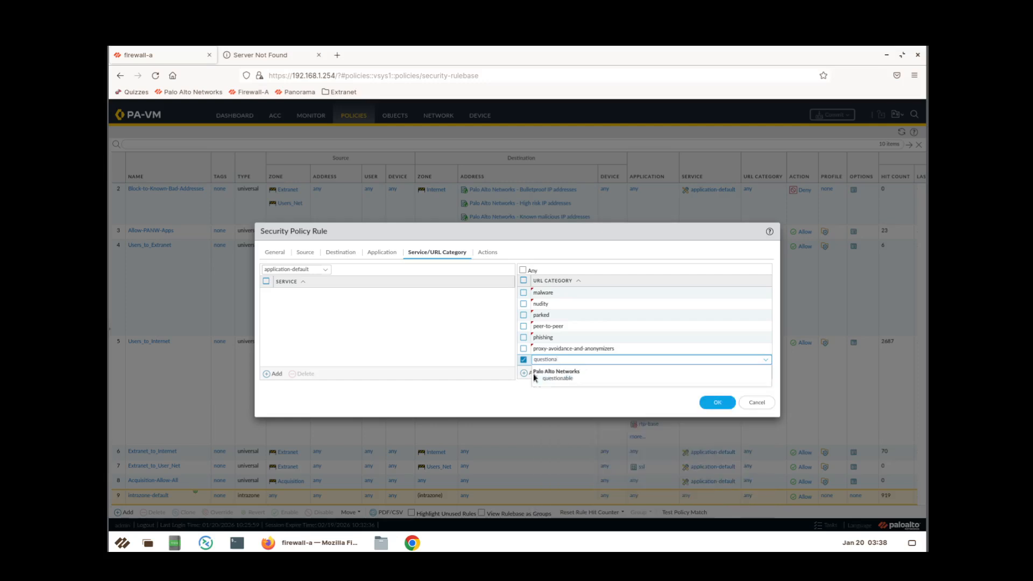
pyautogui.click(551, 380)
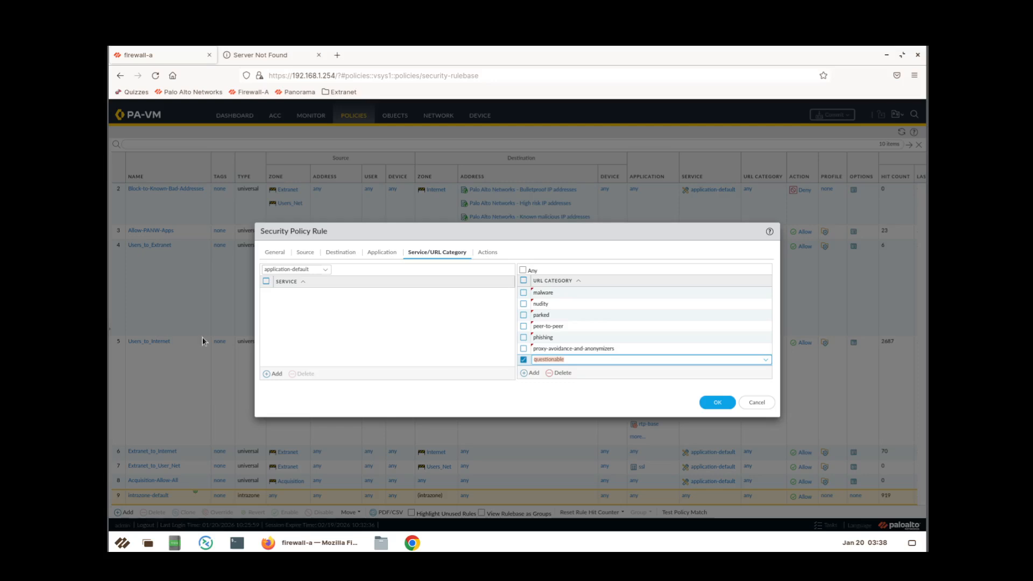
pyautogui.click(481, 254)
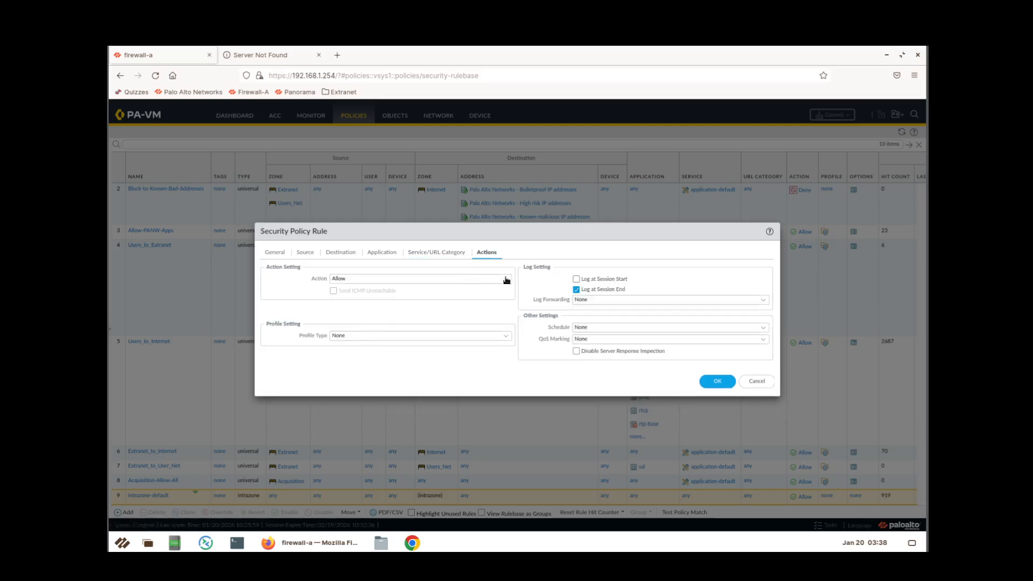
# Set the Block-Bad-URLs rule action to Deny and save the rule.
pyautogui.click(366, 279)
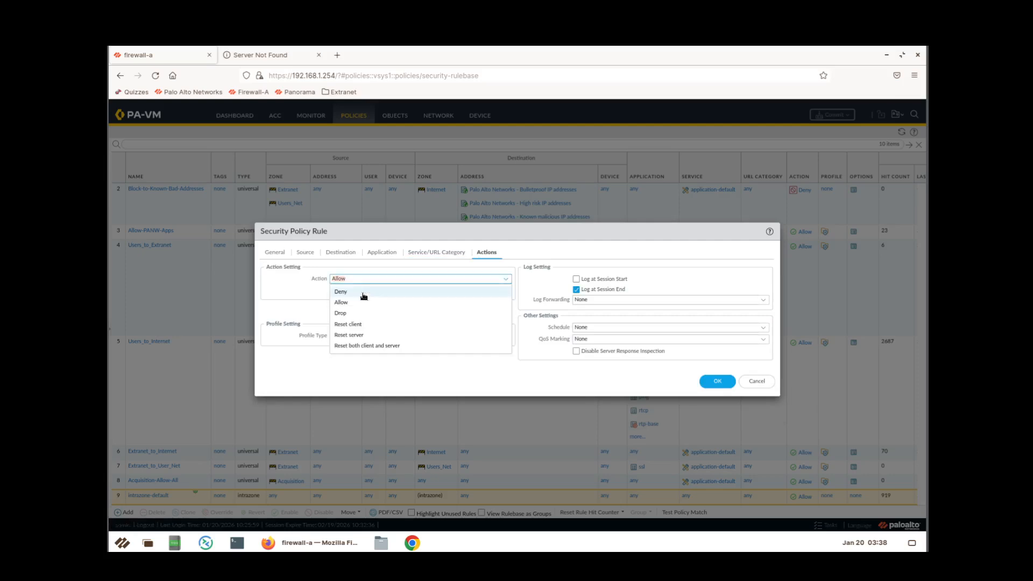
pyautogui.click(360, 294)
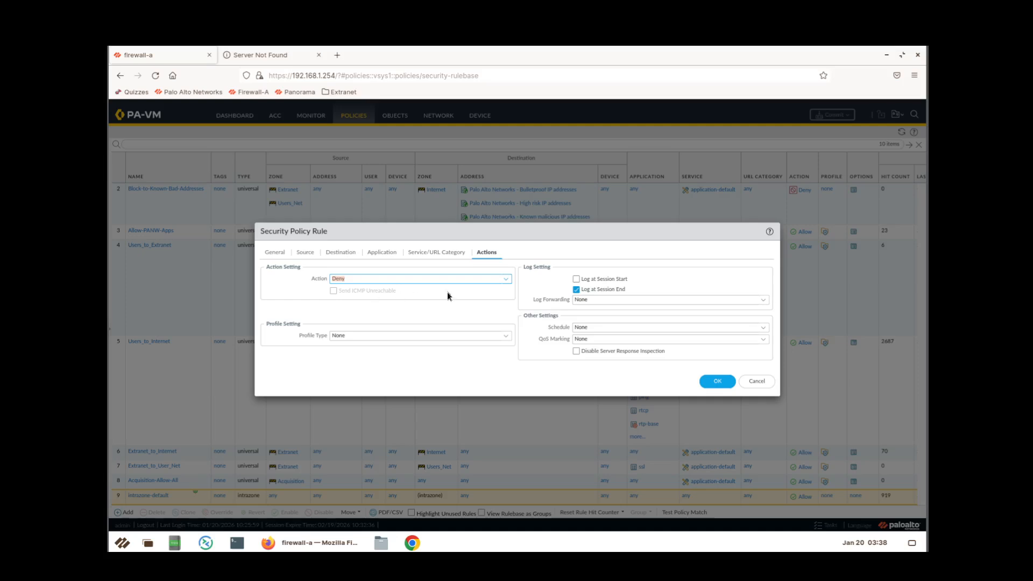
pyautogui.click(716, 382)
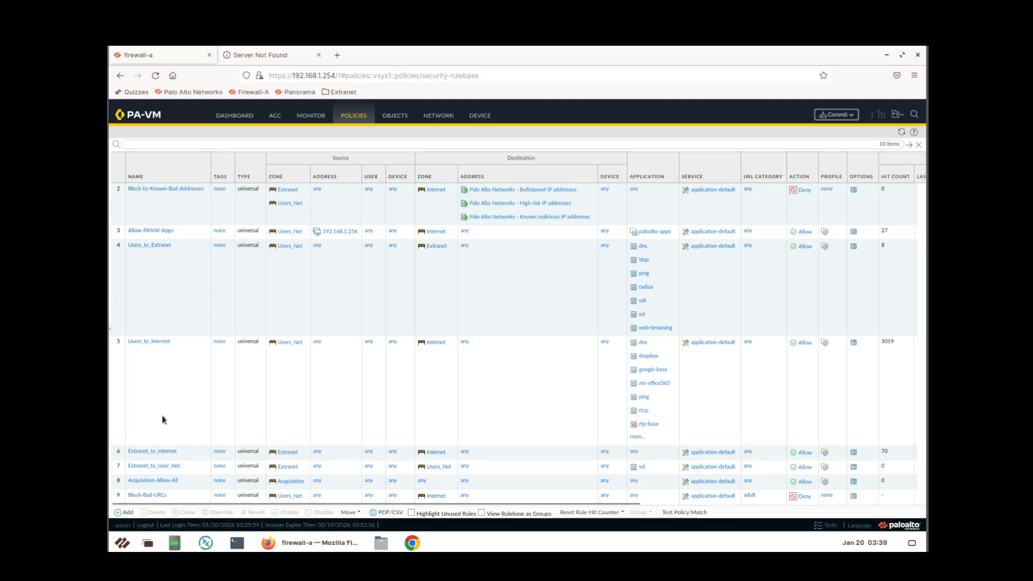
# Move the Block-Bad-URLs rule to the top of the Security rulebase.
pyautogui.scroll(-3, 151, 494)
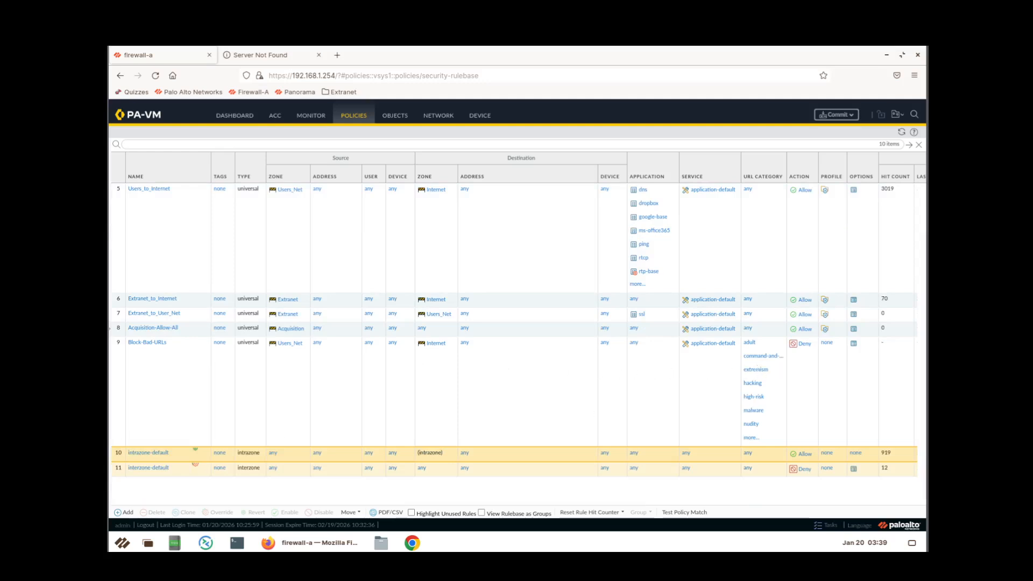
pyautogui.click(167, 391)
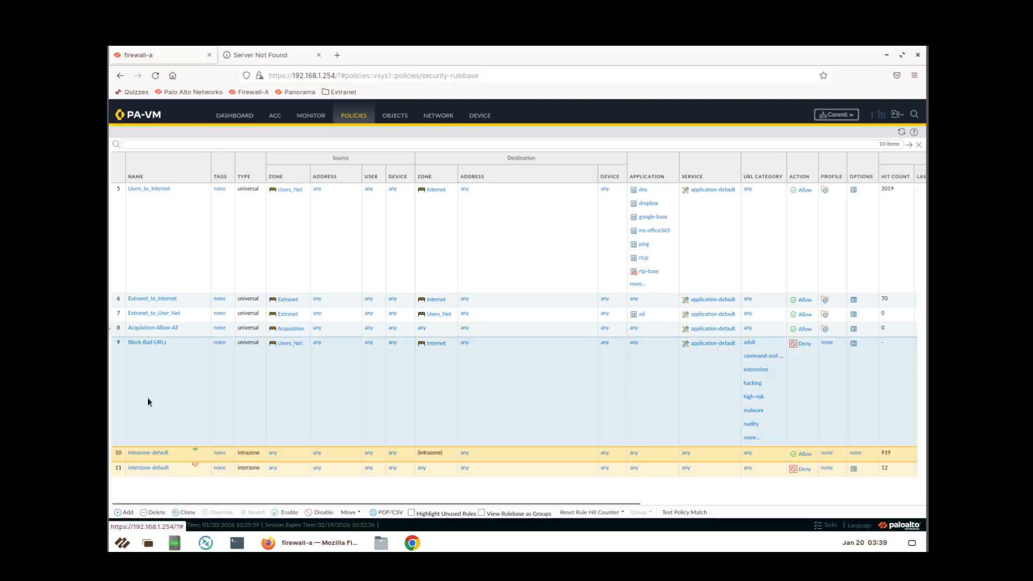
pyautogui.click(350, 512)
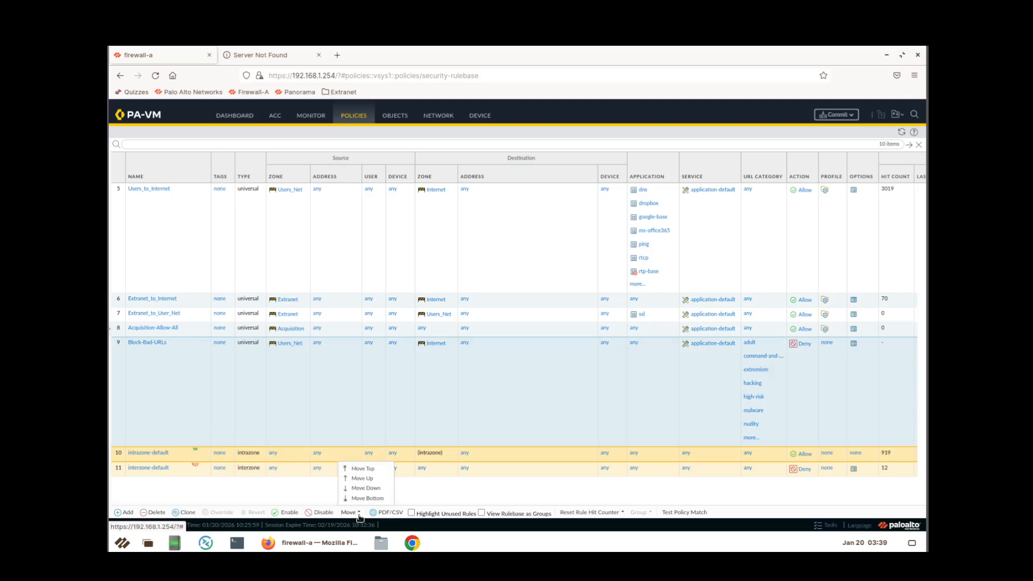
pyautogui.click(372, 473)
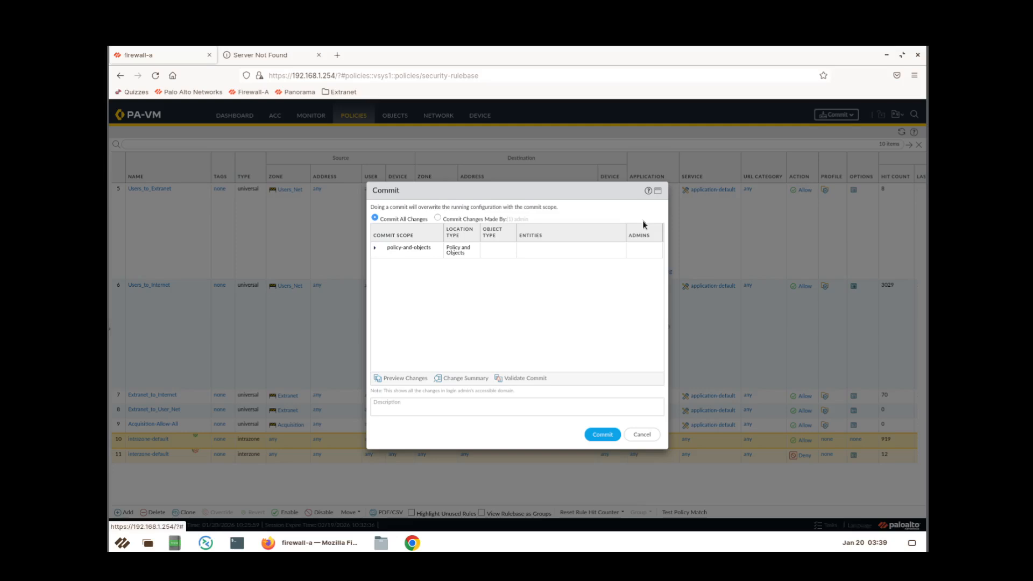
# Commit the pending configuration to the firewall and dismiss the commit status window.
pyautogui.click(610, 430)
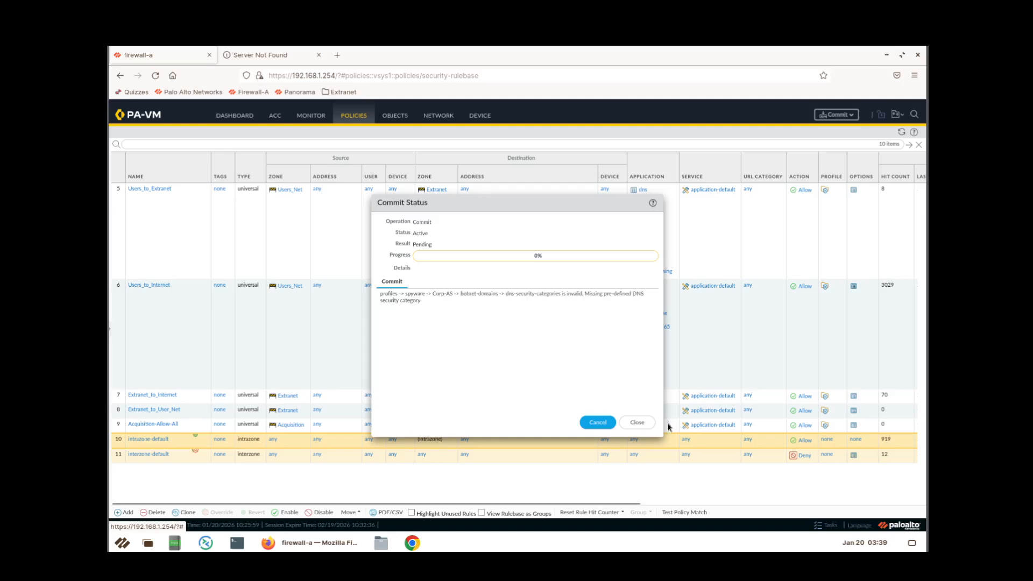
pyautogui.click(649, 426)
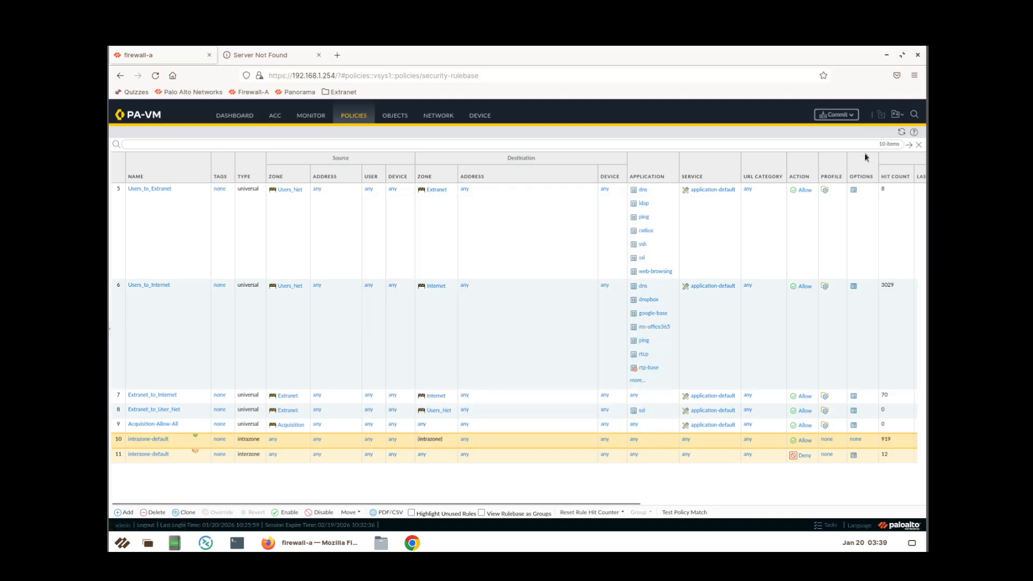
pyautogui.click(914, 75)
pyautogui.click(785, 144)
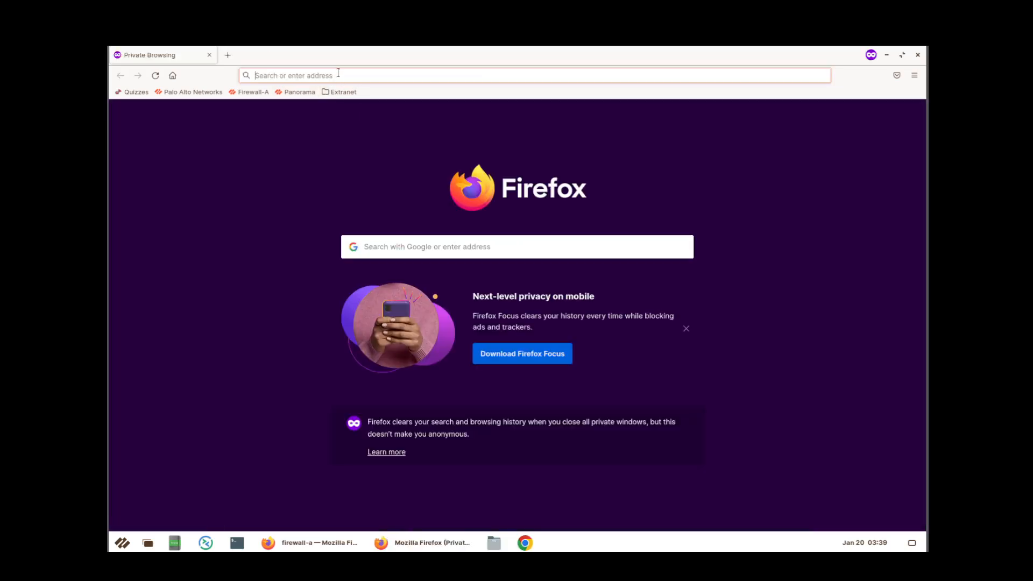
pyautogui.write('https')
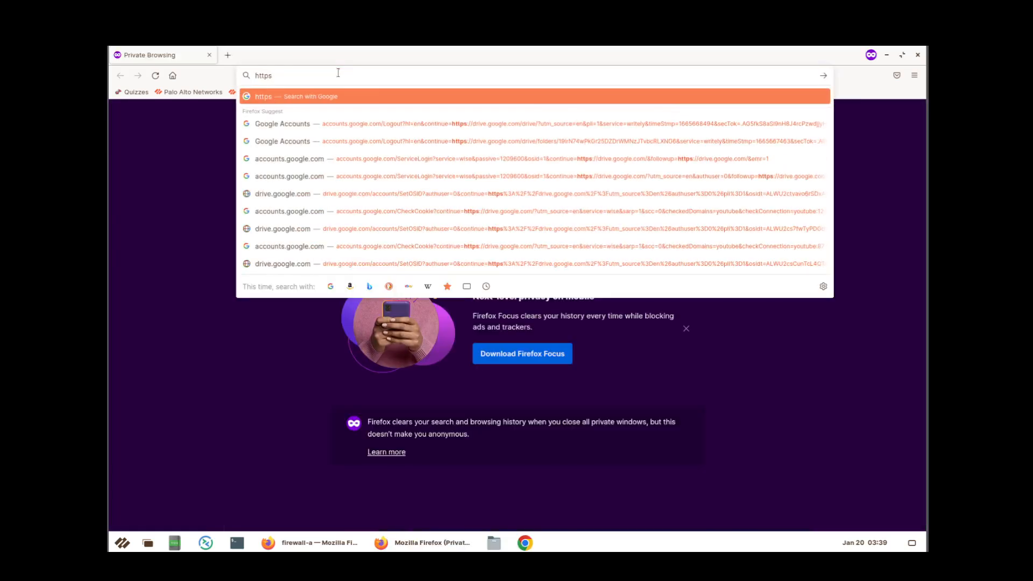
pyautogui.press('BackSpace')
pyautogui.write(':')
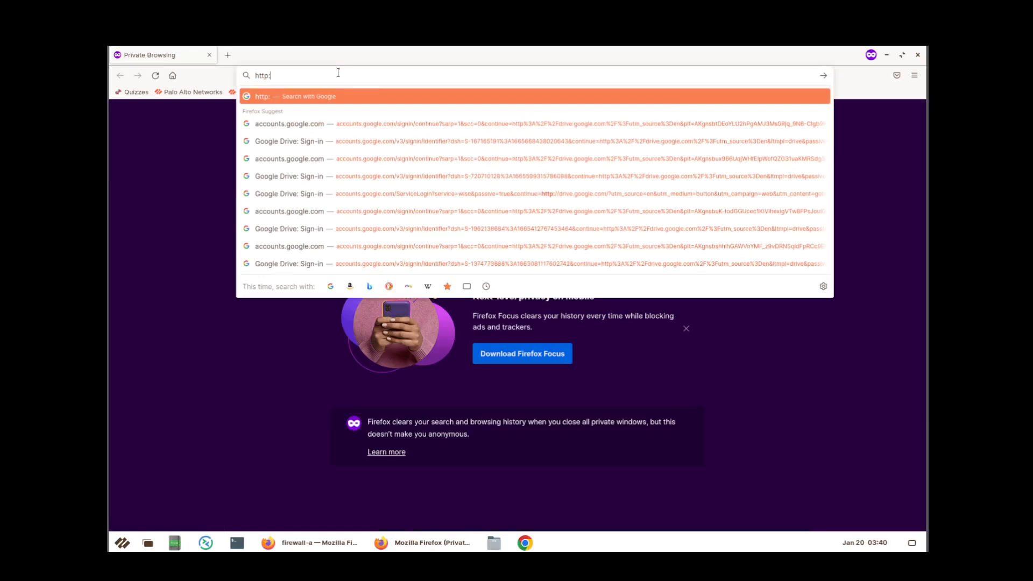
pyautogui.write('//hac')
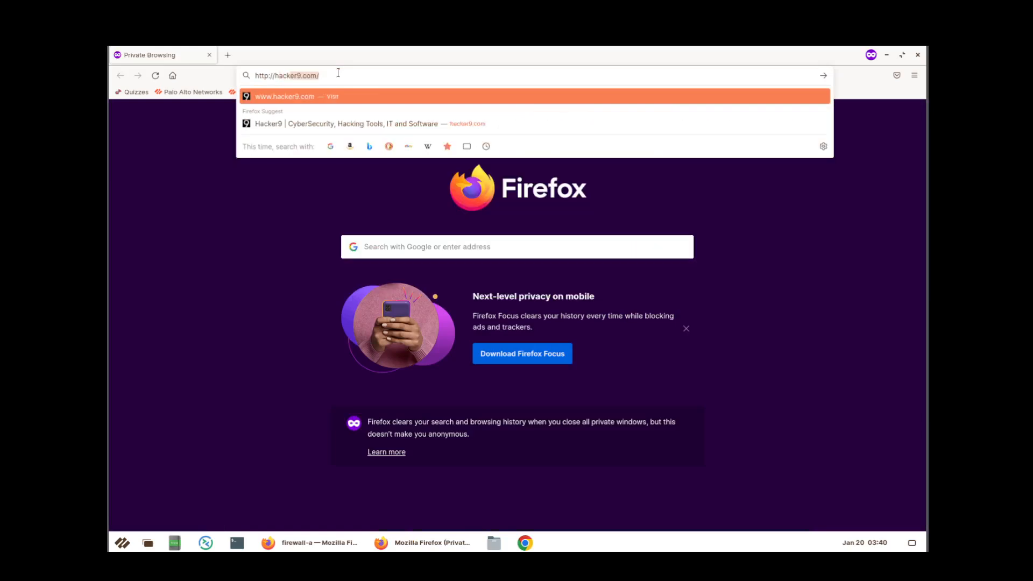
pyautogui.write('k')
pyautogui.press('Return')
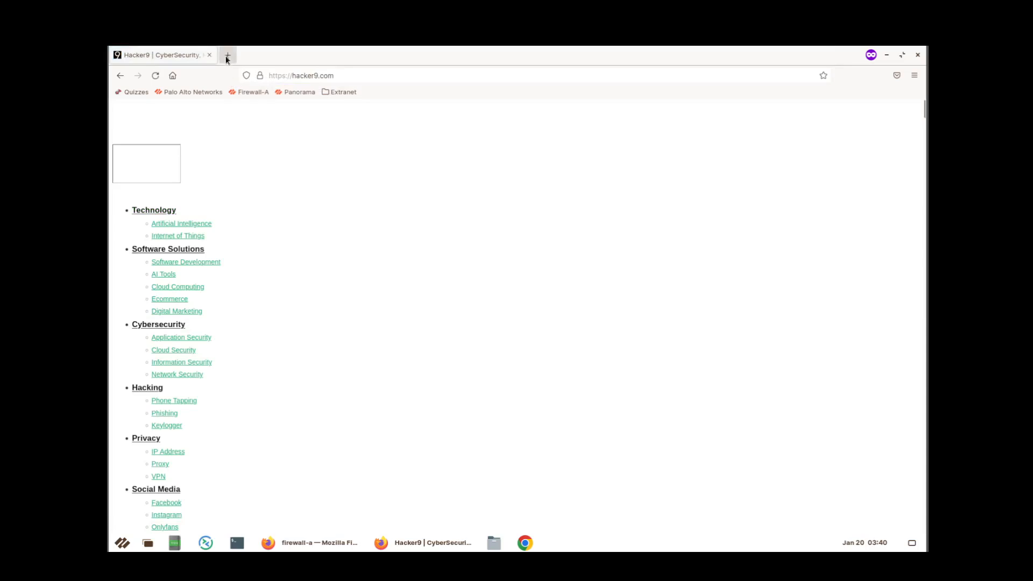
pyautogui.click(227, 56)
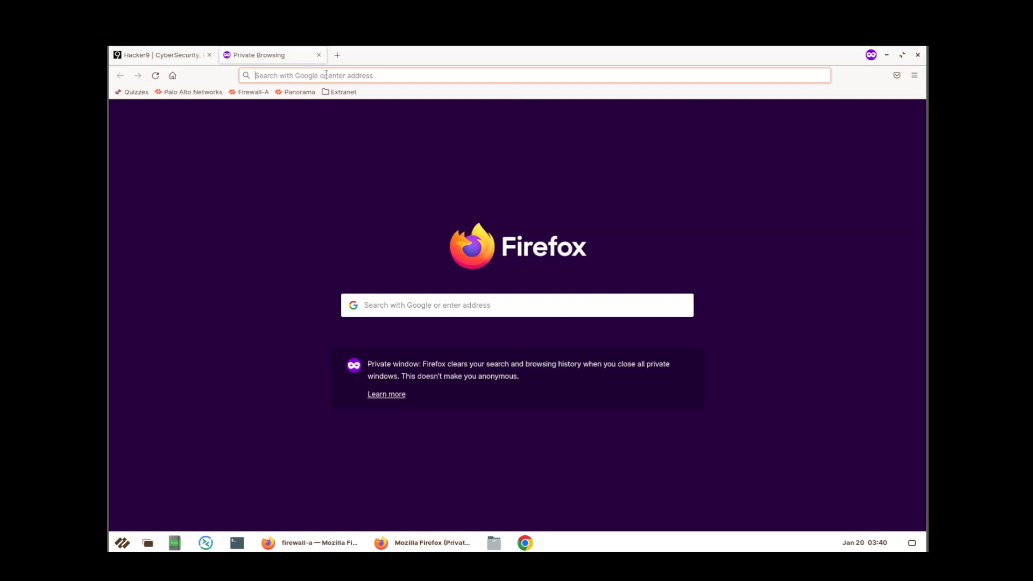
pyautogui.write('https')
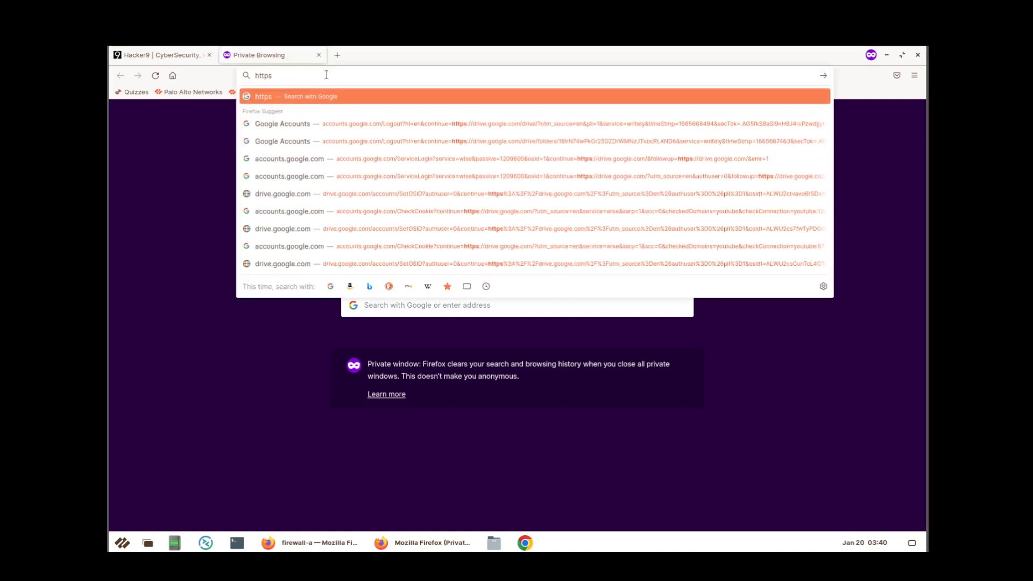
pyautogui.press('BackSpace')
pyautogui.write(':')
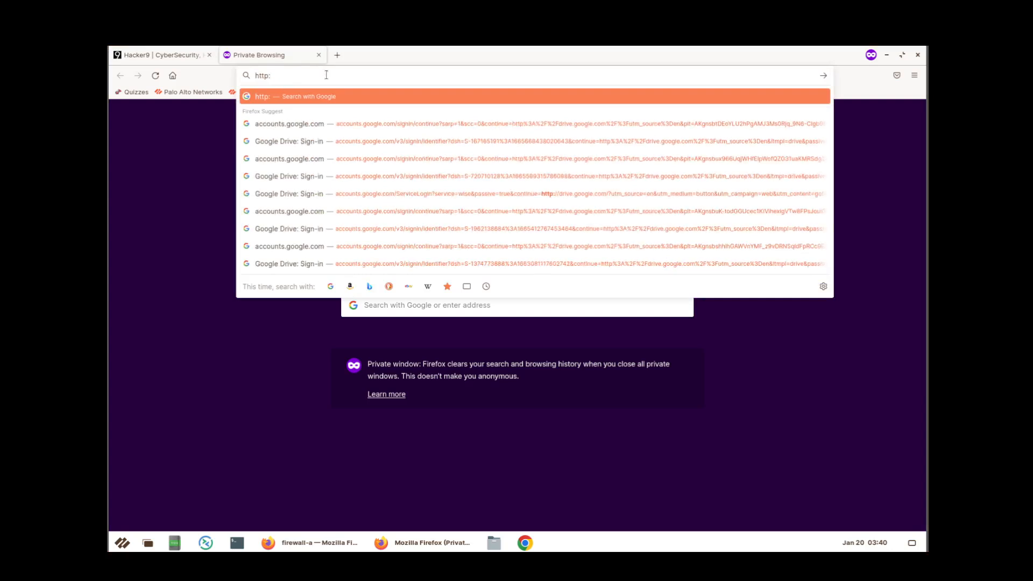
pyautogui.write('//hid')
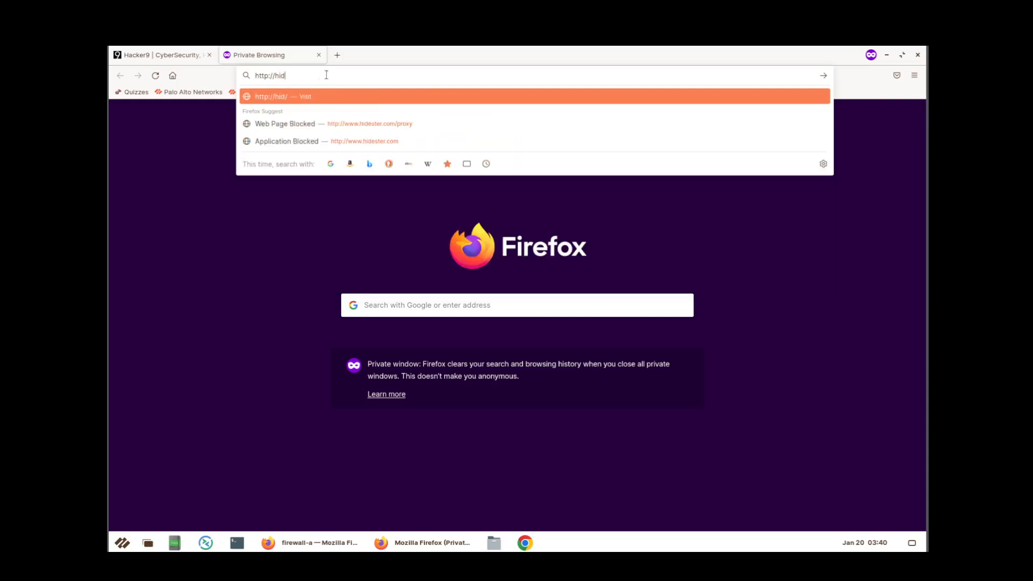
pyautogui.write('ester.com/proxy')
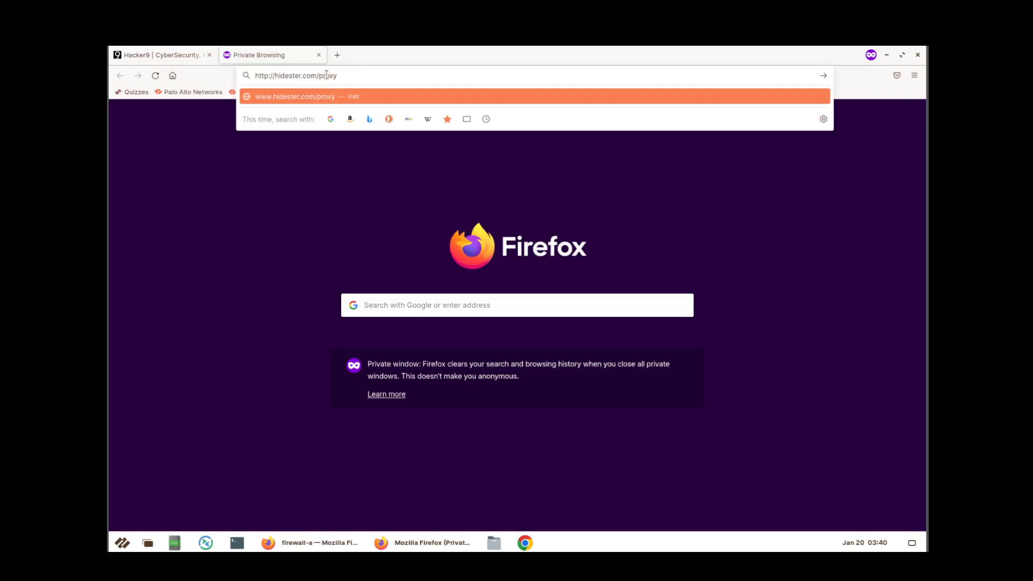
pyautogui.press('Return')
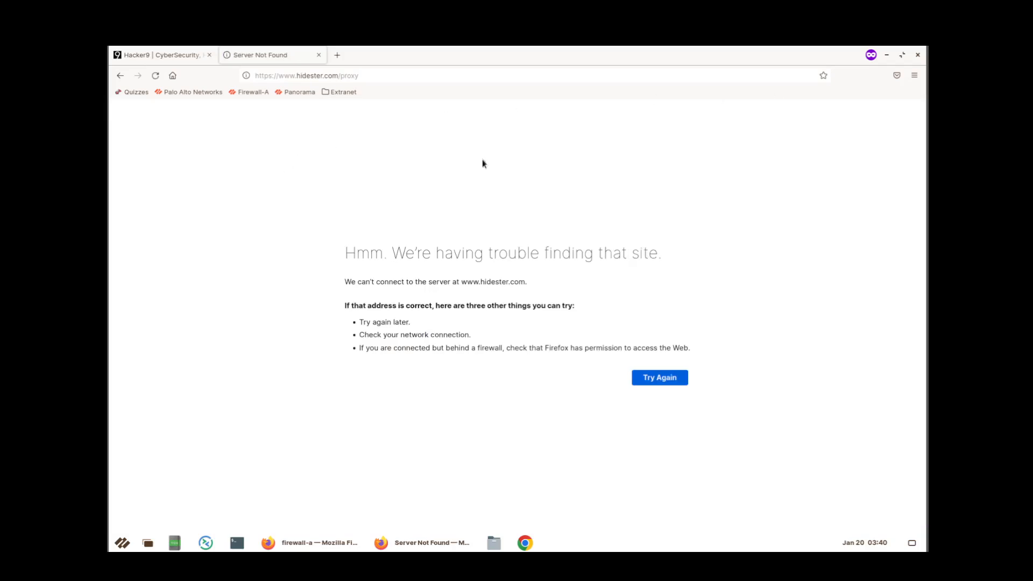
pyautogui.click(182, 60)
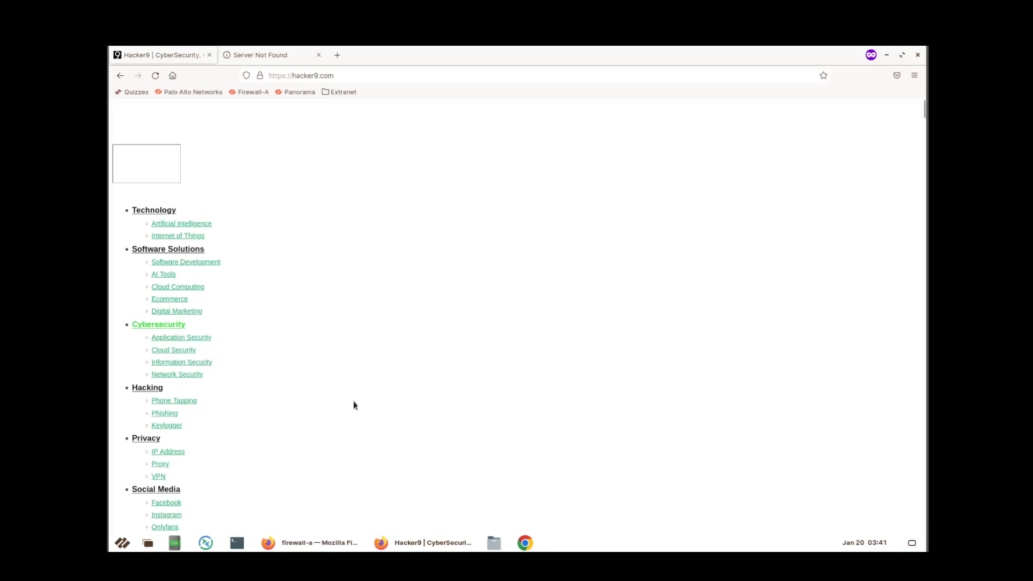
pyautogui.click(317, 542)
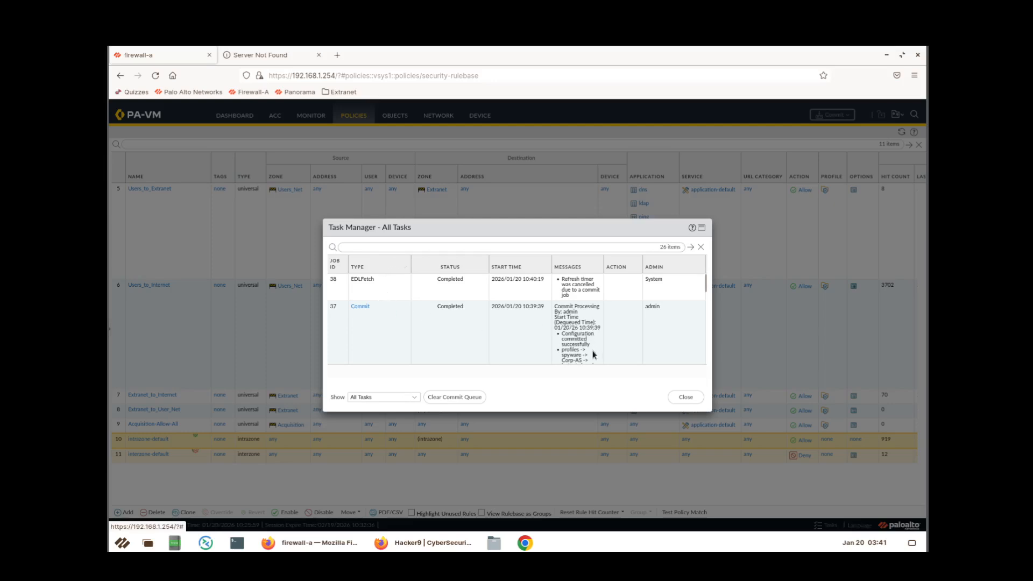
# Check commit job 37 succeeded and review App Dependency warnings for the Users_to_Internet rule.
pyautogui.scroll(-3, 591, 351)
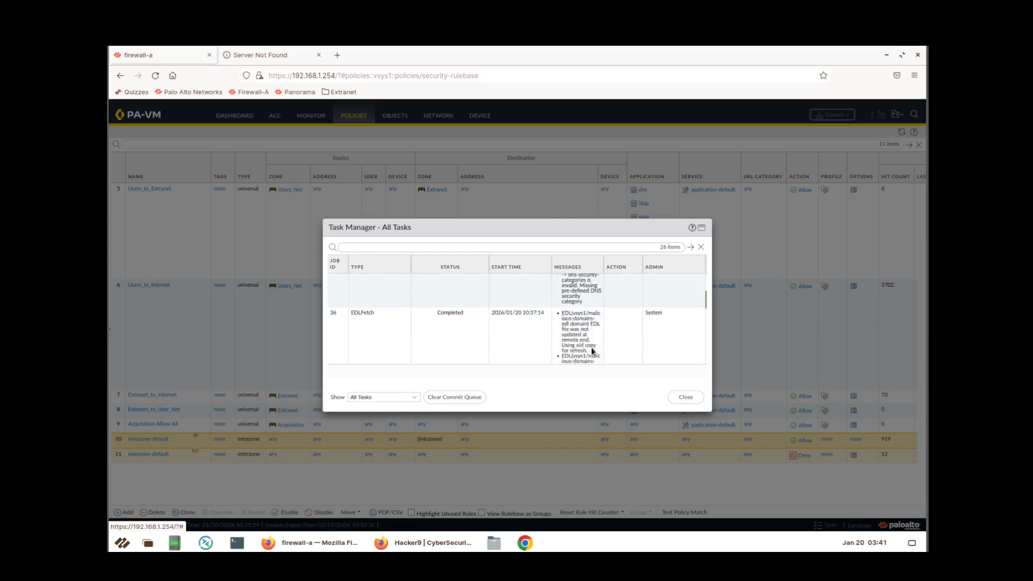
pyautogui.scroll(3, 592, 350)
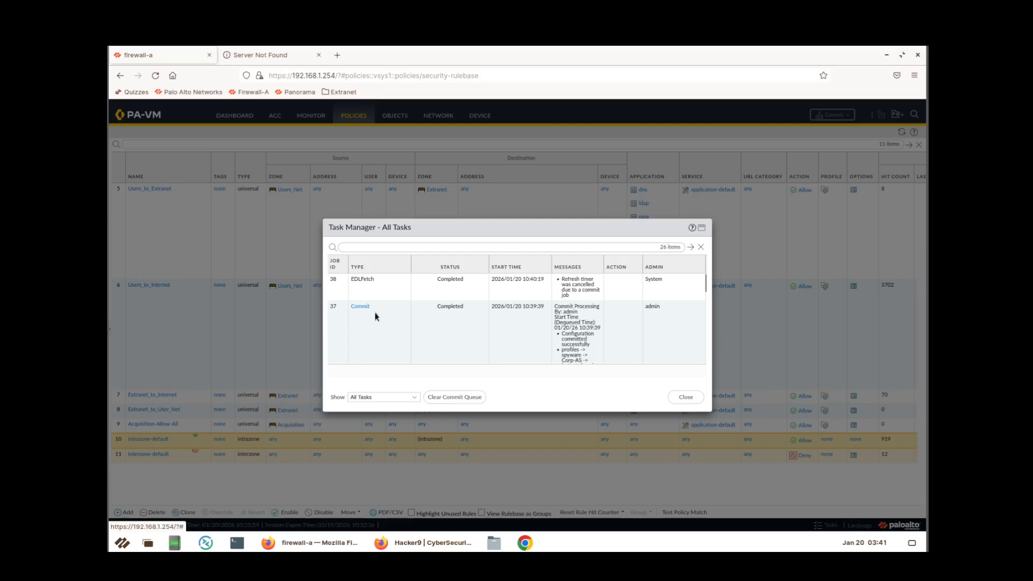
pyautogui.click(459, 338)
pyautogui.doubleClick(457, 335)
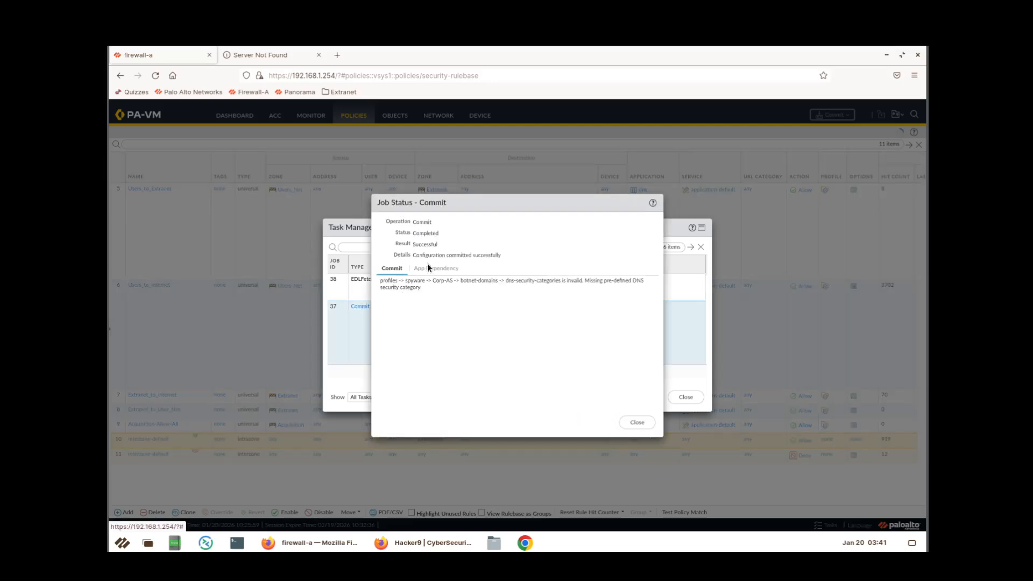
pyautogui.click(437, 275)
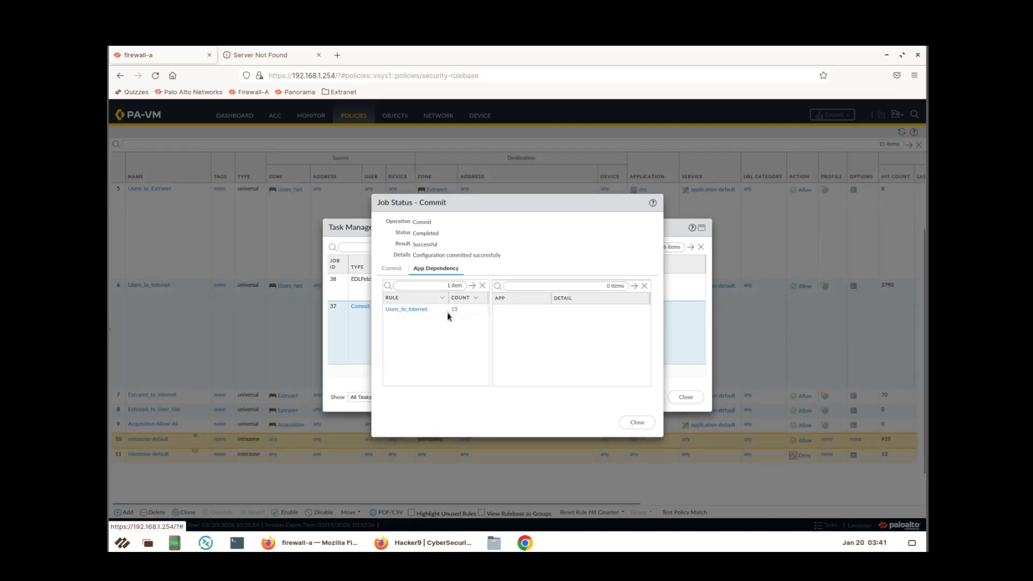
pyautogui.click(454, 311)
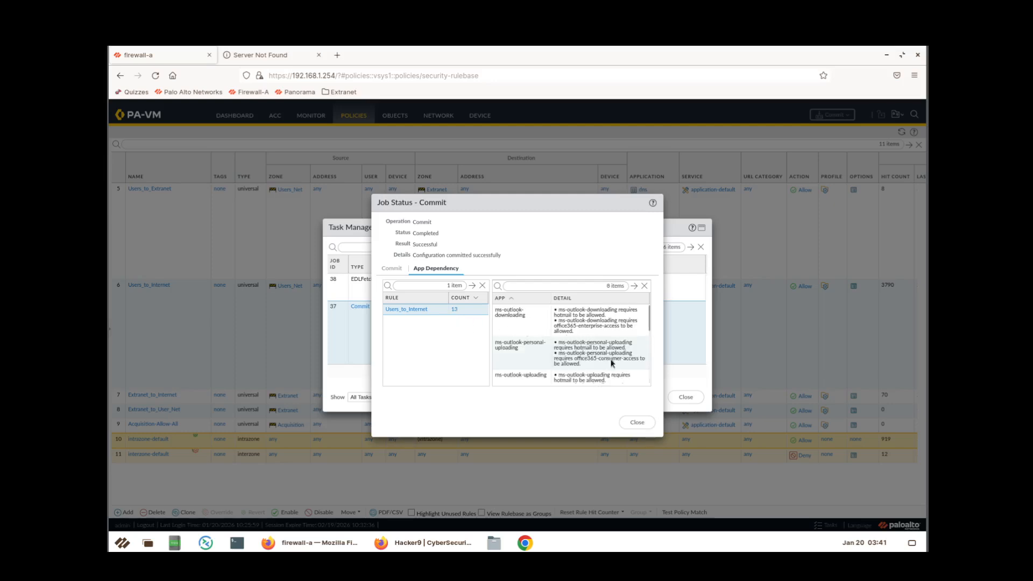
pyautogui.scroll(-2, 612, 363)
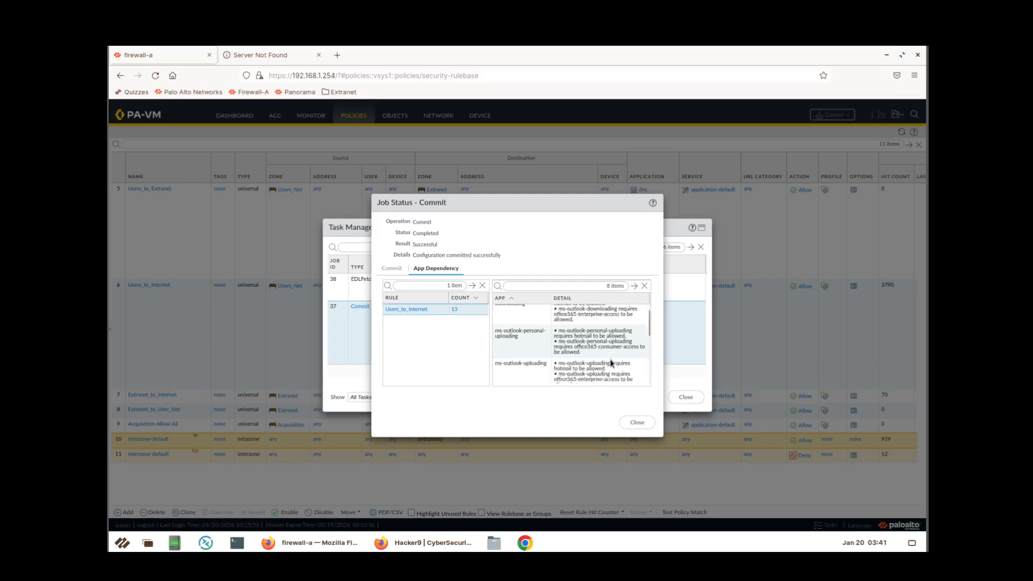
pyautogui.scroll(-3, 601, 362)
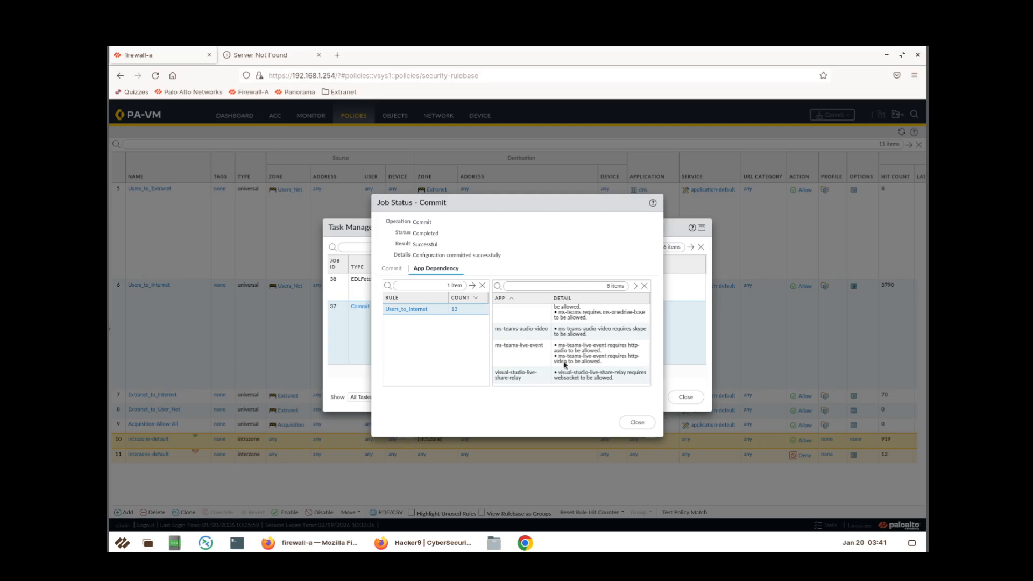
pyautogui.click(632, 423)
pyautogui.click(684, 399)
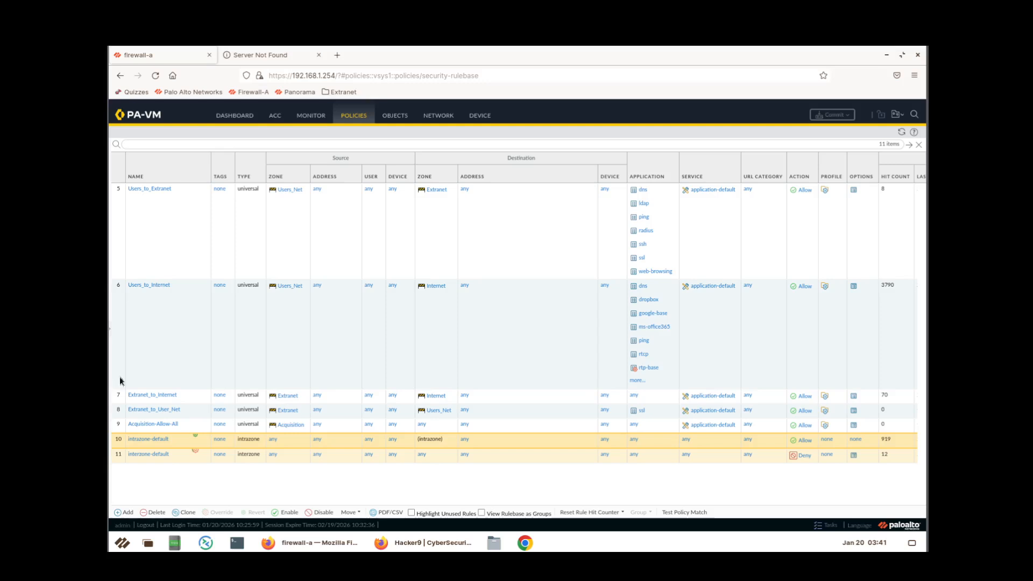
pyautogui.click(423, 543)
# Reload hacker9.com to confirm it now fails, then reload the hidester proxy tab.
pyautogui.click(155, 76)
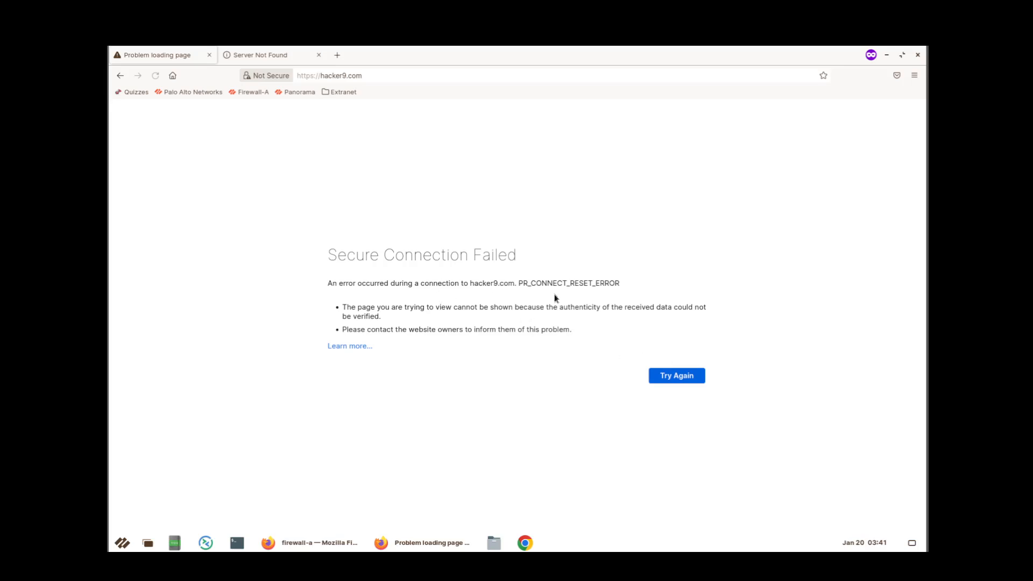
pyautogui.click(155, 75)
pyautogui.click(281, 60)
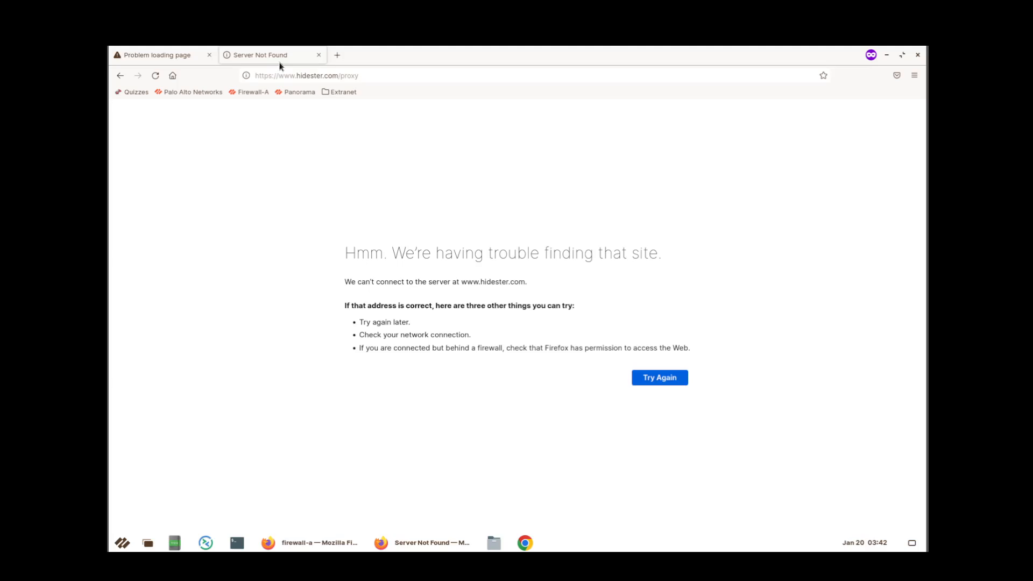
pyautogui.click(156, 76)
pyautogui.click(153, 55)
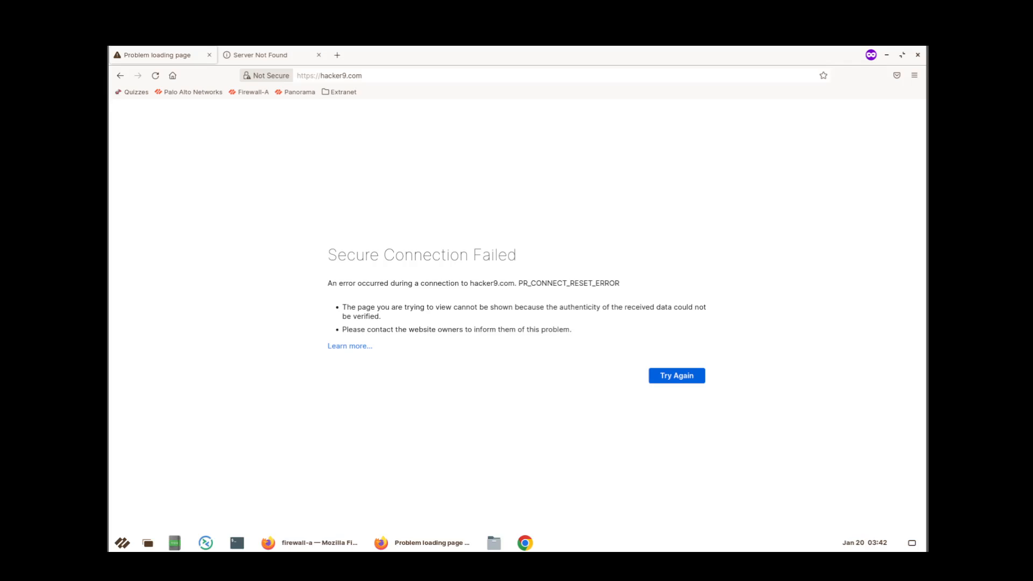
pyautogui.click(293, 55)
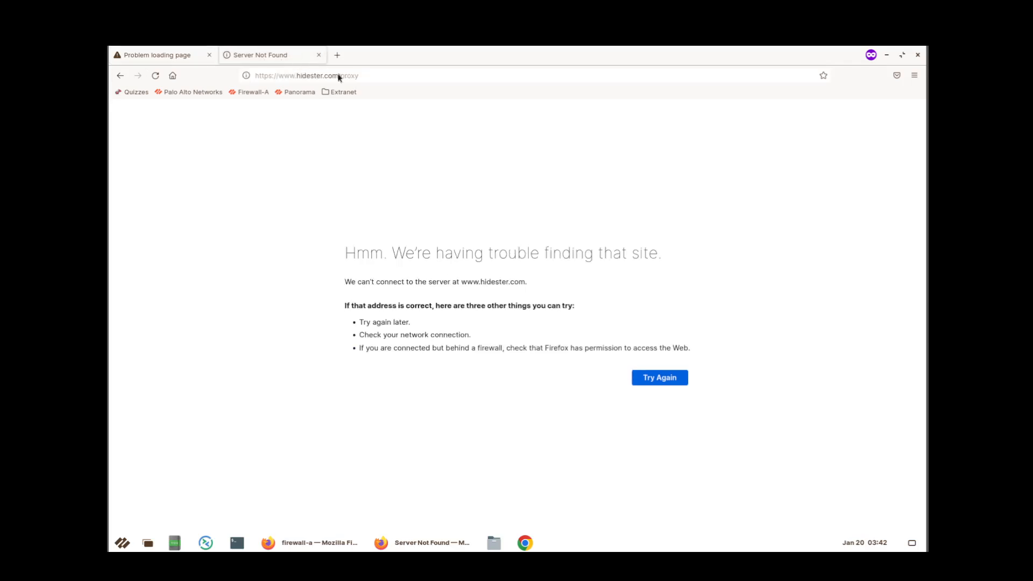
pyautogui.click(377, 76)
pyautogui.write('http')
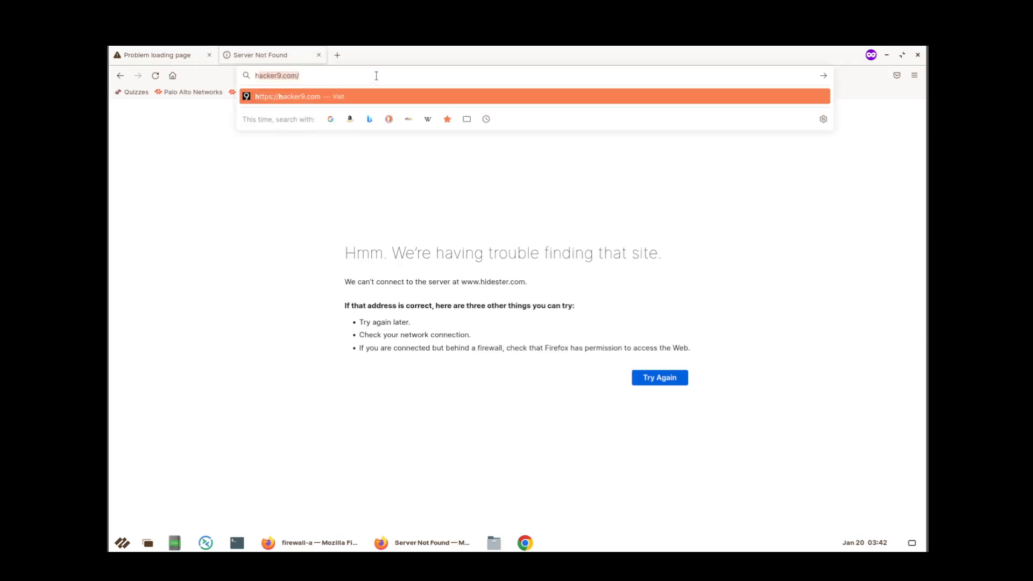
pyautogui.write(':/')
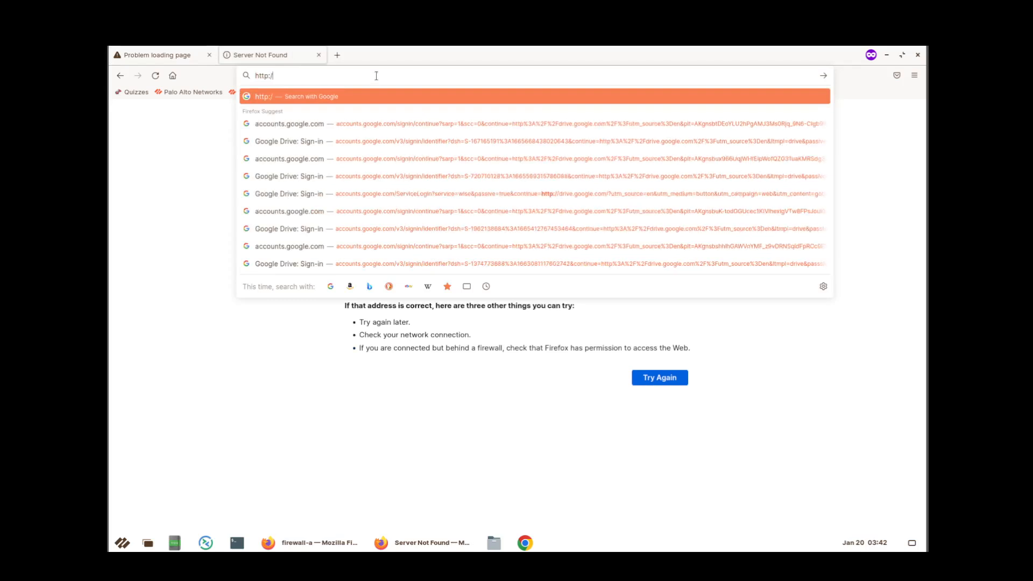
pyautogui.write('/www.')
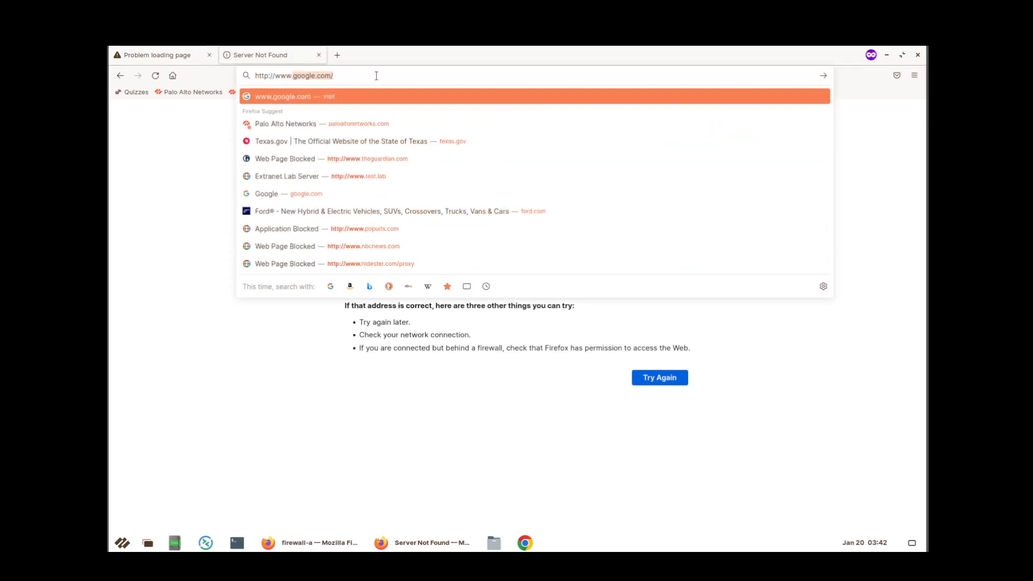
pyautogui.write('hidester')
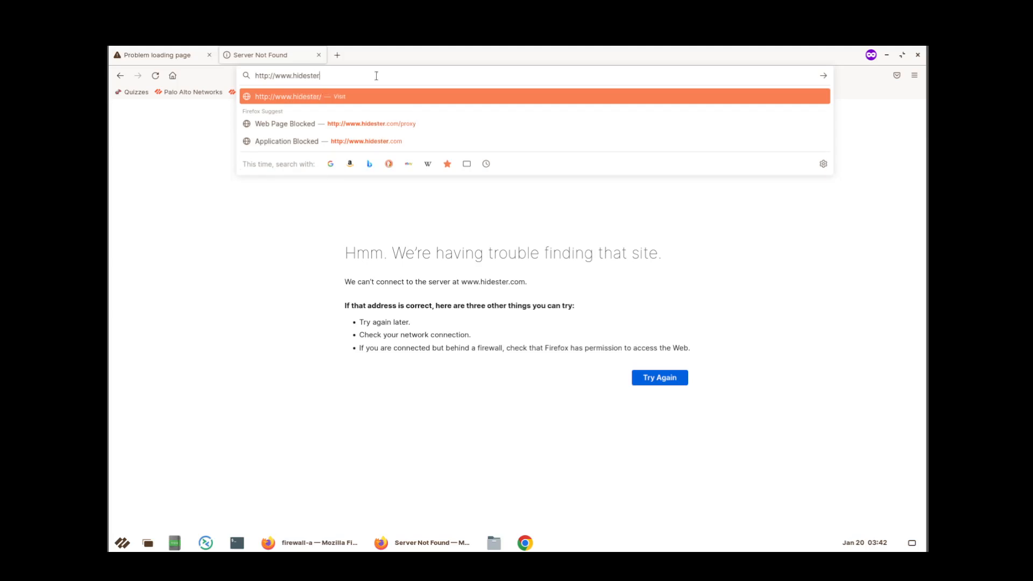
pyautogui.write('.com')
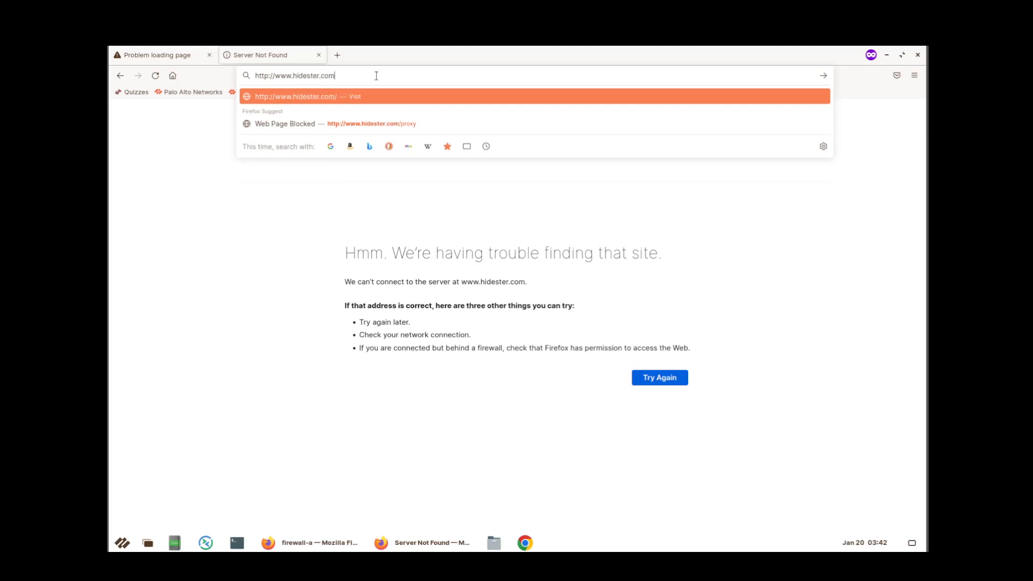
pyautogui.write('/proxy')
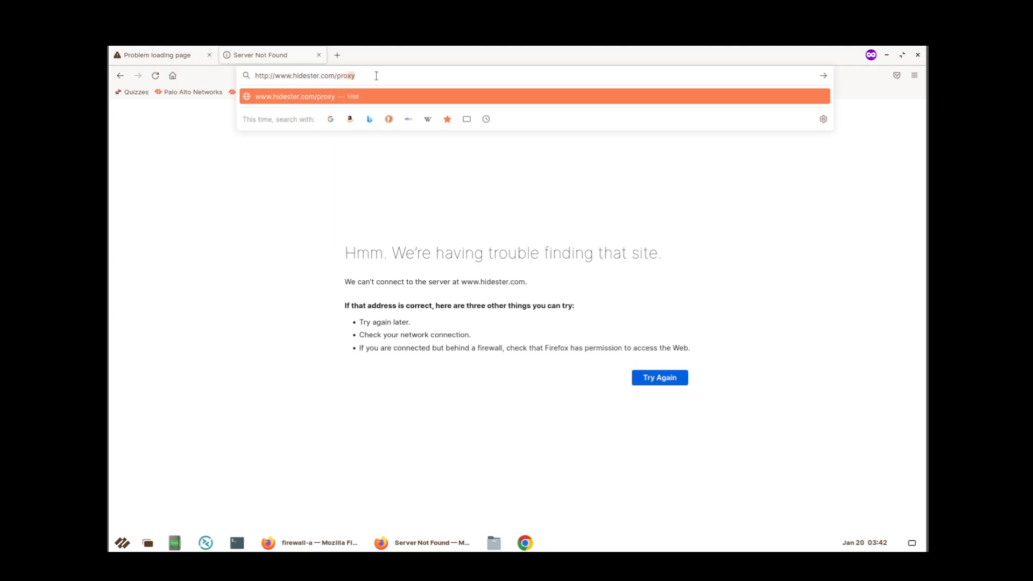
pyautogui.press('Return')
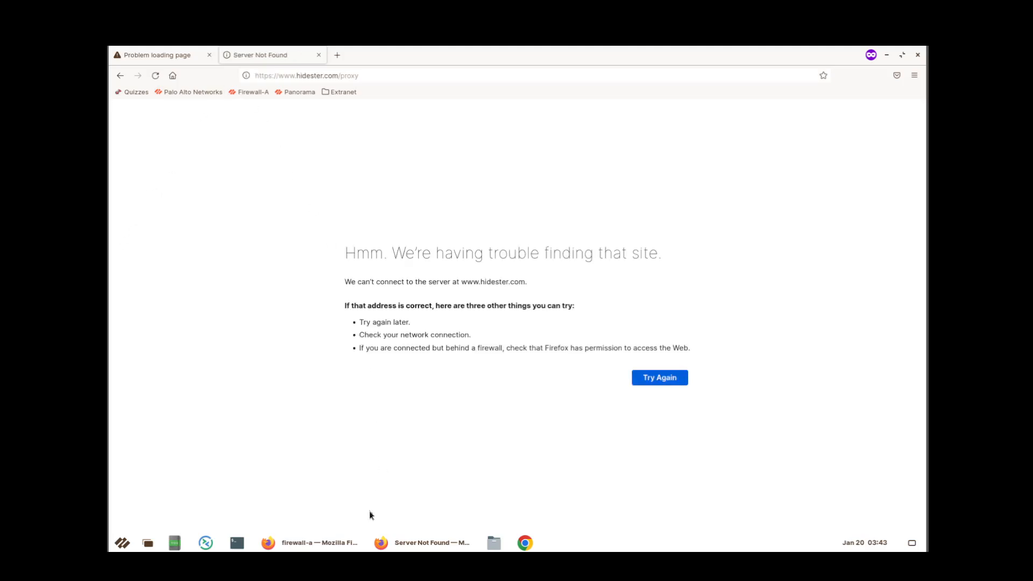
# Return to the firewall window and open the Monitor traffic log.
pyautogui.click(333, 542)
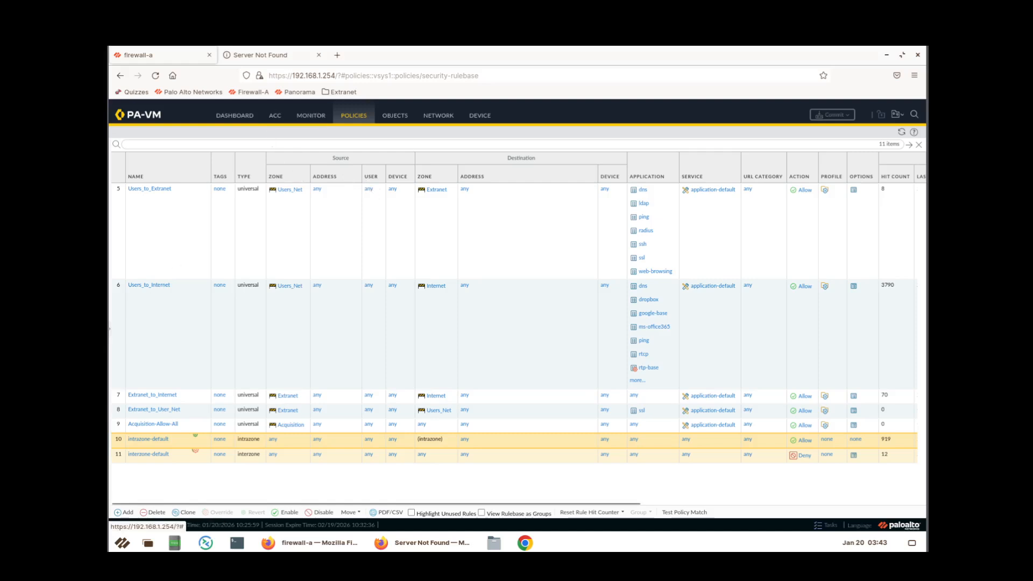
pyautogui.click(311, 115)
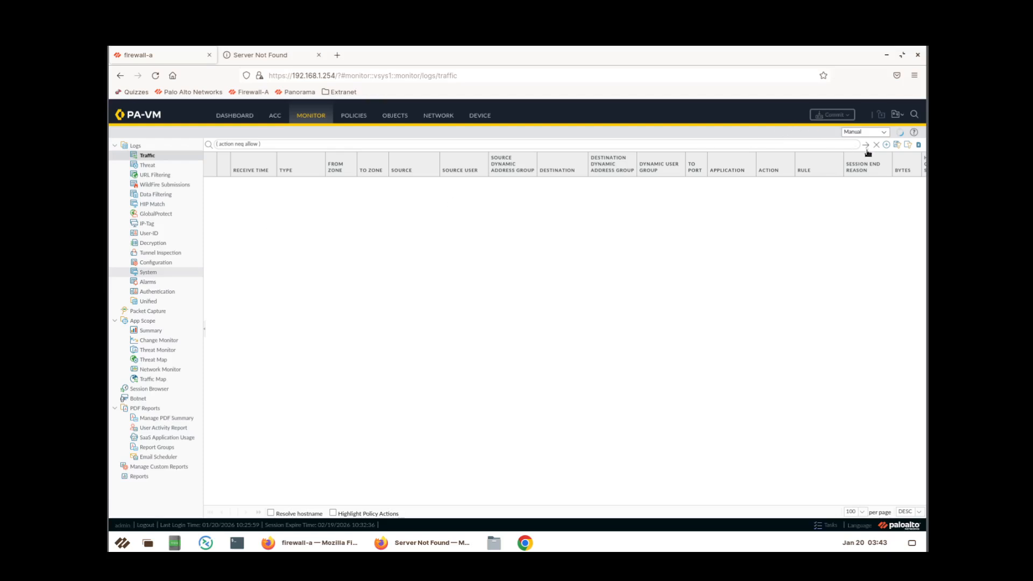
# Apply the (action neq allow) Traffic log filter to list the 54 denied sessions.
pyautogui.moveTo(270, 142); pyautogui.dragTo(215, 143)
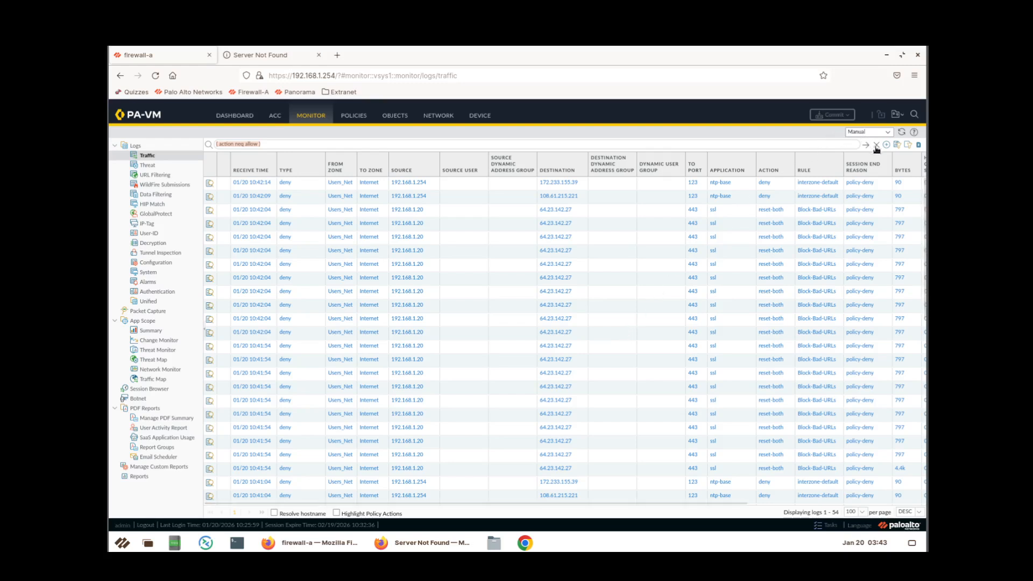
# View the URL Filtering log's hacker9.com block-url entries, scrolled right to the Action column.
pyautogui.click(165, 176)
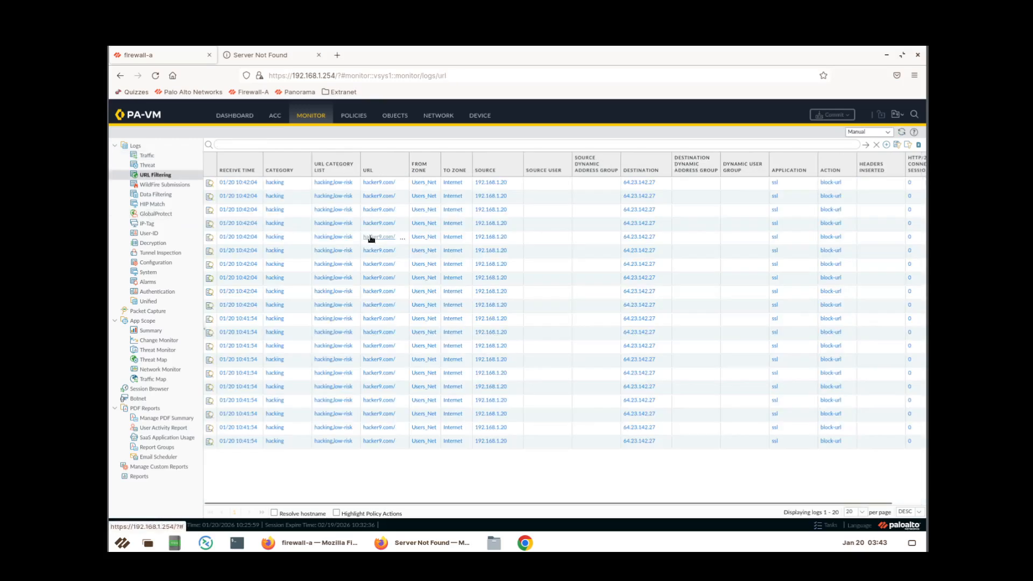
pyautogui.click(306, 171)
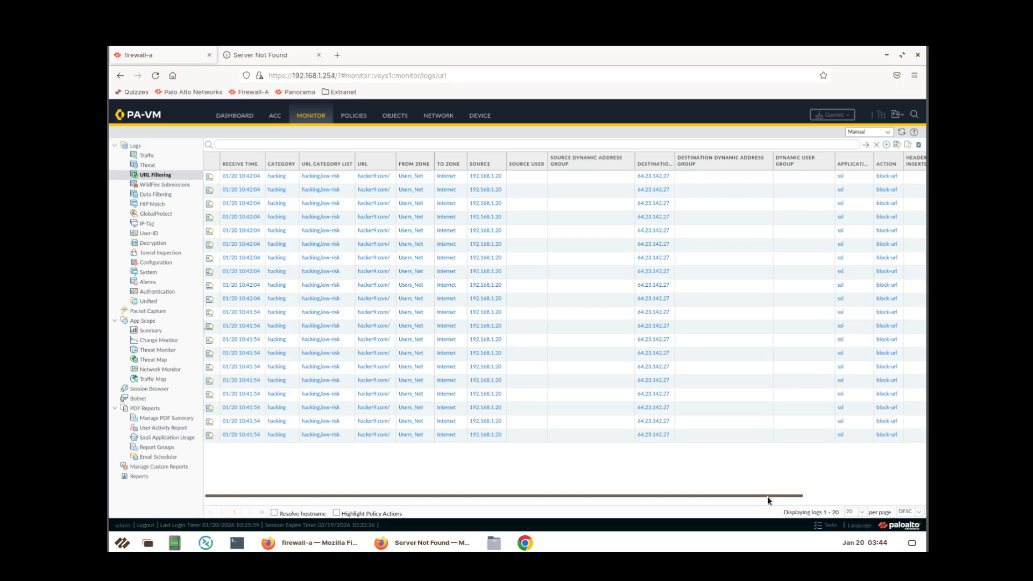
pyautogui.moveTo(768, 496); pyautogui.dragTo(889, 495)
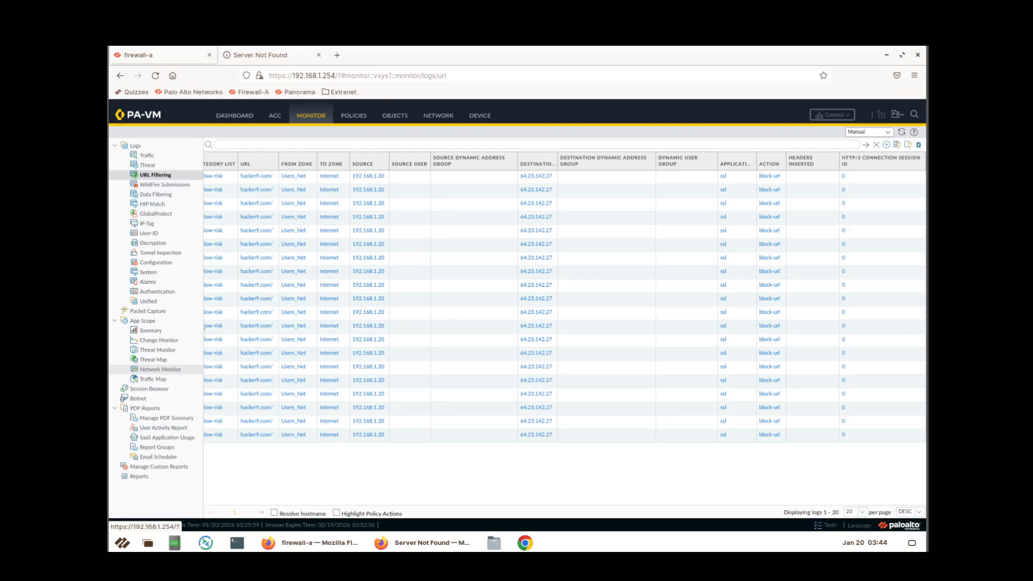
pyautogui.click(248, 56)
# Google 'popular hacker sites' in a new browser tab, then return to the firewall tab.
pyautogui.click(408, 76)
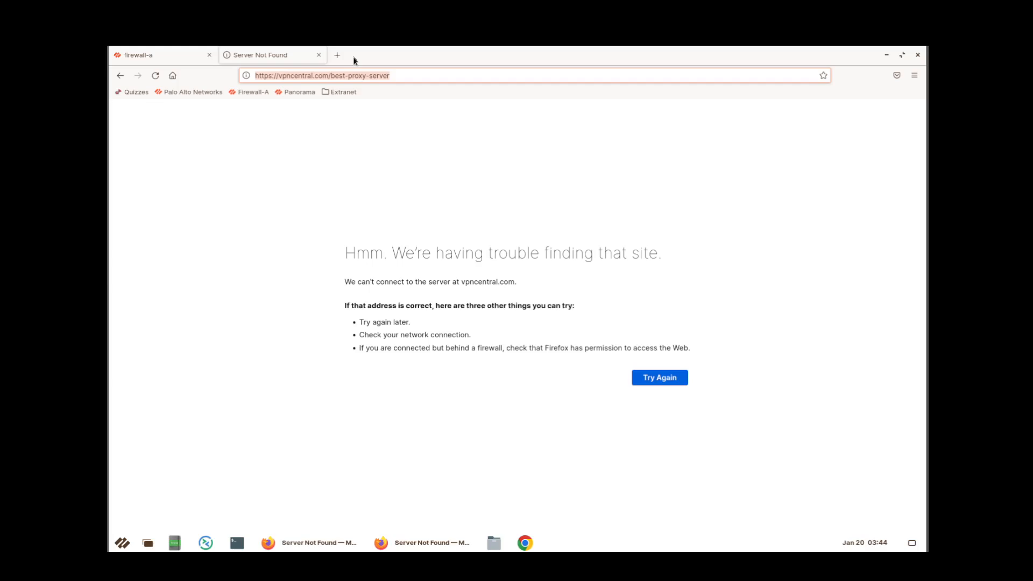
pyautogui.click(340, 56)
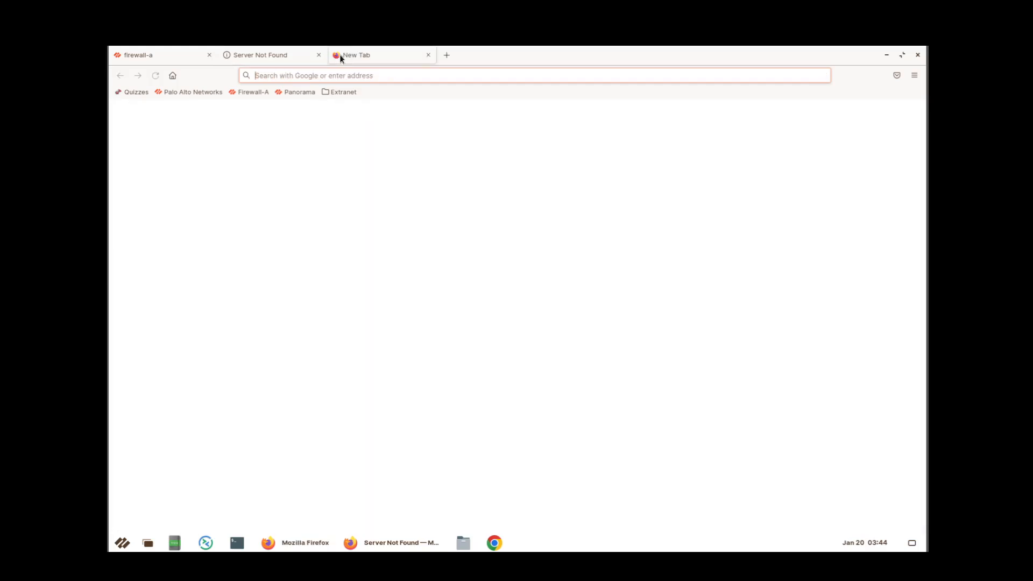
pyautogui.write('po')
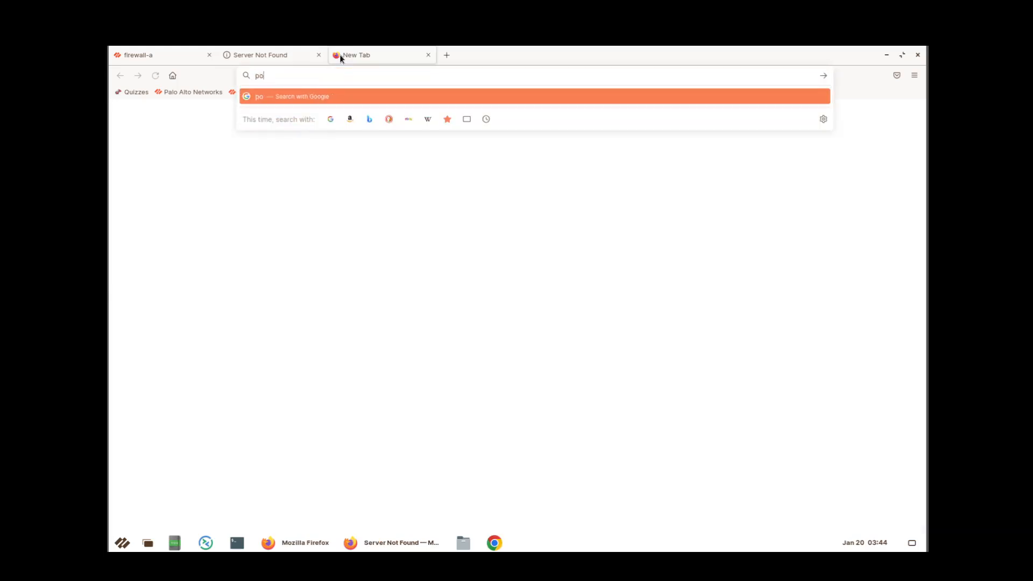
pyautogui.write('pular hackr')
pyautogui.write(' sites')
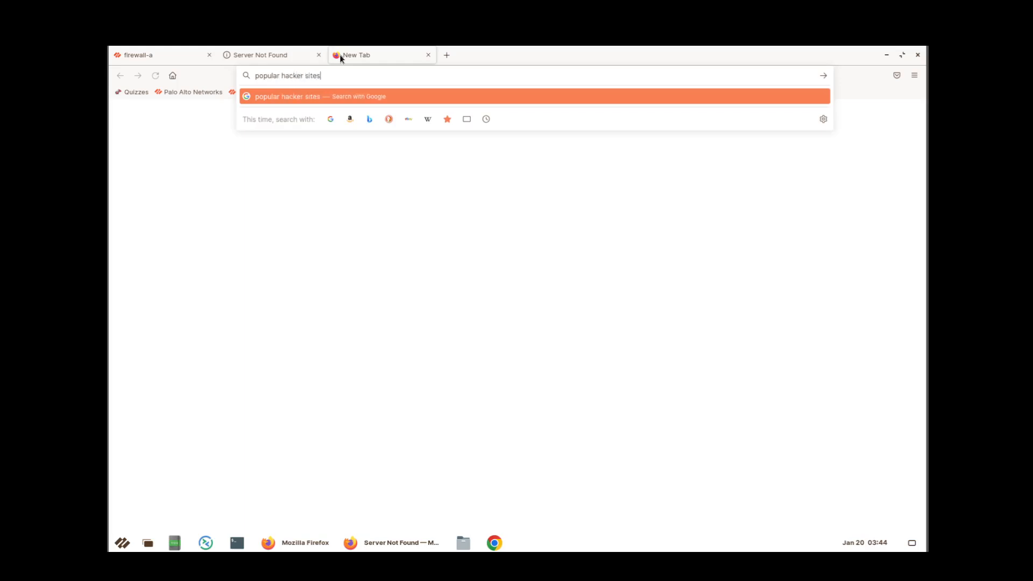
pyautogui.press('Return')
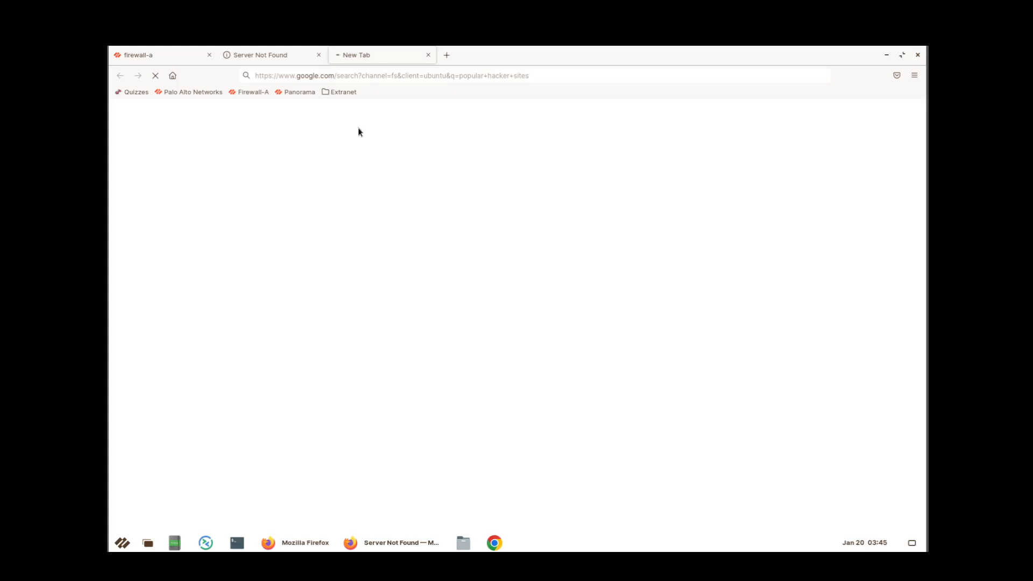
pyautogui.click(172, 58)
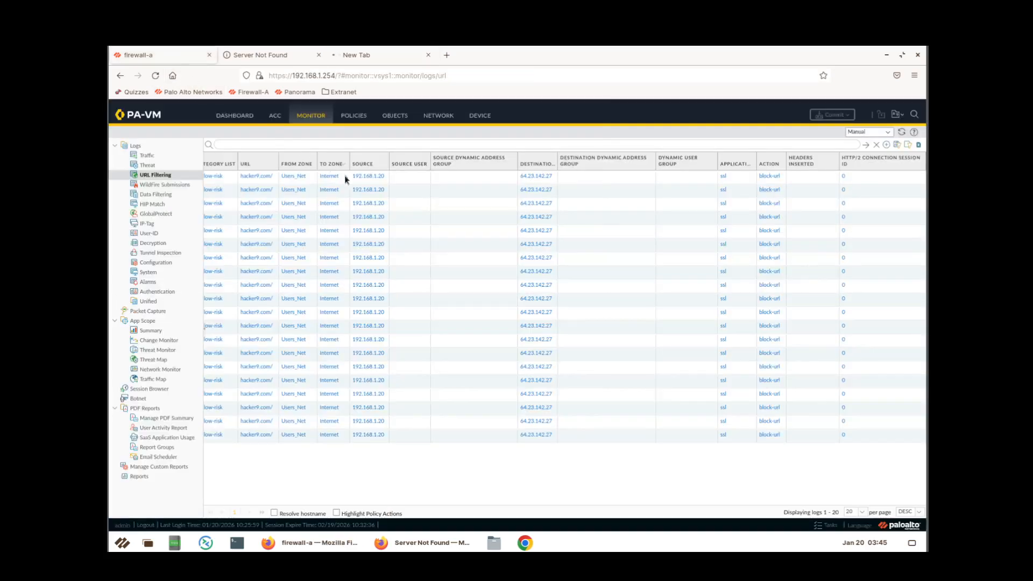
# Refresh the URL Filtering log and close the Google search tab.
pyautogui.click(901, 132)
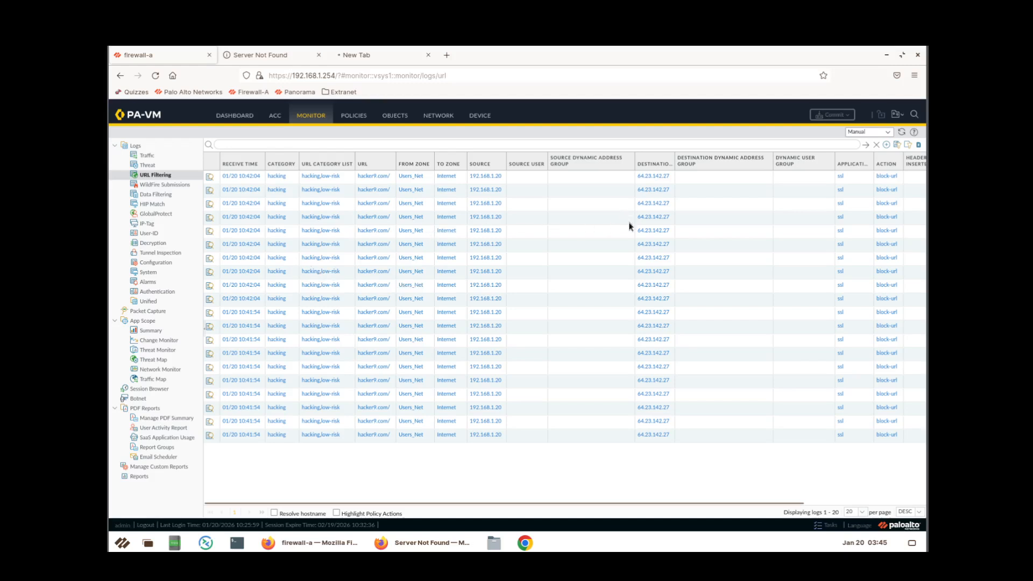
pyautogui.click(428, 54)
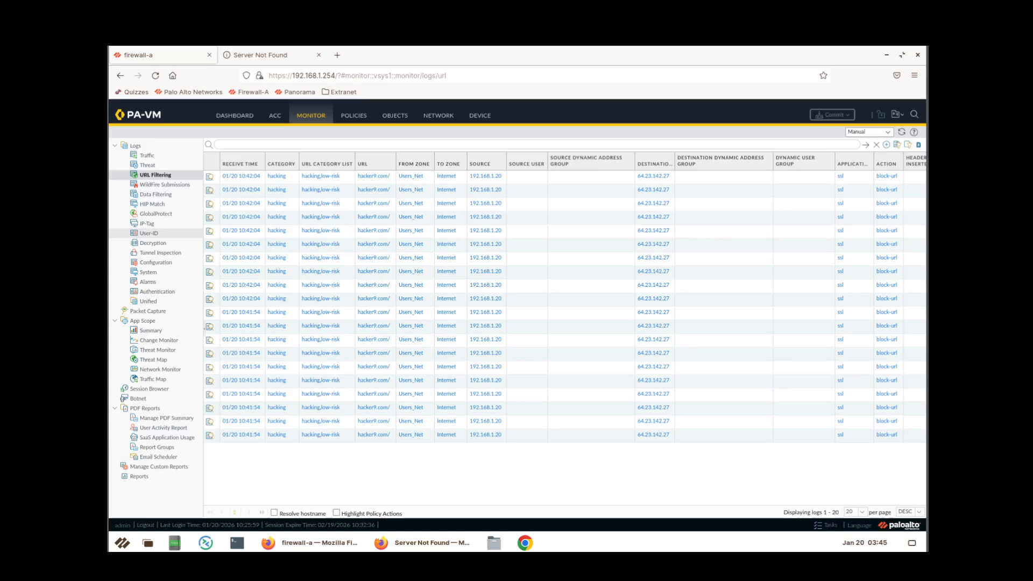
# Add a new profile under Objects > Security Profiles > URL Filtering.
pyautogui.click(399, 123)
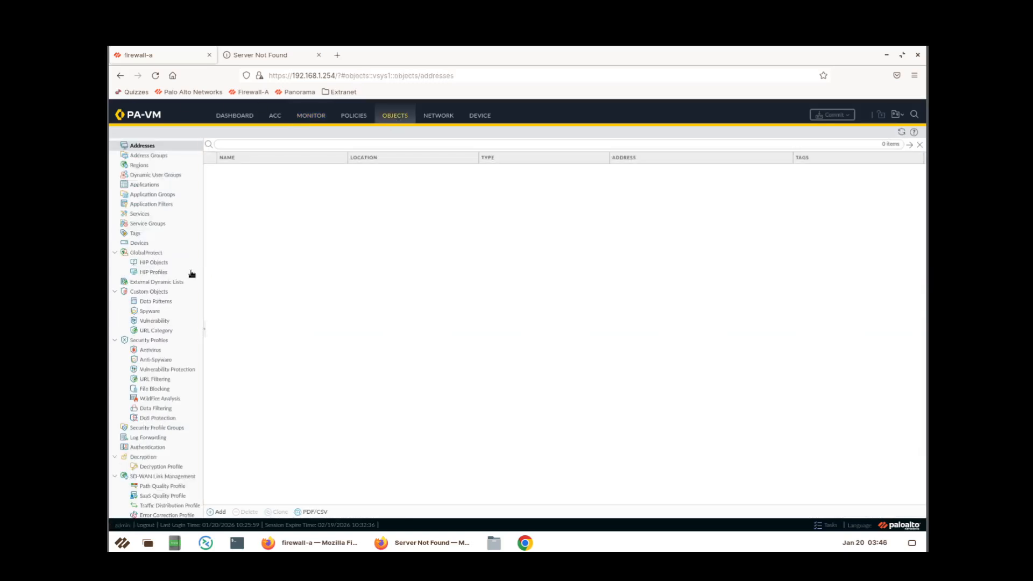
pyautogui.click(161, 330)
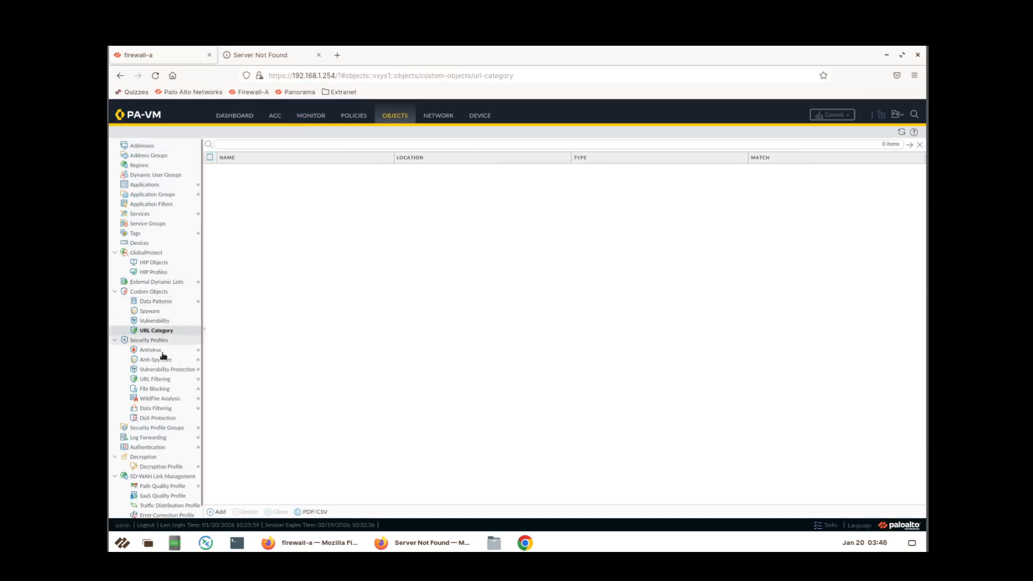
pyautogui.click(170, 381)
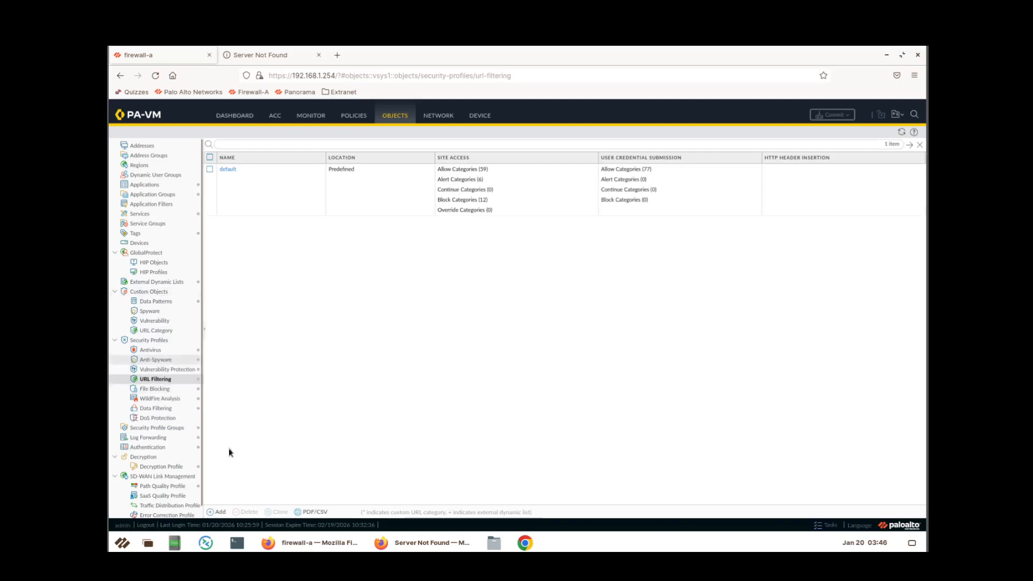
pyautogui.click(215, 512)
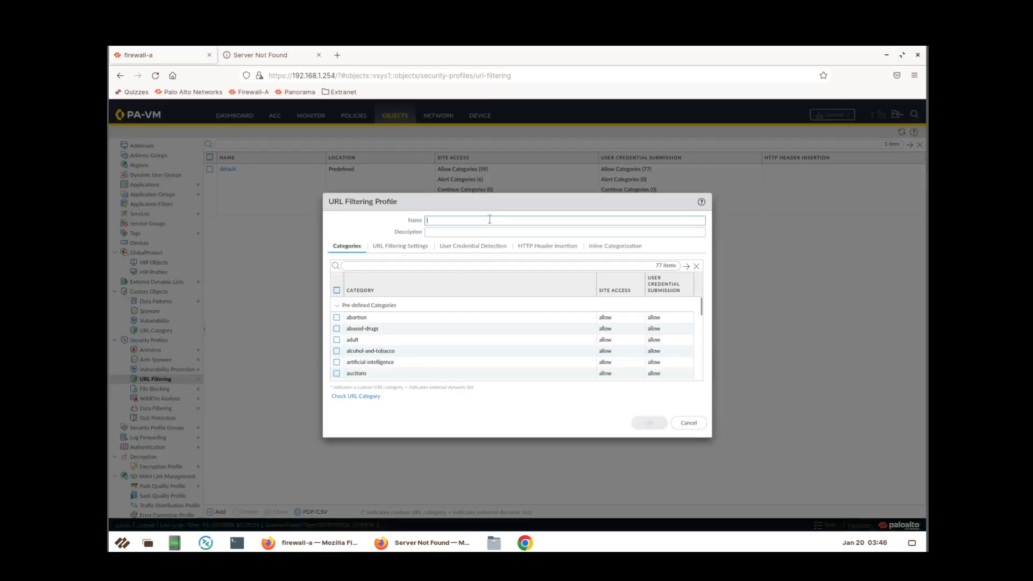
# Name the profile Corp-URL-Profile with description 'Company URL Filtering profile'.
pyautogui.write('or')
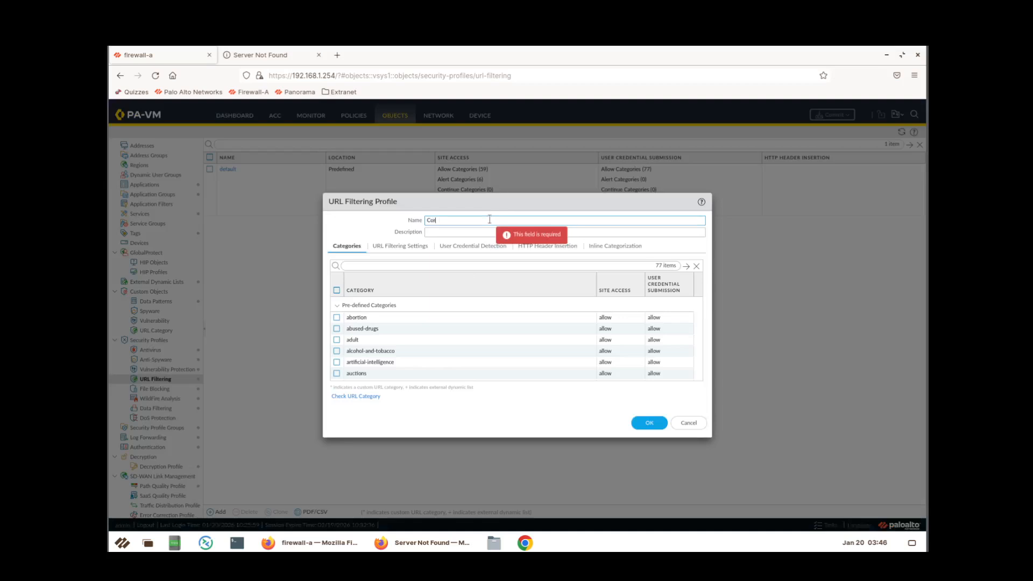
pyautogui.write('p-URL-Profile')
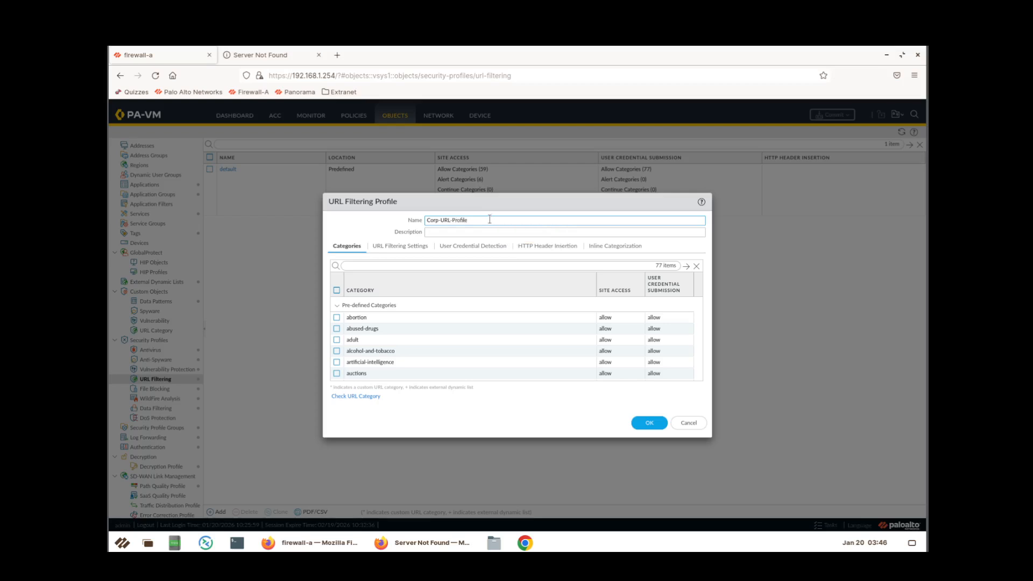
pyautogui.click(437, 235)
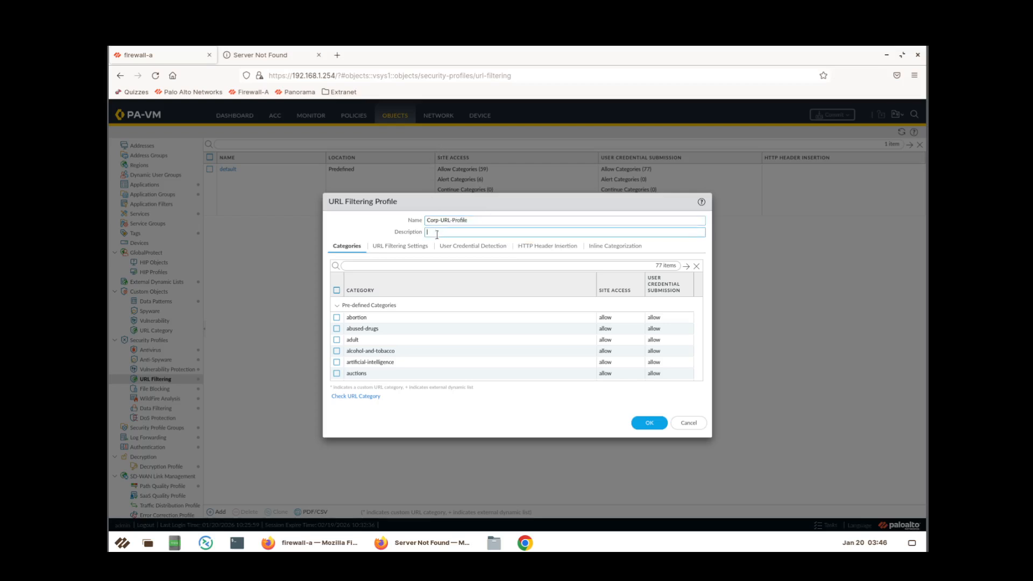
pyautogui.write('Company URL Filtering profile')
pyautogui.click(640, 294)
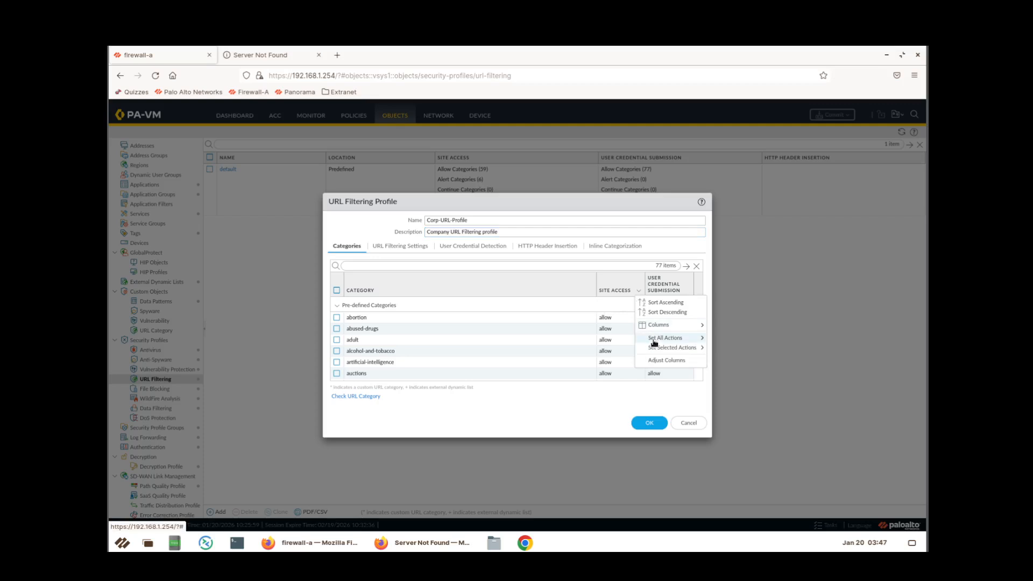
# Use Set All Actions to make every category's site access alert.
pyautogui.moveTo(693, 342)
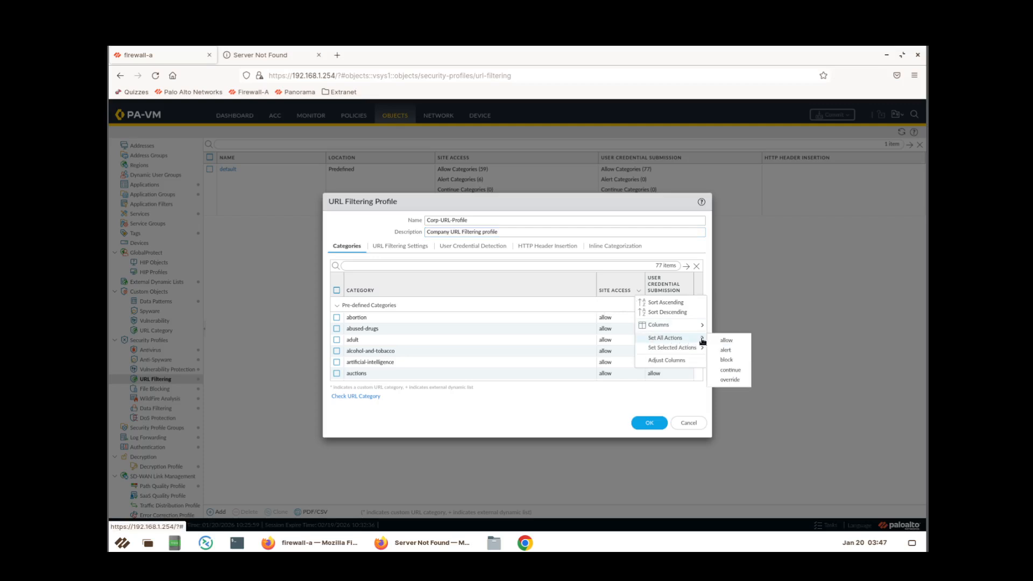
pyautogui.click(727, 349)
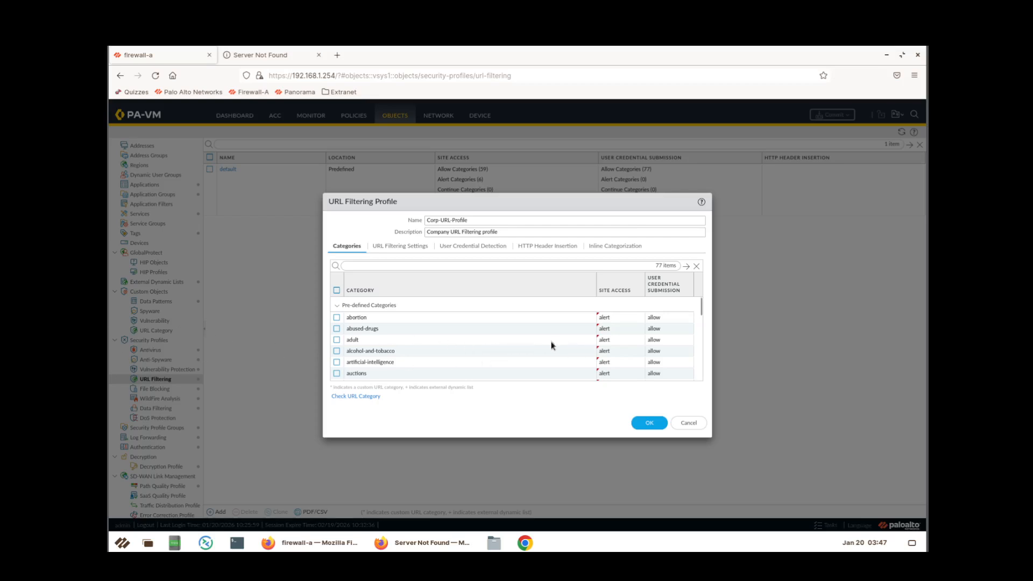
# Block site access for adult, command-and-control and copyright-infringement.
pyautogui.click(625, 344)
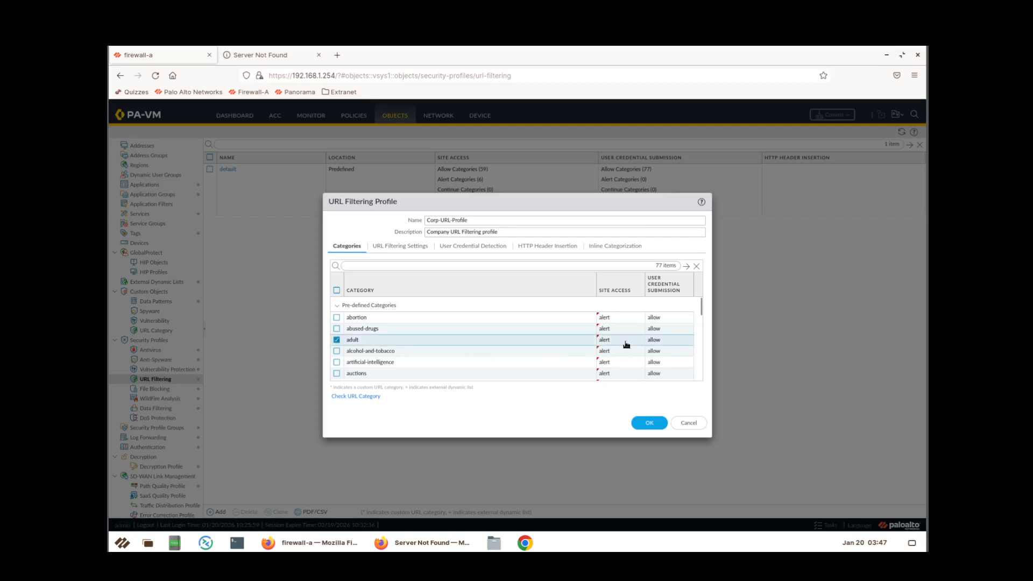
pyautogui.click(625, 343)
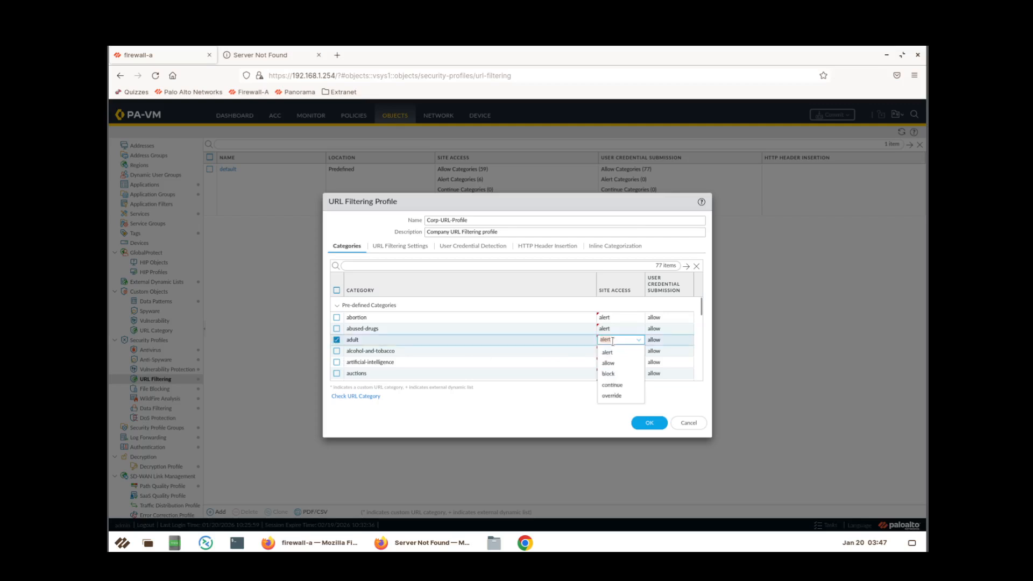
pyautogui.click(610, 374)
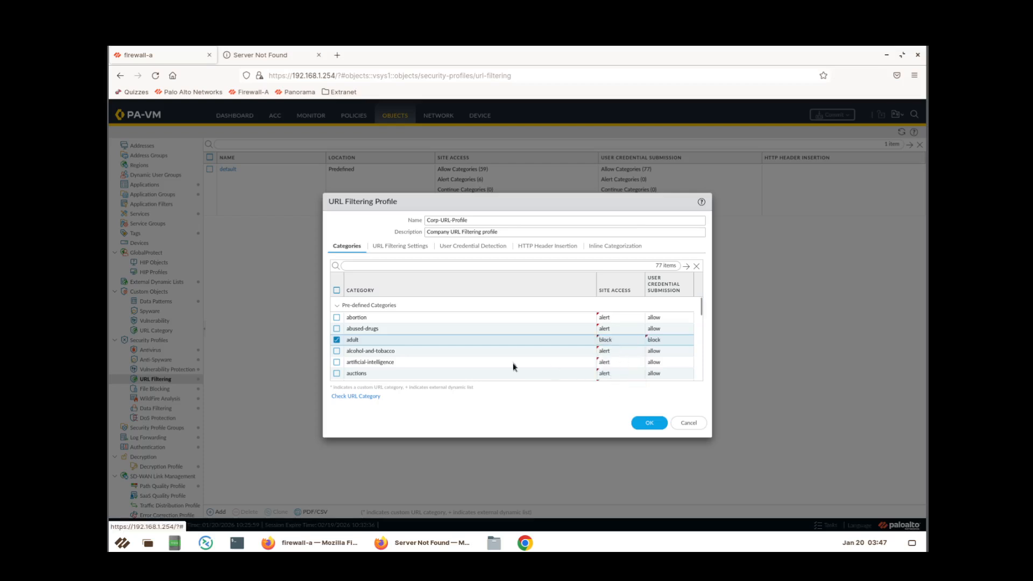
pyautogui.scroll(-1, 577, 354)
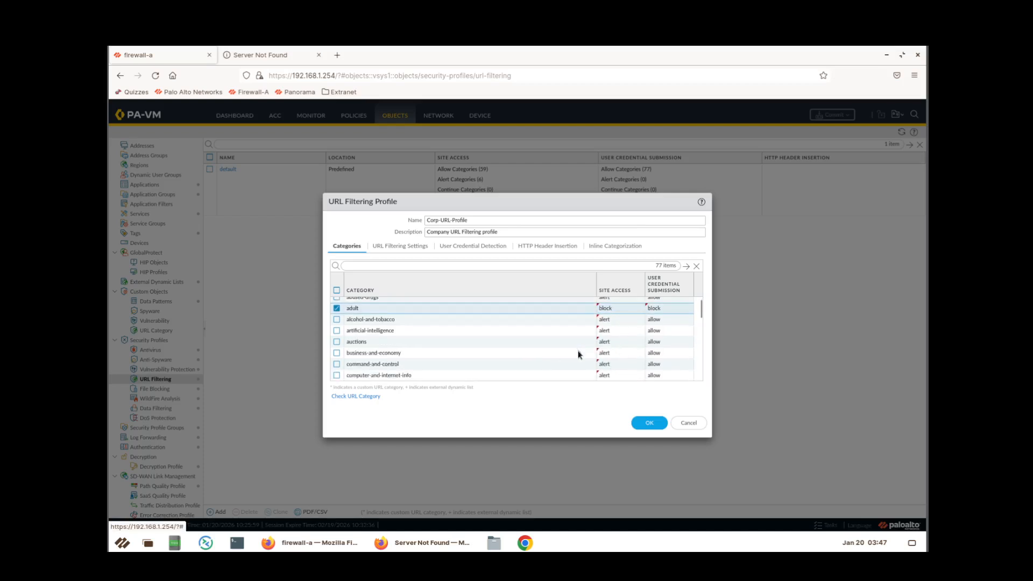
pyautogui.click(613, 364)
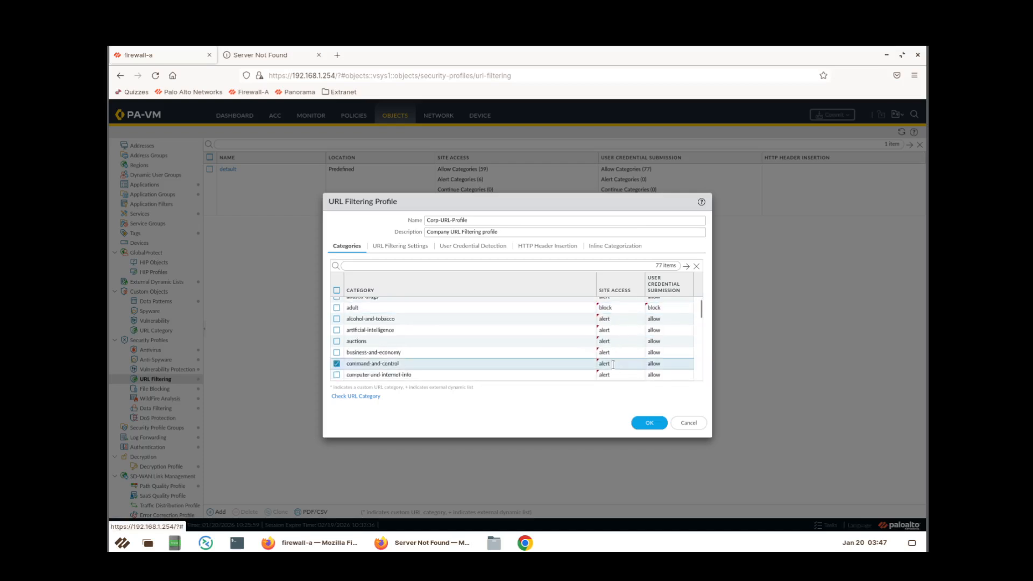
pyautogui.click(613, 364)
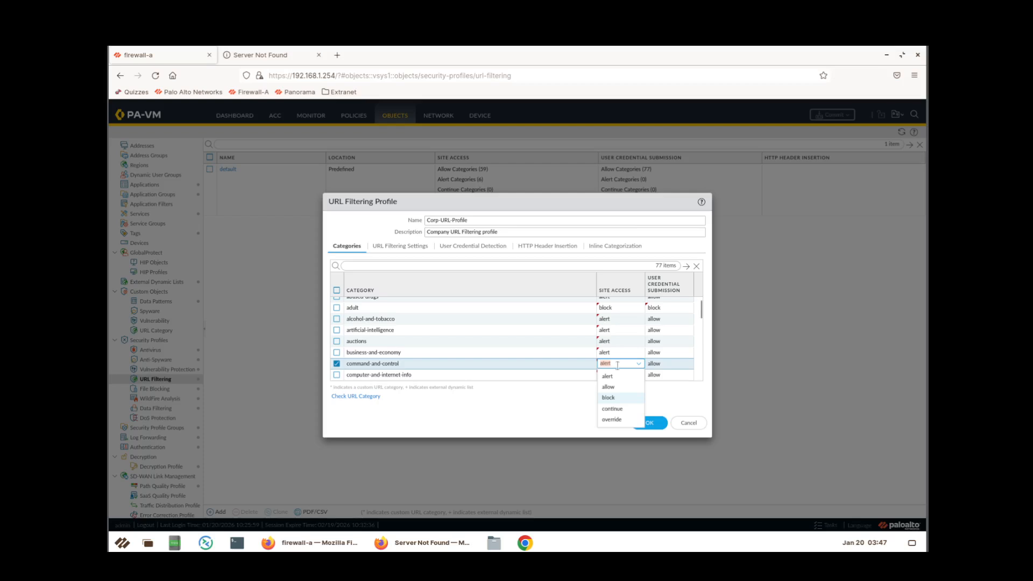
pyautogui.click(612, 404)
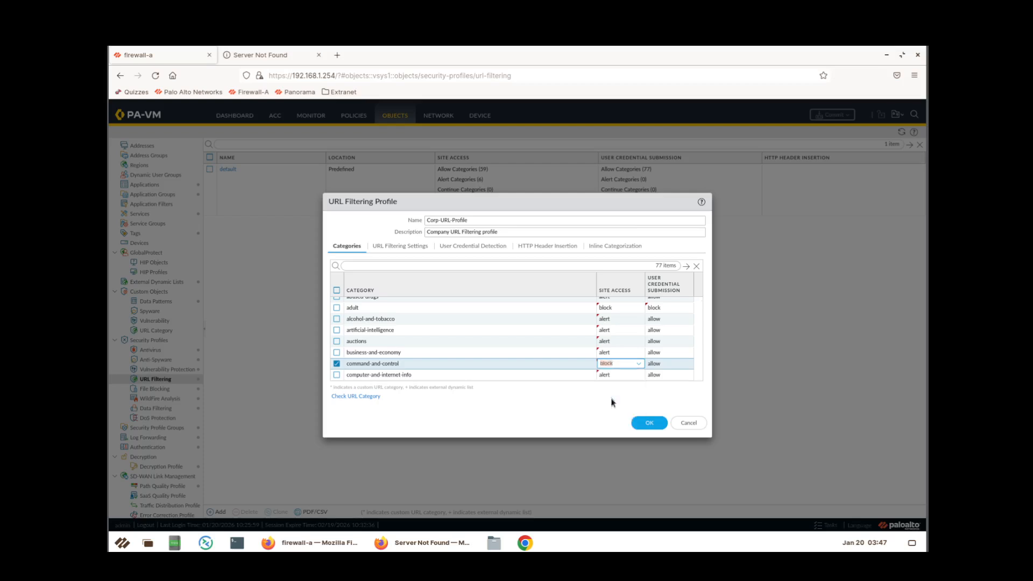
pyautogui.click(612, 375)
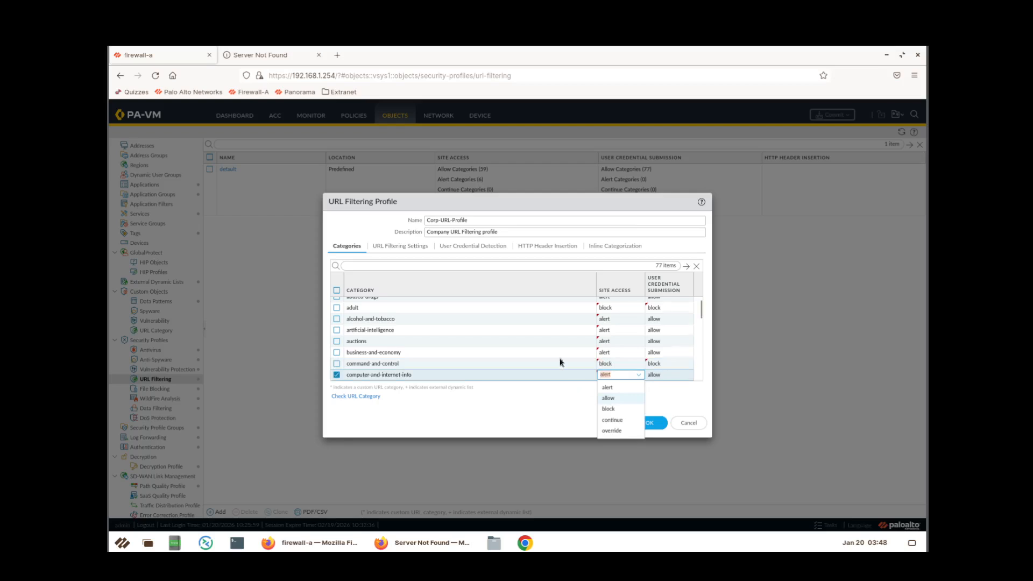
pyautogui.scroll(-1, 560, 362)
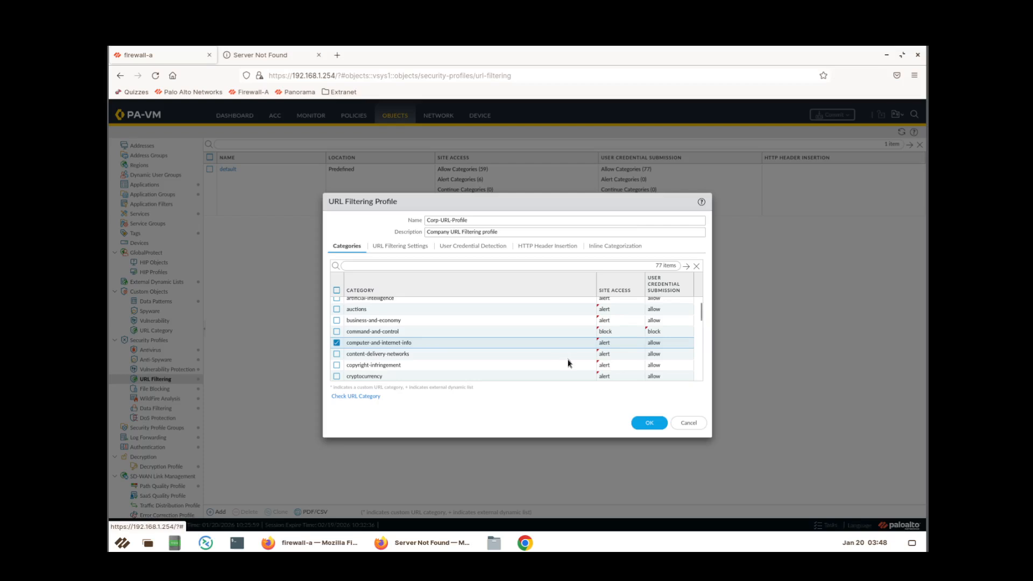
pyautogui.click(617, 367)
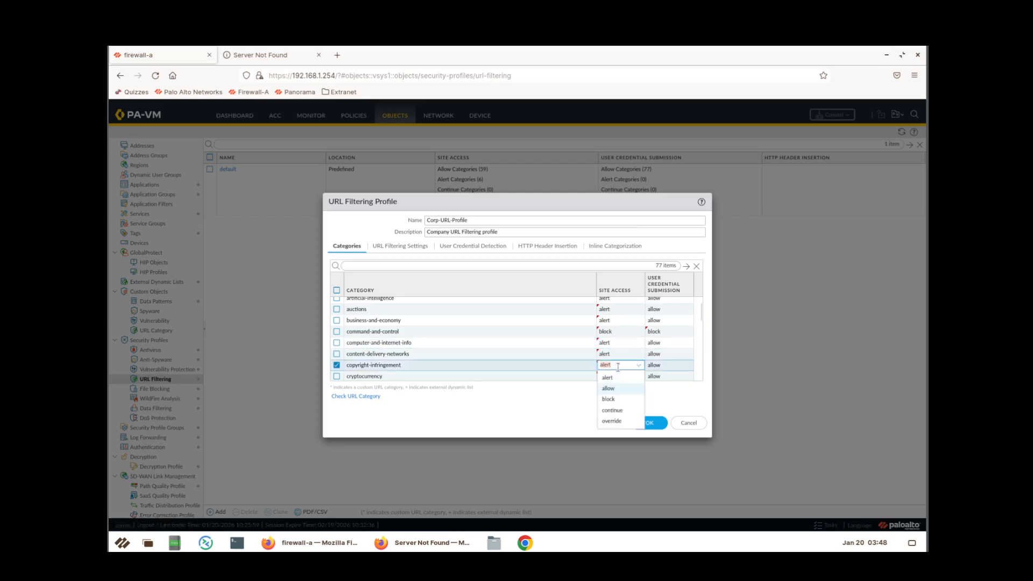
pyautogui.click(615, 400)
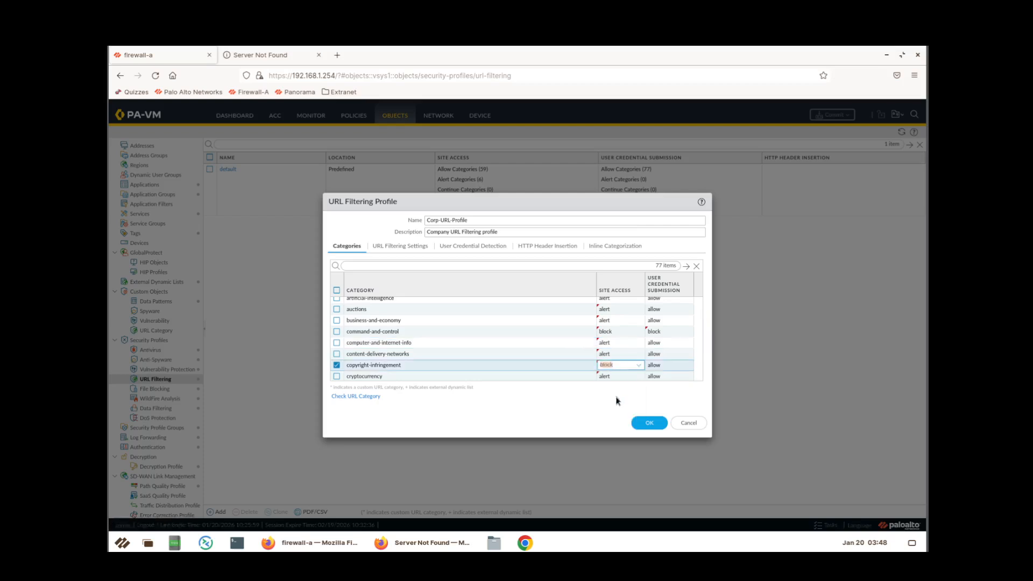
# Block site access for extremism and hacking.
pyautogui.click(619, 376)
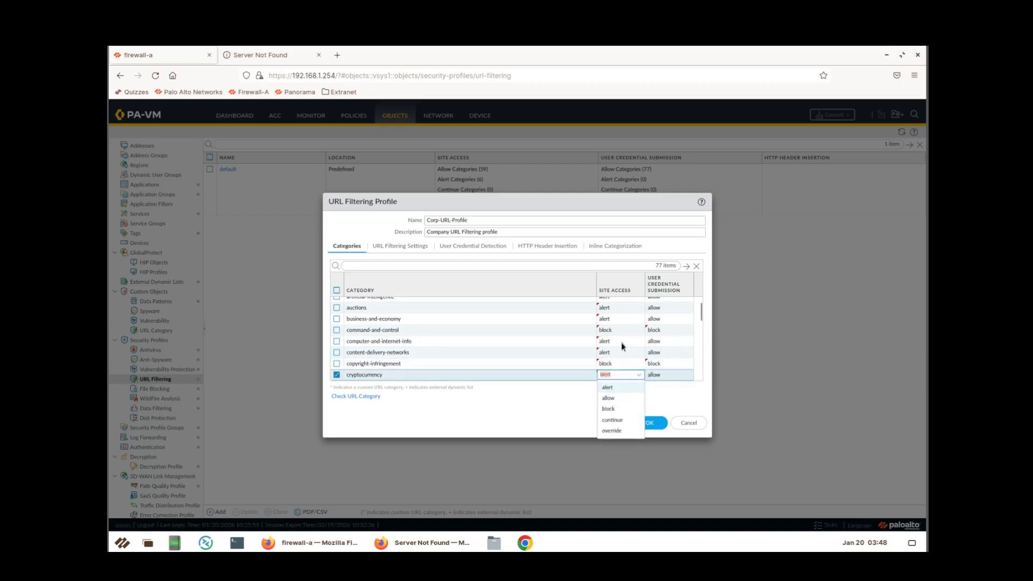
pyautogui.scroll(-2, 623, 345)
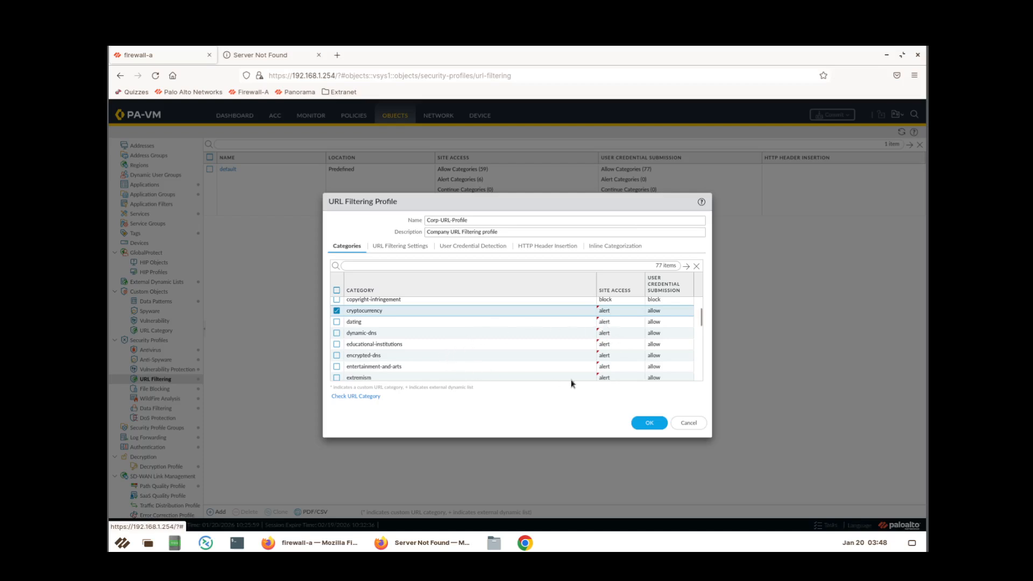
pyautogui.click(618, 378)
pyautogui.click(619, 378)
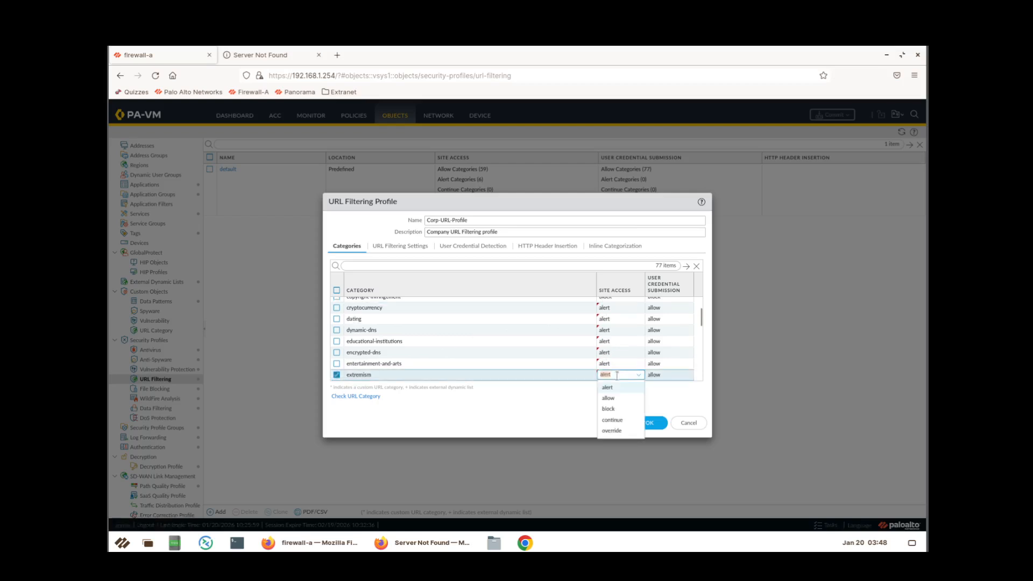
pyautogui.click(610, 409)
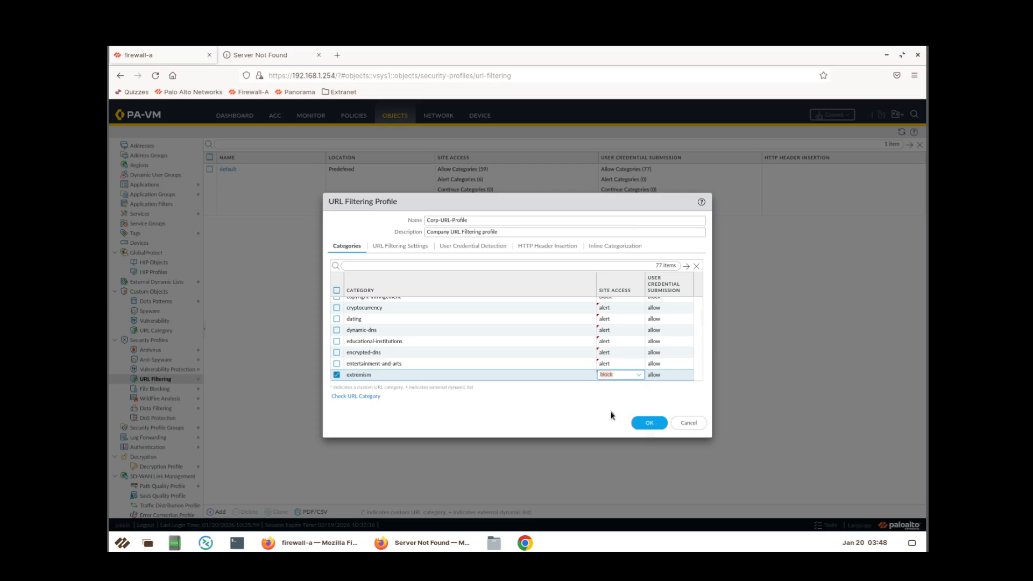
pyautogui.click(616, 379)
pyautogui.scroll(-2, 617, 353)
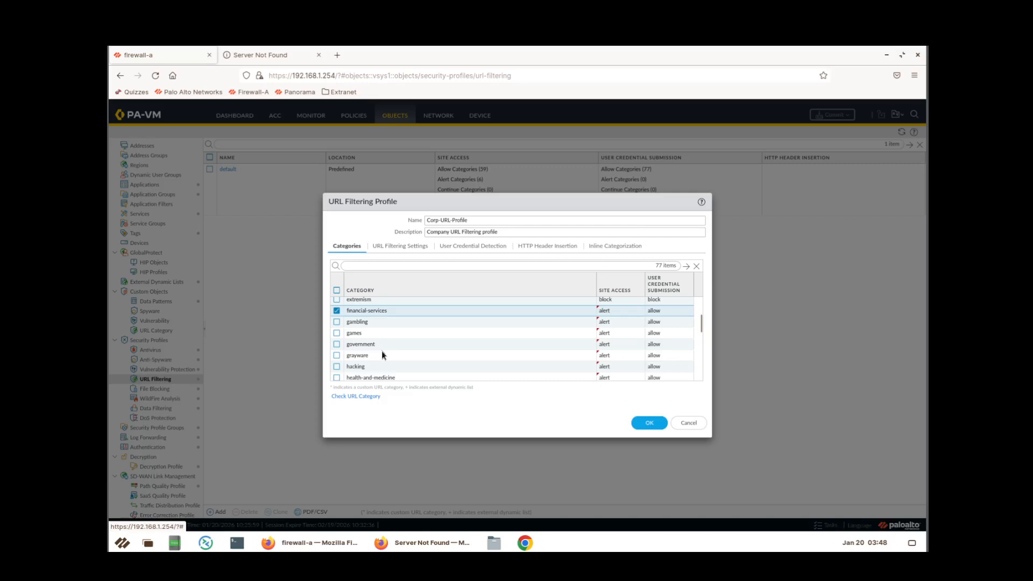
pyautogui.click(605, 366)
pyautogui.click(604, 367)
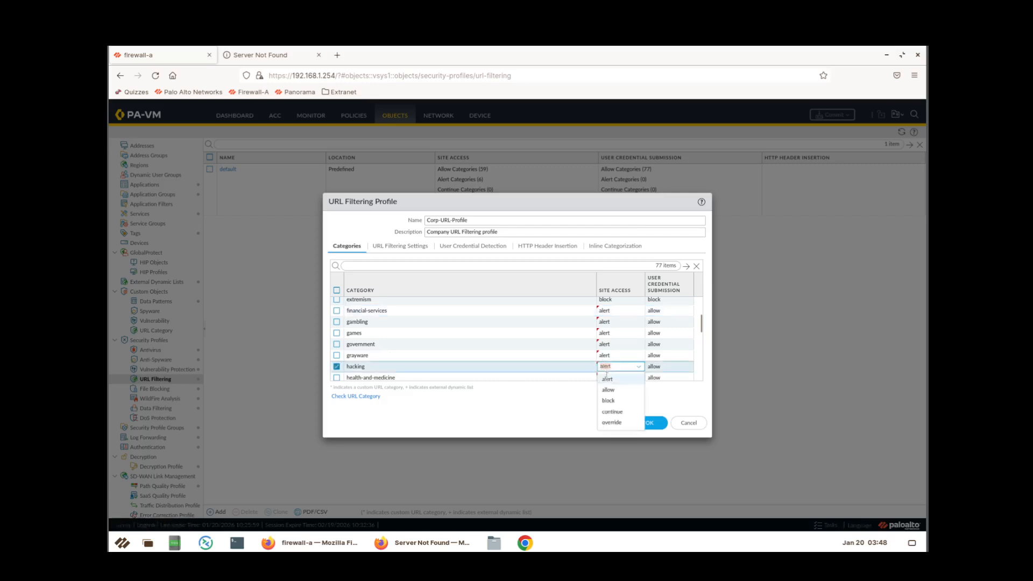
pyautogui.click(614, 401)
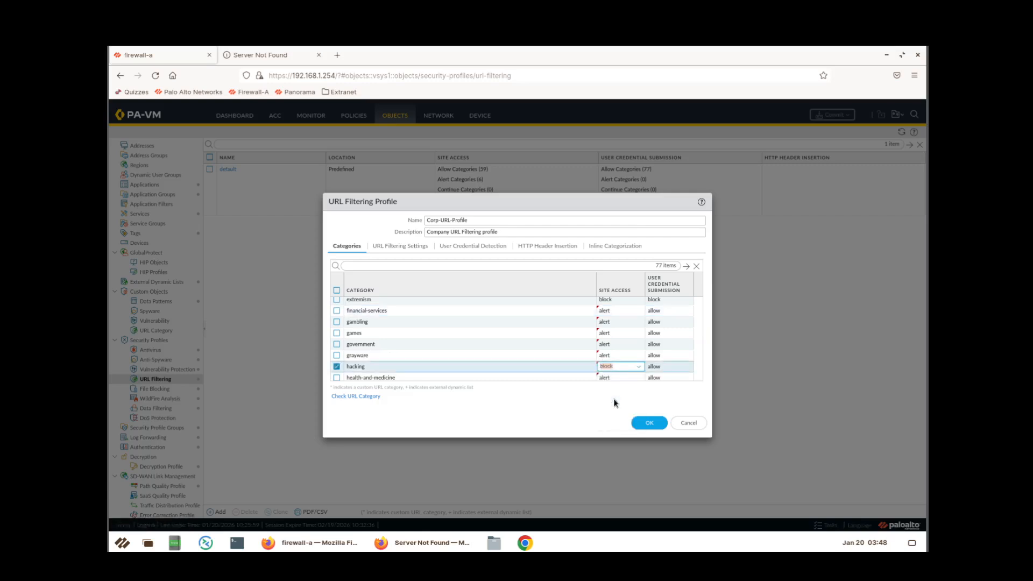
# Block site access for high-risk and malware.
pyautogui.click(605, 377)
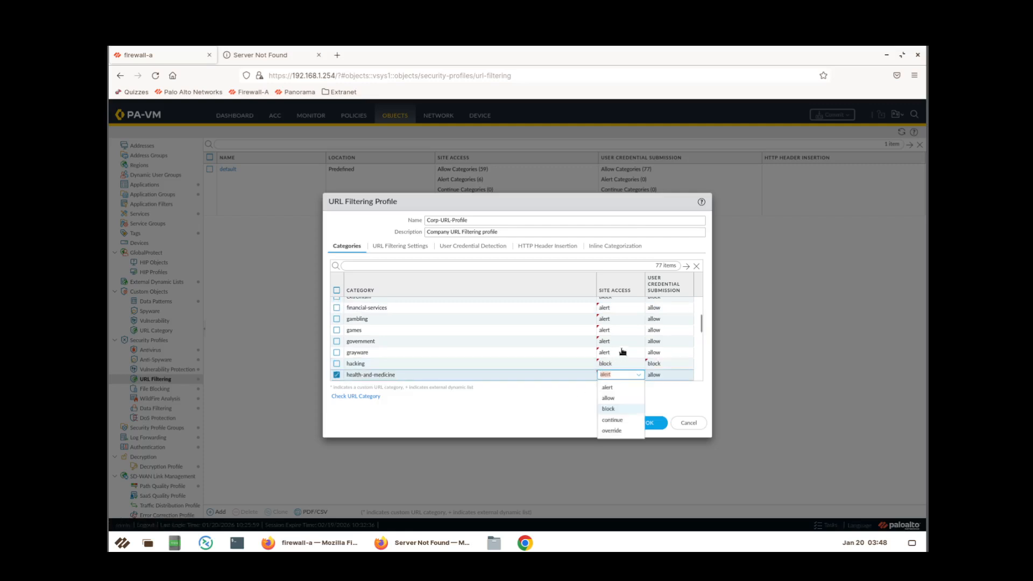
pyautogui.scroll(-3, 623, 351)
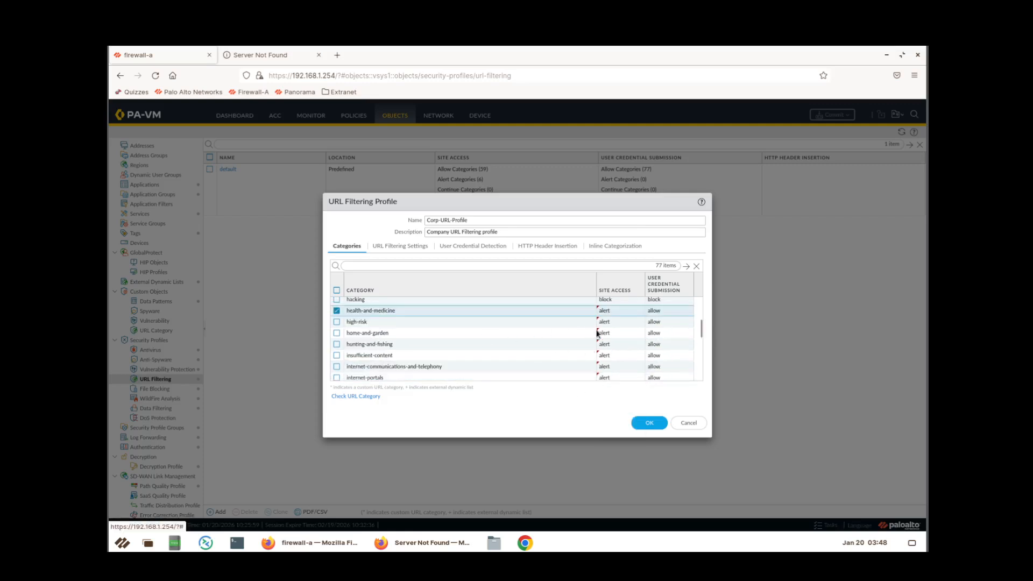
pyautogui.click(612, 323)
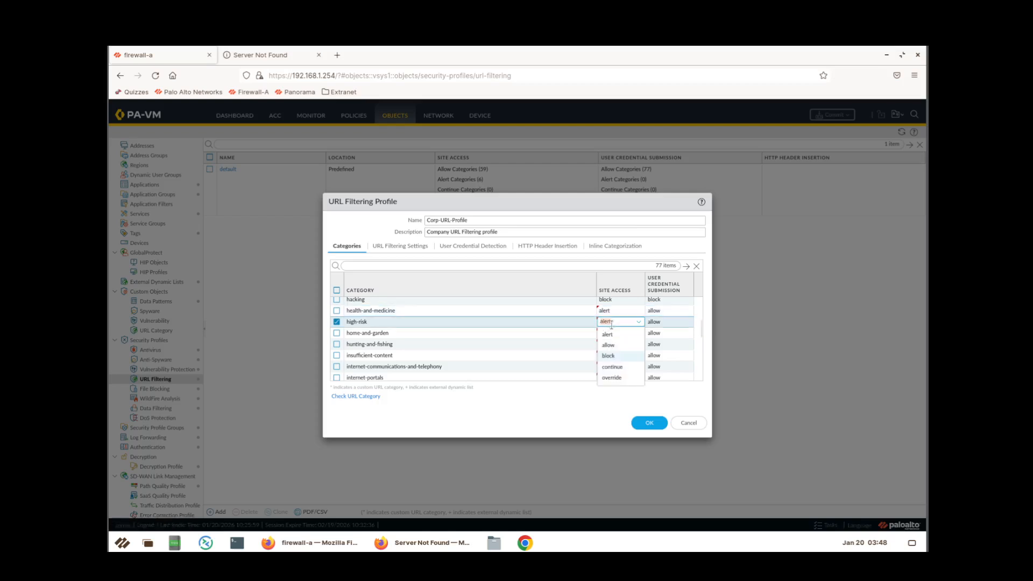
pyautogui.click(609, 356)
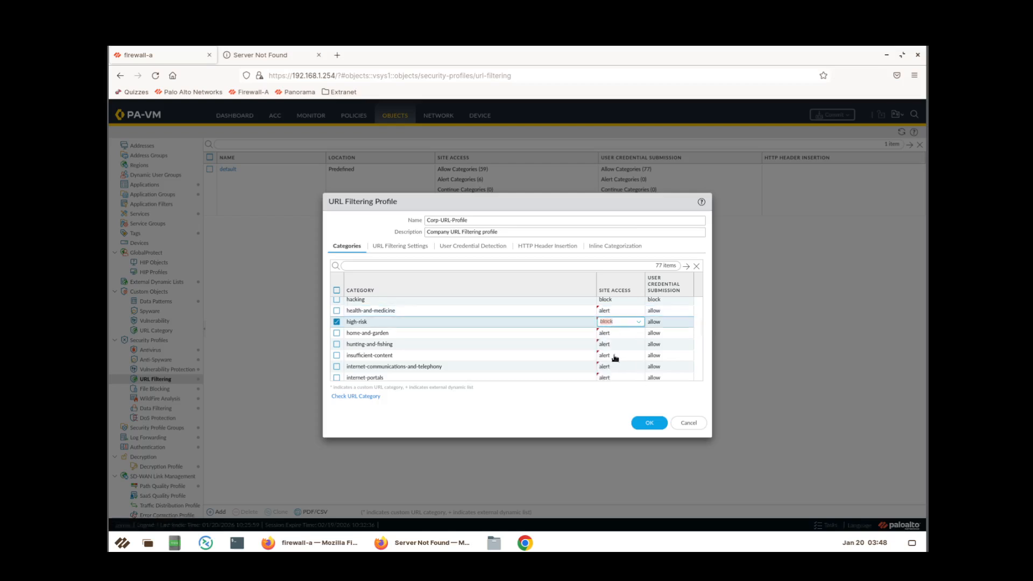
pyautogui.click(608, 333)
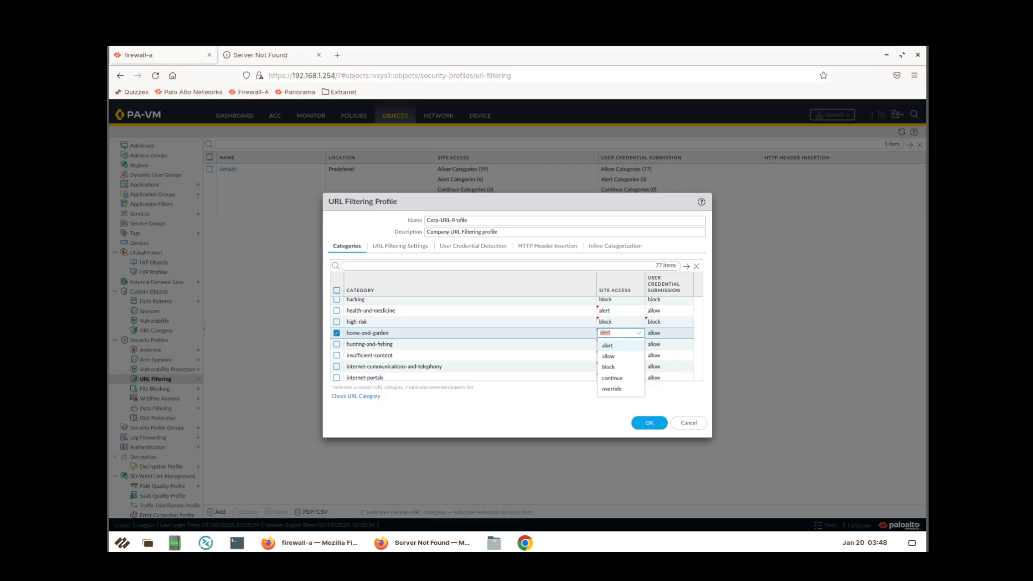
pyautogui.scroll(-3, 551, 362)
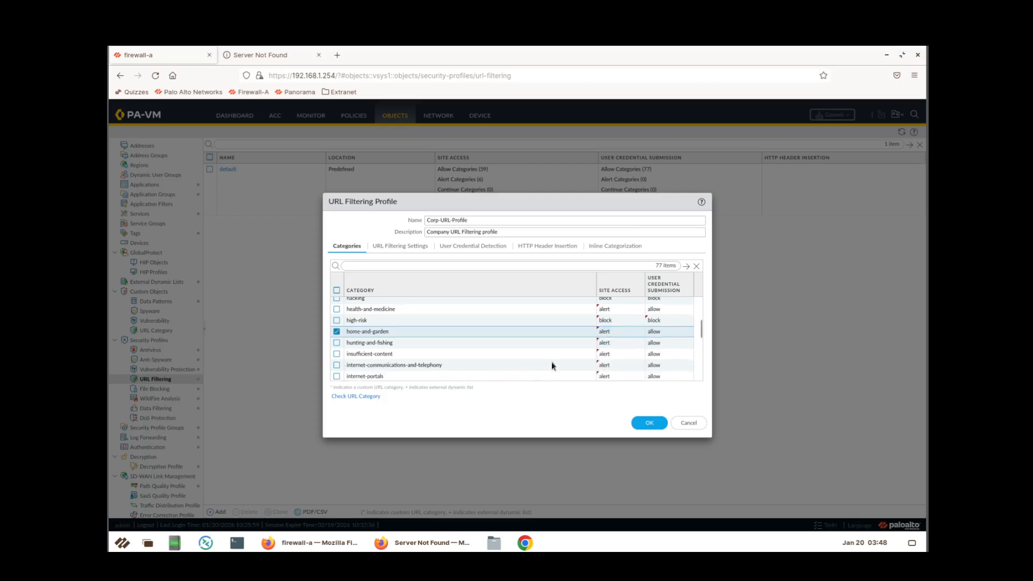
pyautogui.click(603, 359)
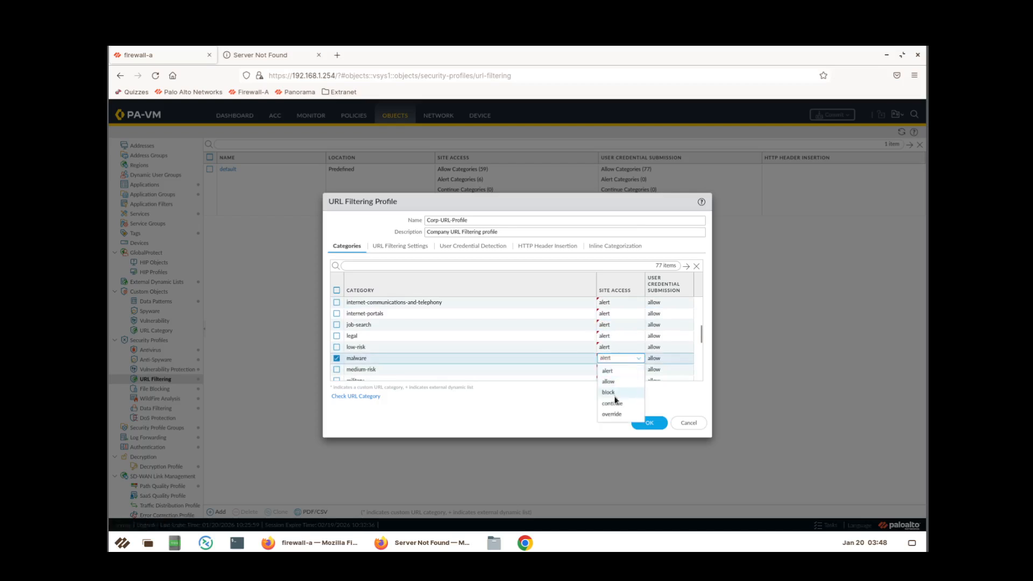
pyautogui.click(614, 392)
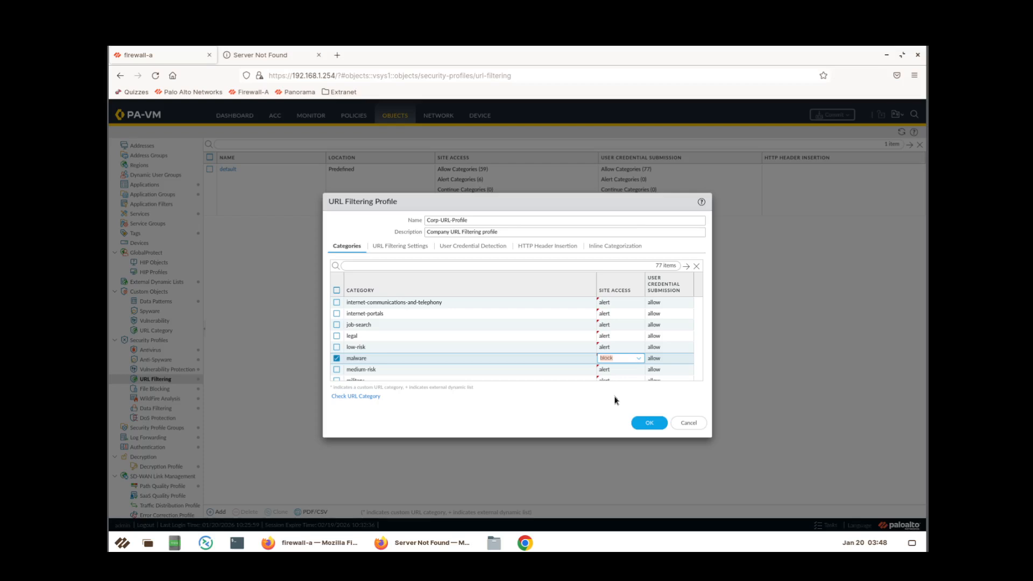
# Block site access for the nudity category.
pyautogui.click(619, 370)
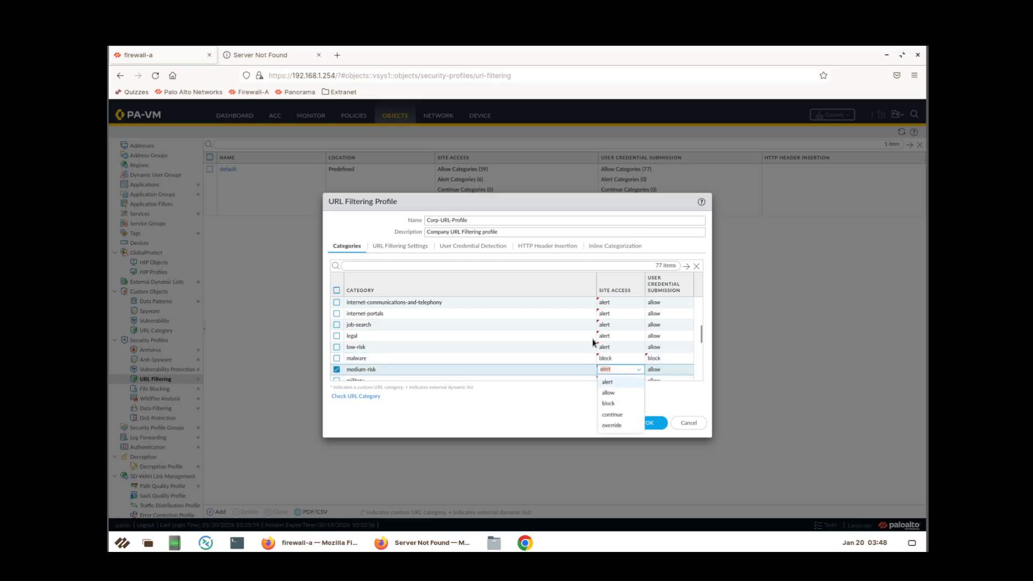
pyautogui.scroll(-1, 590, 334)
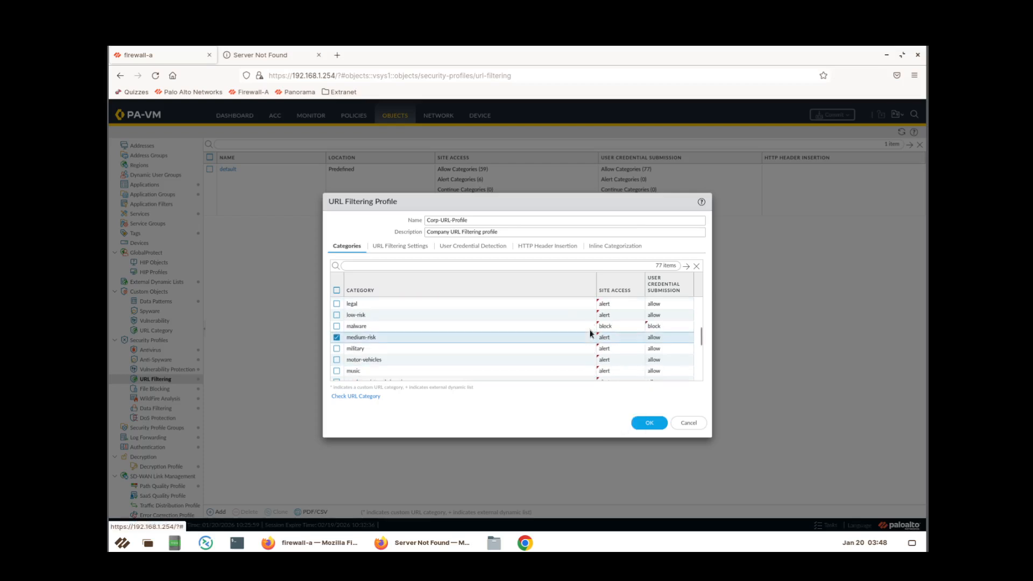
pyautogui.scroll(-1, 590, 333)
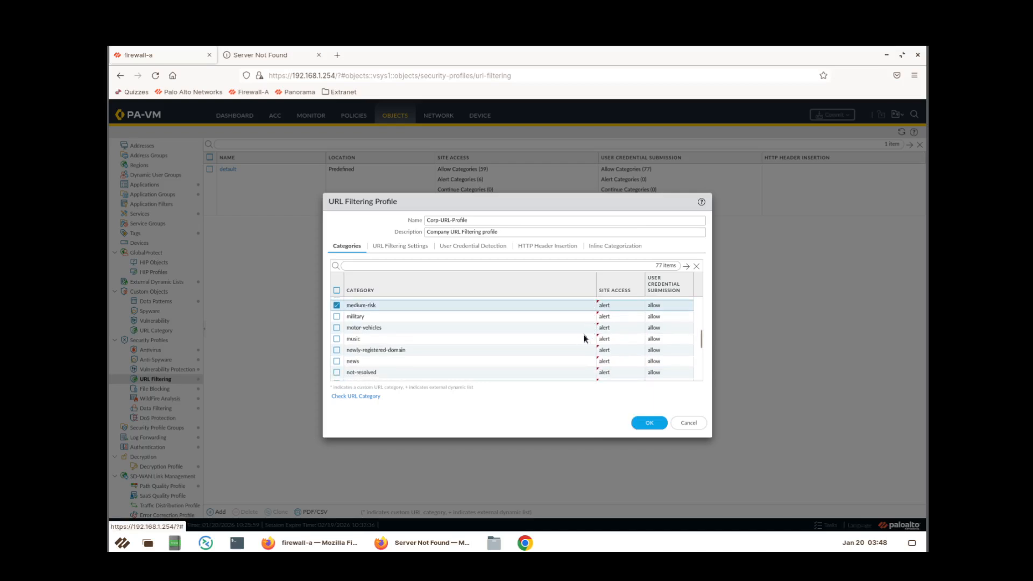
pyautogui.scroll(-1, 584, 339)
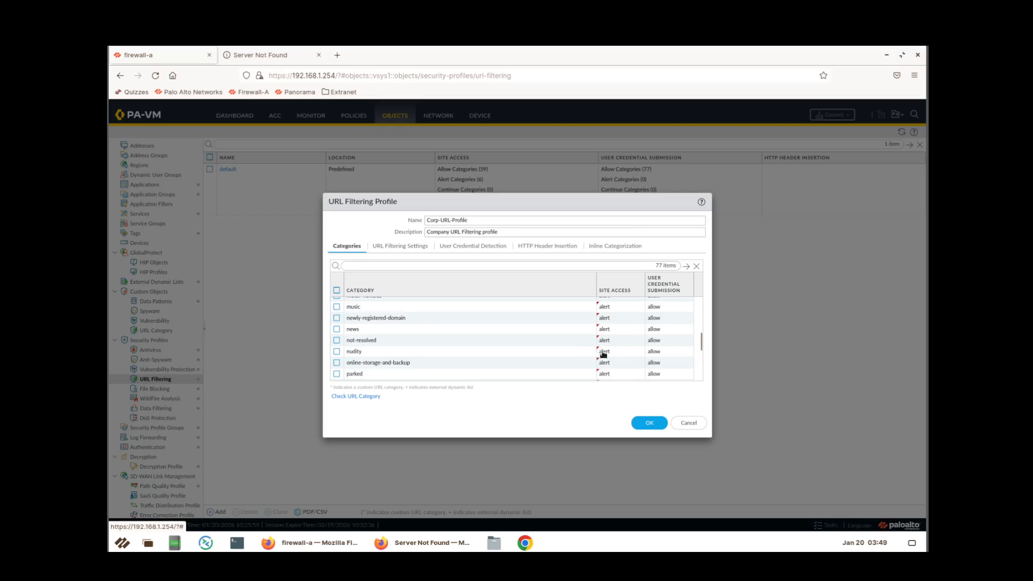
pyautogui.click(602, 351)
pyautogui.click(602, 351)
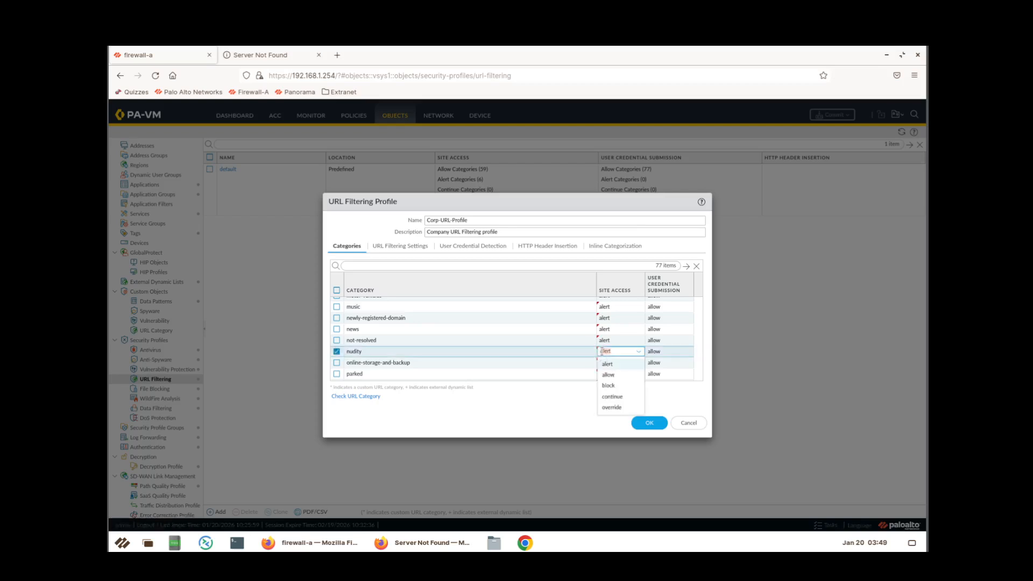
pyautogui.click(608, 385)
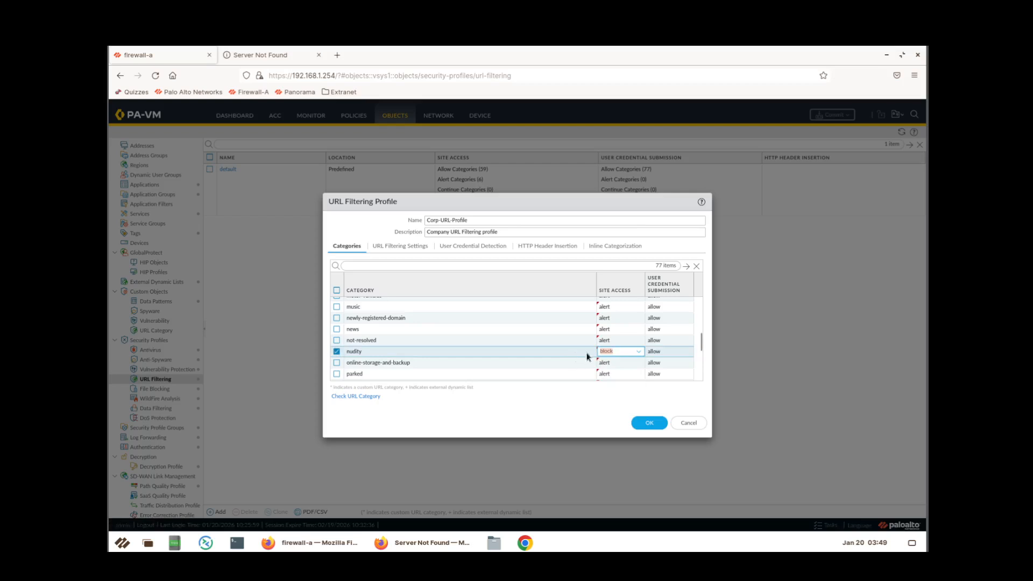
pyautogui.click(619, 363)
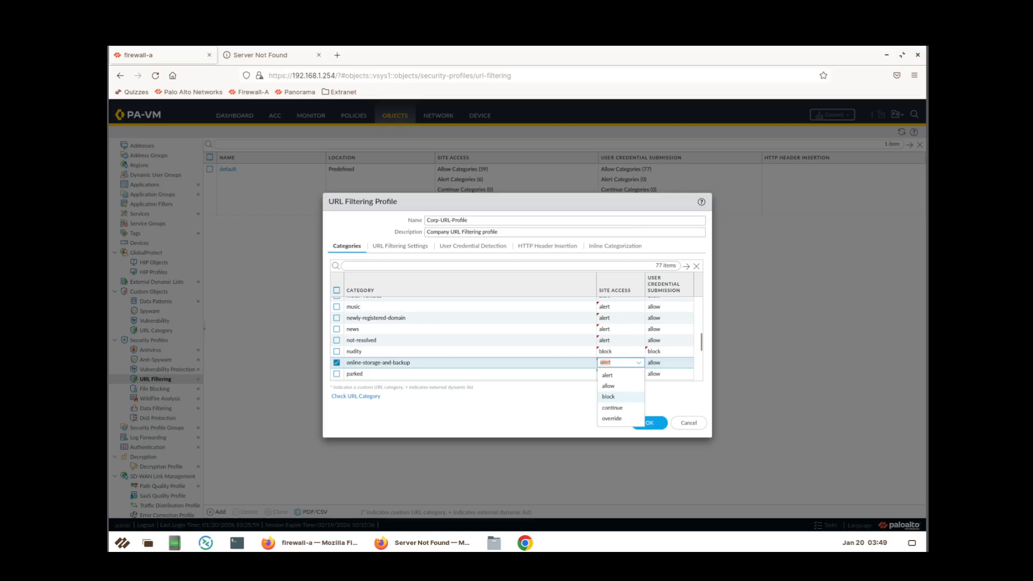
# Block site access for parked, peer-to-peer and phishing.
pyautogui.scroll(-2, 527, 351)
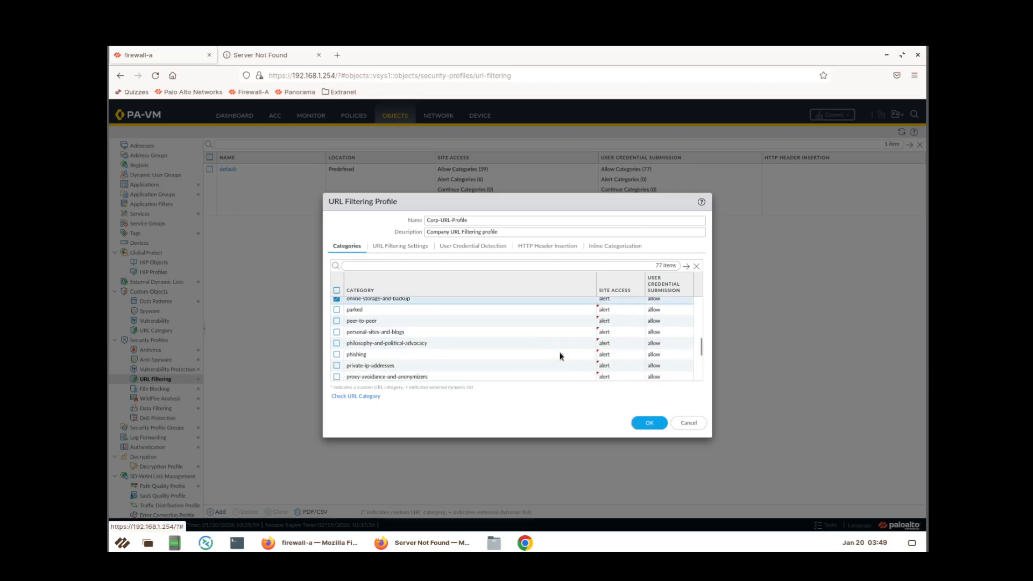
pyautogui.click(612, 311)
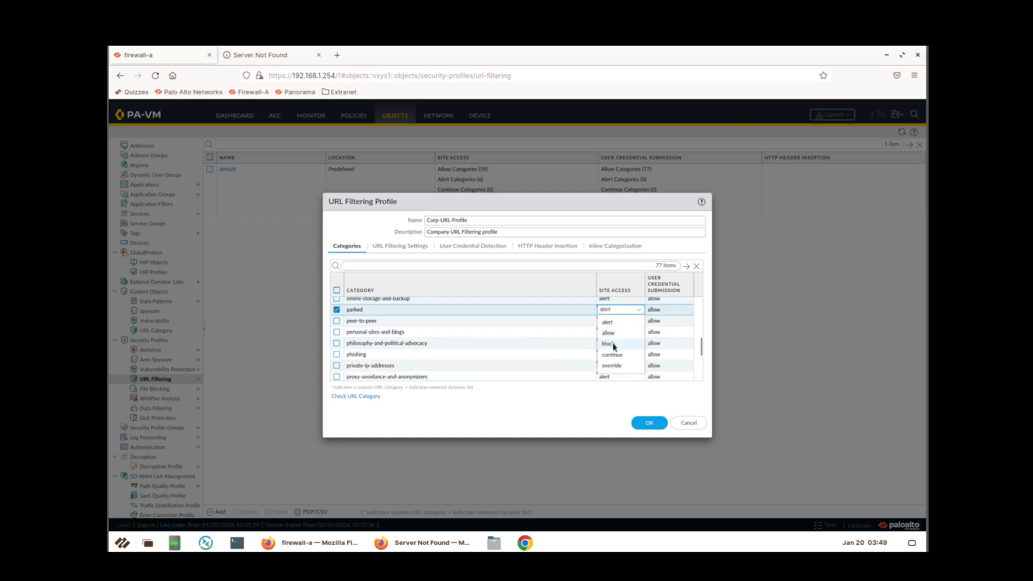
pyautogui.click(612, 343)
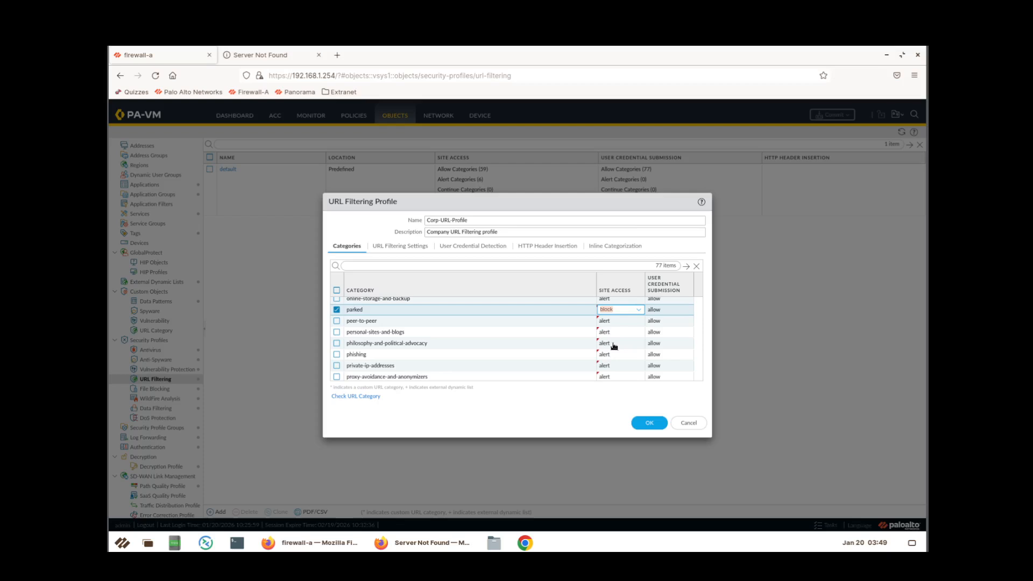
pyautogui.click(614, 322)
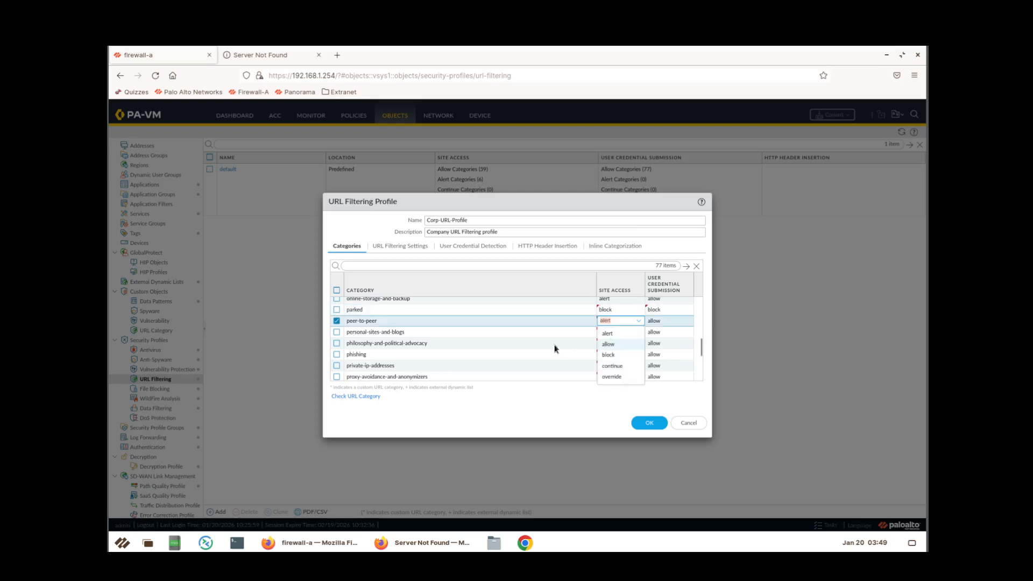
pyautogui.click(612, 356)
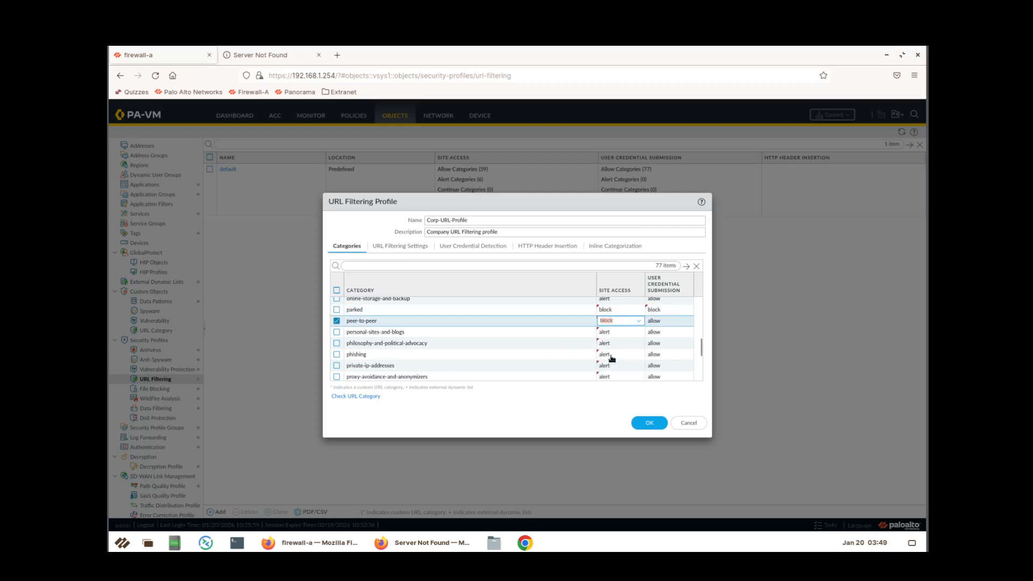
pyautogui.click(614, 332)
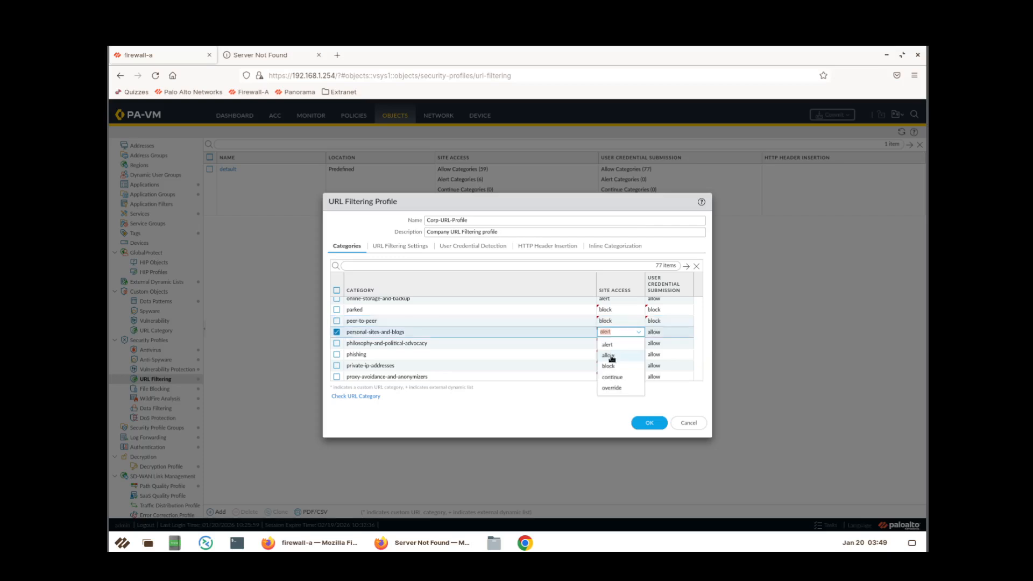
pyautogui.click(555, 356)
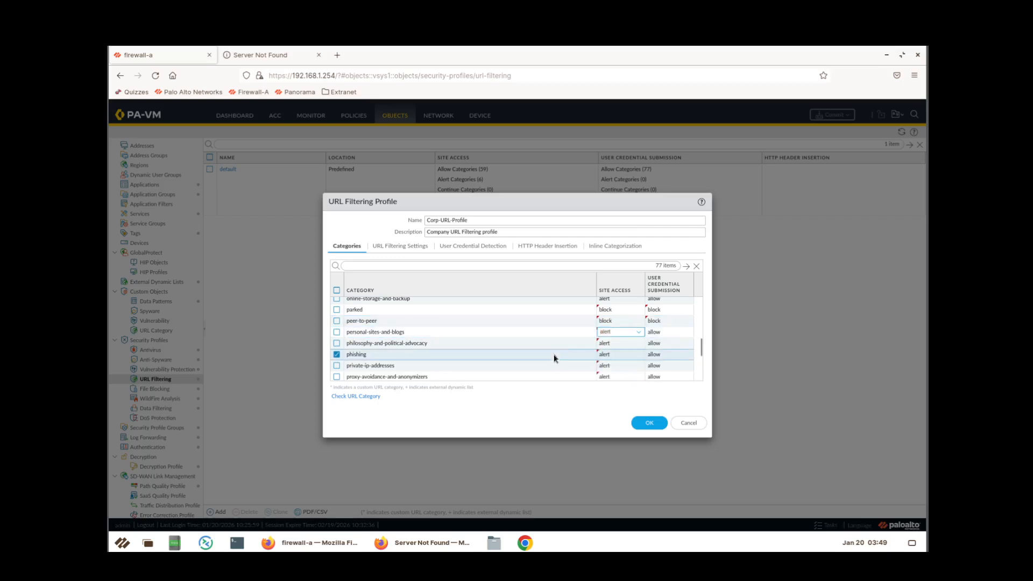
pyautogui.click(611, 356)
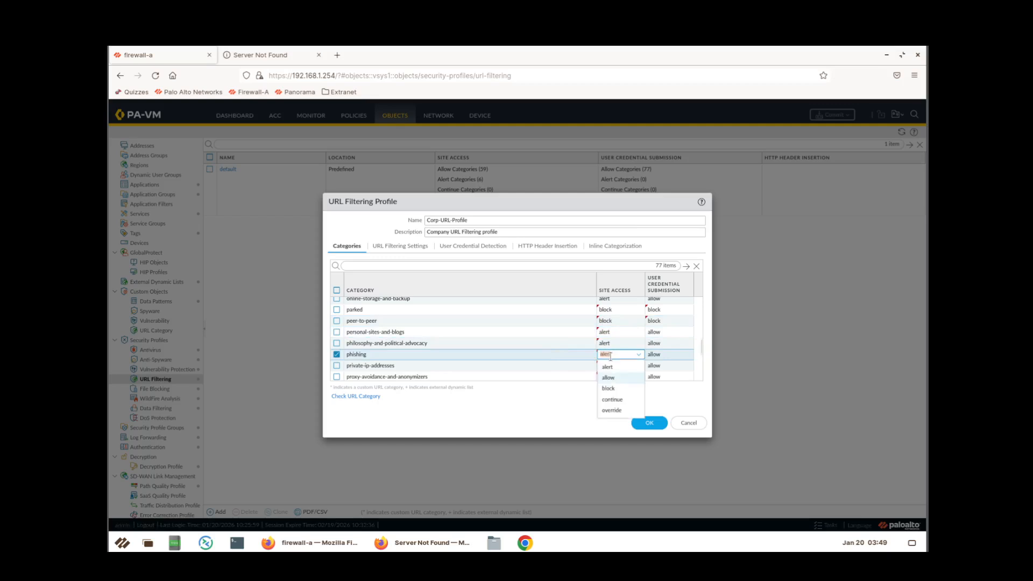
pyautogui.click(616, 392)
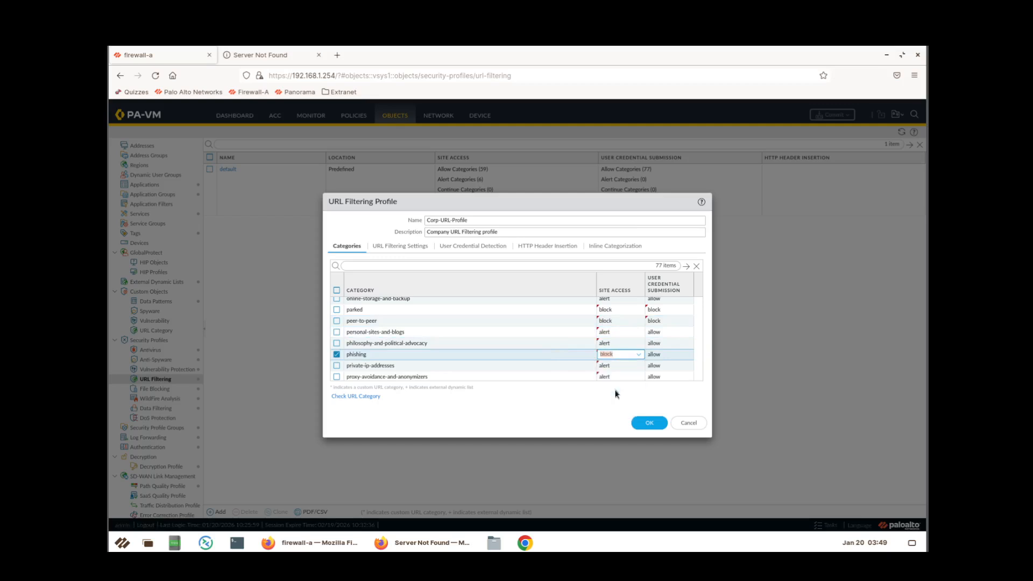
# Block site access for proxy-avoidance-and-anonymizers and questionable.
pyautogui.click(609, 365)
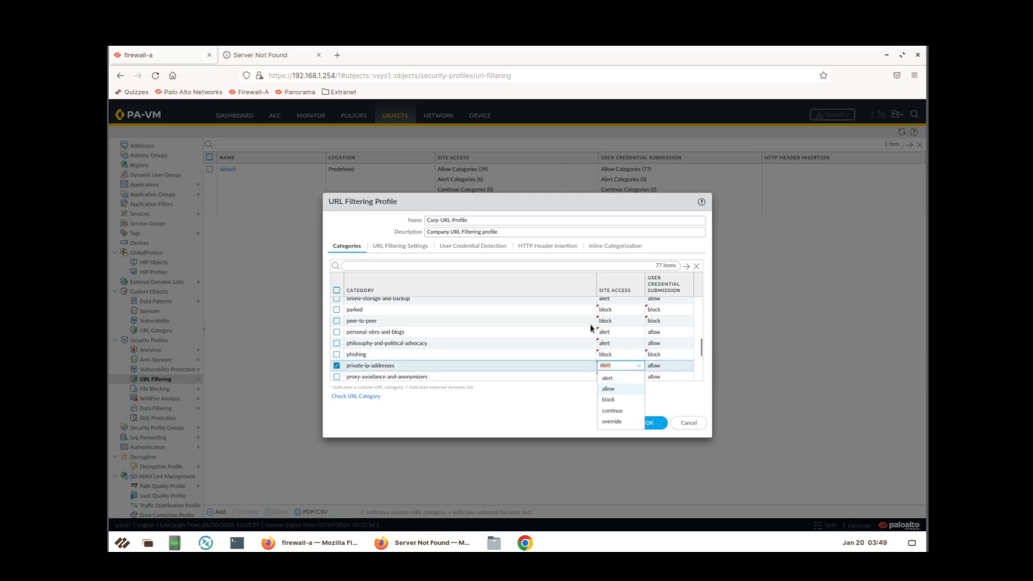
pyautogui.scroll(-2, 592, 329)
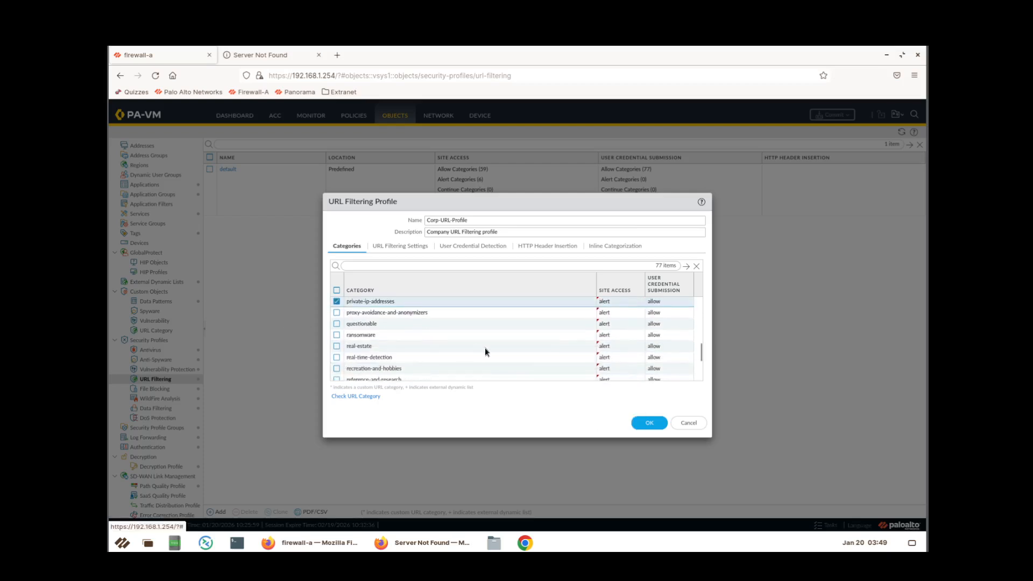
pyautogui.click(605, 314)
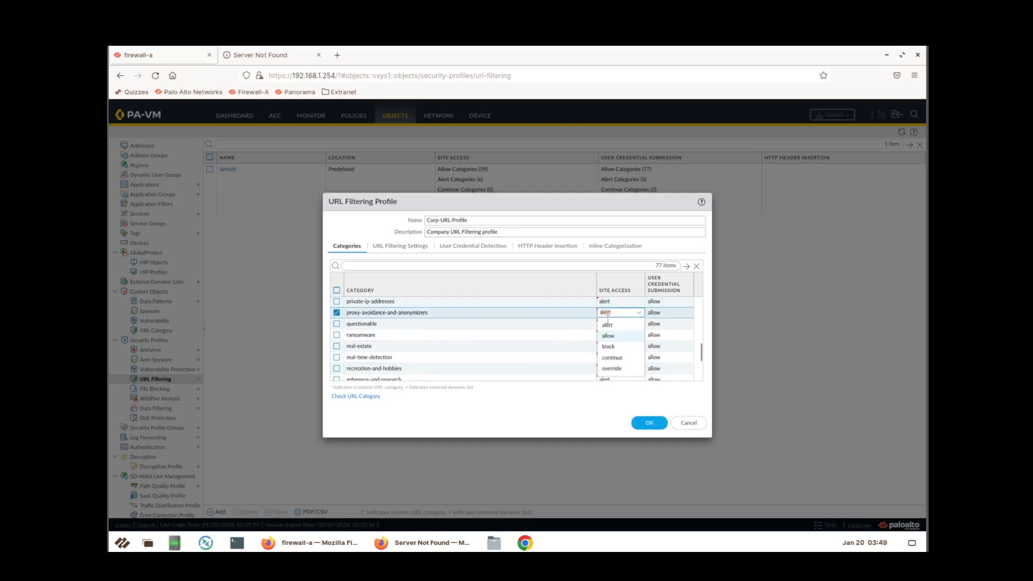
pyautogui.click(609, 346)
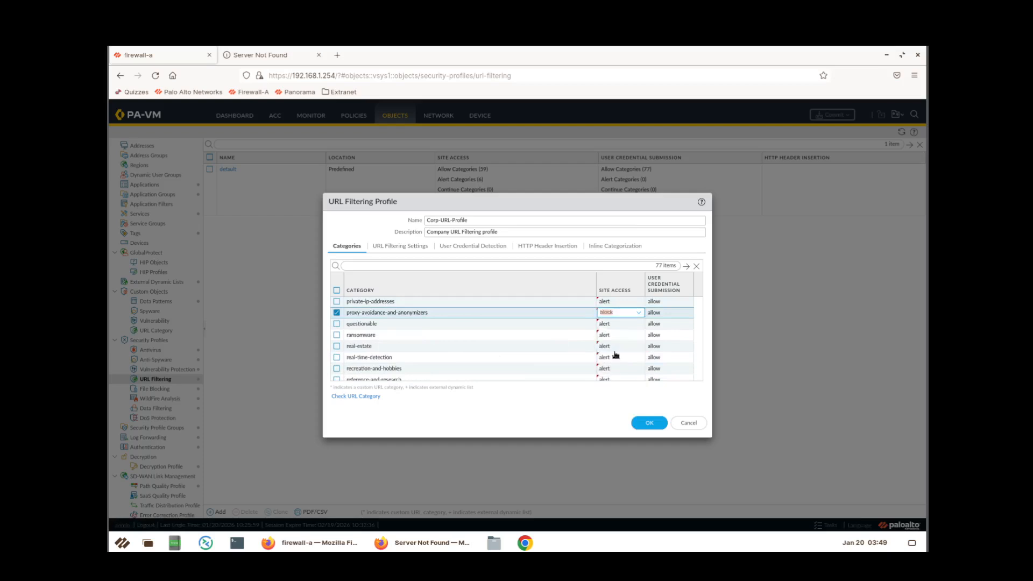
pyautogui.scroll(-3, 615, 352)
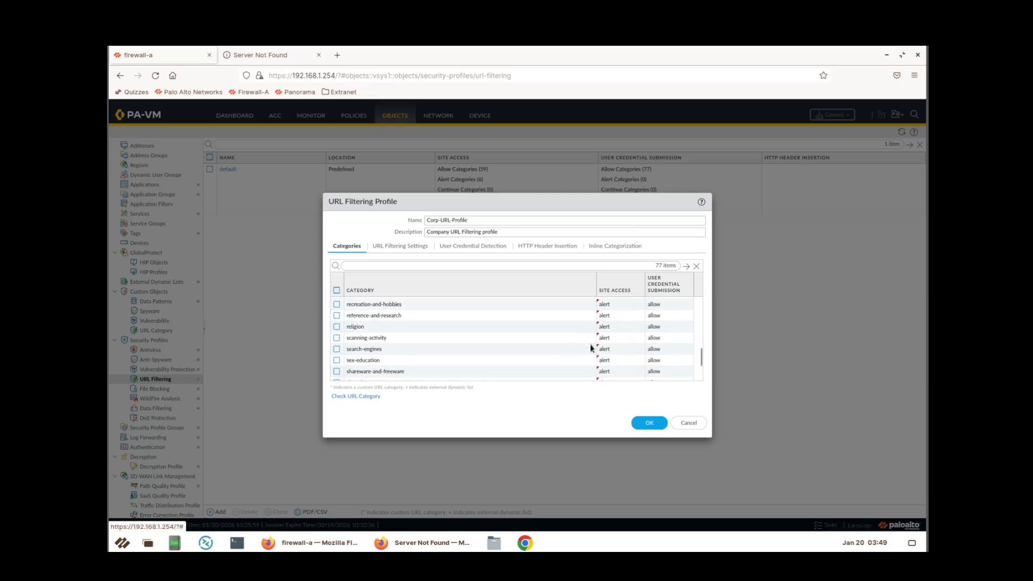
pyautogui.scroll(-2, 563, 368)
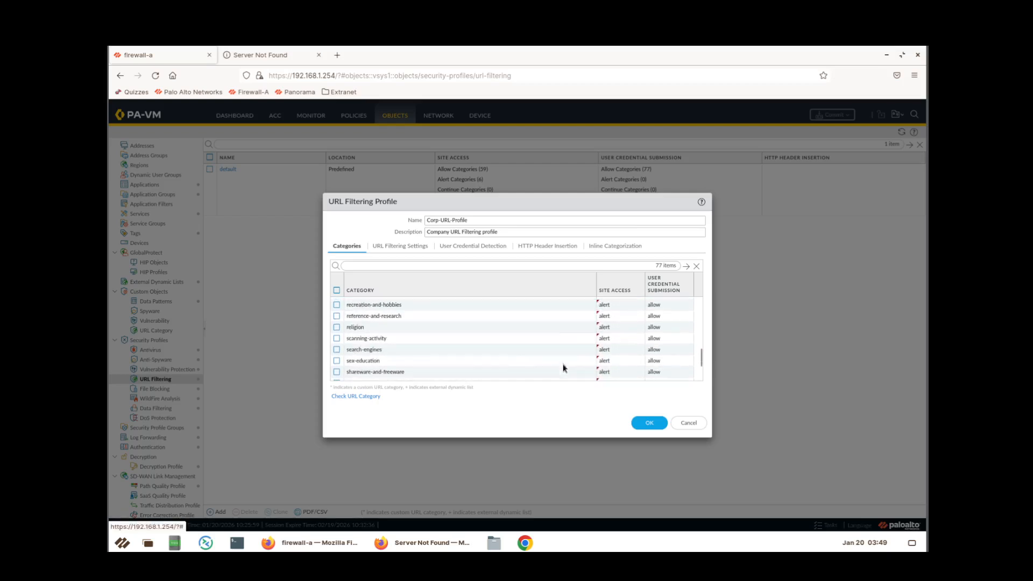
pyautogui.scroll(-1, 563, 368)
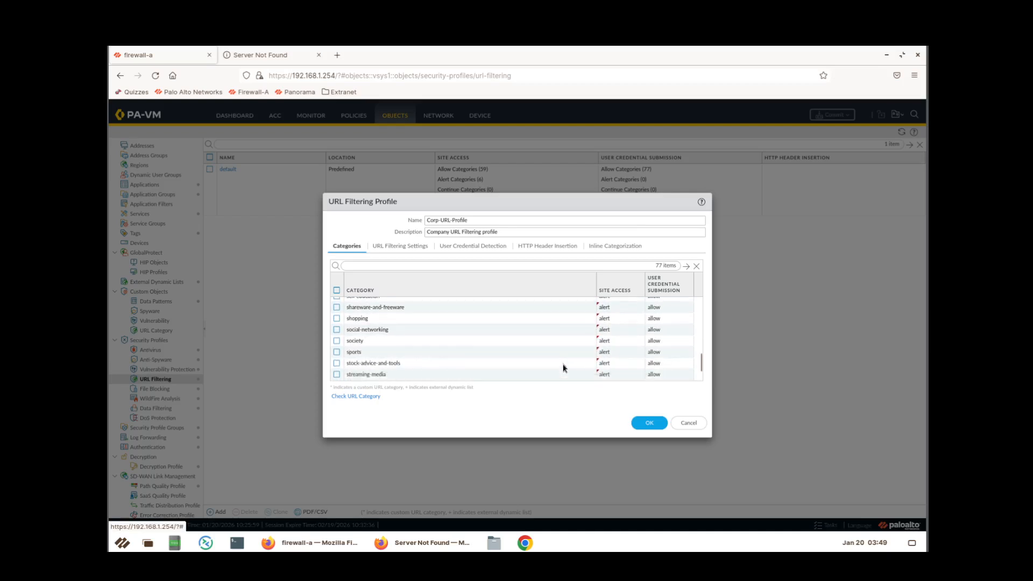
pyautogui.scroll(-2, 563, 368)
pyautogui.scroll(4, 563, 368)
pyautogui.scroll(2, 563, 368)
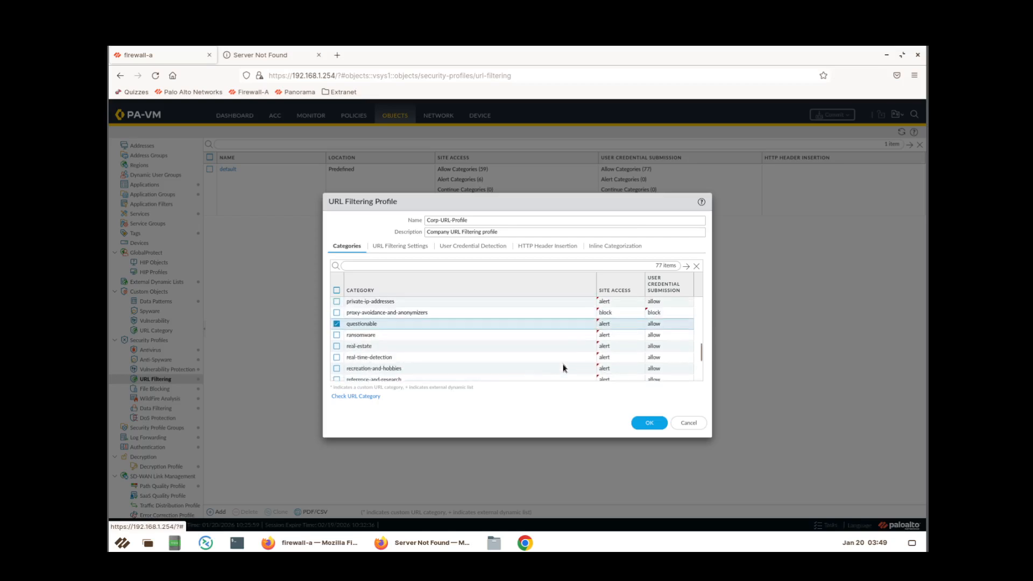
pyautogui.click(619, 324)
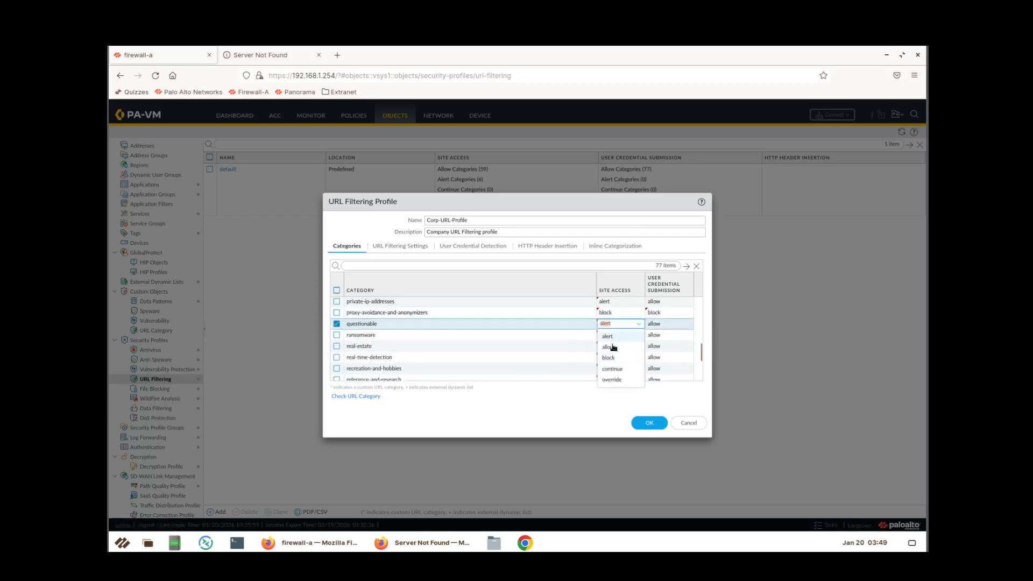
pyautogui.click(611, 358)
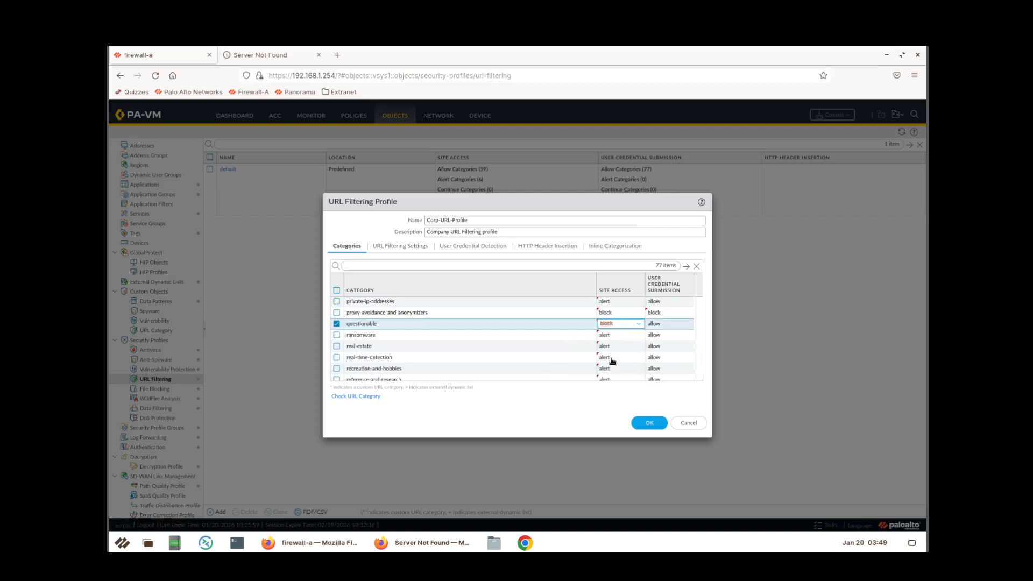
# Block the unknown category and save Corp-URL-Profile with OK.
pyautogui.click(614, 335)
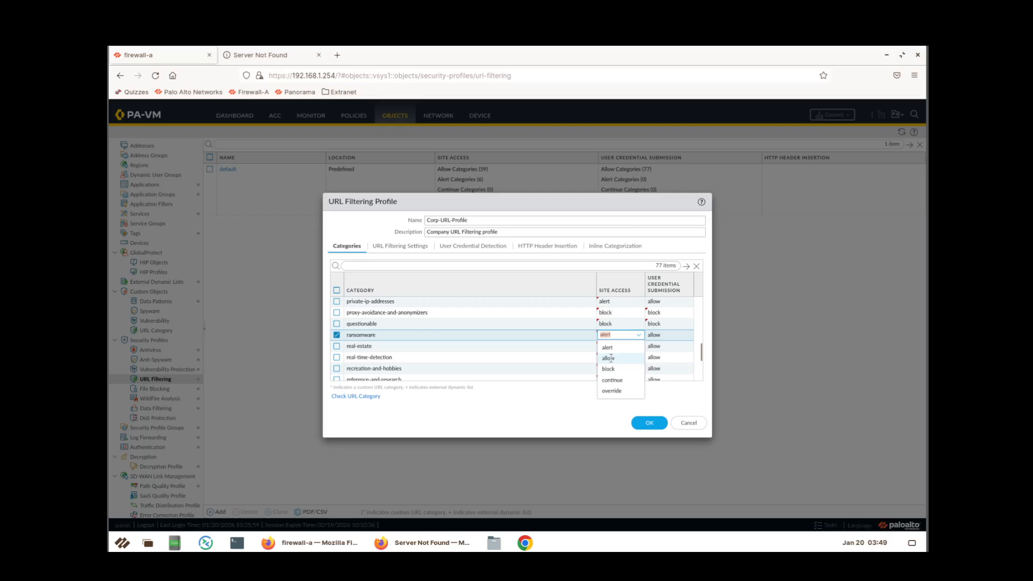
pyautogui.scroll(-8, 532, 372)
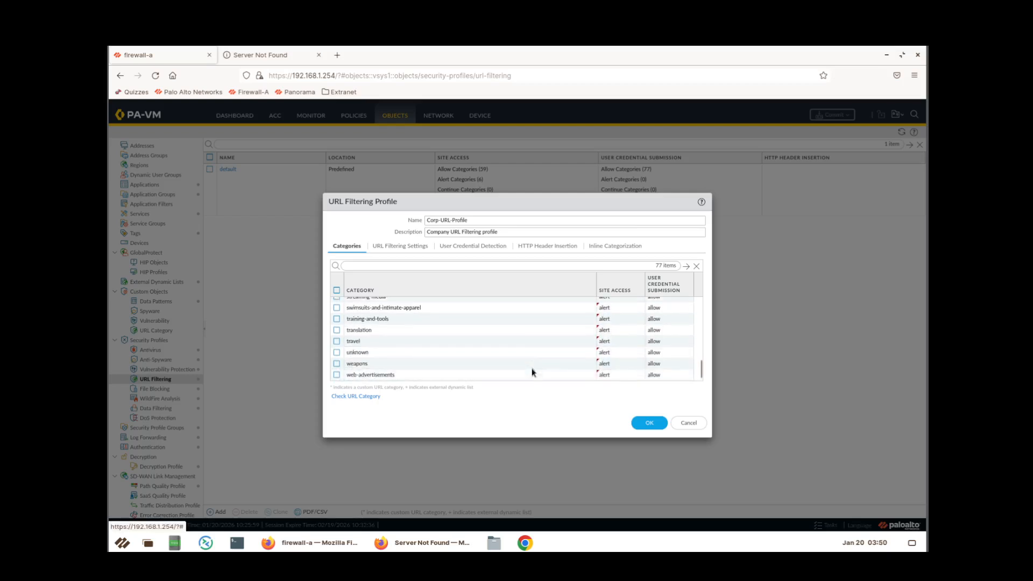
pyautogui.scroll(-1, 533, 372)
pyautogui.click(601, 331)
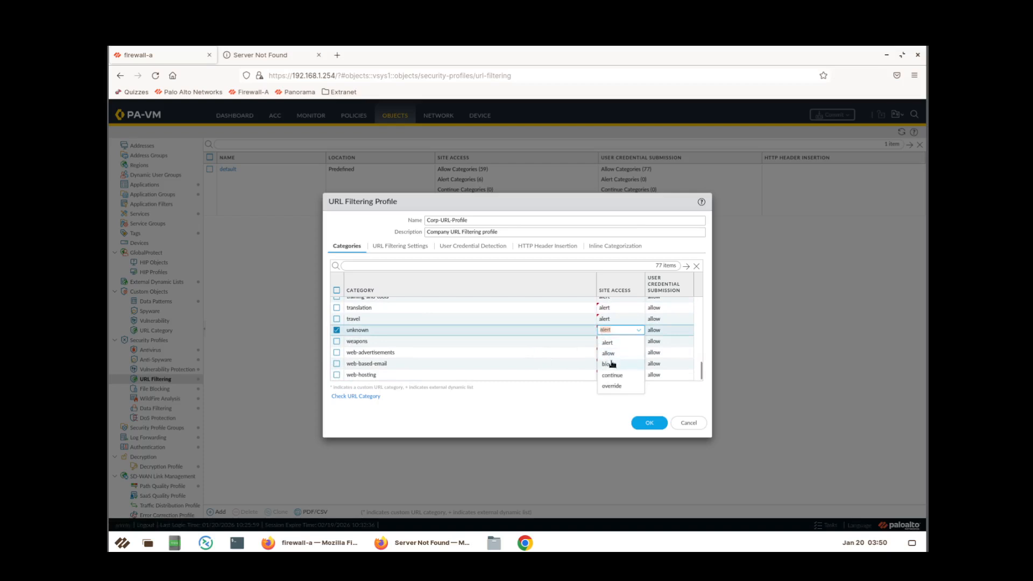
pyautogui.click(612, 364)
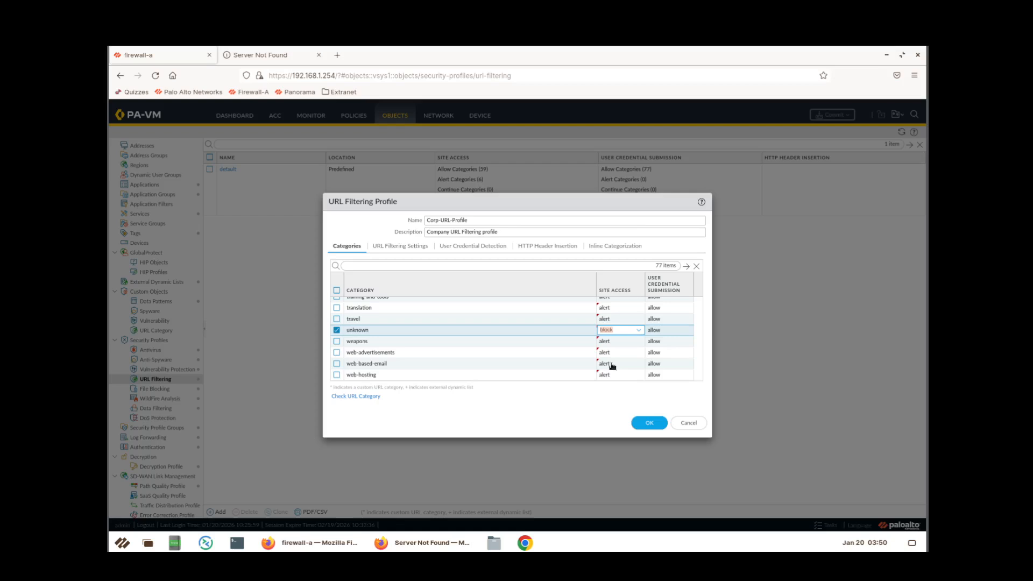
pyautogui.click(608, 341)
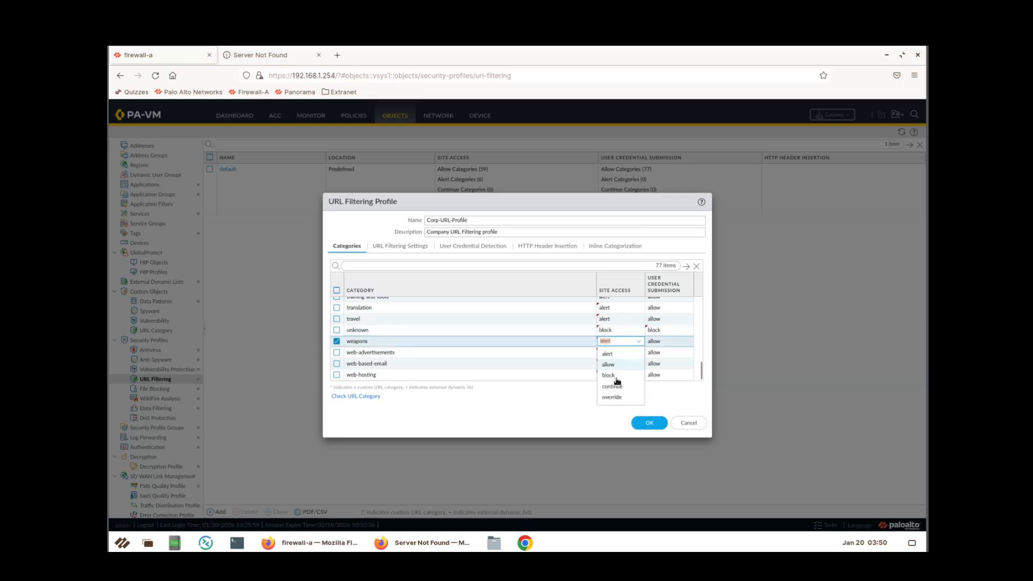
pyautogui.click(643, 424)
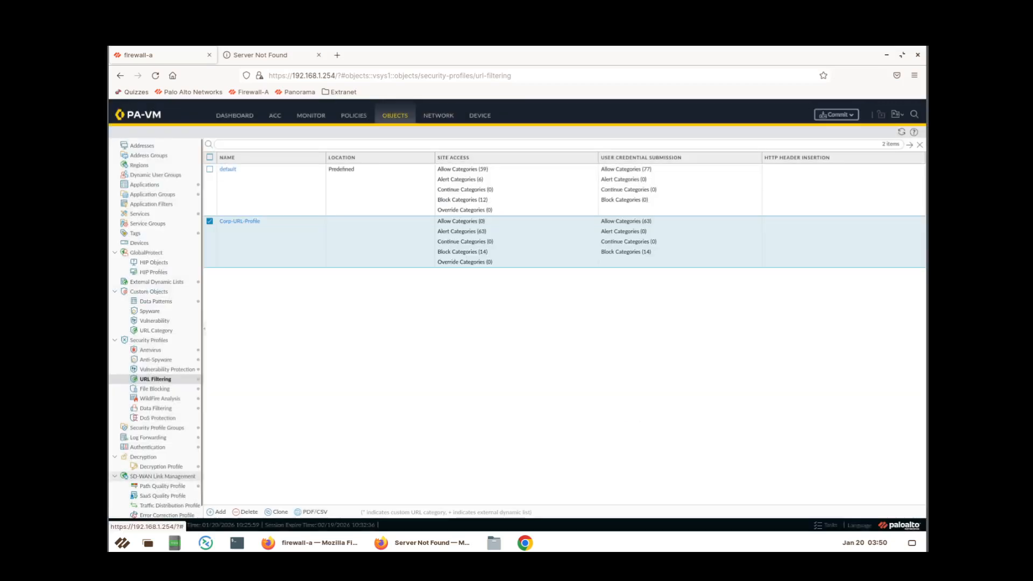
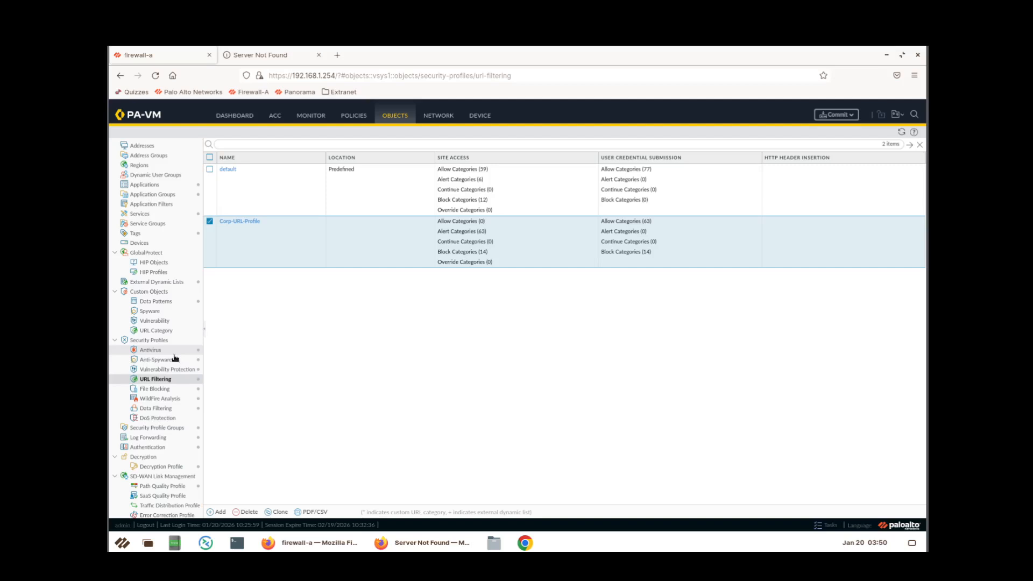
# Set Corp-Profiles-Group's URL Filtering profile to Corp-URL-Profile, then go to the security policy rules.
pyautogui.click(173, 434)
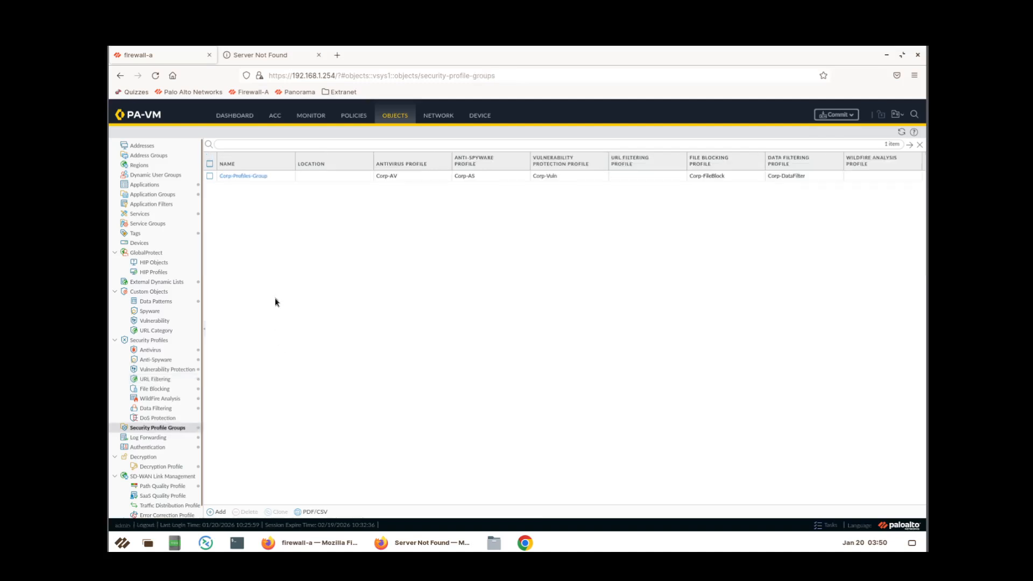
pyautogui.click(244, 177)
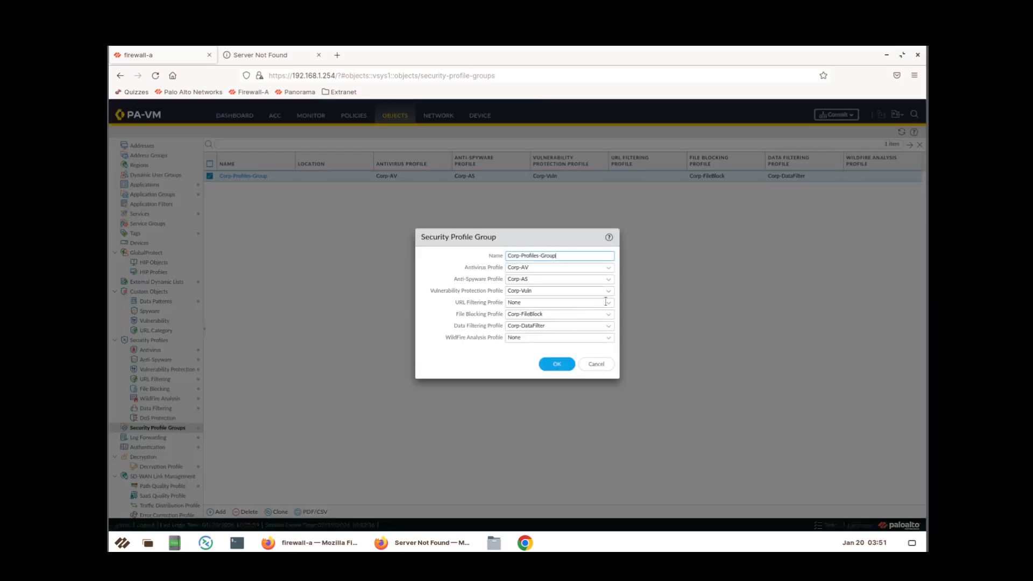
pyautogui.click(607, 302)
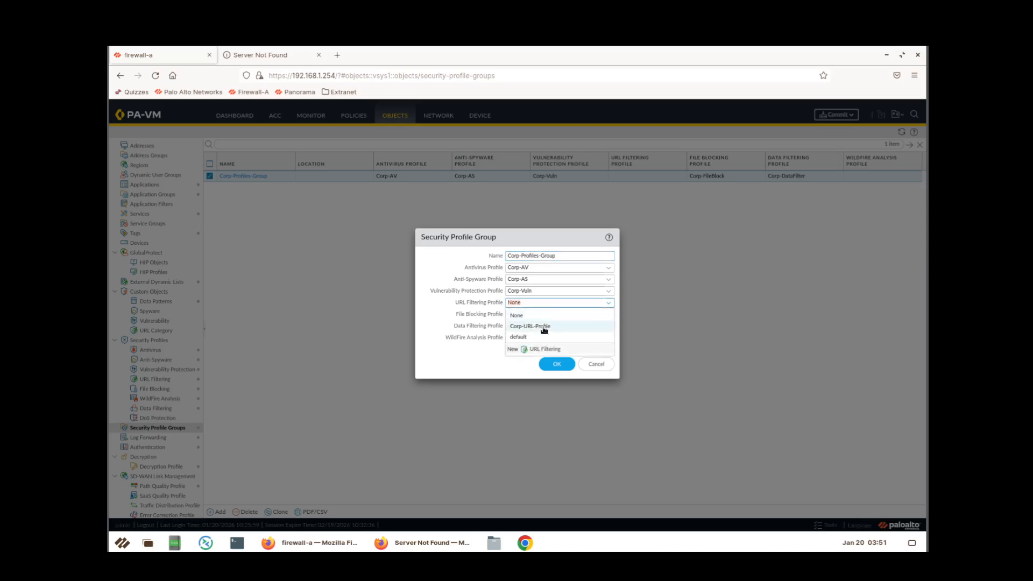
pyautogui.click(544, 328)
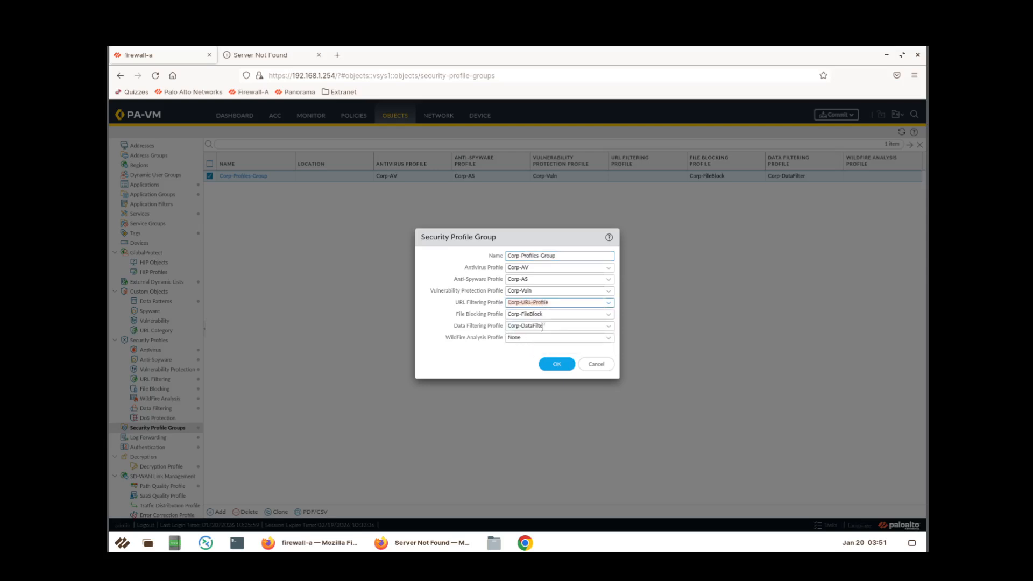
pyautogui.click(555, 365)
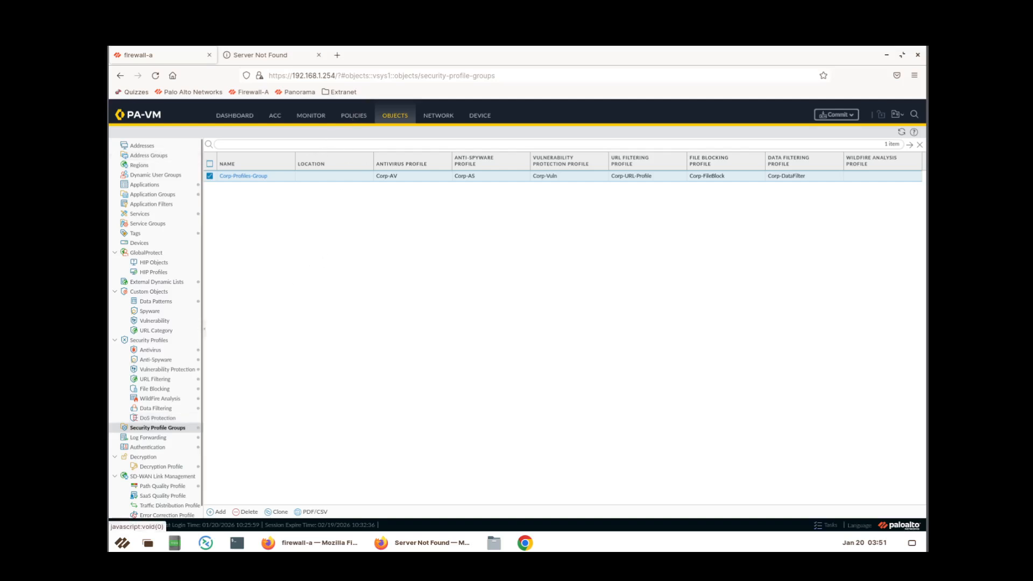
pyautogui.click(353, 116)
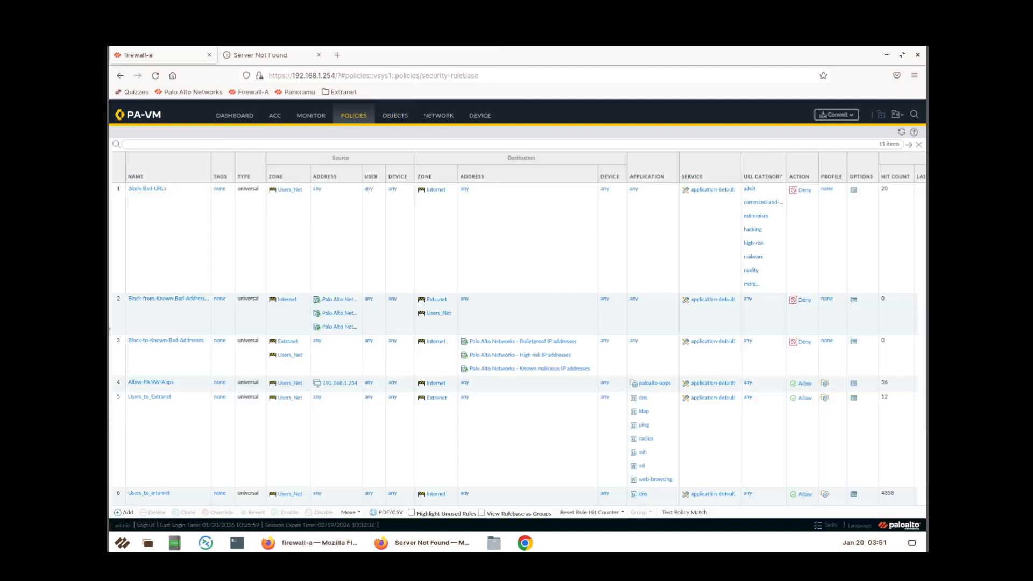
# Select the Block-Bad-URLs rule, commit the configuration, and return to Security Profile Groups.
pyautogui.click(163, 246)
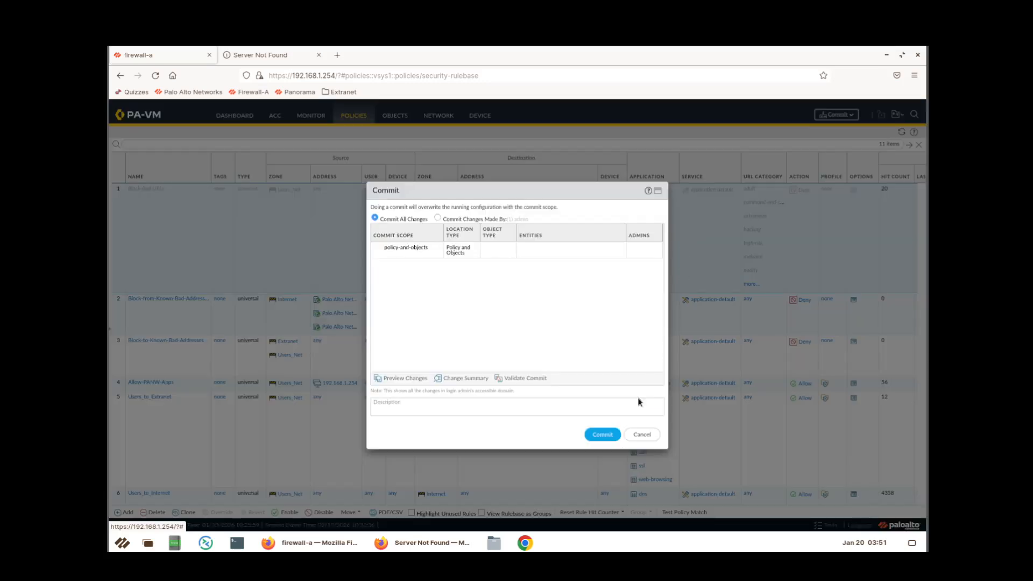
pyautogui.click(603, 435)
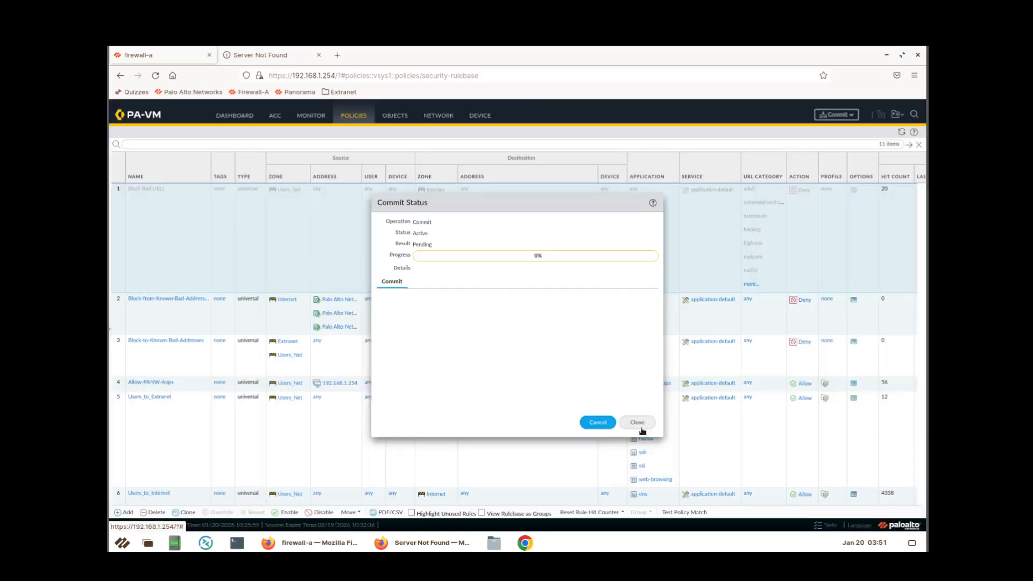
pyautogui.click(641, 426)
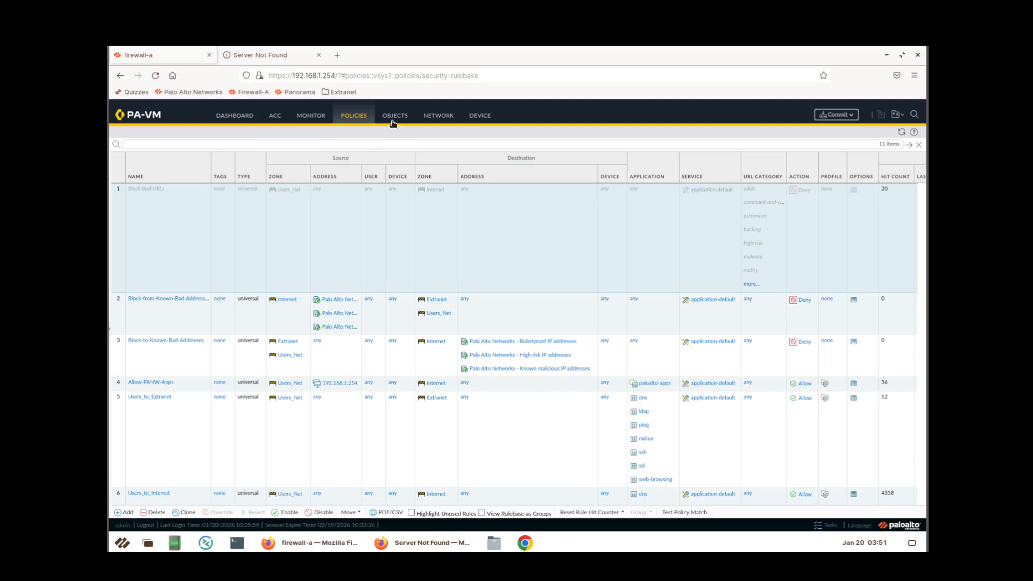
pyautogui.hotkey('alt', 'Left')
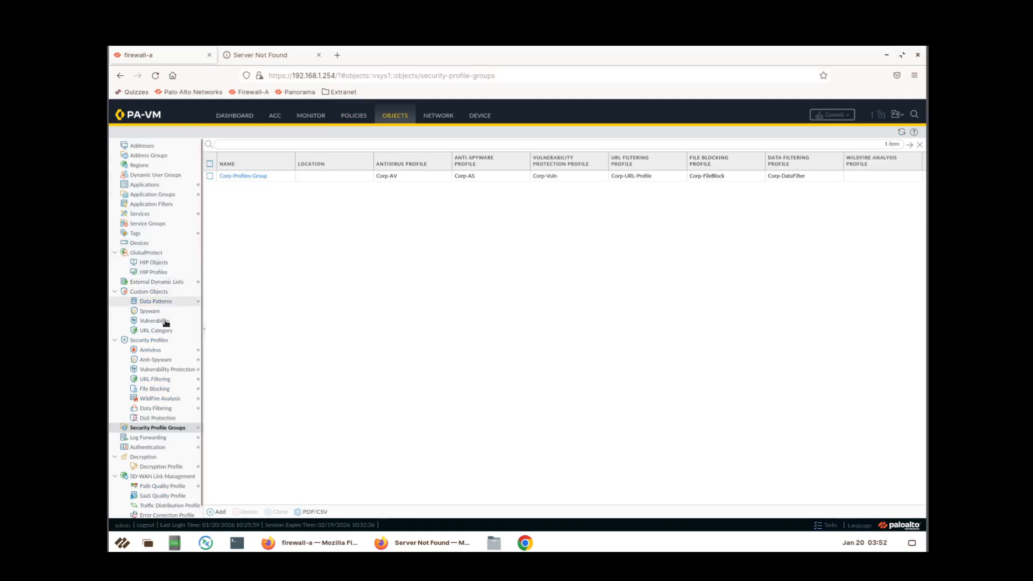
# Scroll through the security rulebase, then bring up the Firefox window with the hidester.com error.
pyautogui.click(161, 379)
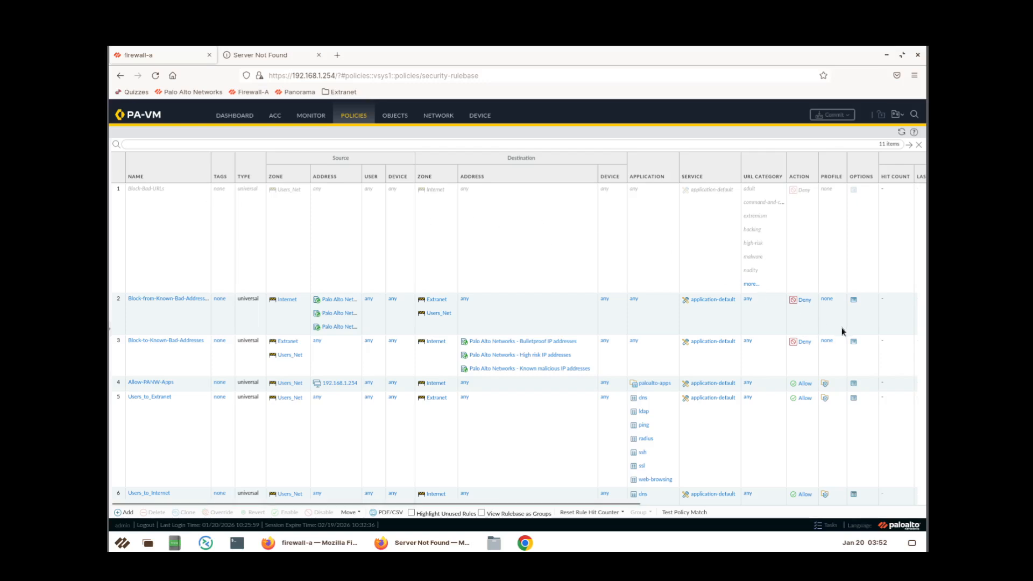
pyautogui.scroll(-3, 831, 386)
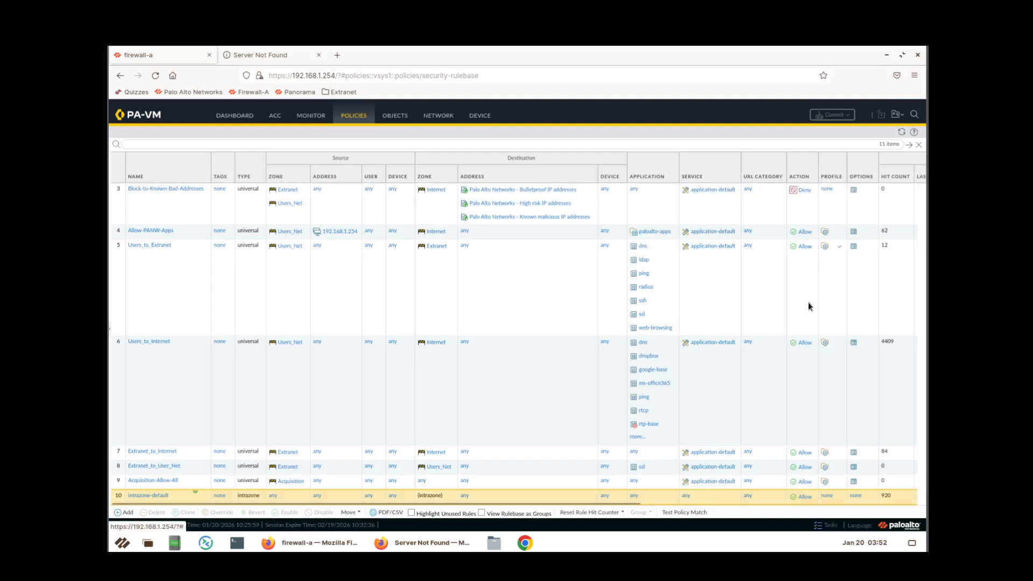
pyautogui.scroll(3, 809, 304)
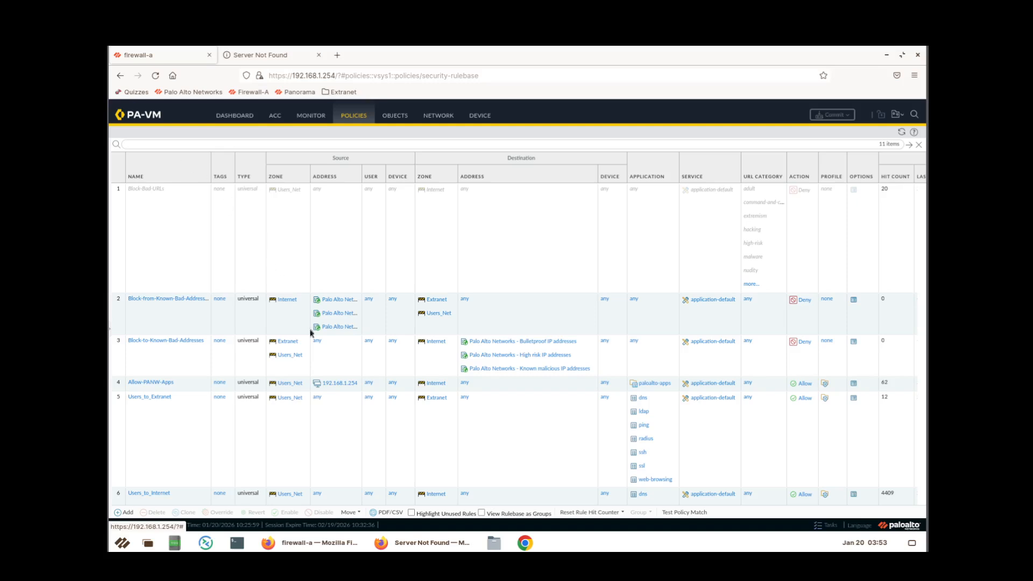
pyautogui.click(418, 545)
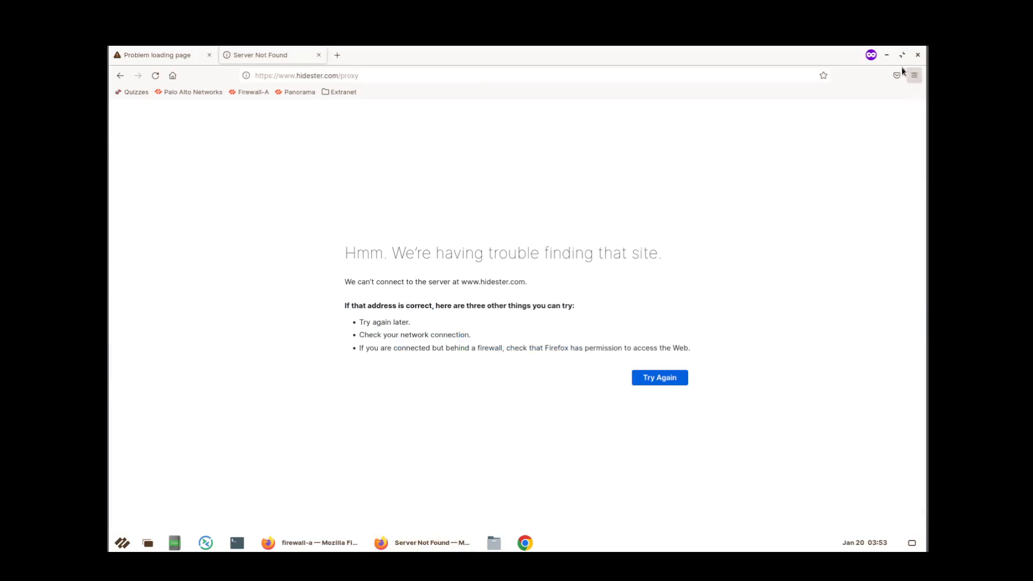
pyautogui.click(319, 55)
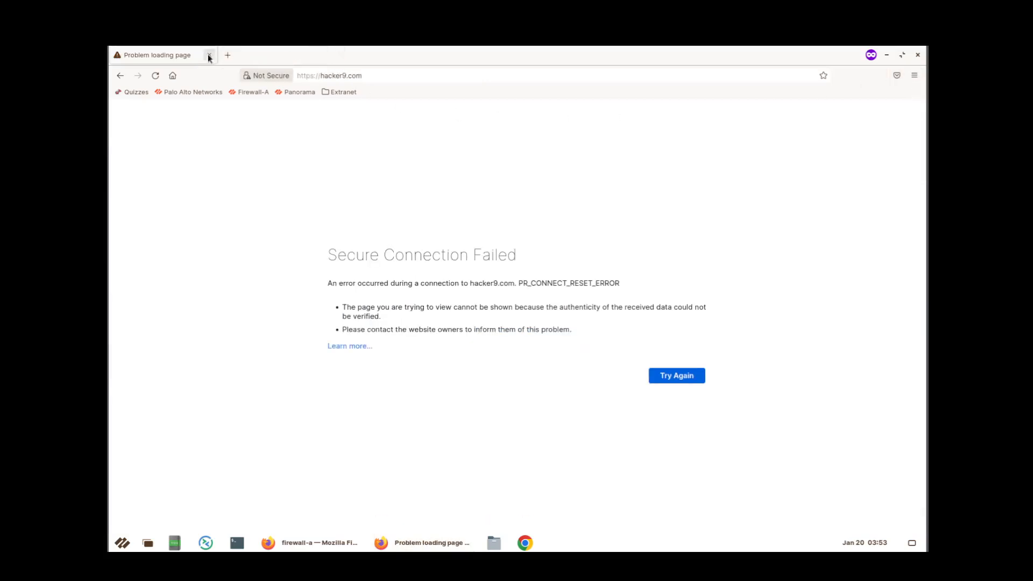
pyautogui.click(209, 56)
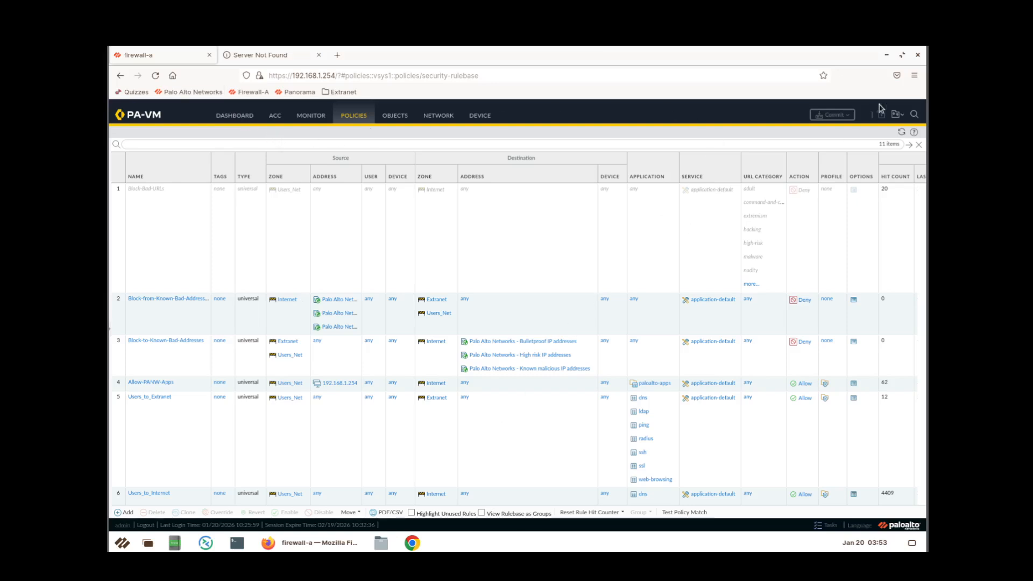
pyautogui.click(914, 76)
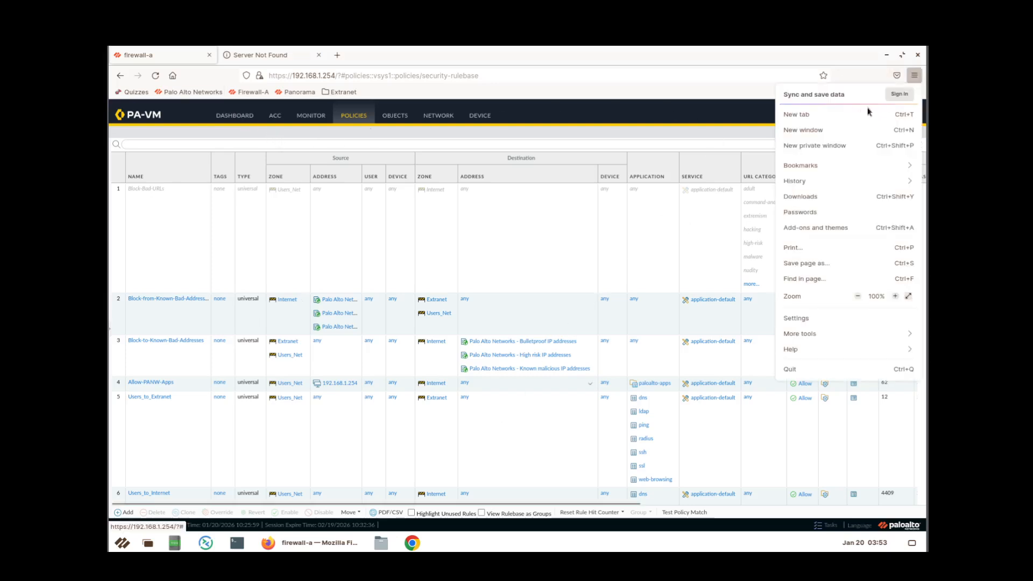
pyautogui.click(825, 144)
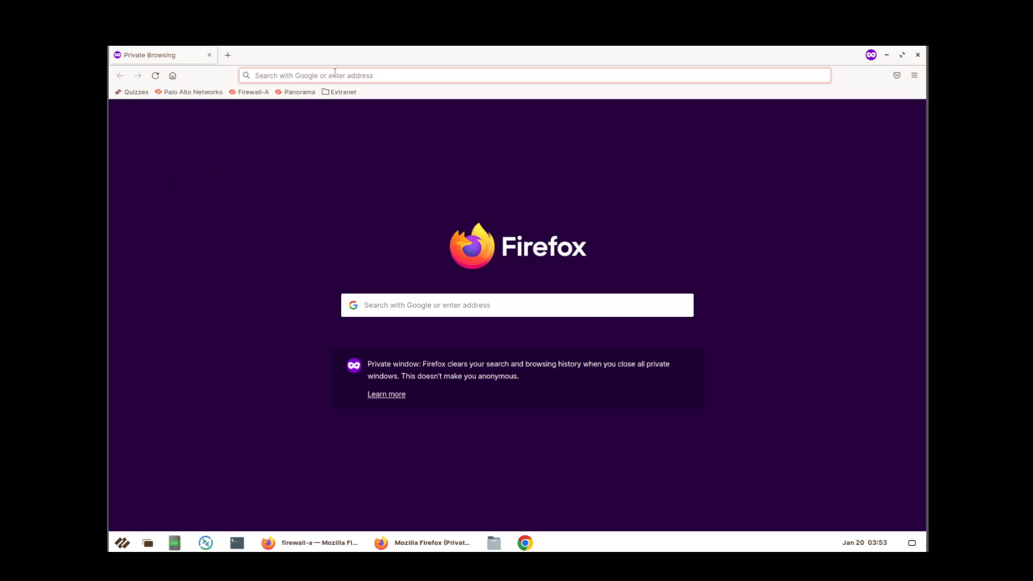
pyautogui.write('http')
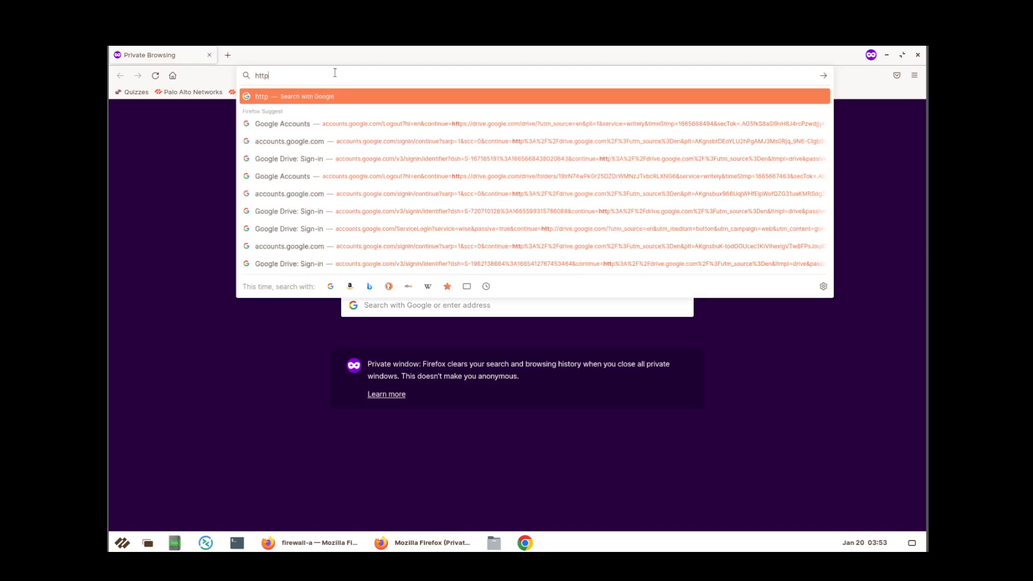
pyautogui.write('s://')
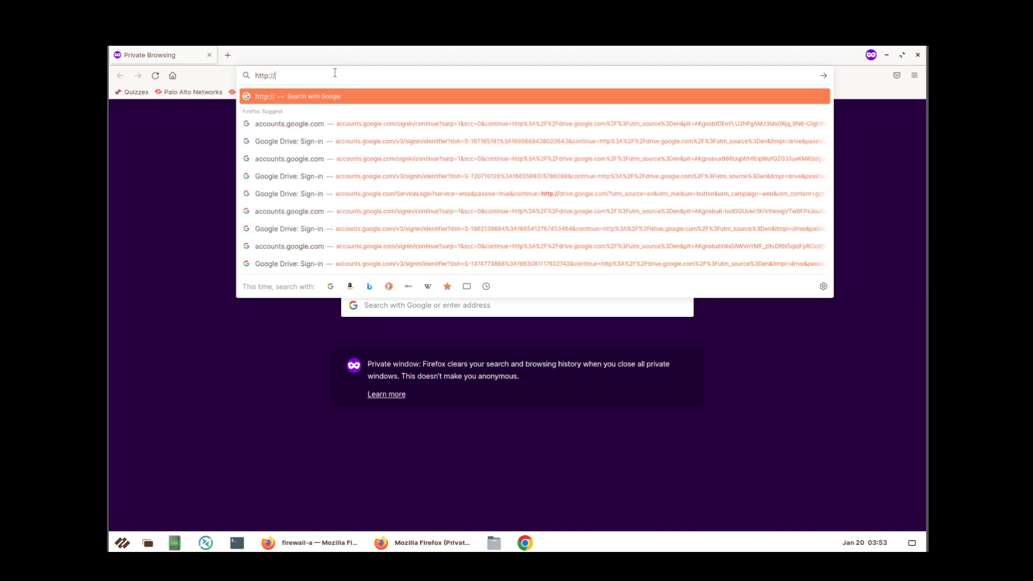
pyautogui.write('www.')
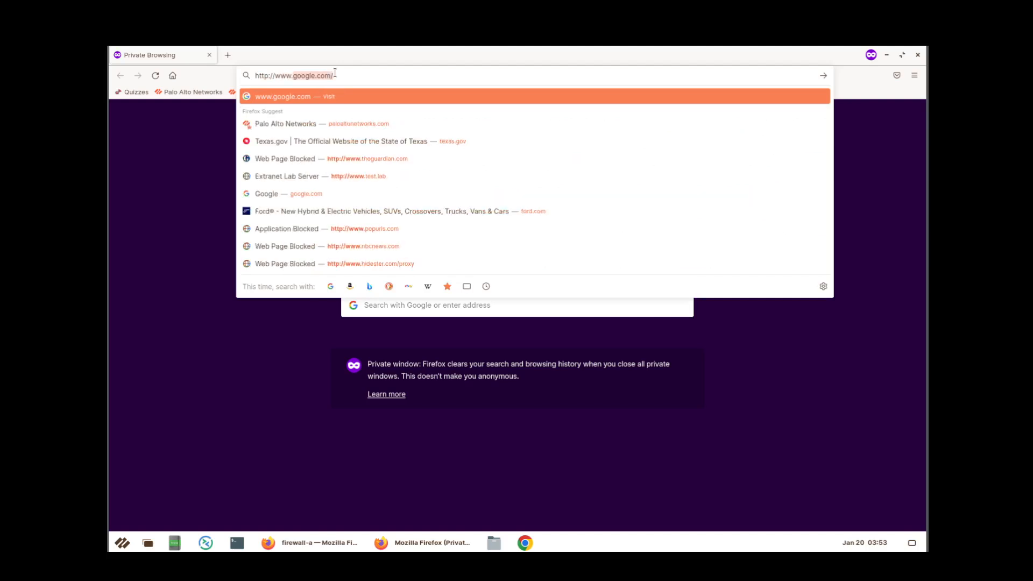
pyautogui.write('nbc')
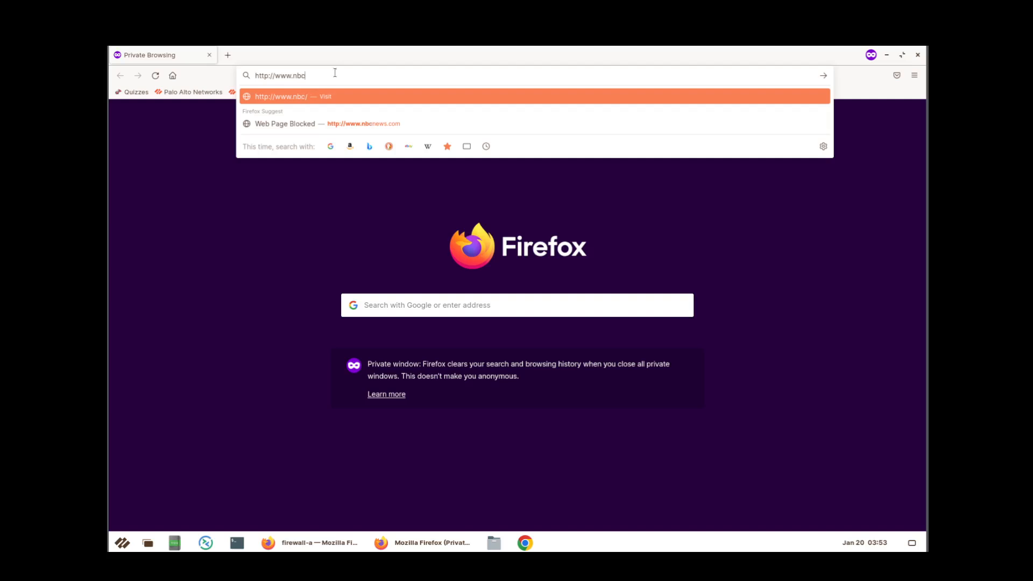
pyautogui.write('news.com')
pyautogui.press('Return')
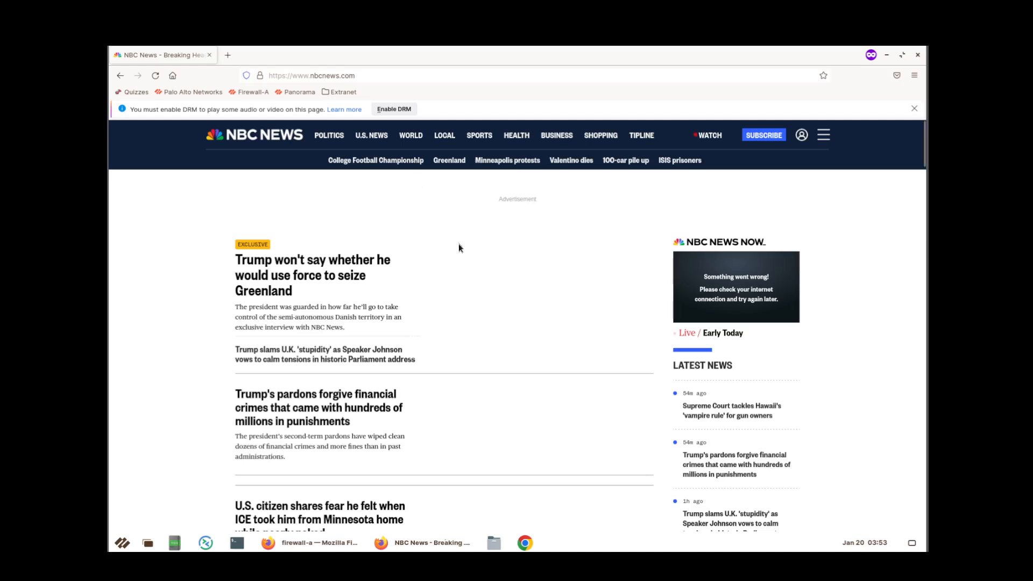
# Scroll the NBC News homepage to confirm it loads, then minimize the window.
pyautogui.scroll(-1, 459, 248)
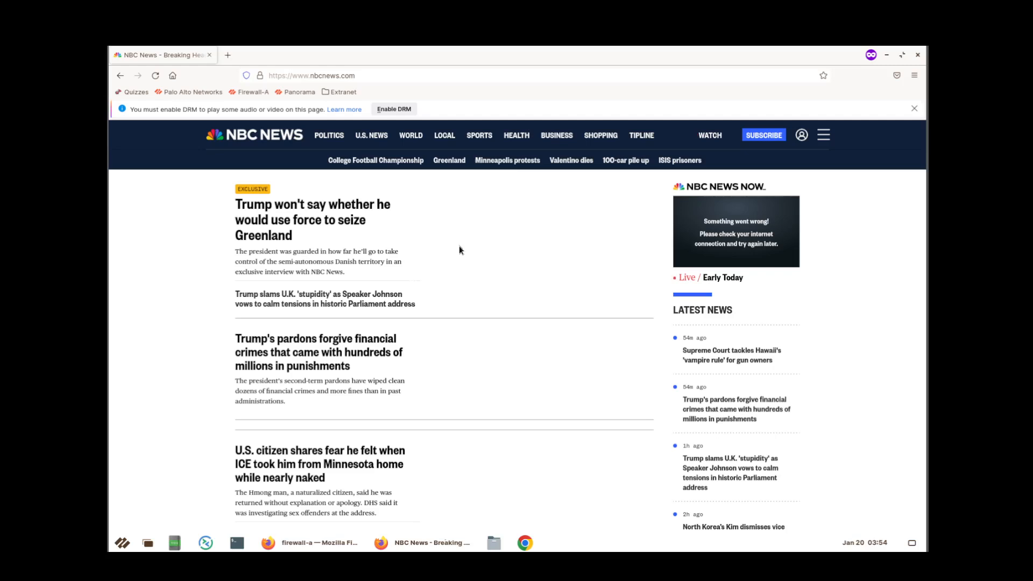
pyautogui.scroll(-2, 460, 249)
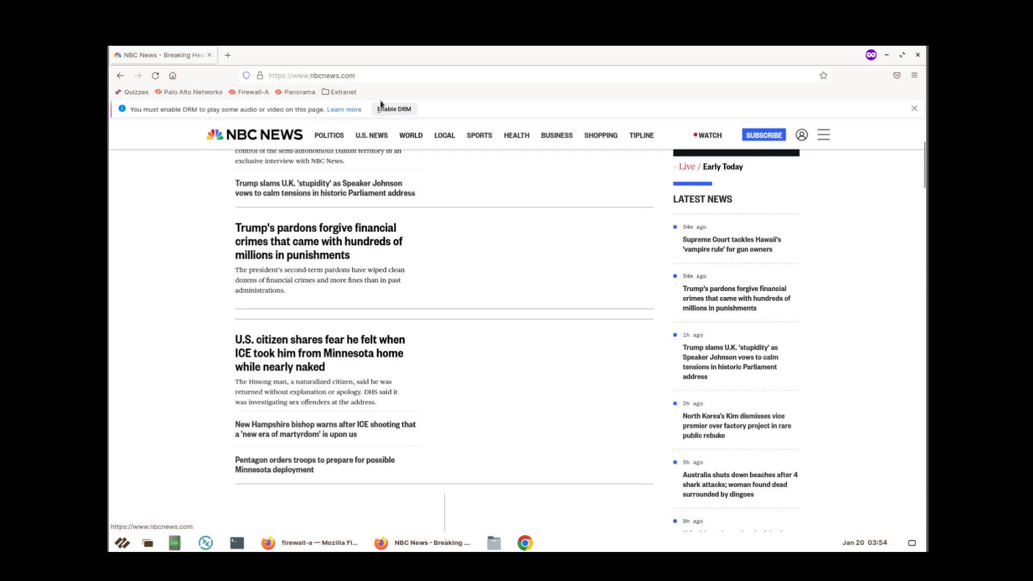
pyautogui.click(889, 58)
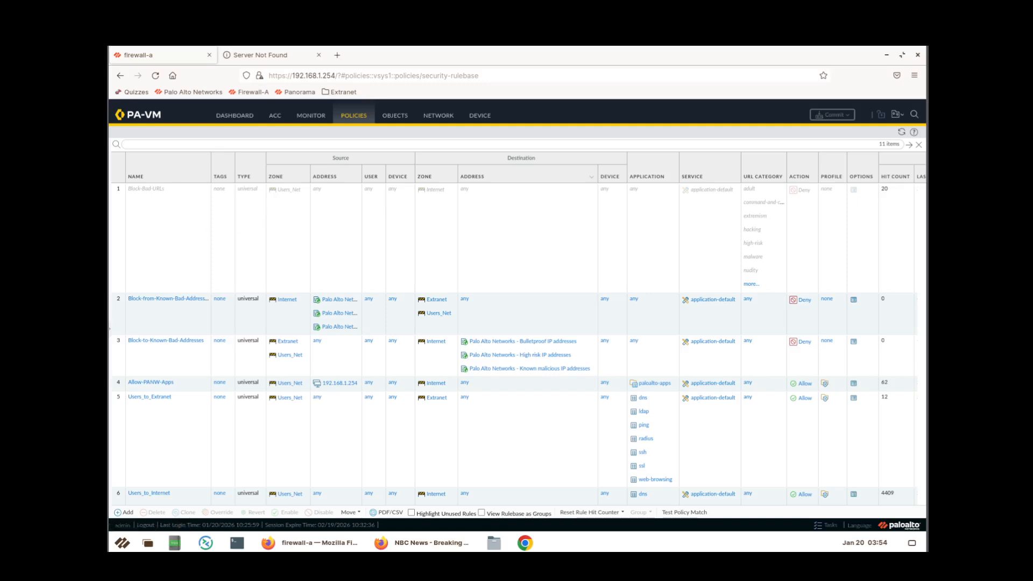
# Start a new custom URL category under Objects > Custom Objects > URL Category.
pyautogui.click(395, 115)
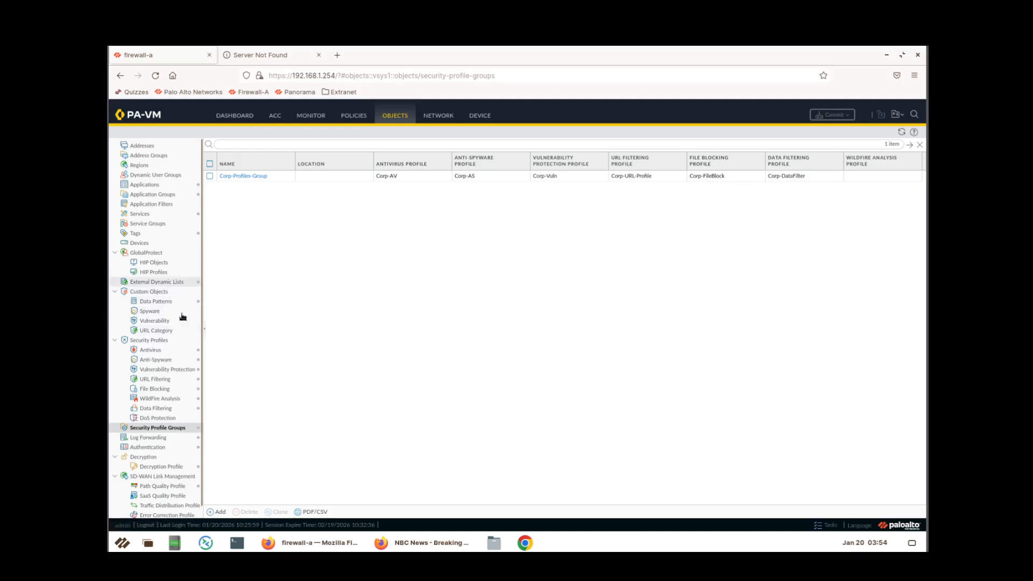
pyautogui.click(167, 332)
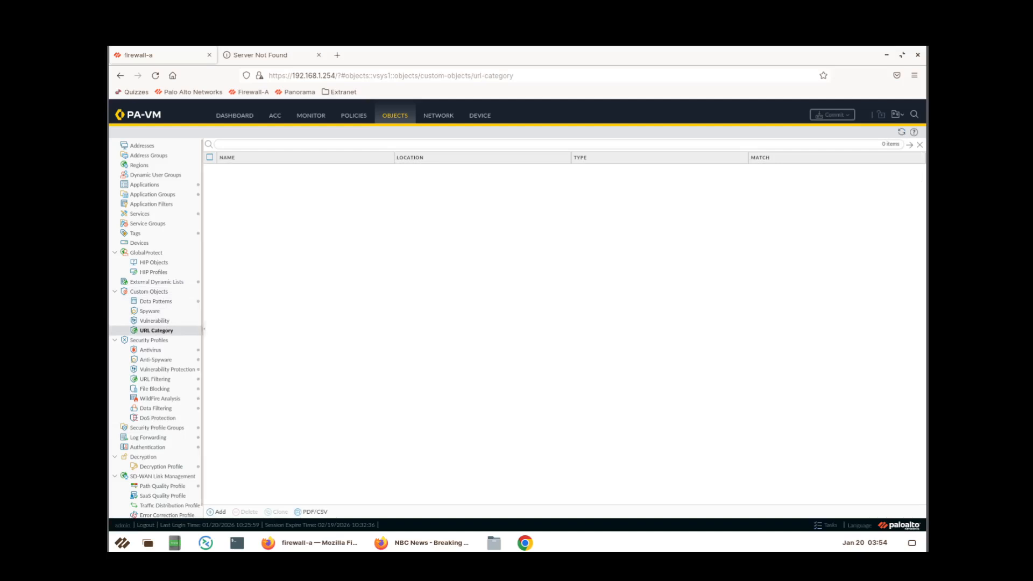
pyautogui.click(220, 511)
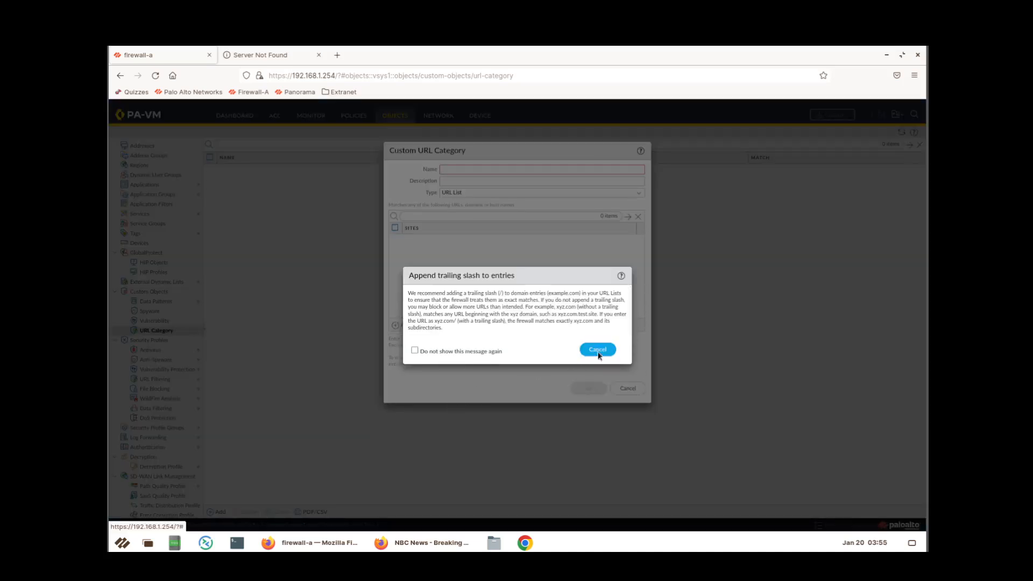
# Name the category Block-Per-Company-Policy and describe it as URLs blocked by company policy.
pyautogui.click(601, 349)
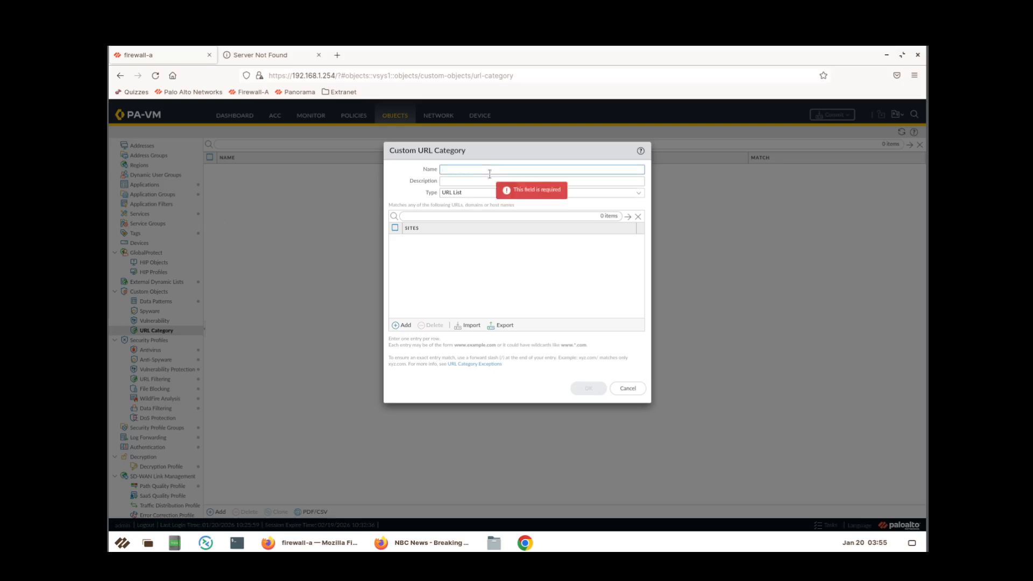
pyautogui.write('Block-Per')
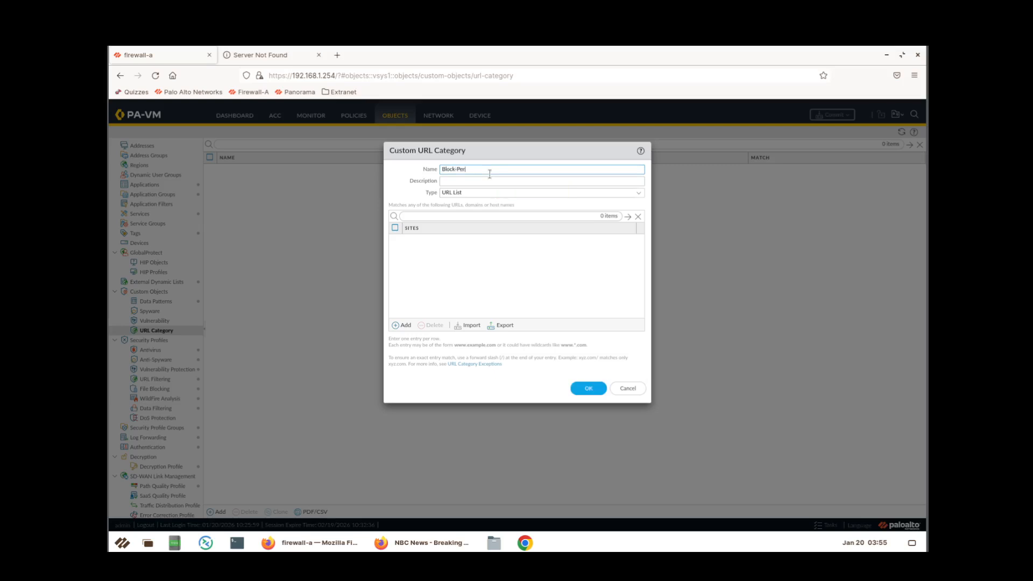
pyautogui.write('-Company-Policy')
pyautogui.click(489, 181)
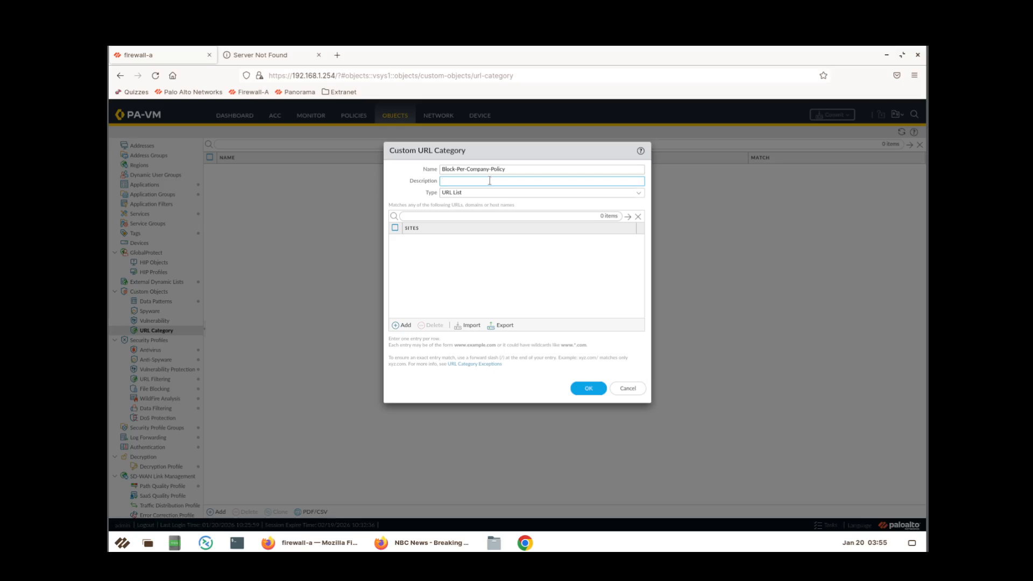
pyautogui.write('URLs that are blocked by company policy')
# Add sites *.nbcnews.com and *.theguardian.com to the category and save it.
pyautogui.click(402, 326)
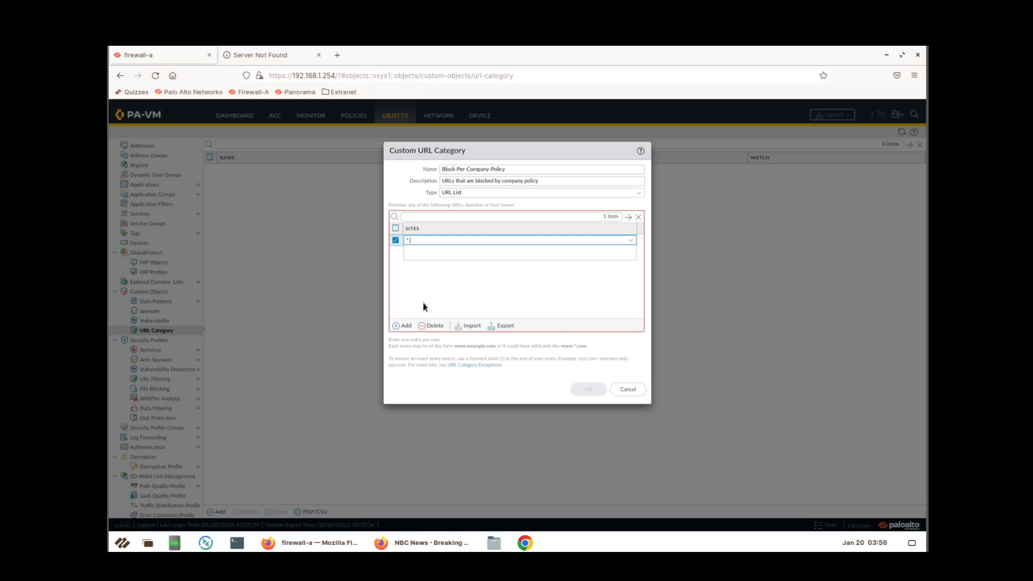
pyautogui.write('bcnew.com')
pyautogui.press('Return')
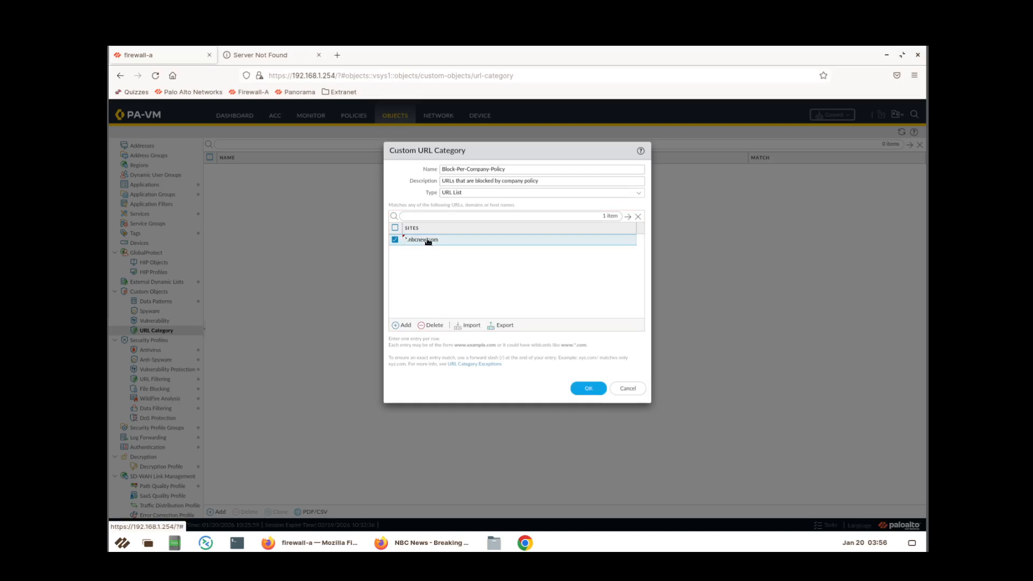
pyautogui.click(428, 239)
pyautogui.click(429, 239)
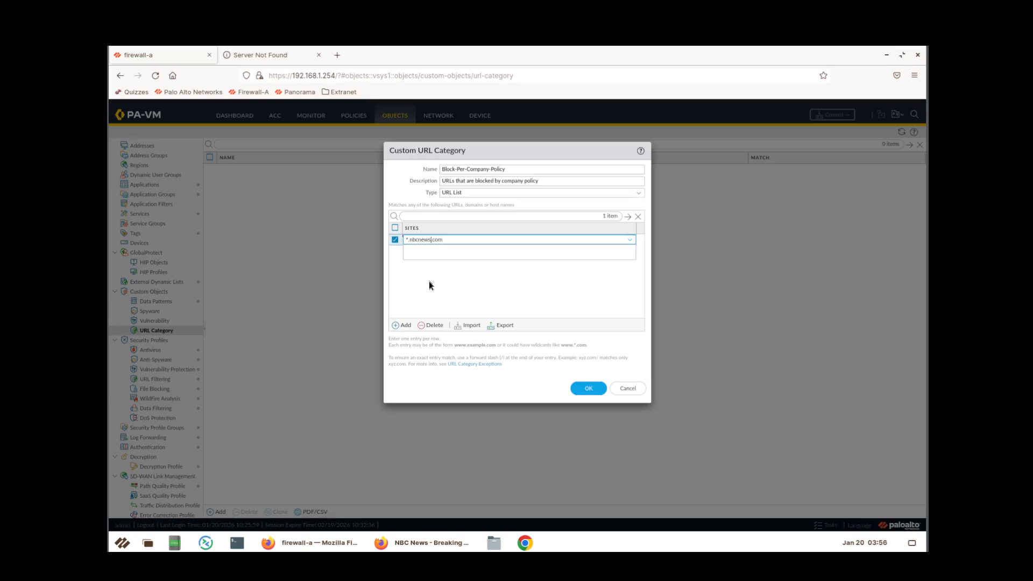
pyautogui.click(429, 282)
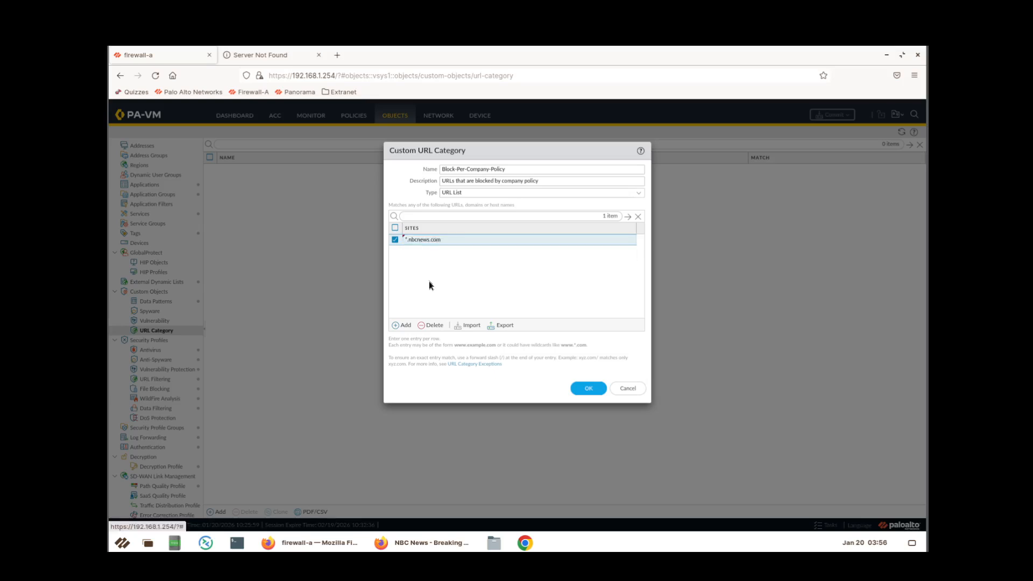
pyautogui.click(402, 326)
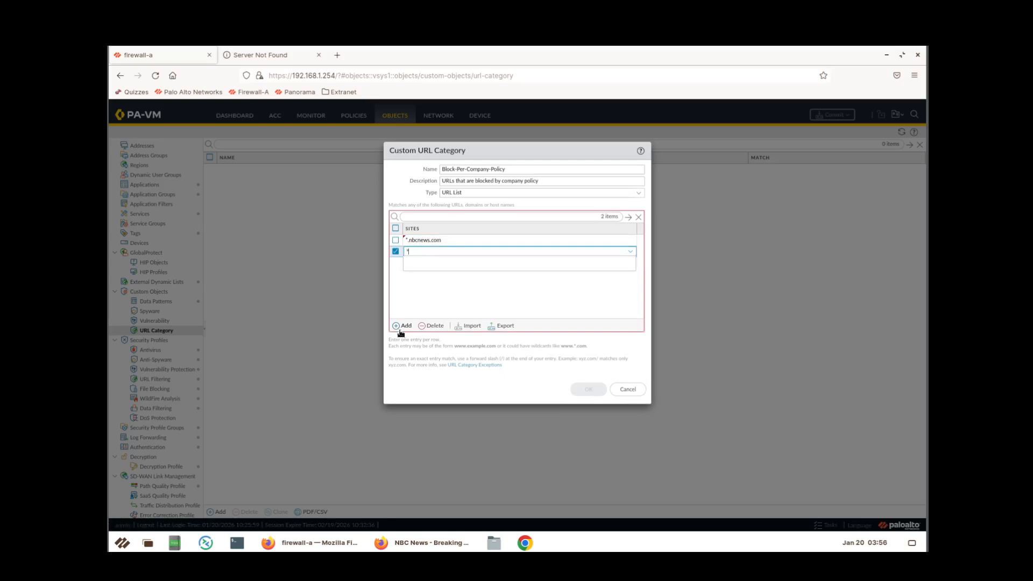
pyautogui.write('*.theguard')
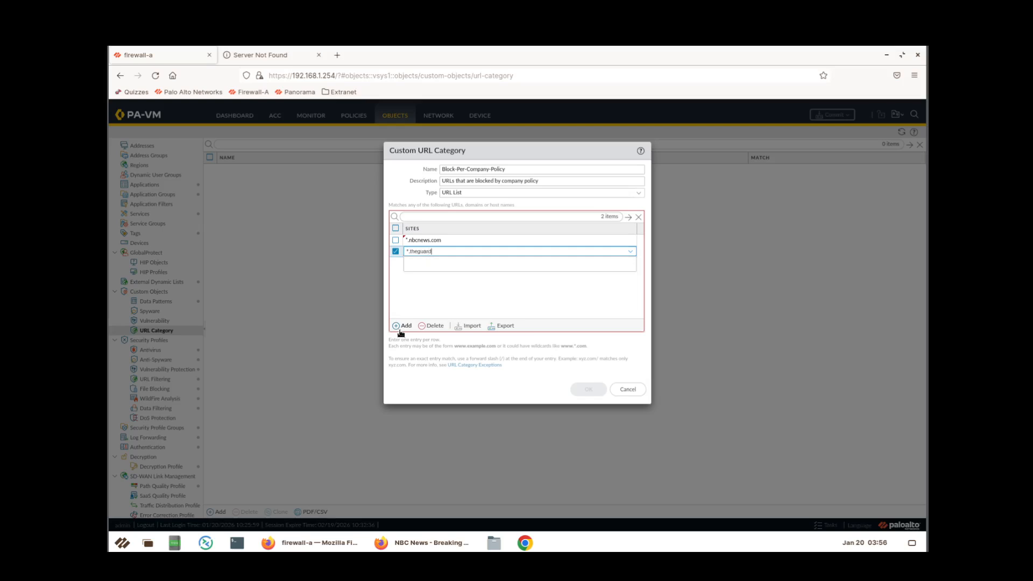
pyautogui.write('ian.com')
pyautogui.click(456, 312)
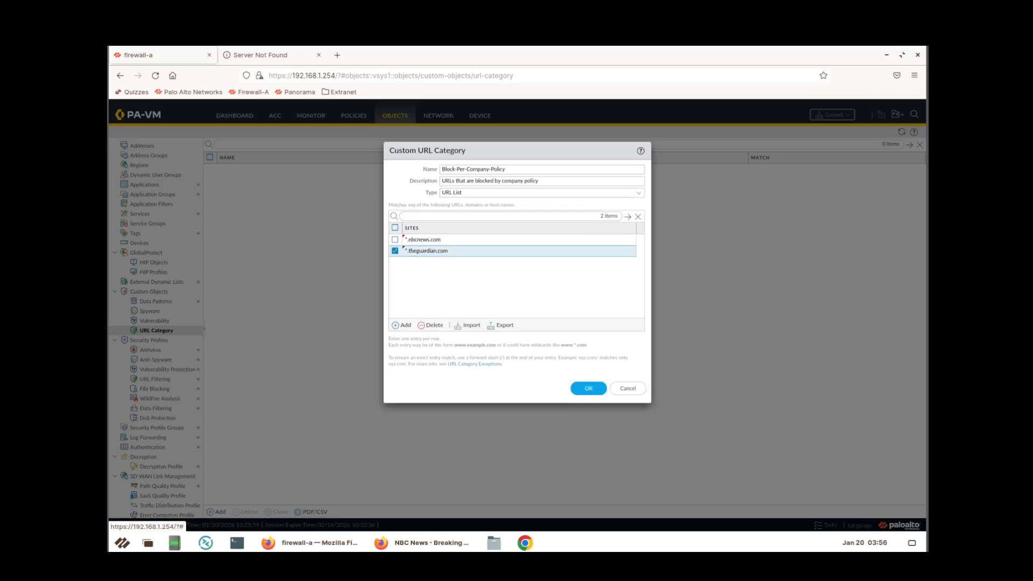
pyautogui.click(589, 387)
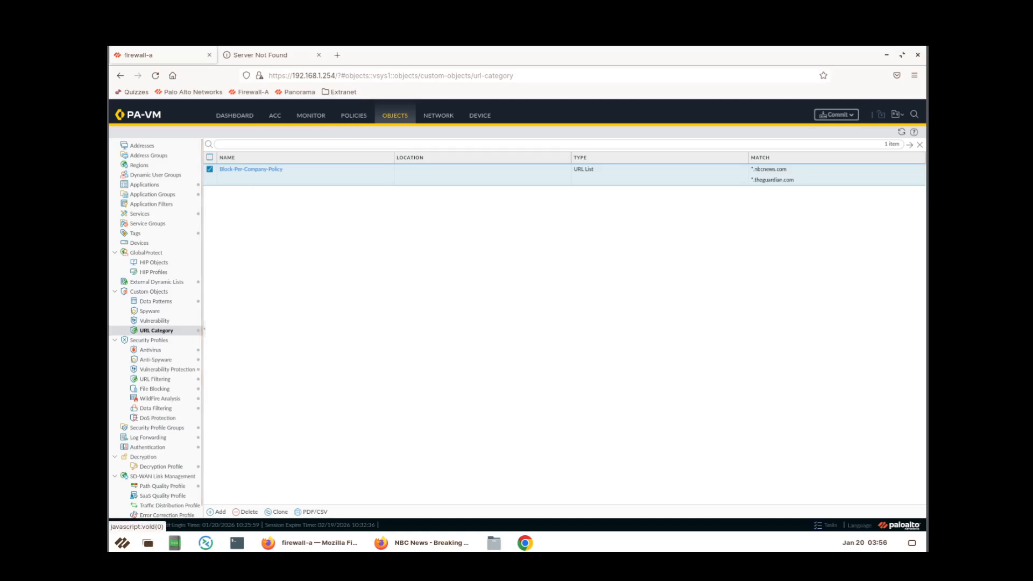
# Add Block-Per-Company-Policy to the Block-Bad-URLs rule's URL categories and open the commit dialog.
pyautogui.click(354, 115)
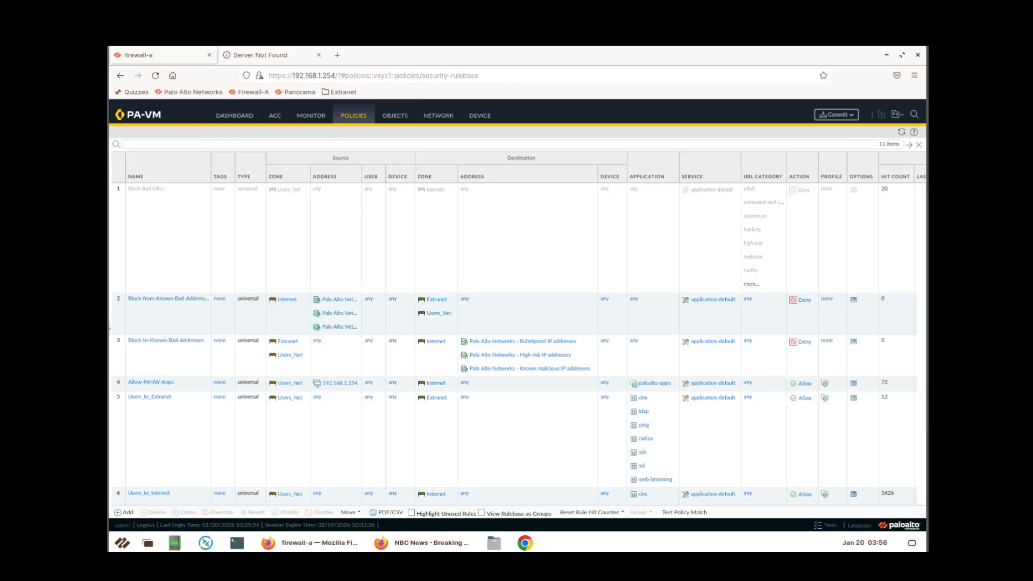
pyautogui.click(143, 195)
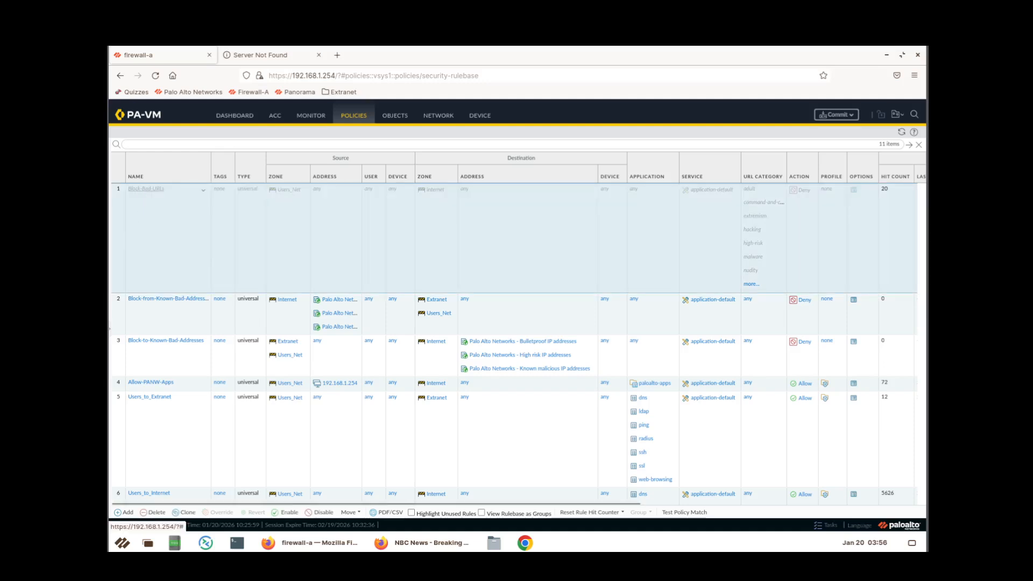
pyautogui.click(169, 345)
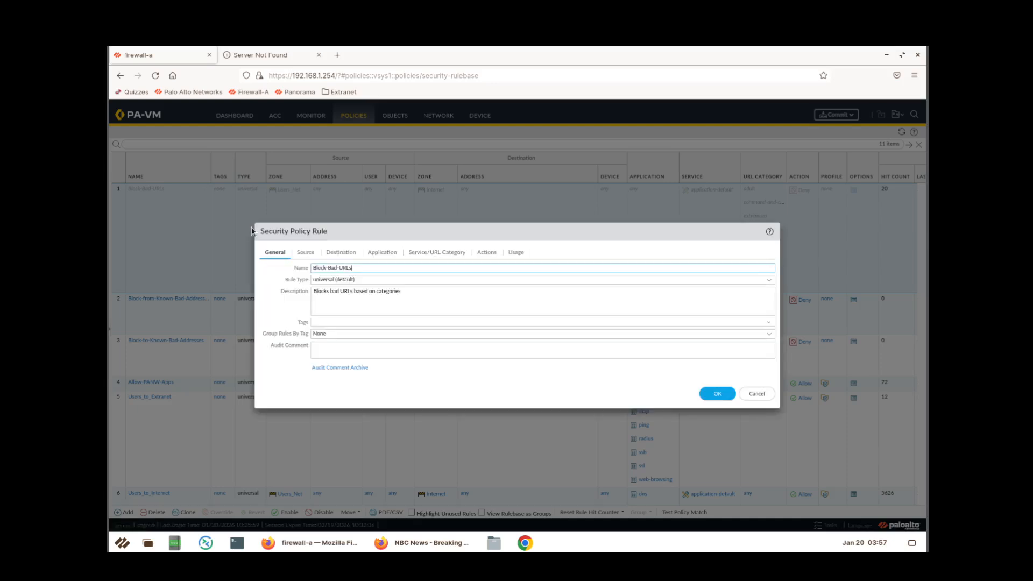
pyautogui.click(449, 256)
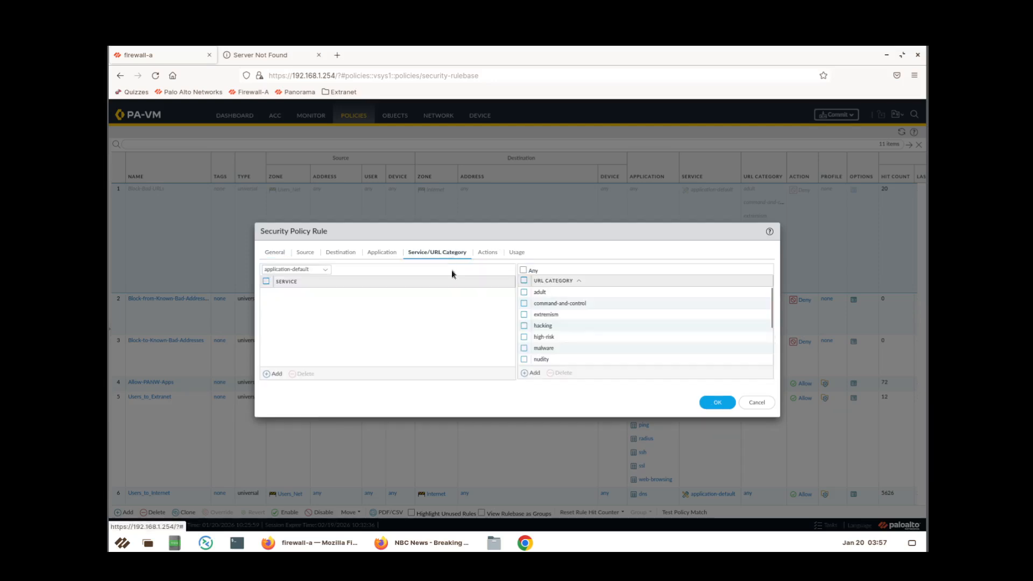
pyautogui.click(532, 377)
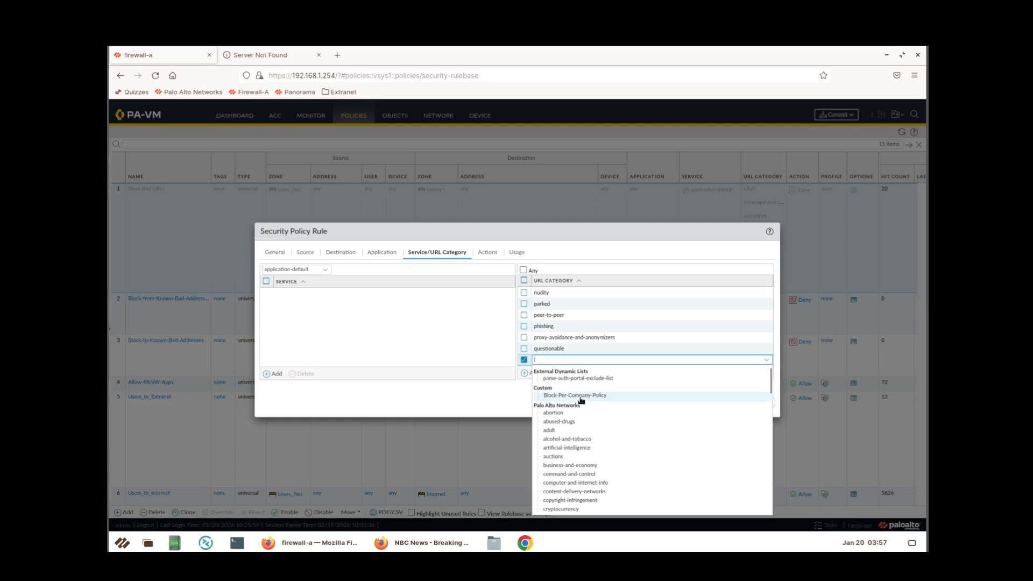
pyautogui.click(580, 396)
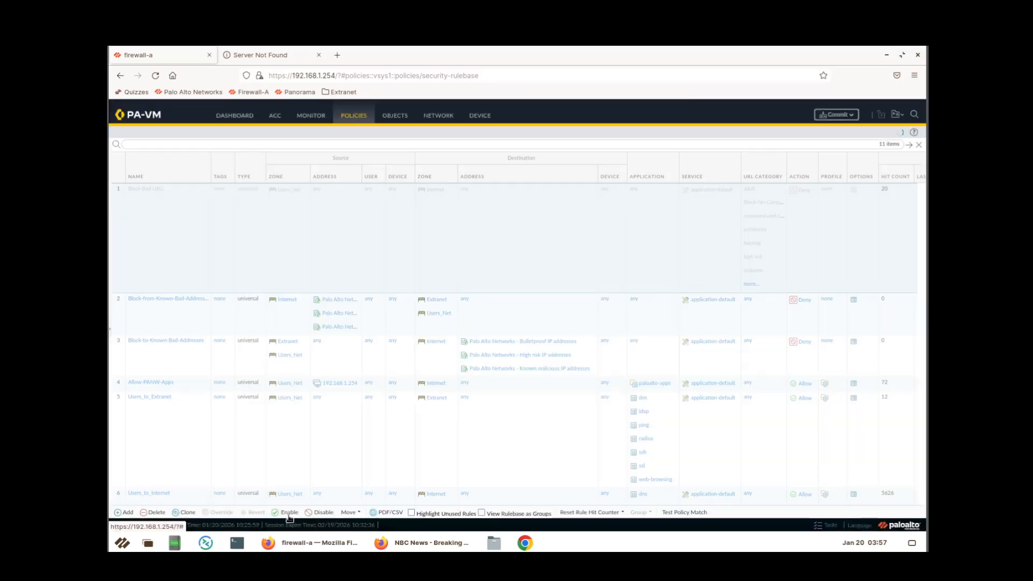
pyautogui.click(289, 515)
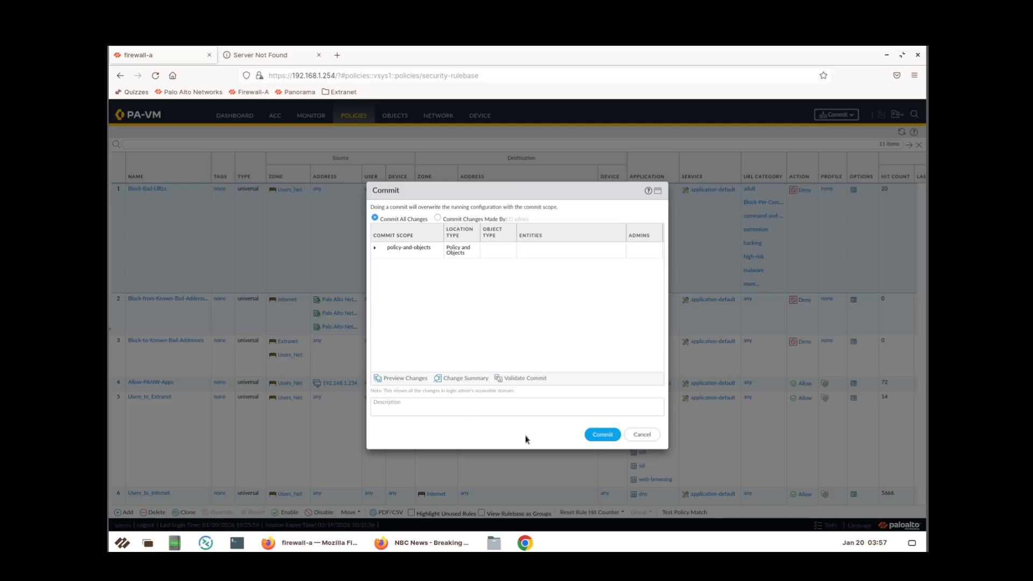
# Commit all changes to the firewall and bring the NBC News window back.
pyautogui.click(603, 435)
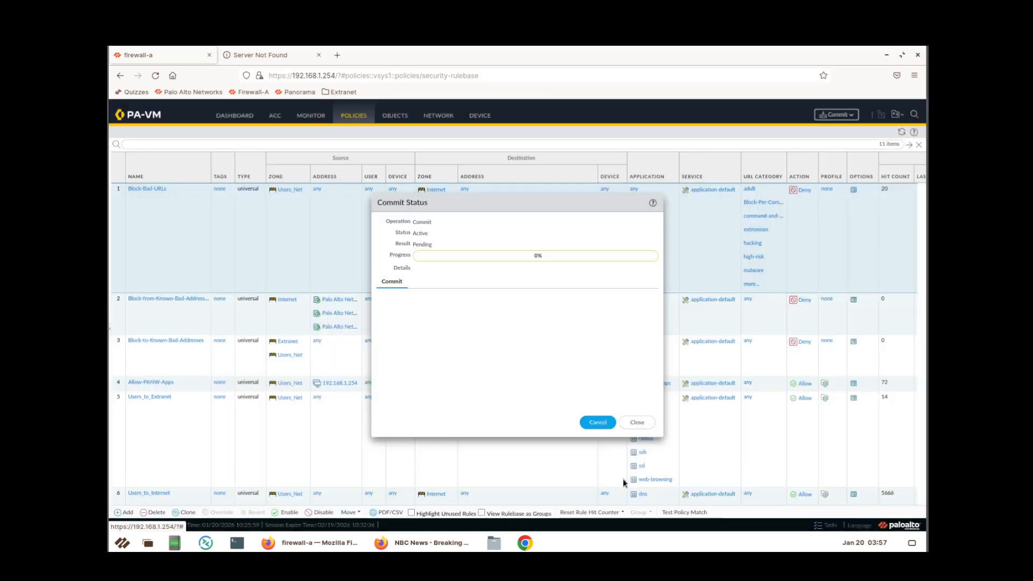
pyautogui.click(636, 424)
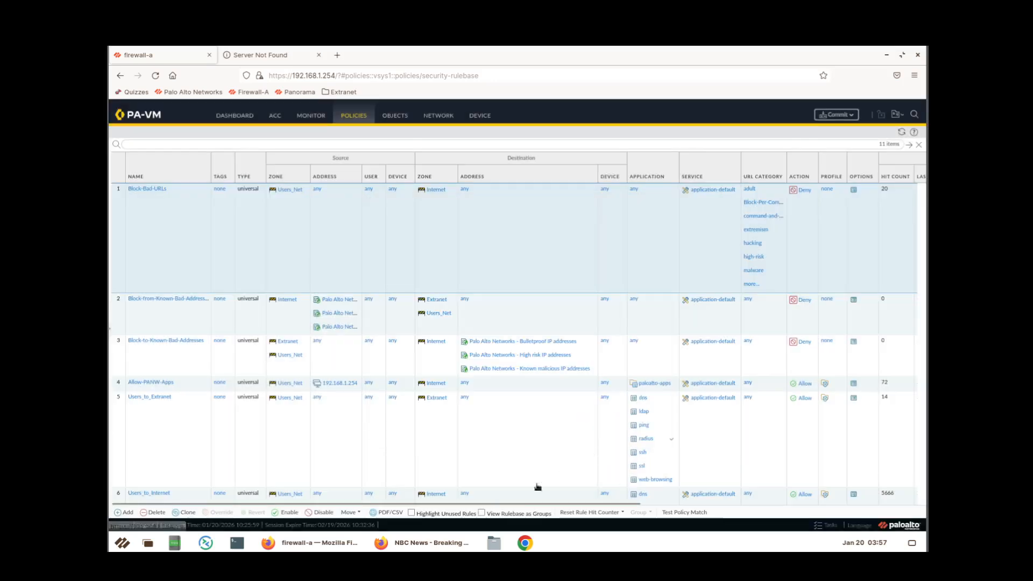
pyautogui.click(425, 543)
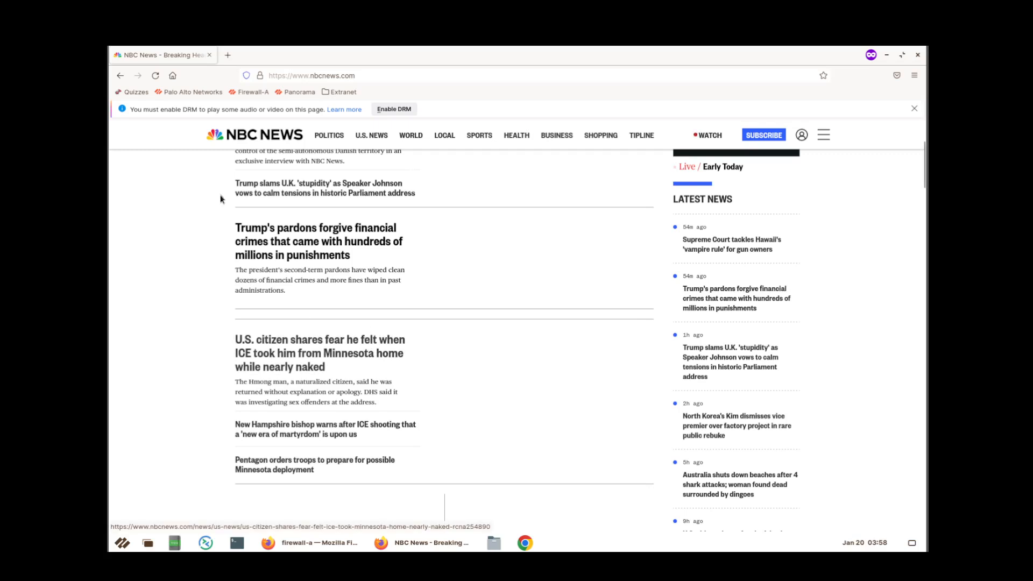
# Reload the NBC News page several times to test the new block.
pyautogui.click(155, 75)
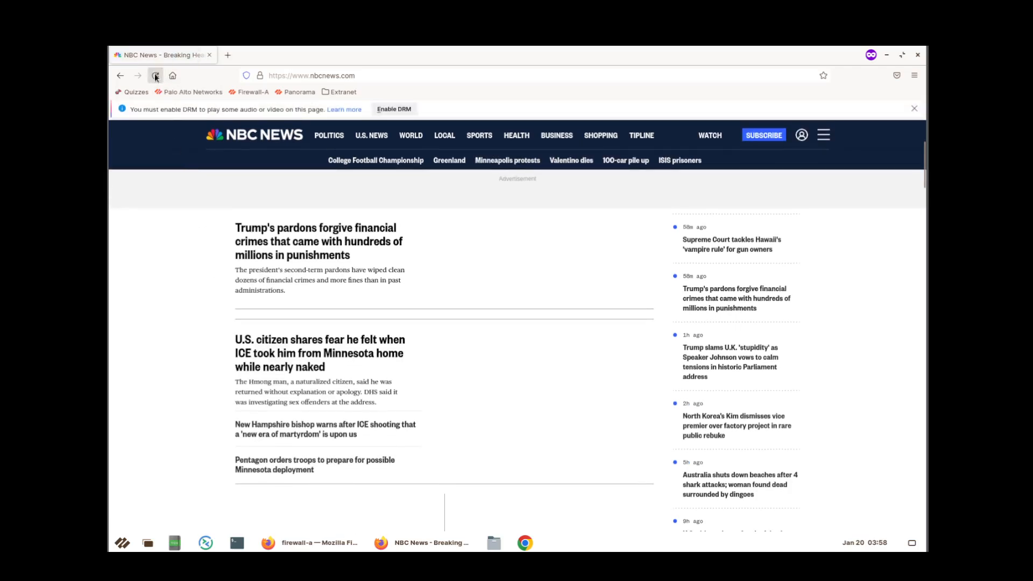
pyautogui.press('F5')
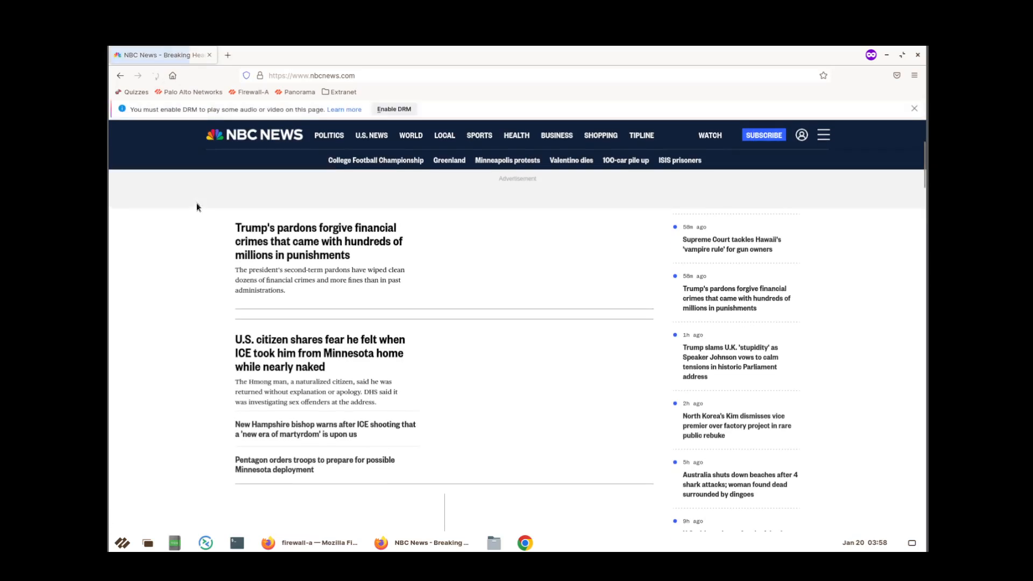
pyautogui.click(156, 75)
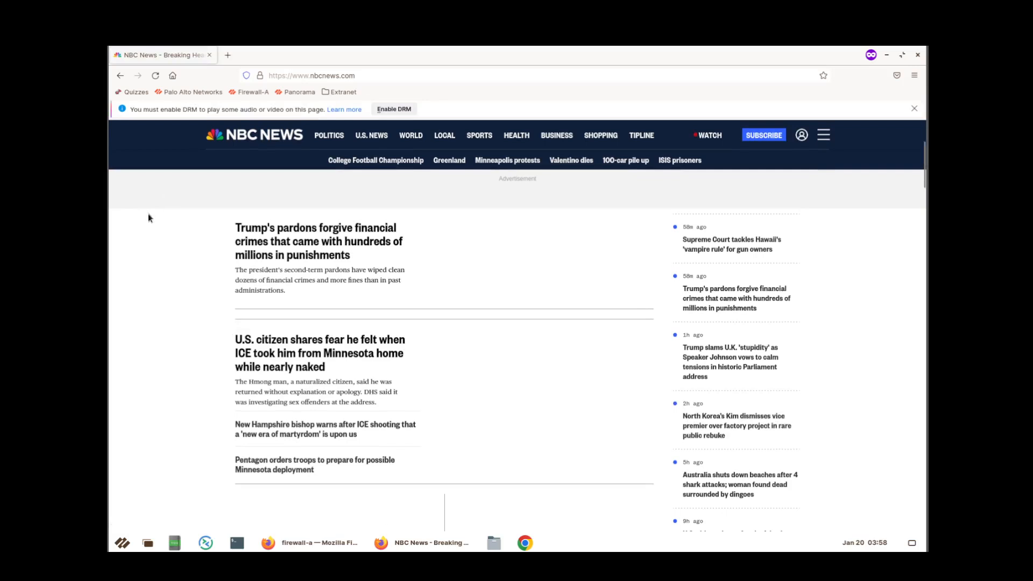
pyautogui.click(155, 76)
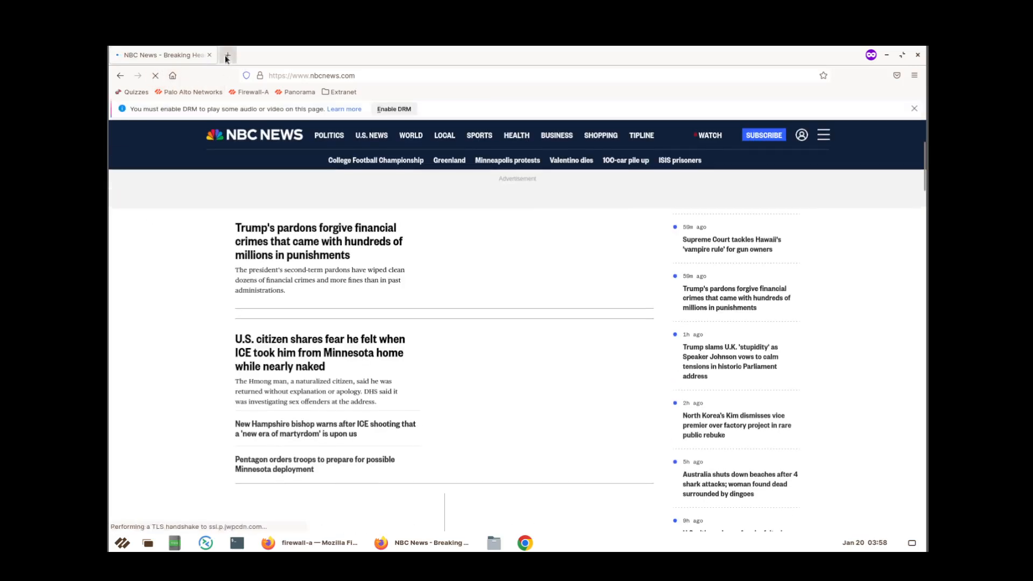
pyautogui.click(227, 55)
pyautogui.click(209, 56)
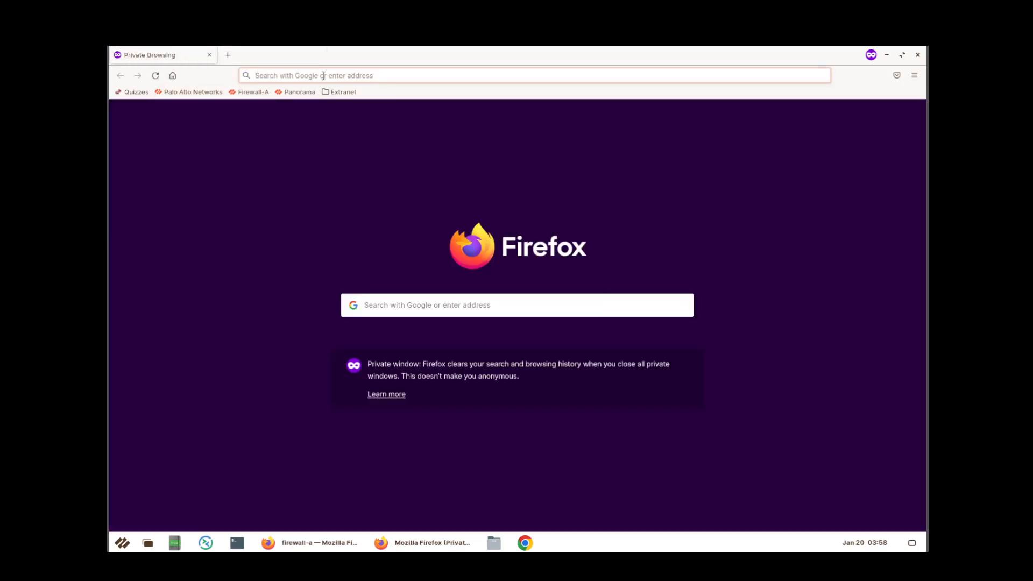
pyautogui.write('www.')
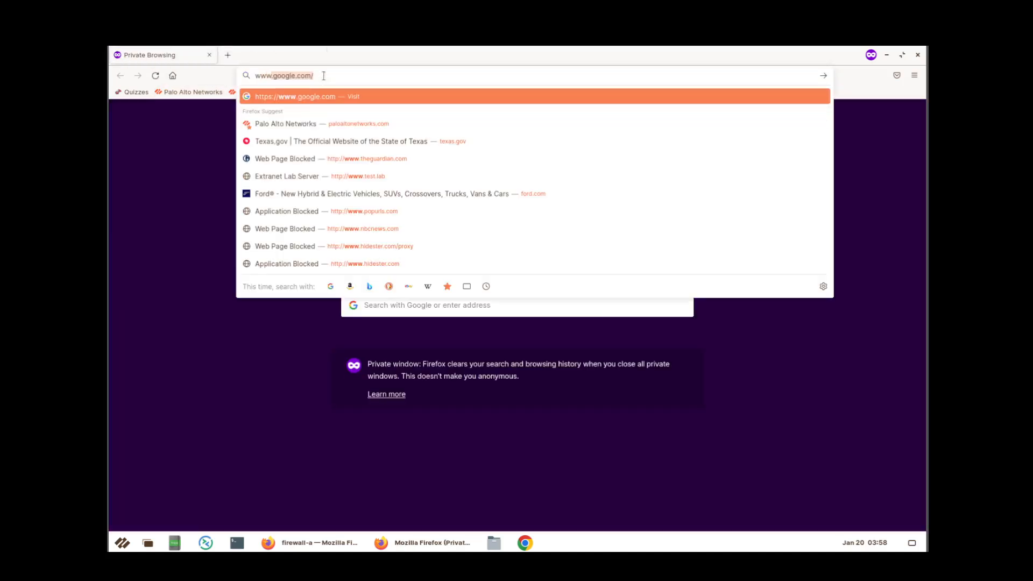
pyautogui.press('BackSpace')
pyautogui.write('.nbc')
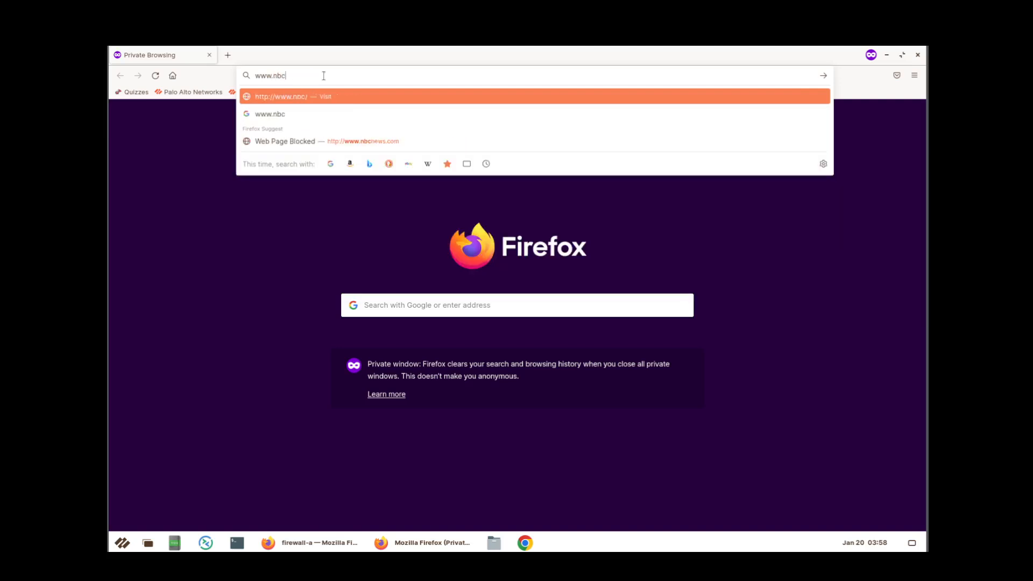
pyautogui.write('news.com')
pyautogui.press('Return')
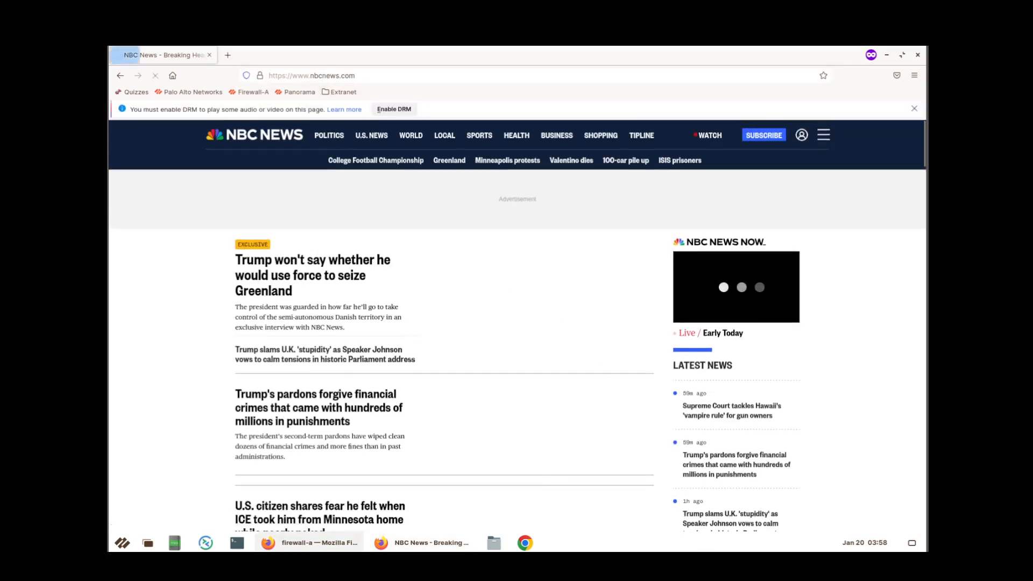
pyautogui.click(268, 543)
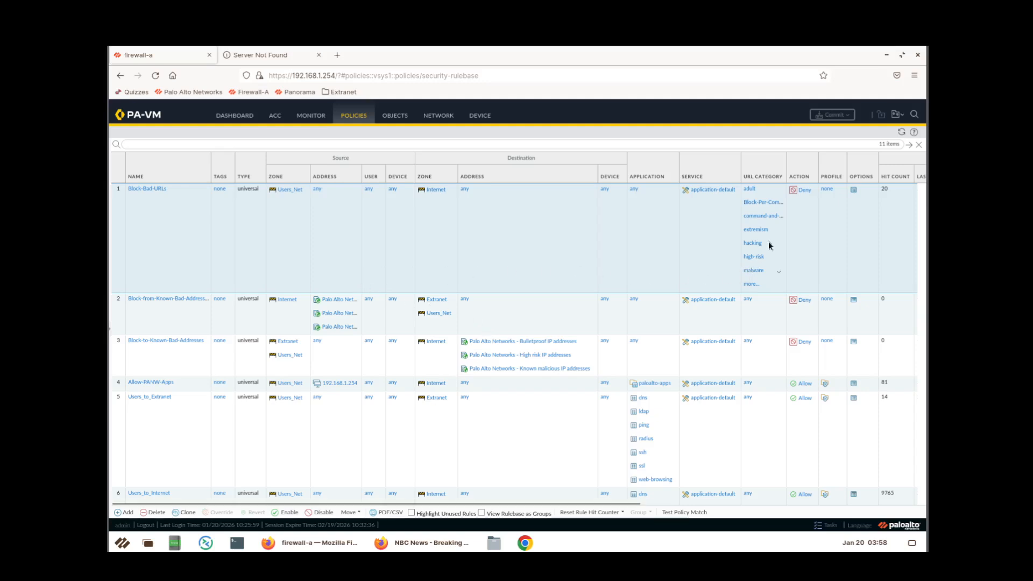
# Return to the firewall console and show the custom URL Category list with Block-Per-Company-Policy.
pyautogui.click(258, 56)
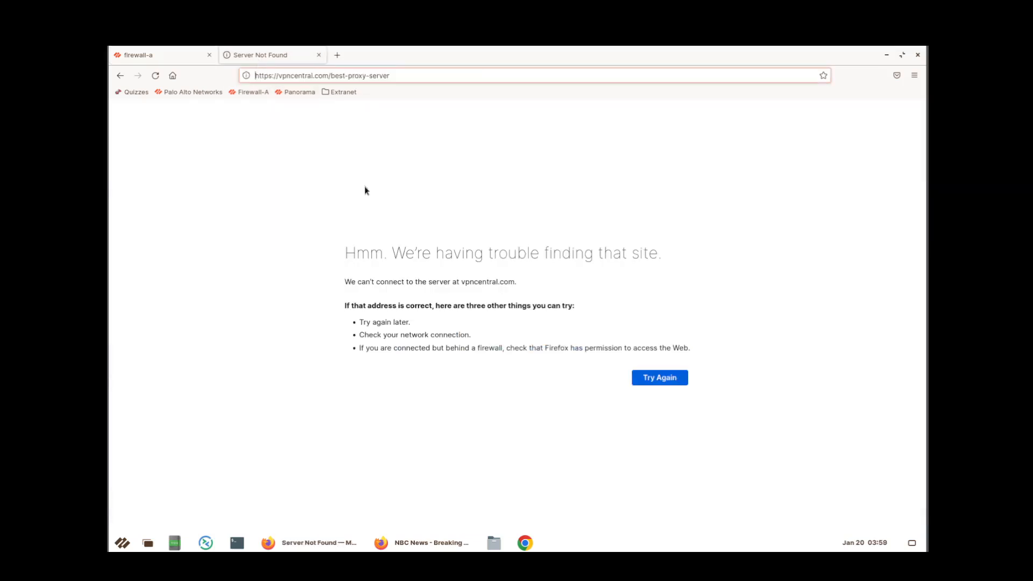
pyautogui.click(431, 542)
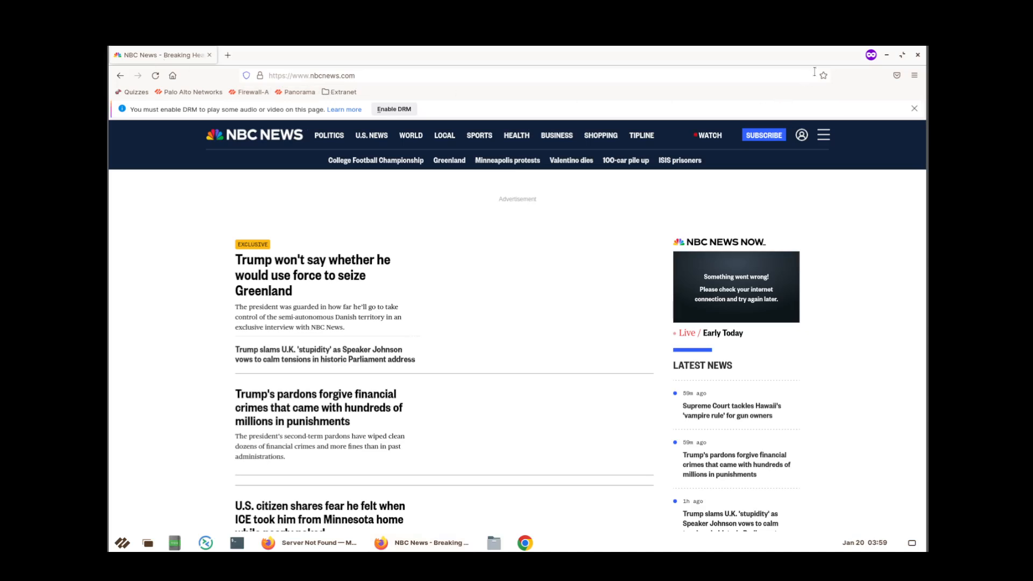
pyautogui.click(887, 54)
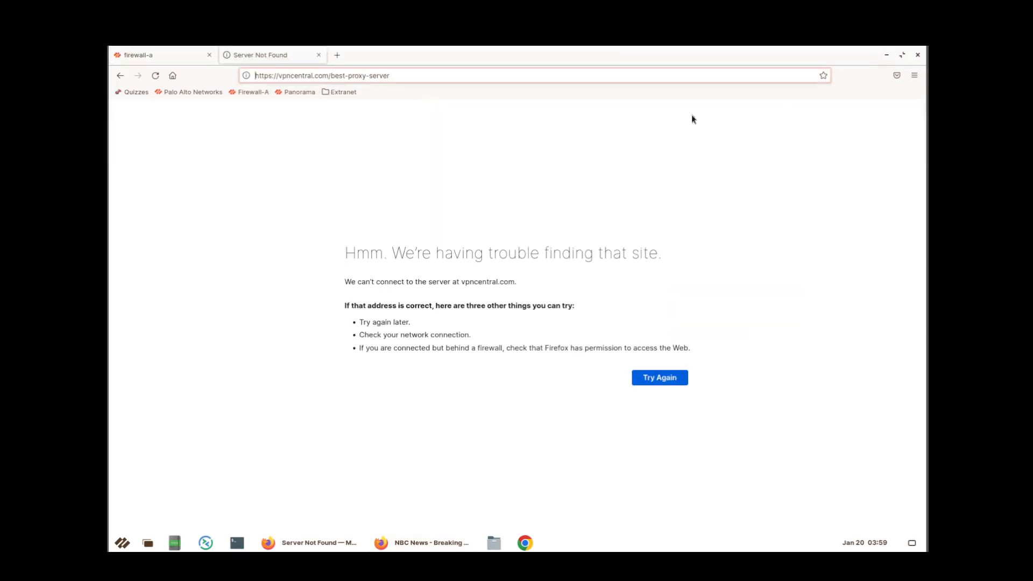
pyautogui.click(168, 57)
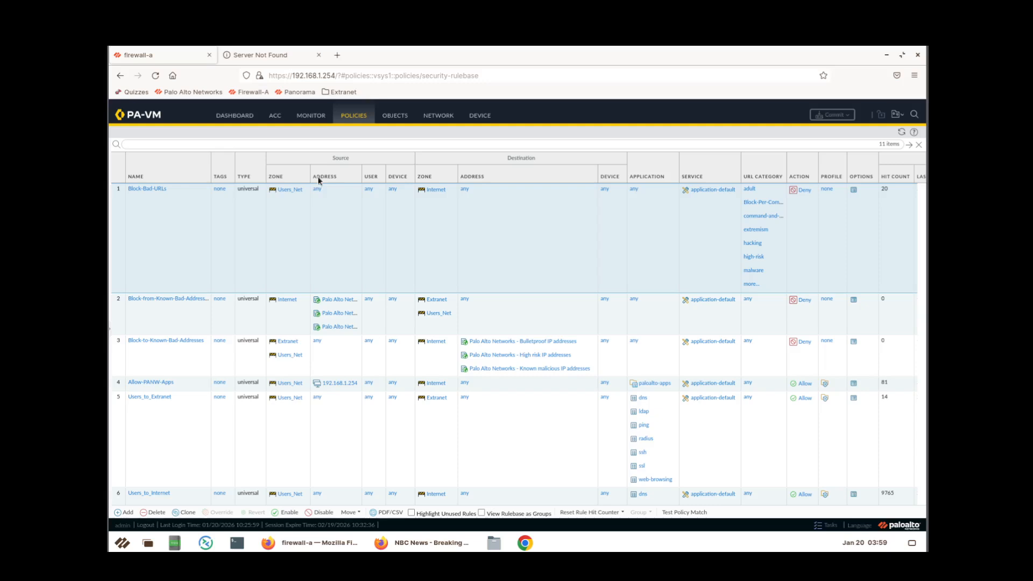
pyautogui.click(393, 118)
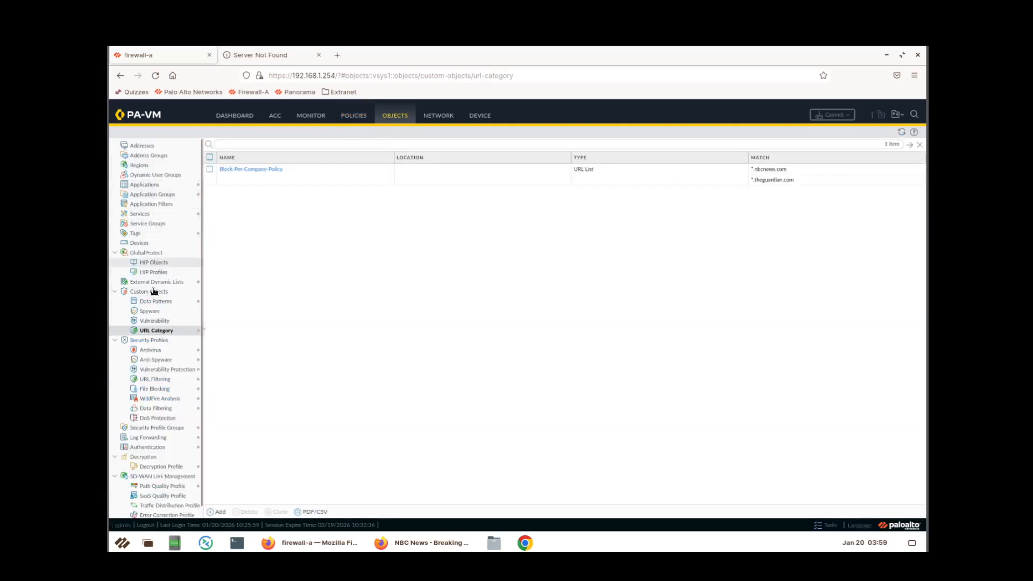
# Reopen Block-Per-Company-Policy, dismiss the trailing-slash popup, save it unchanged and start a commit.
pyautogui.click(257, 171)
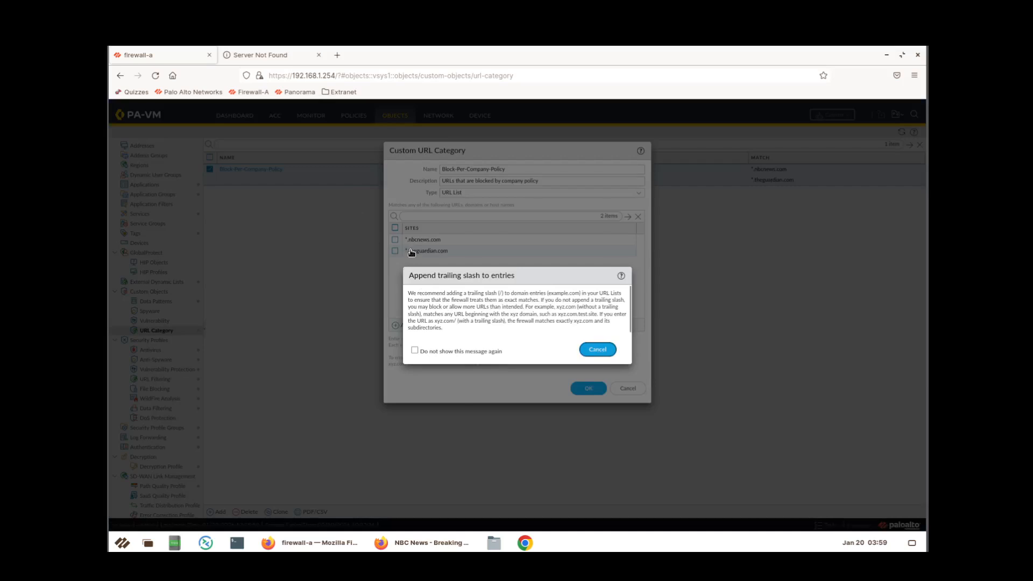
pyautogui.click(610, 352)
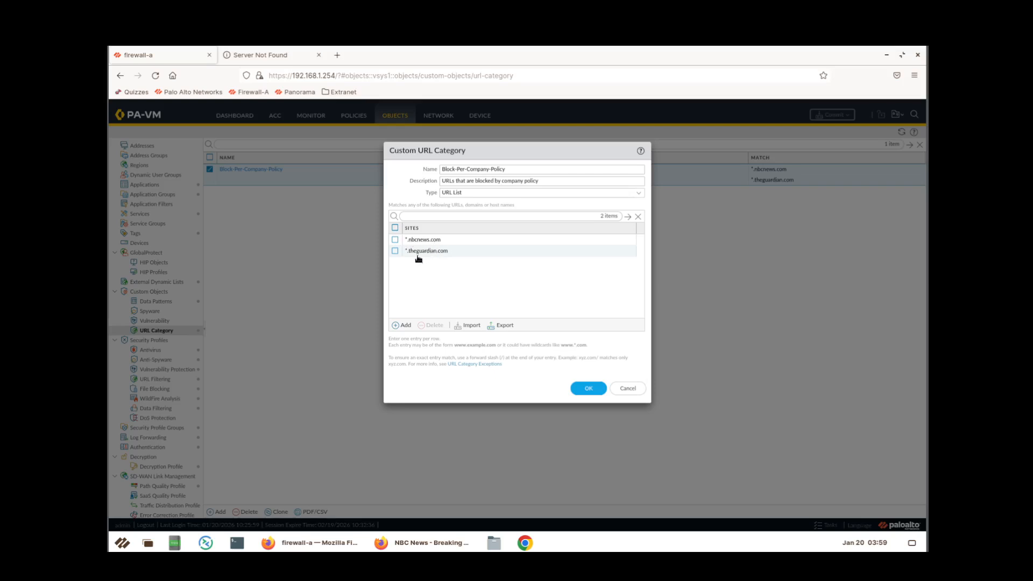
pyautogui.click(586, 390)
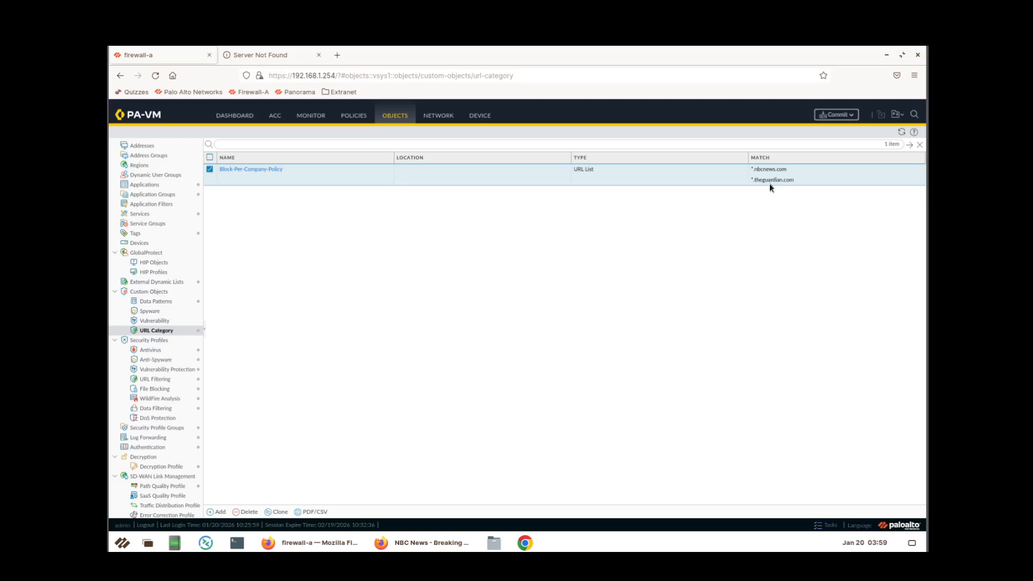
pyautogui.click(837, 115)
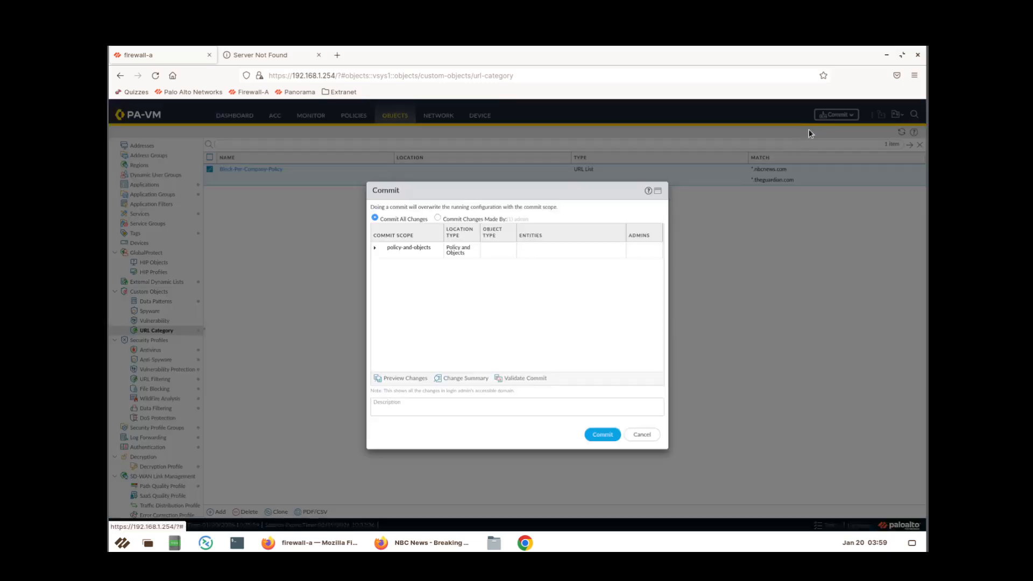
# Commit the configuration to the firewall, then bring the NBC News window forward.
pyautogui.click(608, 434)
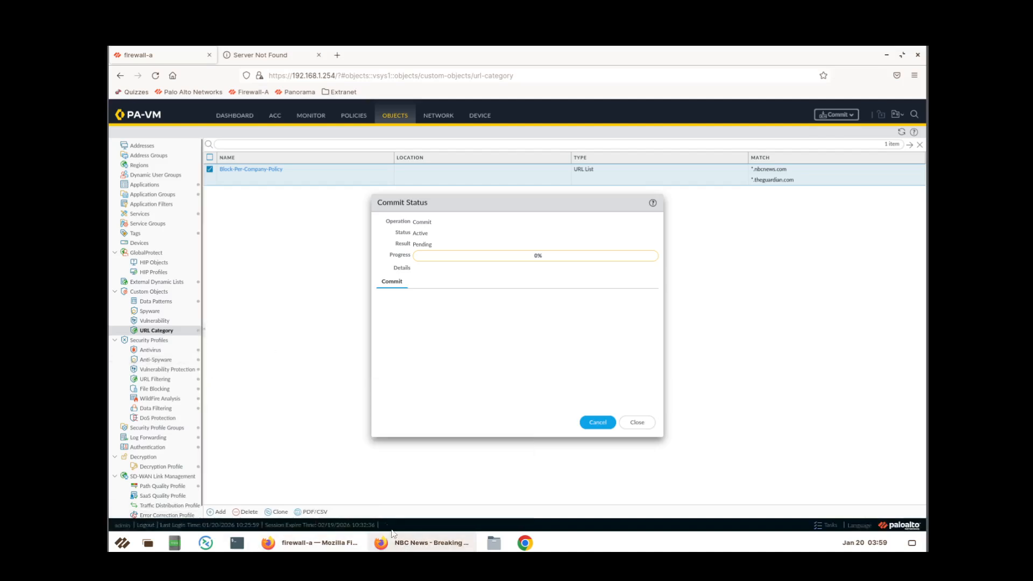
pyautogui.click(425, 542)
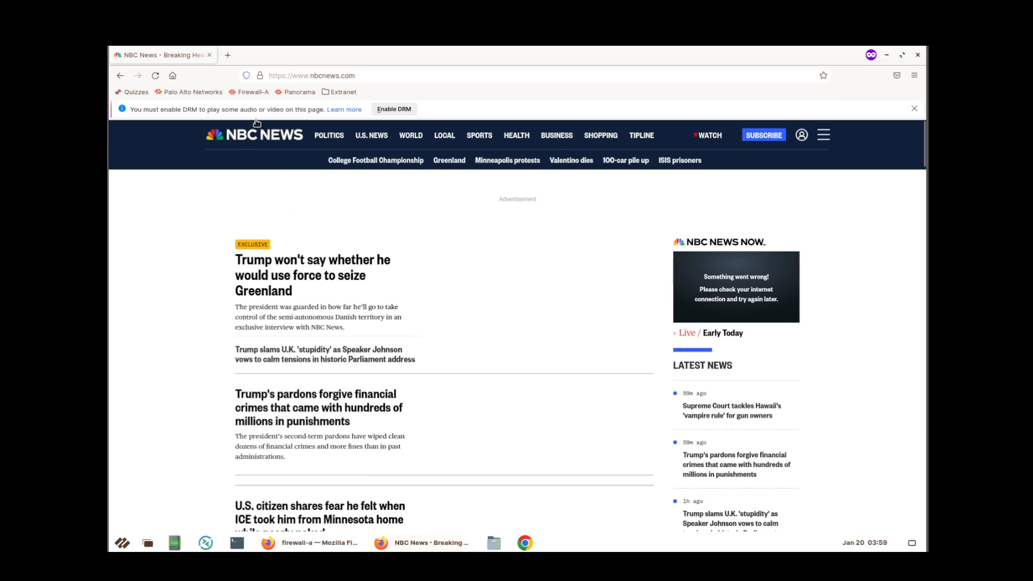
pyautogui.click(225, 58)
pyautogui.click(209, 55)
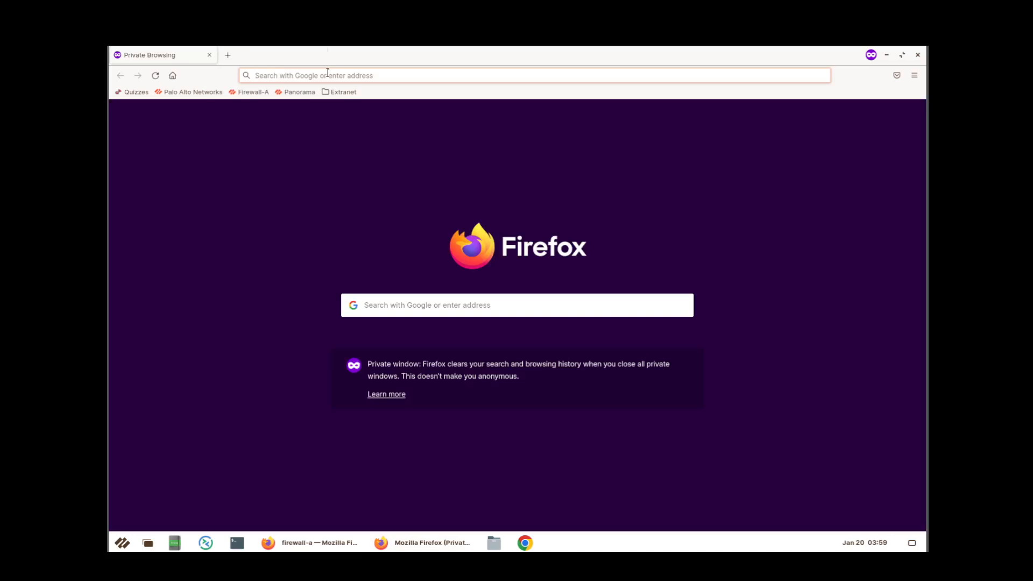
pyautogui.write('www.the')
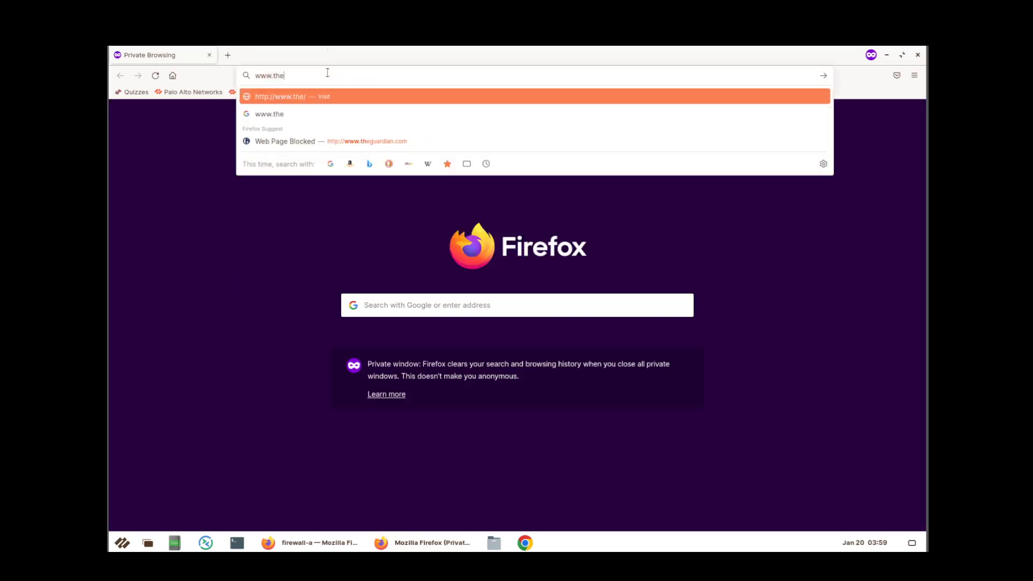
pyautogui.write('guardian.com')
pyautogui.press('Return')
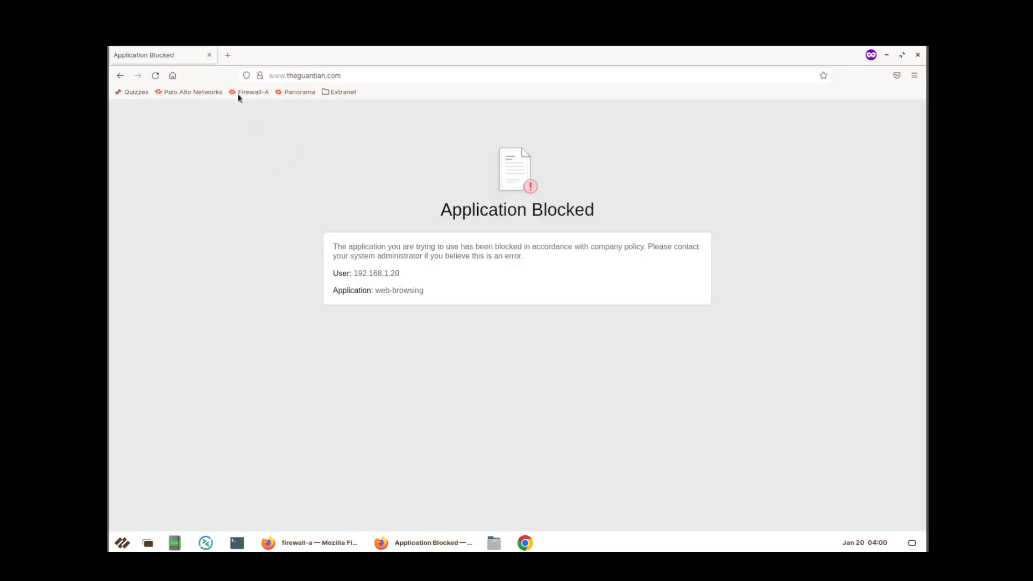
pyautogui.click(226, 54)
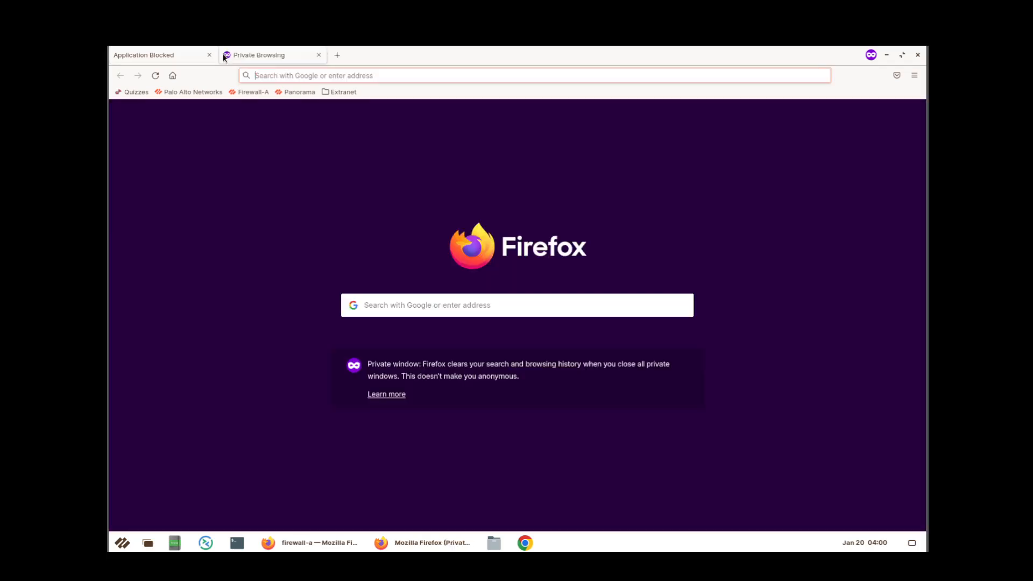
pyautogui.write('www.')
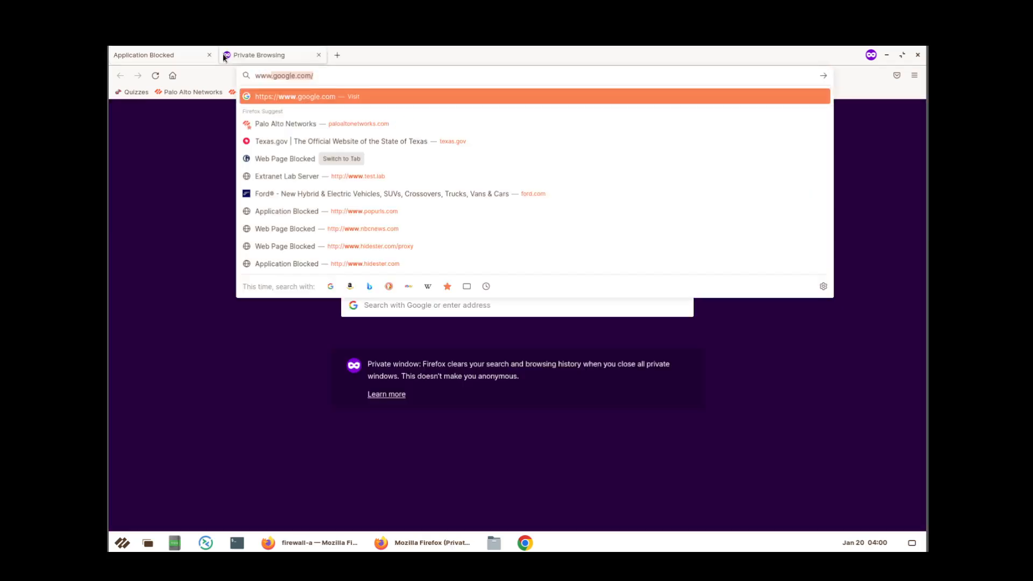
pyautogui.write('nbcnew')
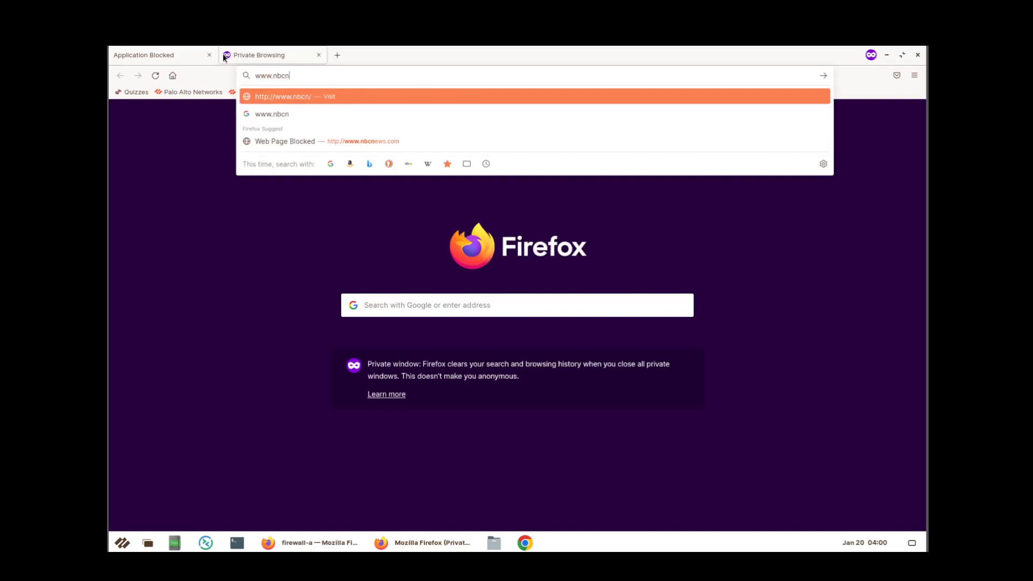
pyautogui.write('s.com')
pyautogui.press('Return')
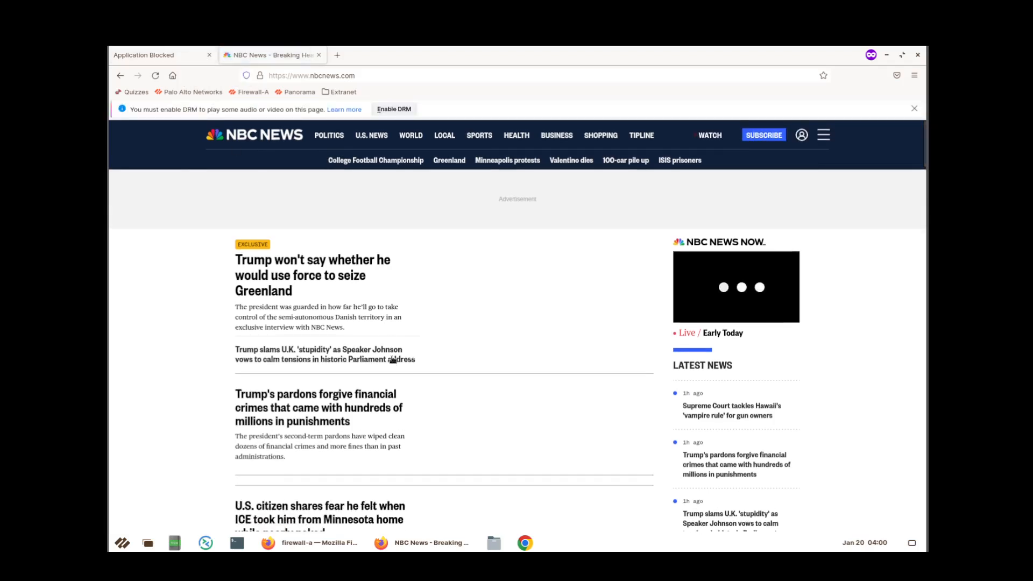
# Back in the firewall console, close the commit status and permanently dismiss the trailing-slash recommendation.
pyautogui.click(312, 543)
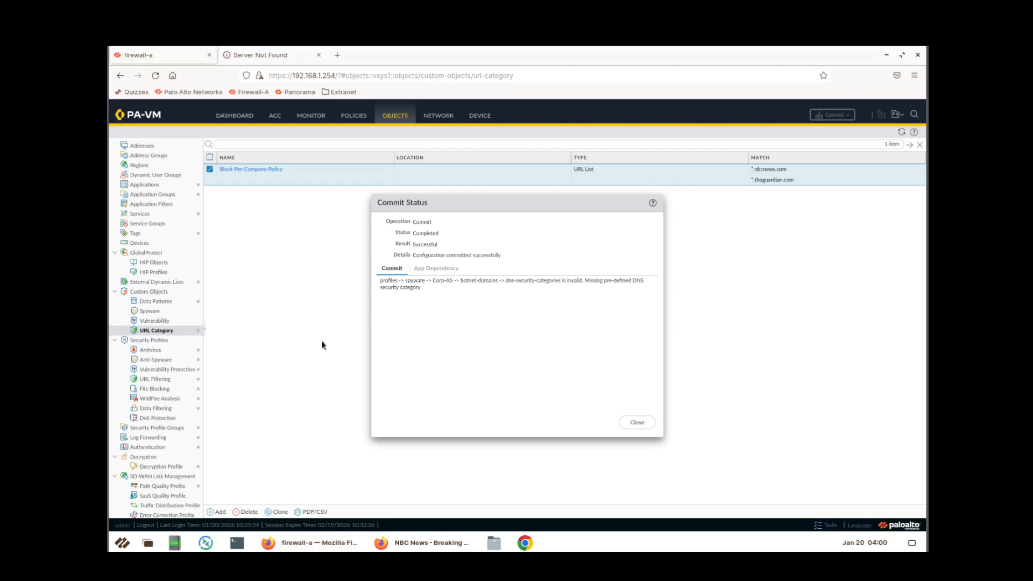
pyautogui.click(637, 421)
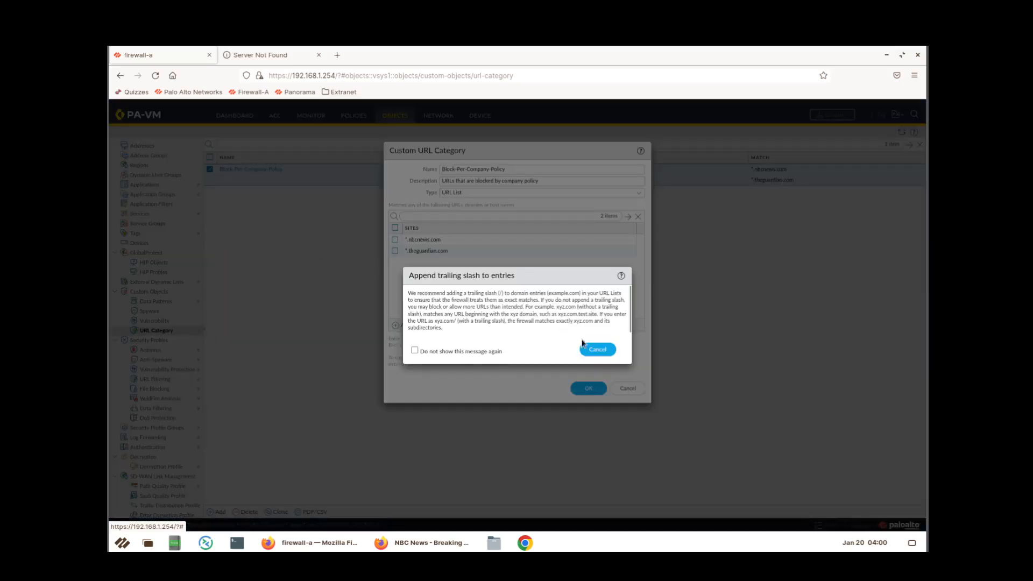
pyautogui.click(414, 352)
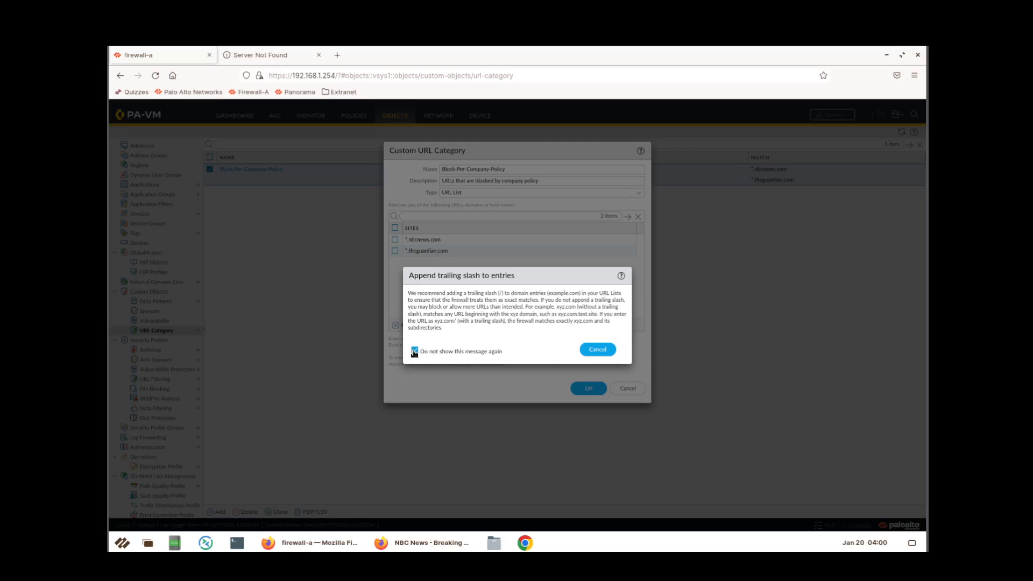
pyautogui.click(588, 353)
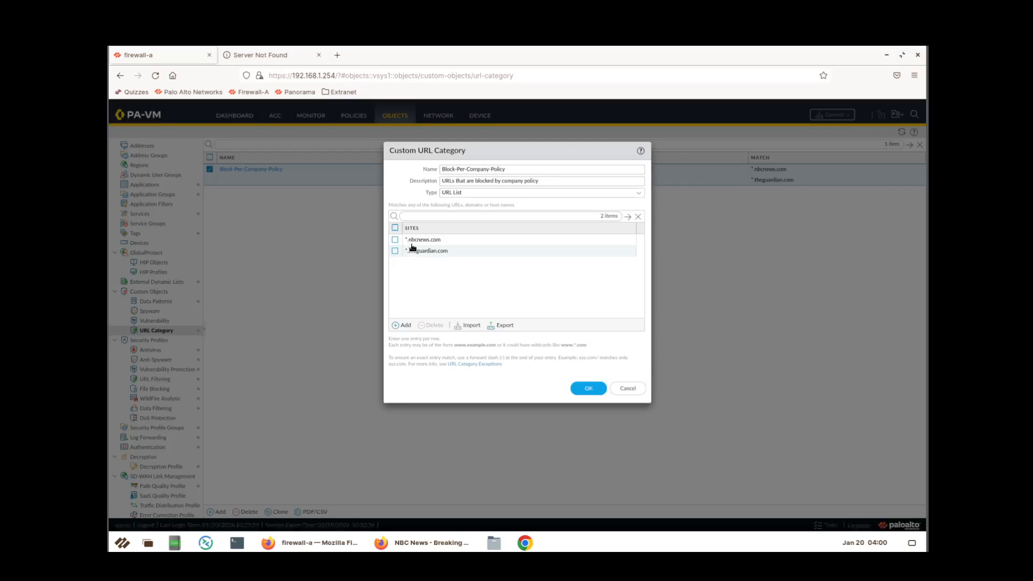
# Re-enter *.nbcnews.com in Block-Per-Company-Policy, save the category and close the commit status.
pyautogui.click(417, 241)
pyautogui.click(444, 240)
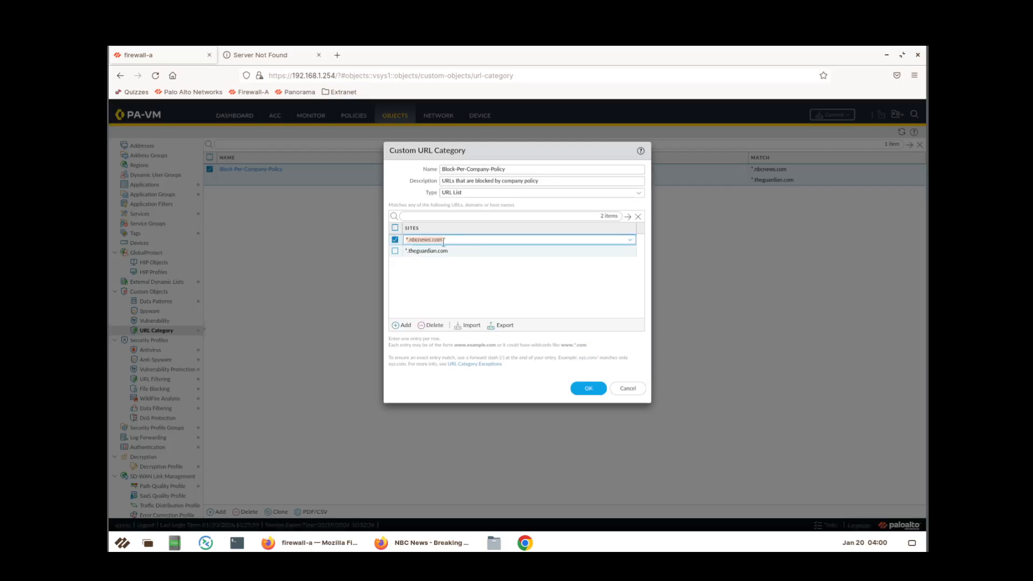
pyautogui.write('*.nb')
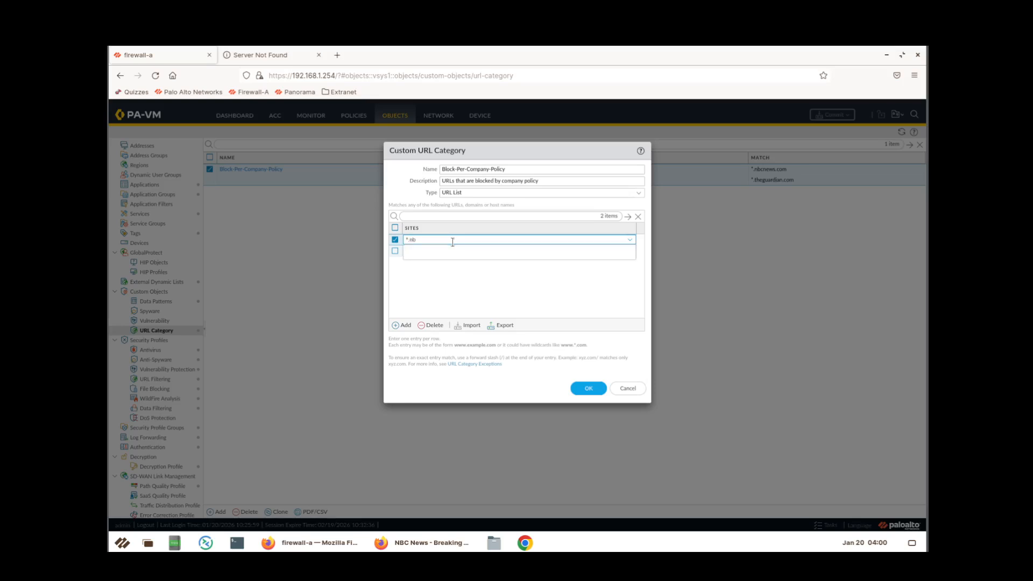
pyautogui.write('cnews.com')
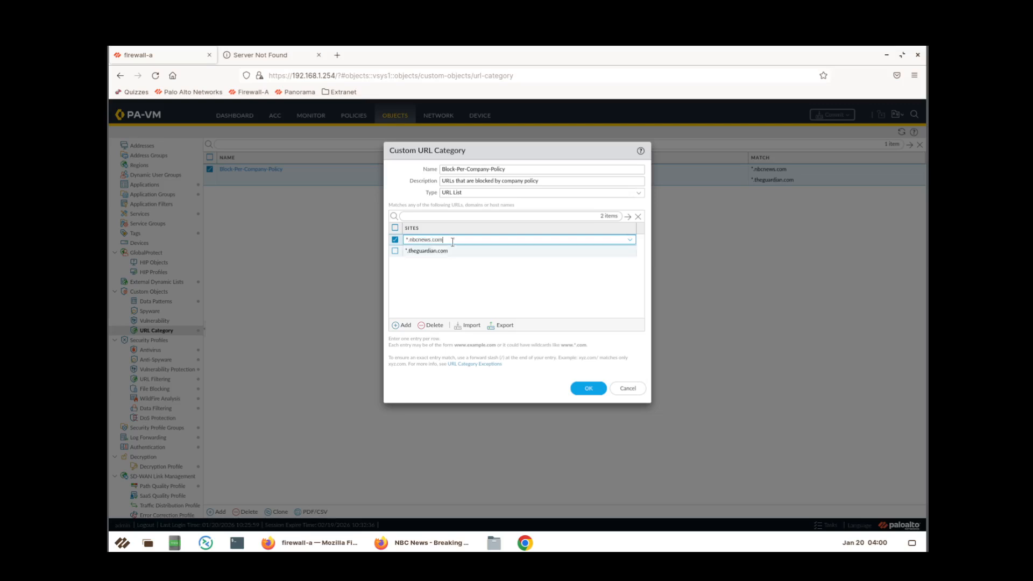
pyautogui.click(458, 276)
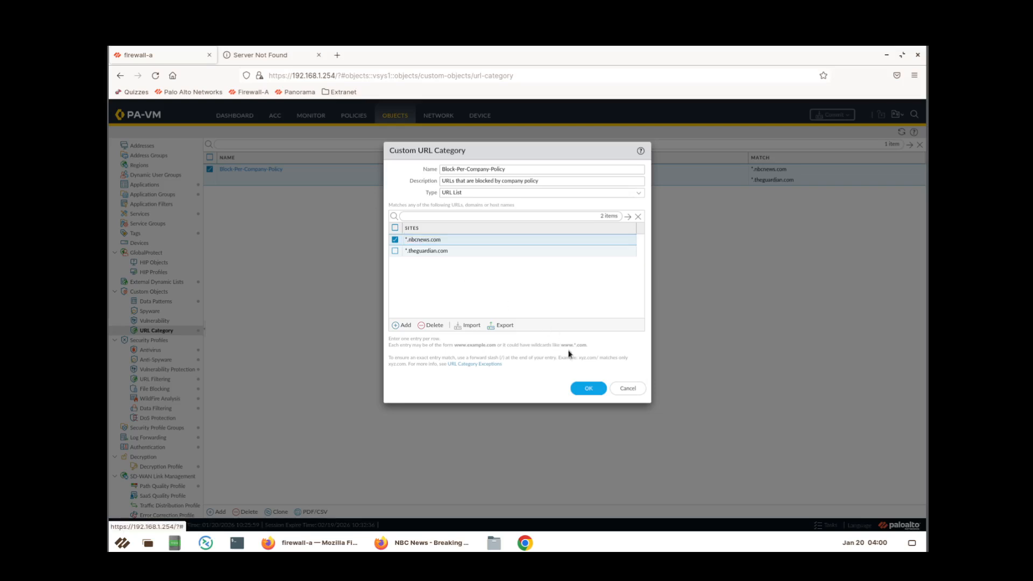
pyautogui.click(589, 388)
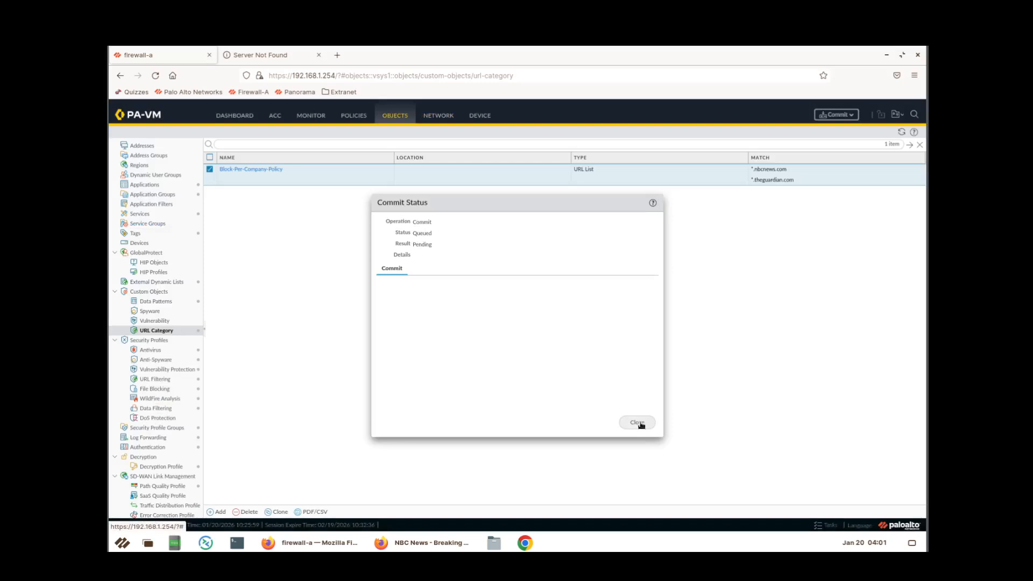
pyautogui.click(637, 422)
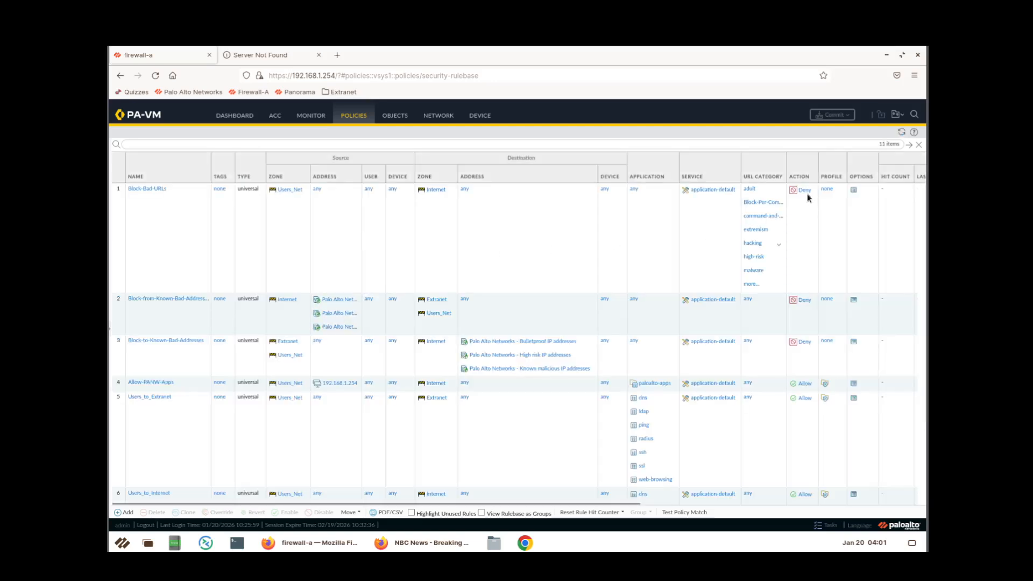
# View all URL categories on the Block-Bad-URLs rule, then close the list without changes.
pyautogui.click(751, 289)
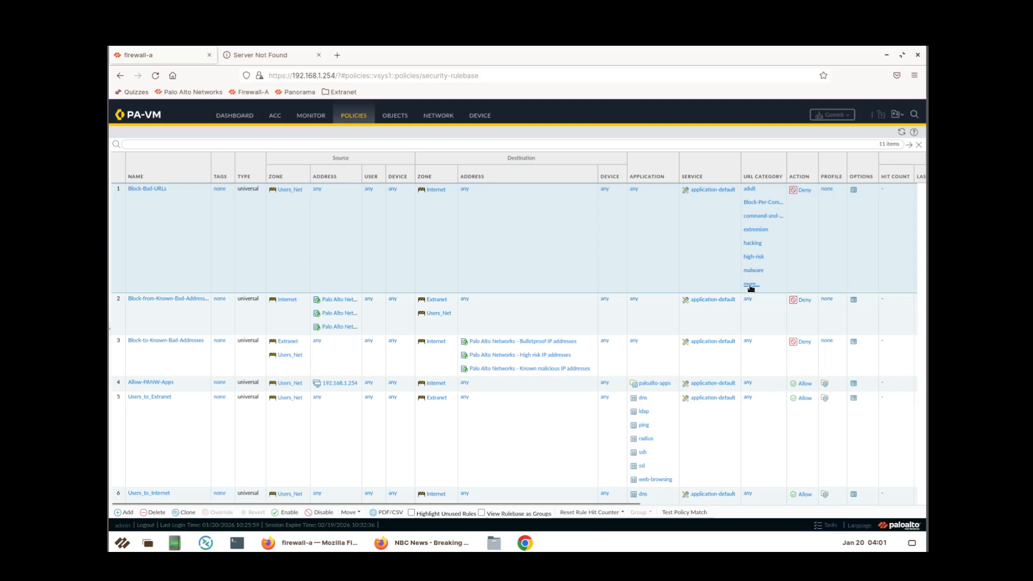
pyautogui.click(752, 283)
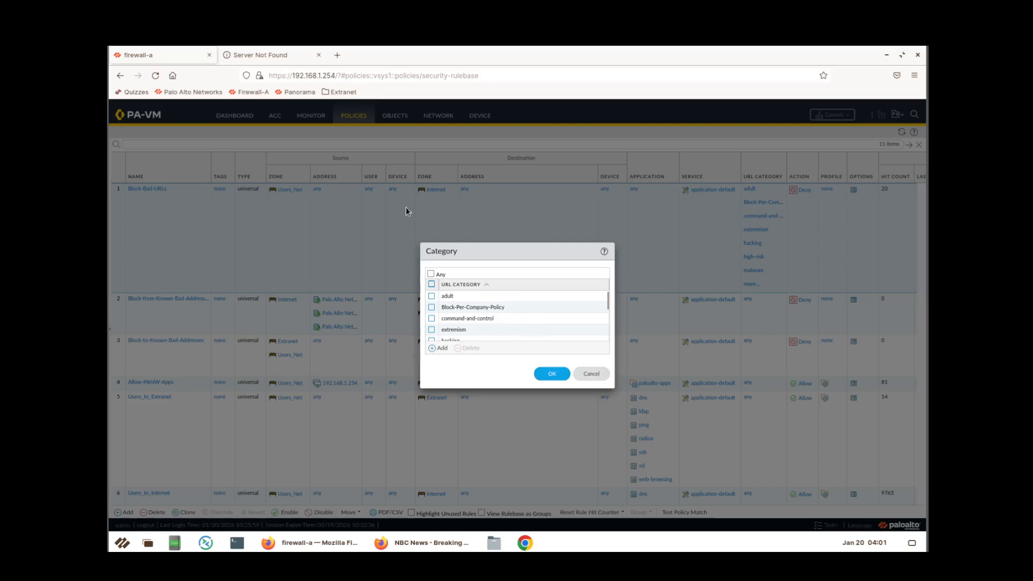
pyautogui.press('Escape')
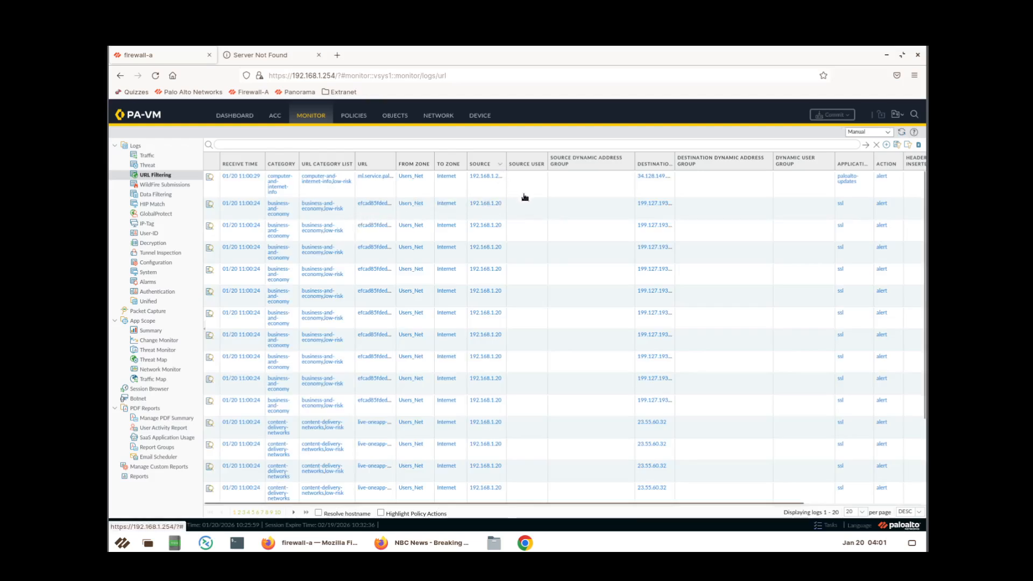
# Fit the log columns, review Block-Bad-URLs denials in the Traffic log, then minimize the console.
pyautogui.click(500, 164)
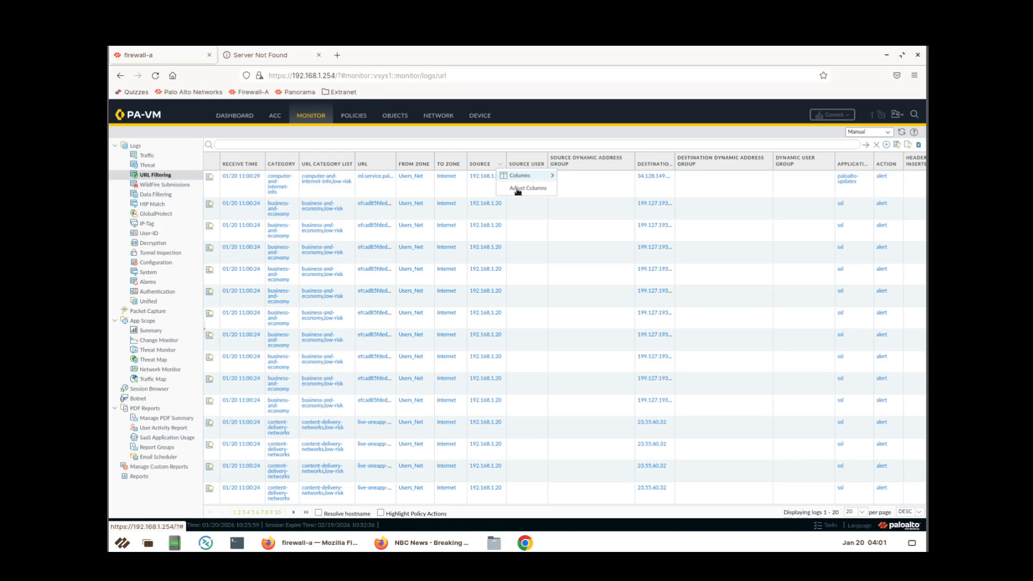
pyautogui.click(517, 189)
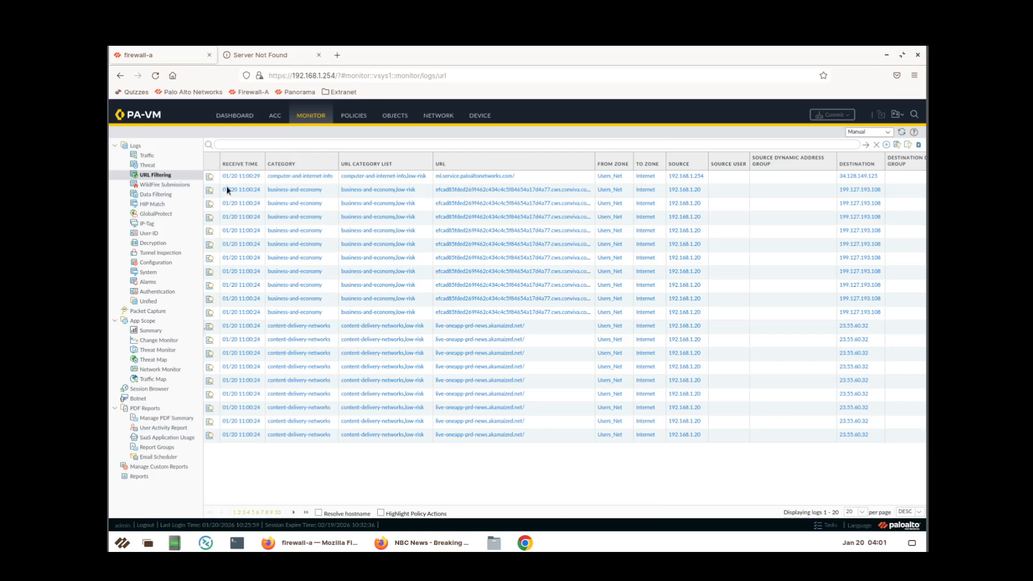
pyautogui.click(147, 155)
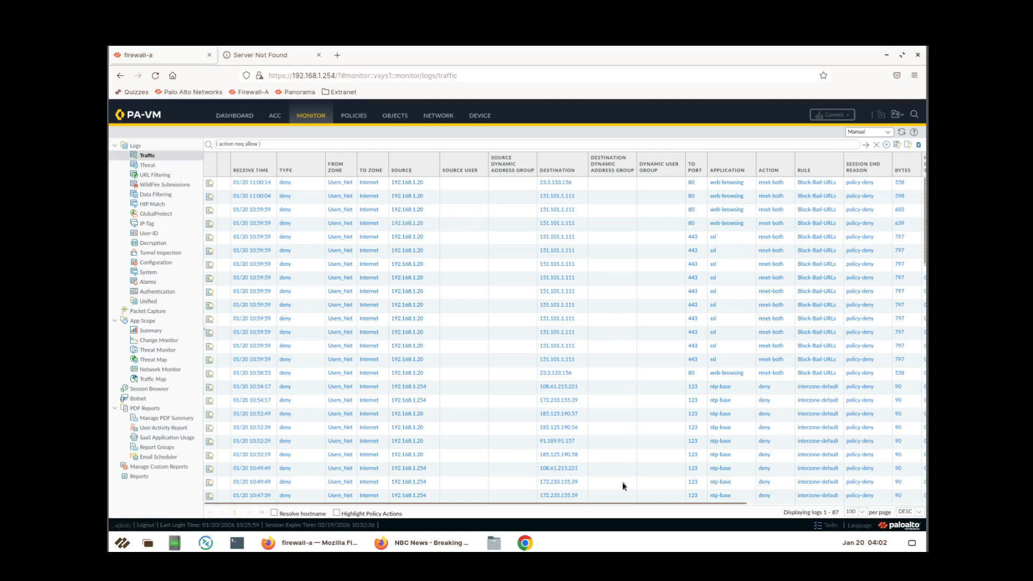
pyautogui.moveTo(622, 505); pyautogui.dragTo(878, 513)
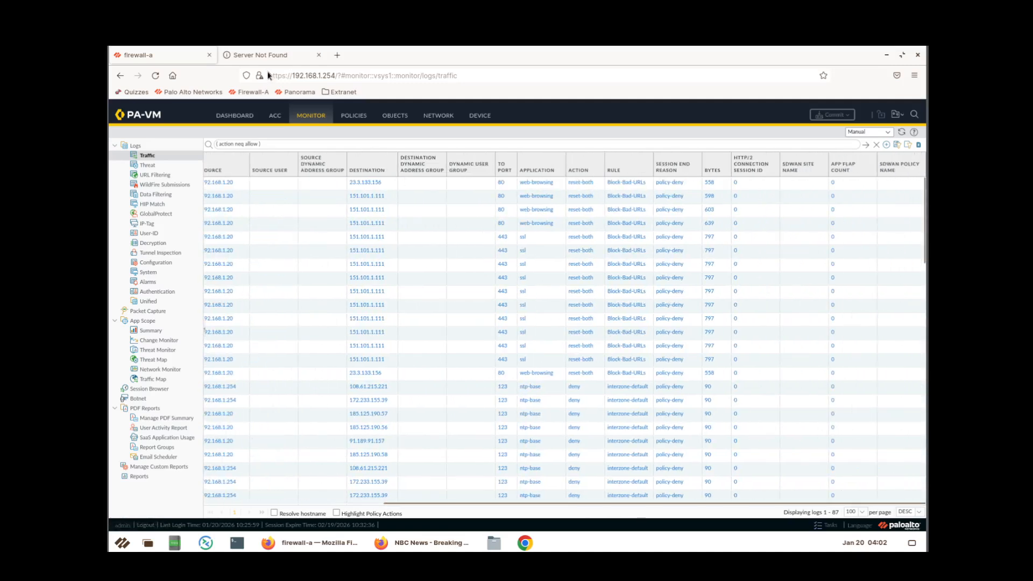
pyautogui.click(887, 55)
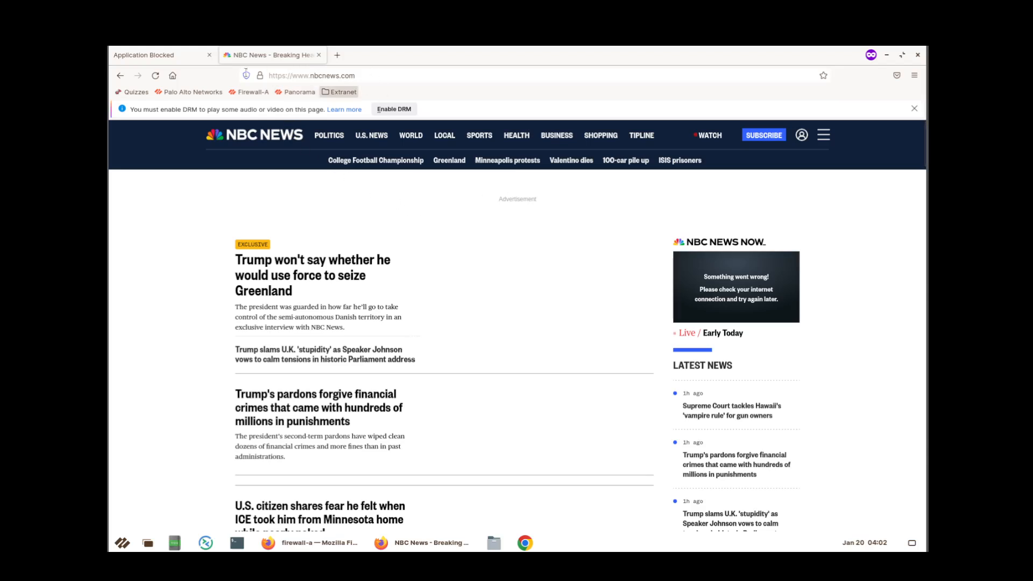
# Reload NBC News, view the blocked theguardian.com page, close the NBC tab and return to the traffic logs.
pyautogui.click(155, 75)
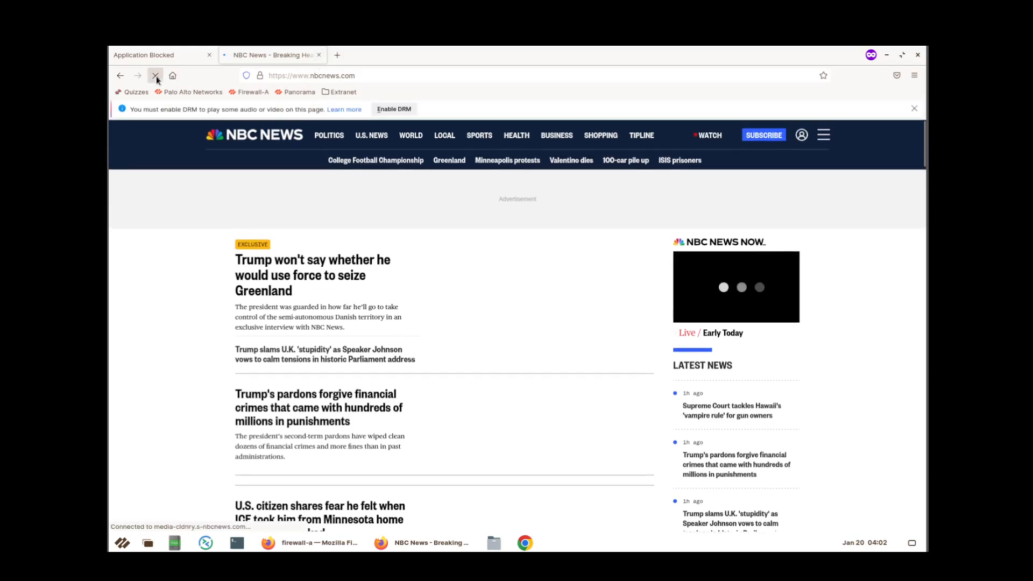
pyautogui.click(191, 57)
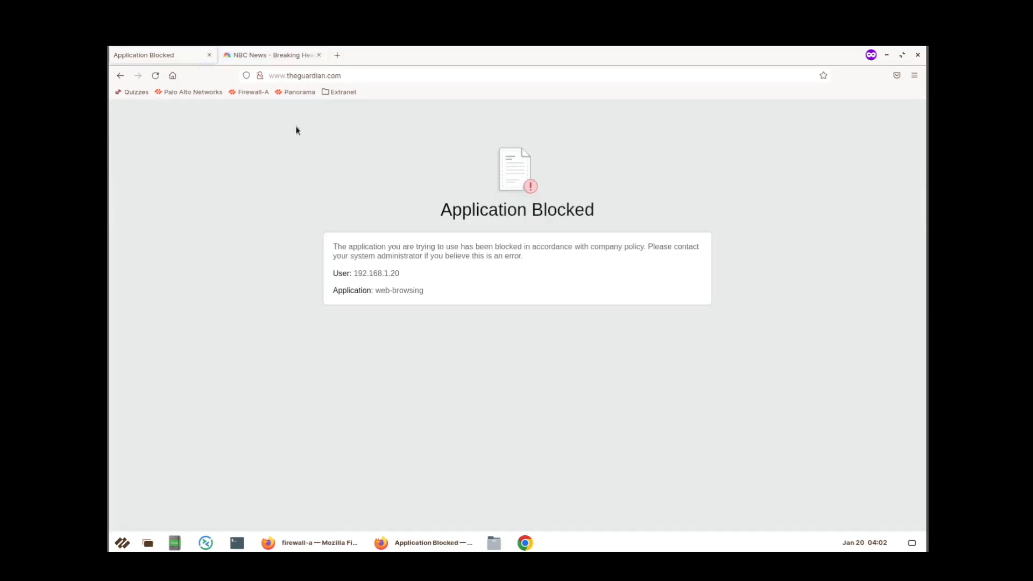
pyautogui.click(318, 55)
pyautogui.click(886, 55)
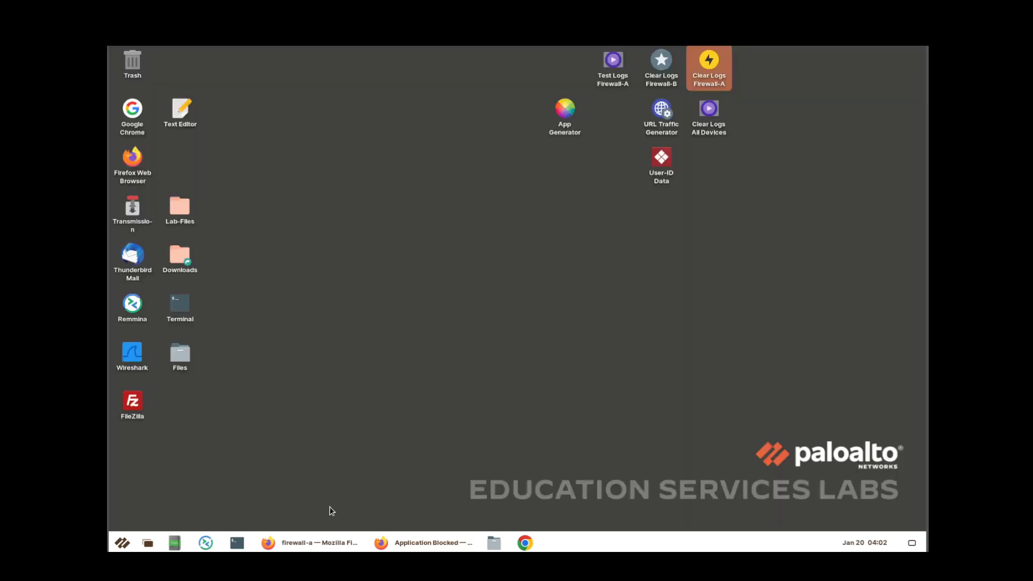
pyautogui.click(318, 542)
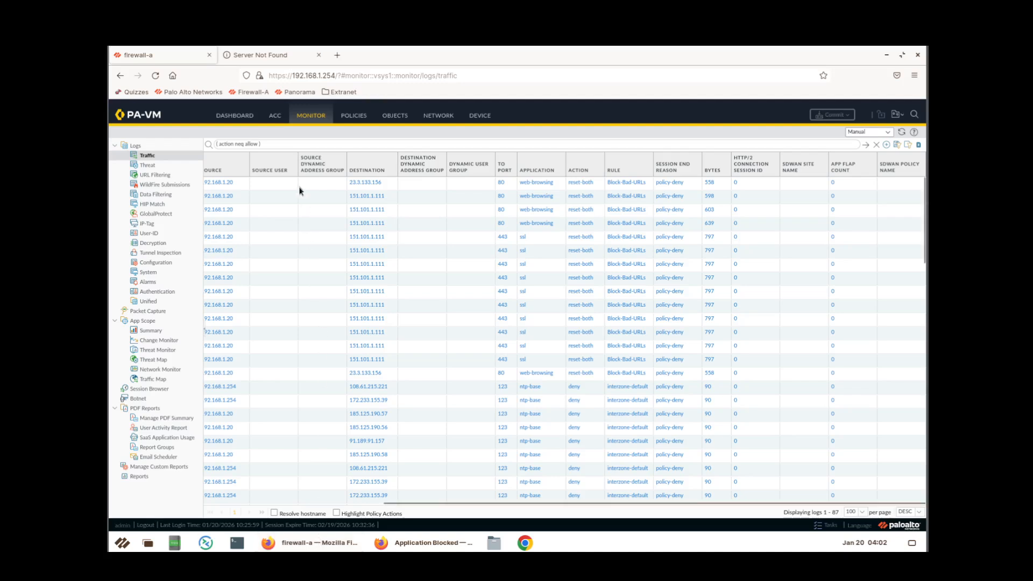
# Filter the URL Filtering logs on ( action eq block-url ) and refresh the list.
pyautogui.click(173, 179)
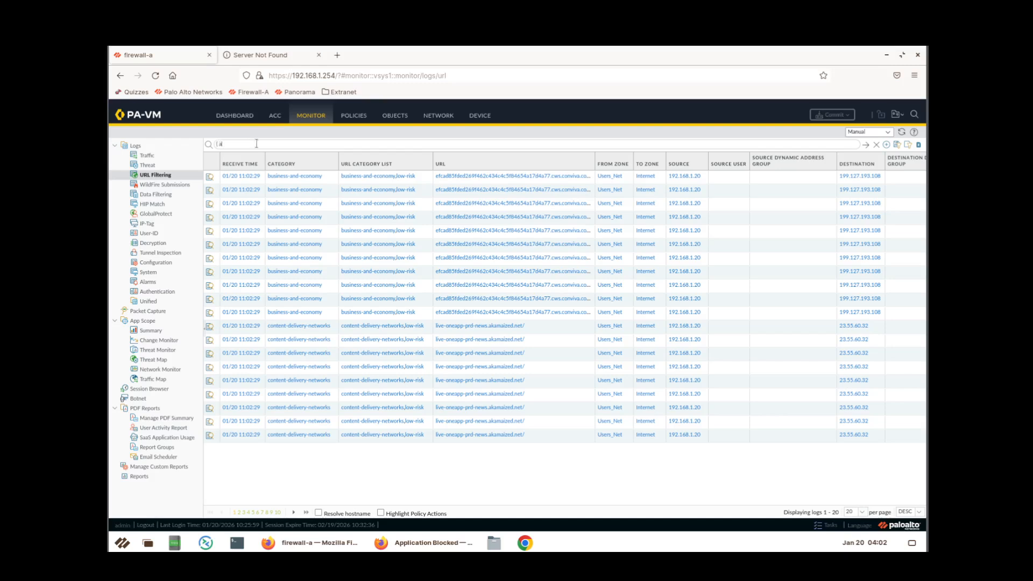
pyautogui.write('ction eq blo')
pyautogui.write('ck-url')
pyautogui.press('Return')
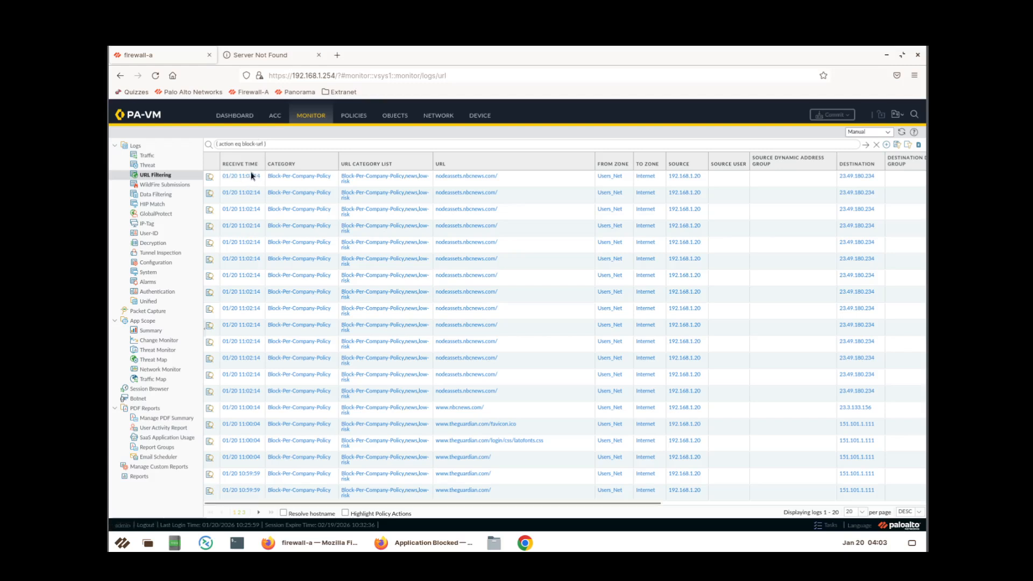
pyautogui.click(865, 145)
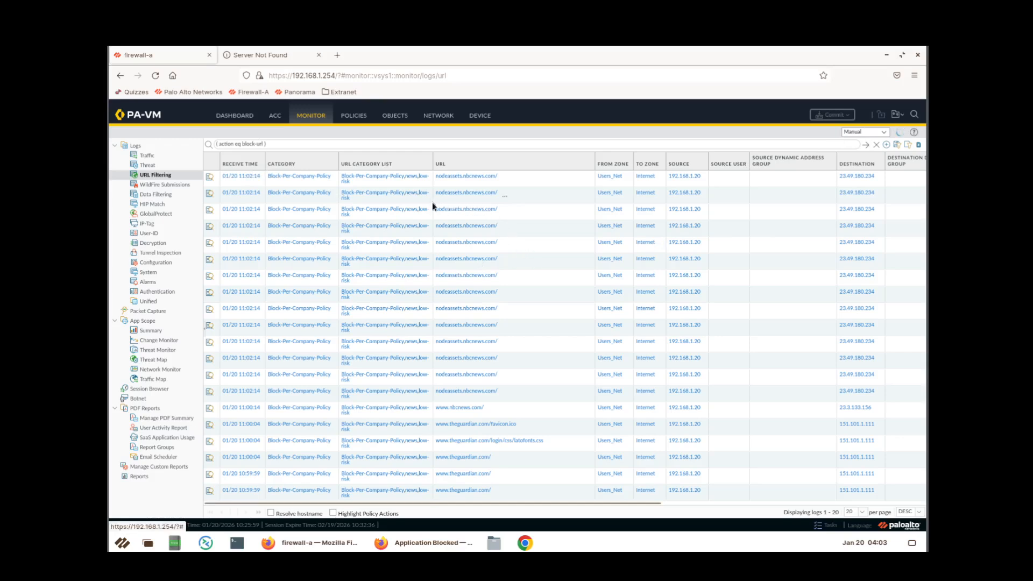
# Add nodeassets.nbcnews.com to the filter, showing 14 hits, then bring up the blocked Guardian page.
pyautogui.click(477, 196)
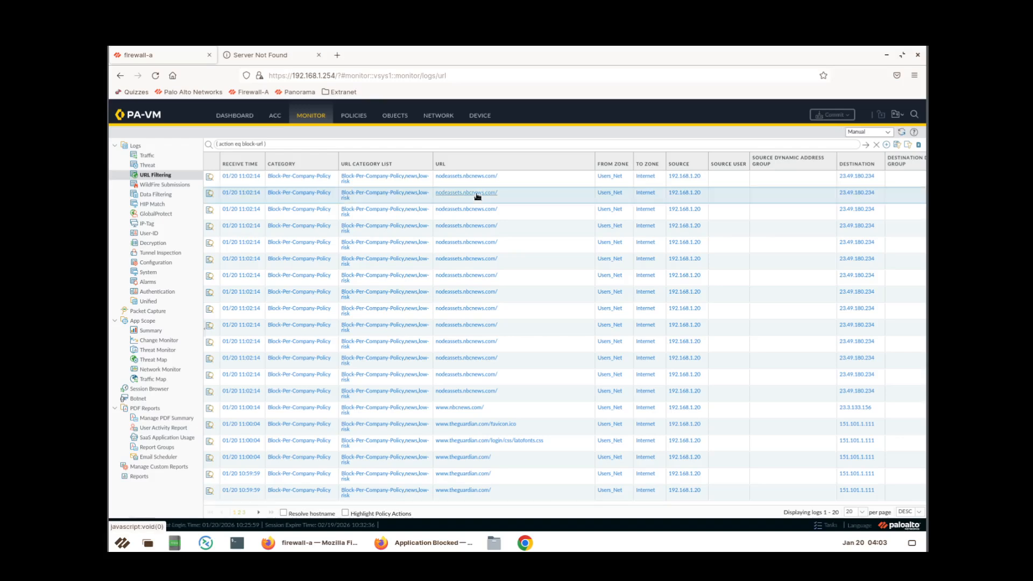
pyautogui.click(479, 194)
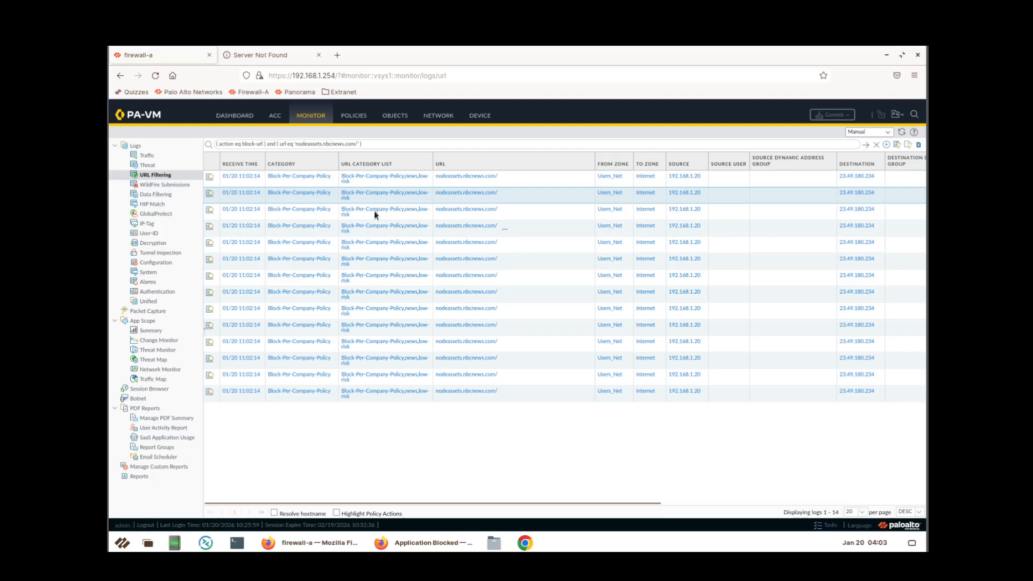
pyautogui.click(379, 425)
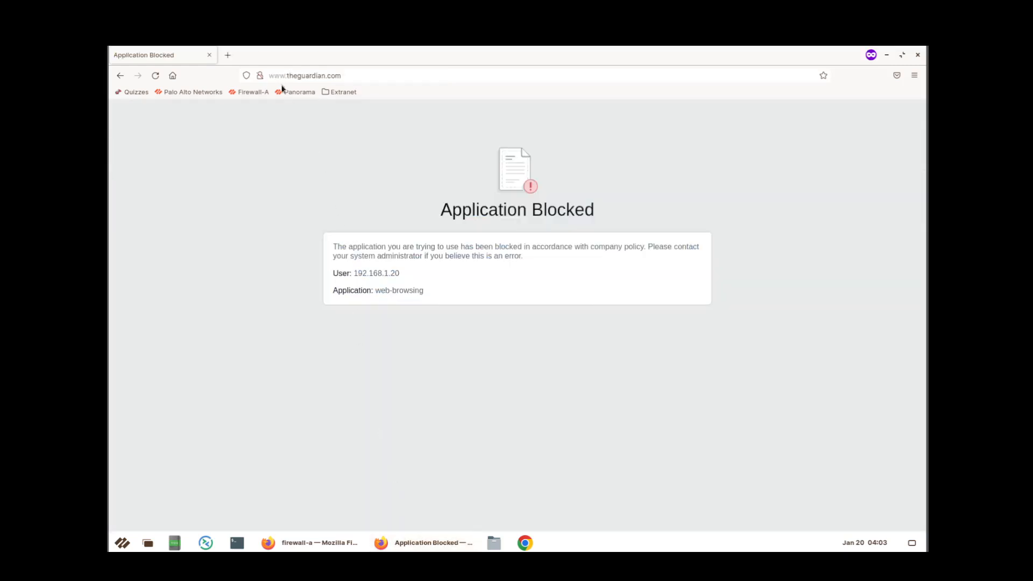
pyautogui.click(228, 55)
pyautogui.write('www.')
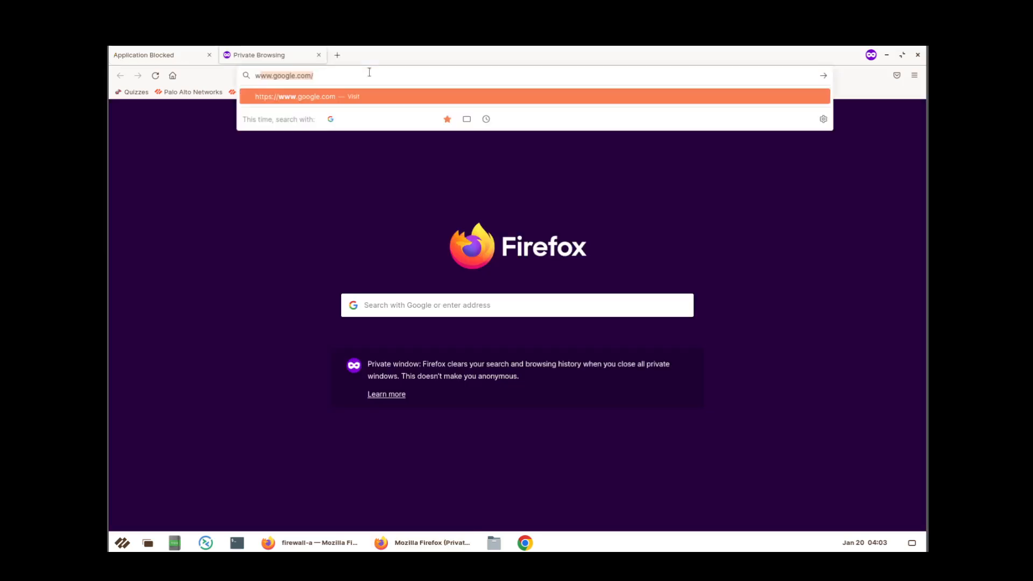
pyautogui.write('nbc')
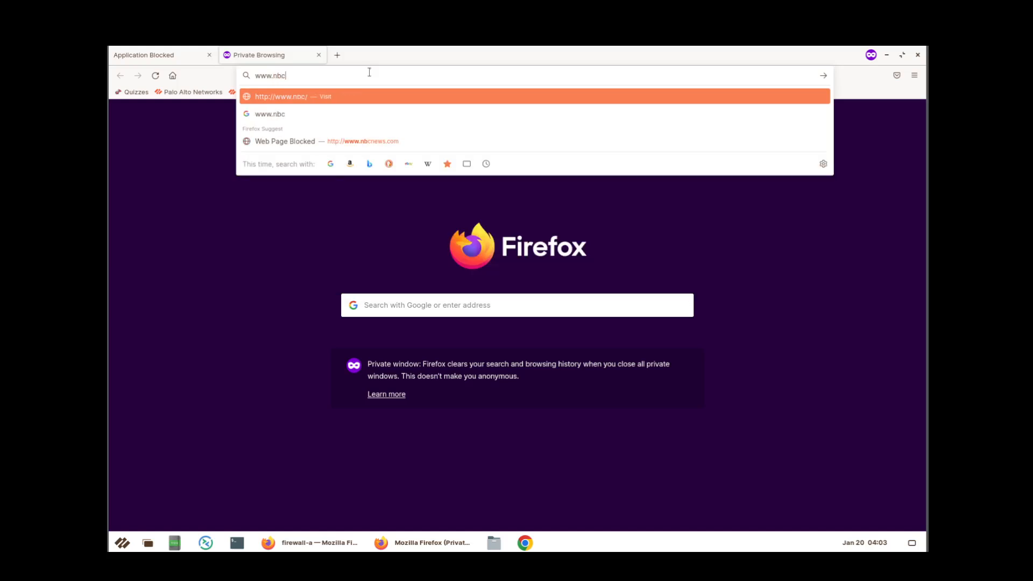
pyautogui.write('news.com')
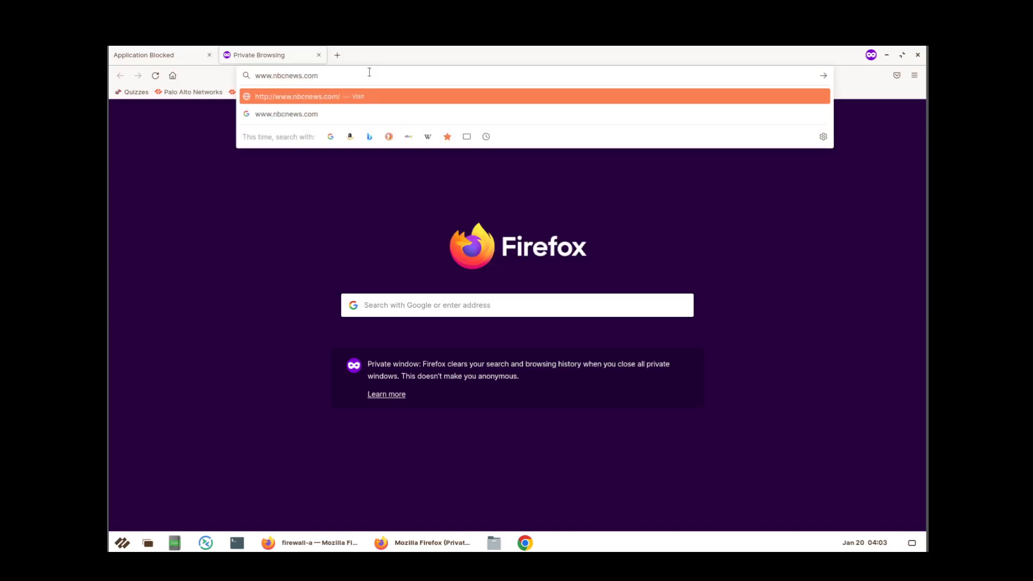
pyautogui.press('Return')
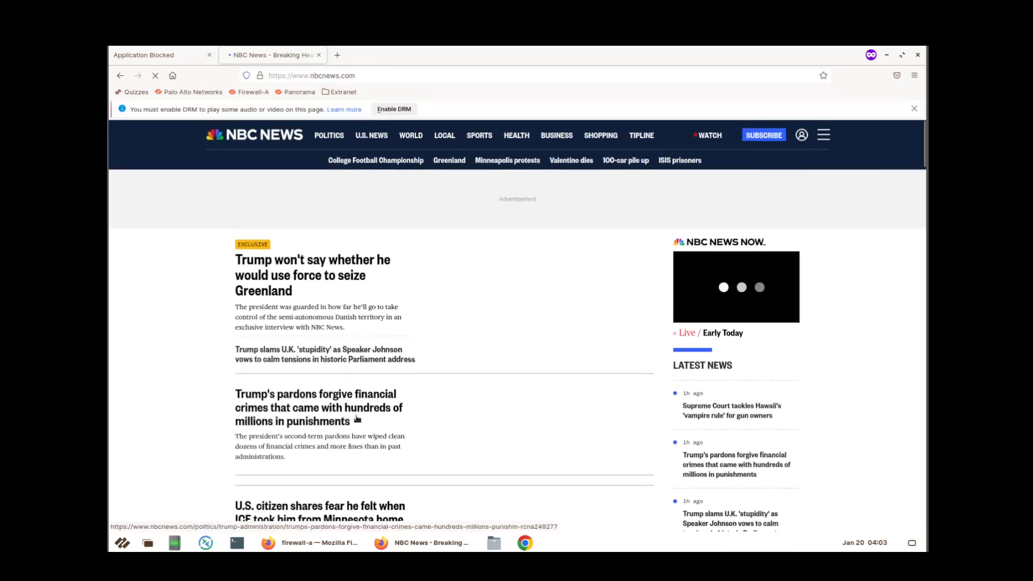
pyautogui.click(312, 542)
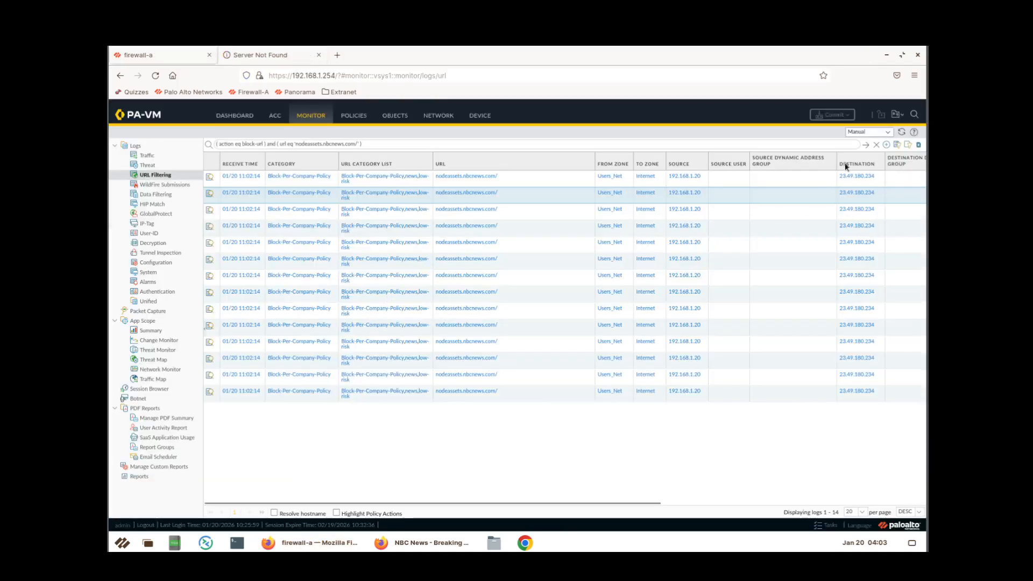
# Refresh the filtered nbcnews block log, then open Objects > Custom Objects > URL Category.
pyautogui.click(865, 146)
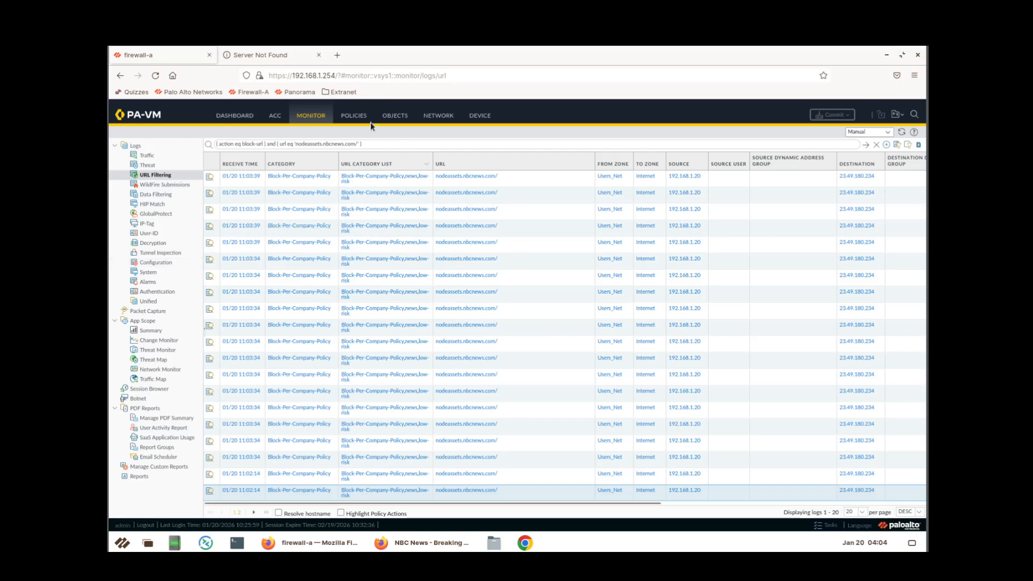
pyautogui.click(396, 122)
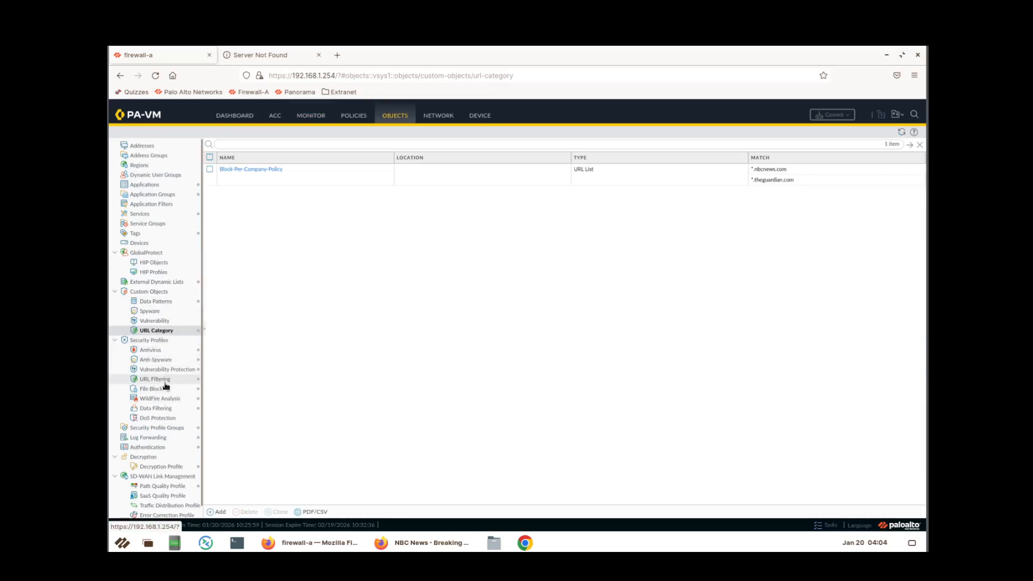
# Show the URL Filtering profiles list, with default and Corp-URL-Profile blocking 14 categories.
pyautogui.click(163, 381)
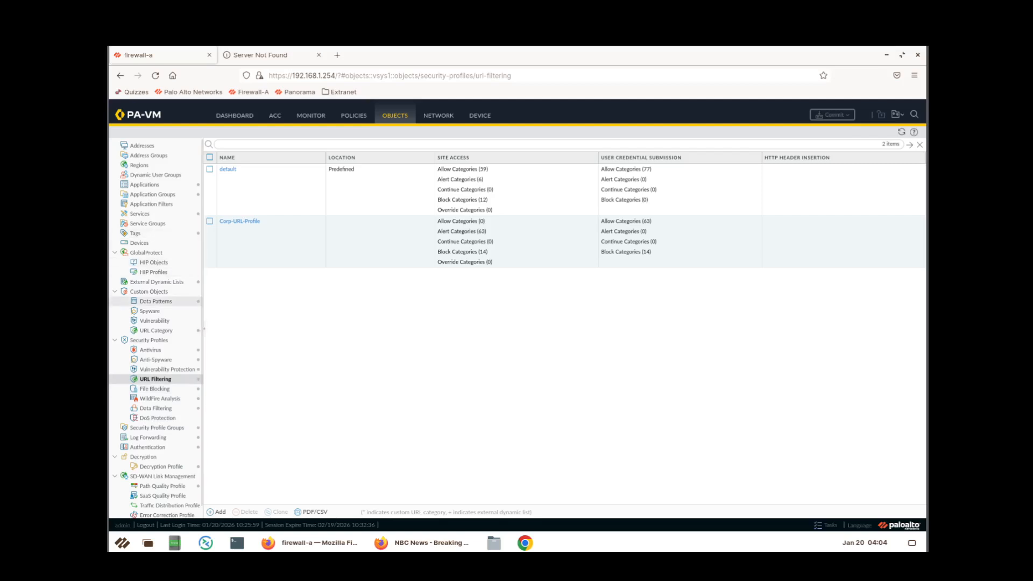
# In Corp-URL-Profile, set Block-Per-Company-Policy site access to block and save the profile.
pyautogui.click(240, 221)
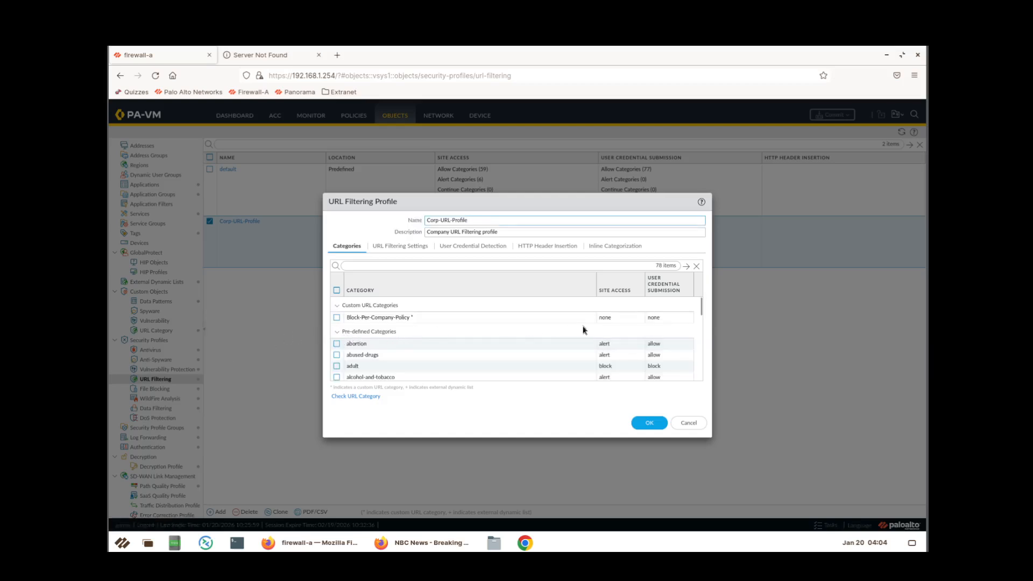
pyautogui.click(612, 317)
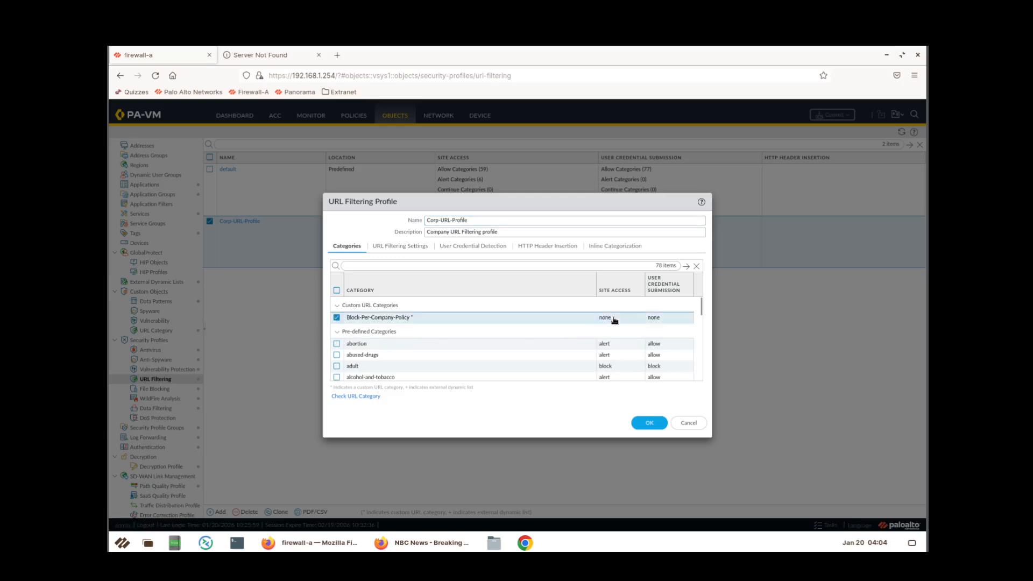
pyautogui.click(533, 331)
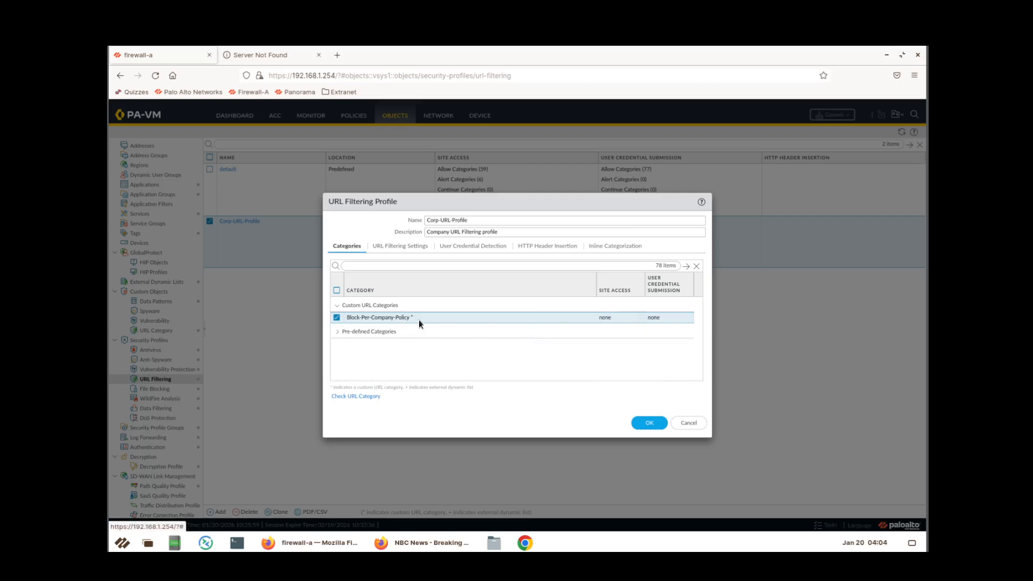
pyautogui.click(628, 321)
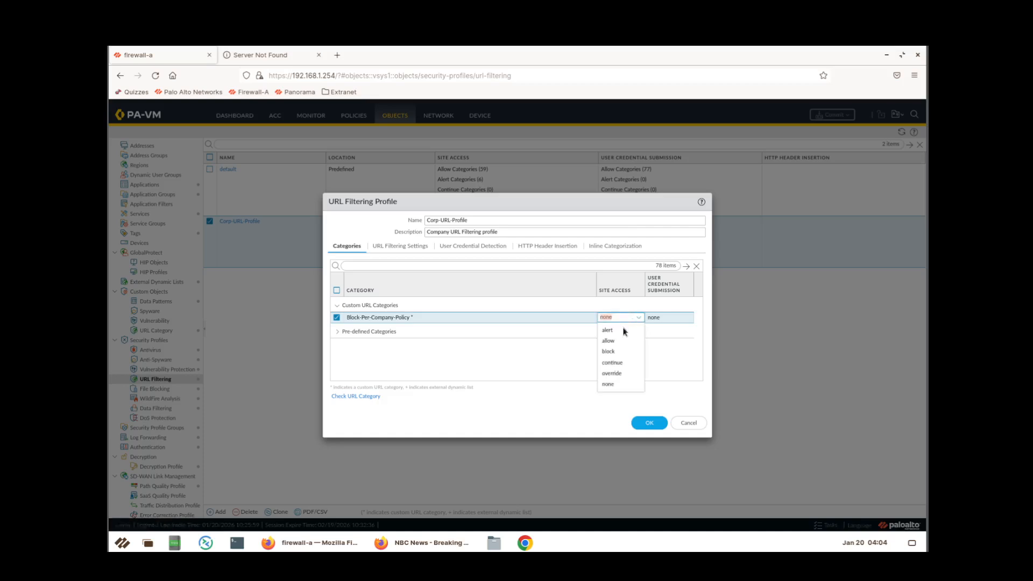
pyautogui.click(608, 351)
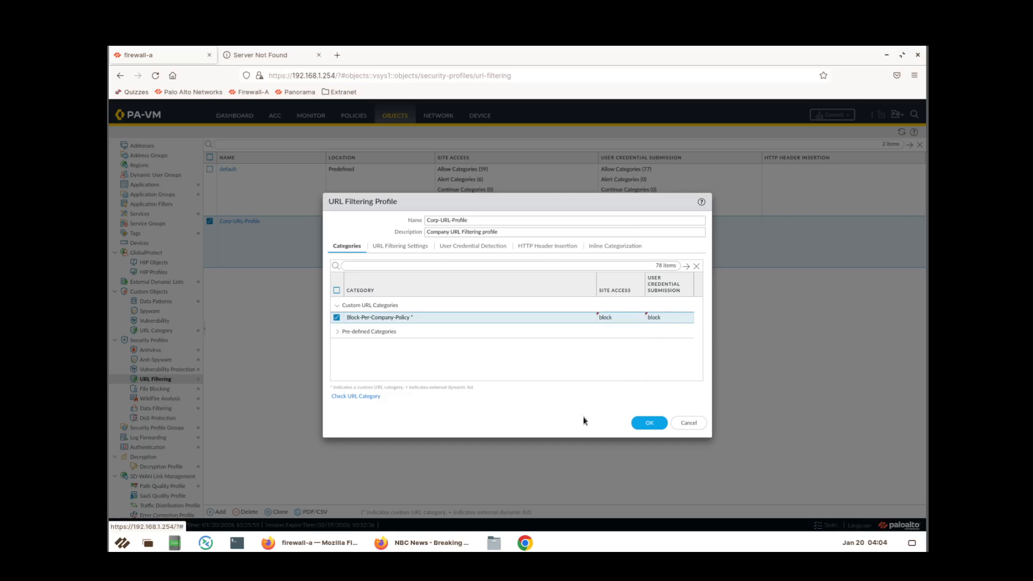
pyautogui.click(650, 423)
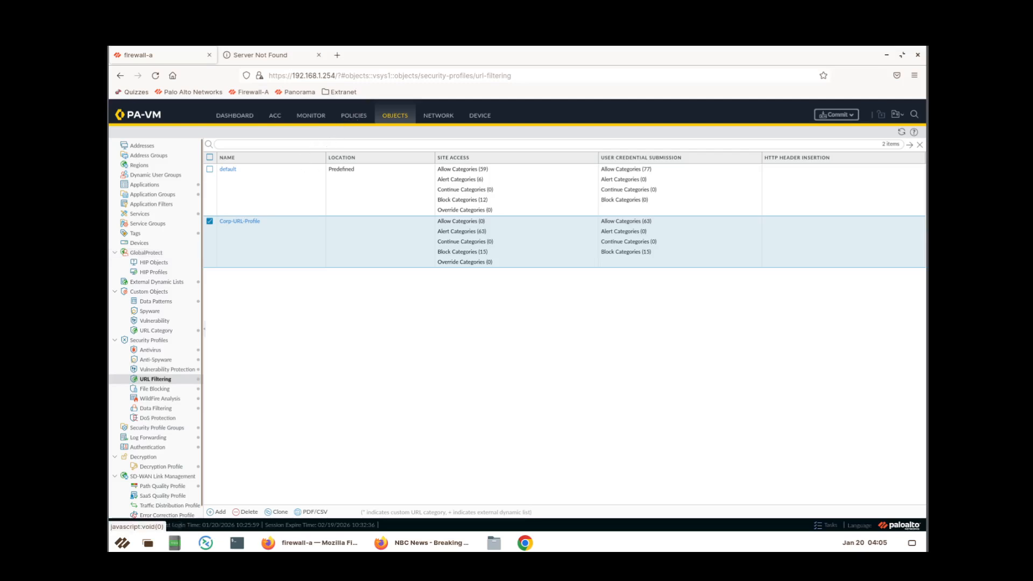
# Disable the Block-Bad-URLs rule in the Security policy rulebase.
pyautogui.click(354, 116)
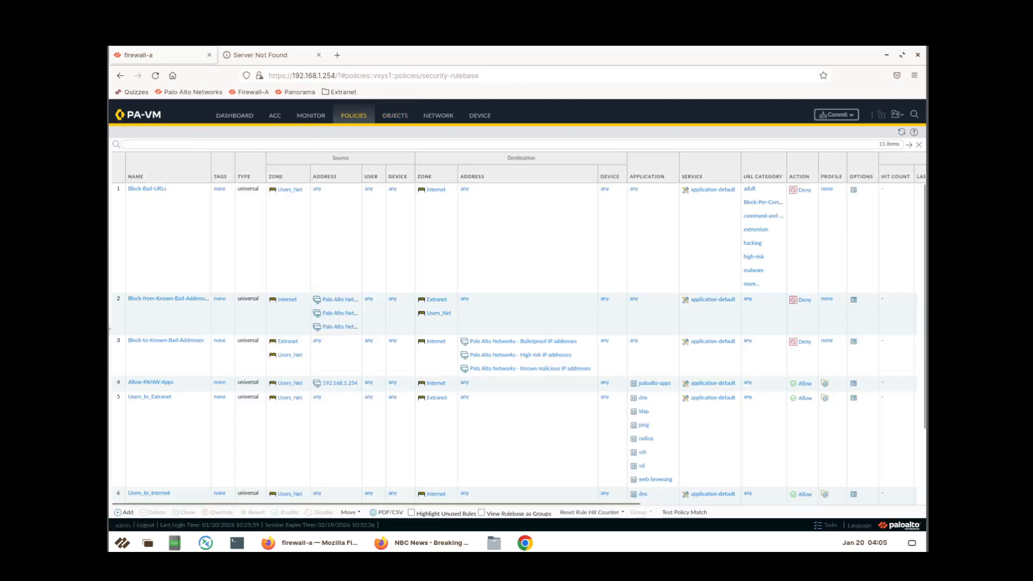
pyautogui.click(175, 254)
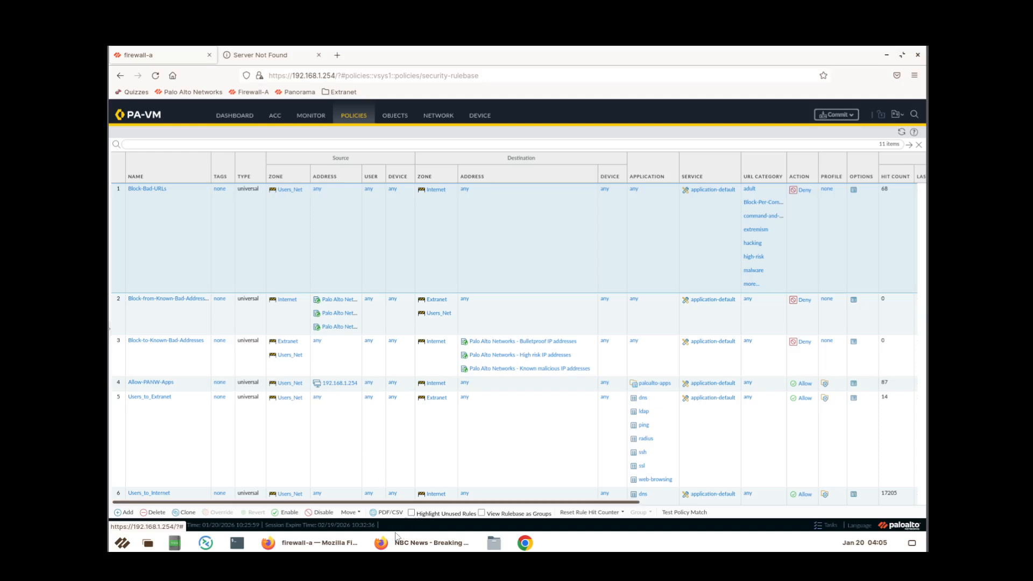
pyautogui.click(296, 514)
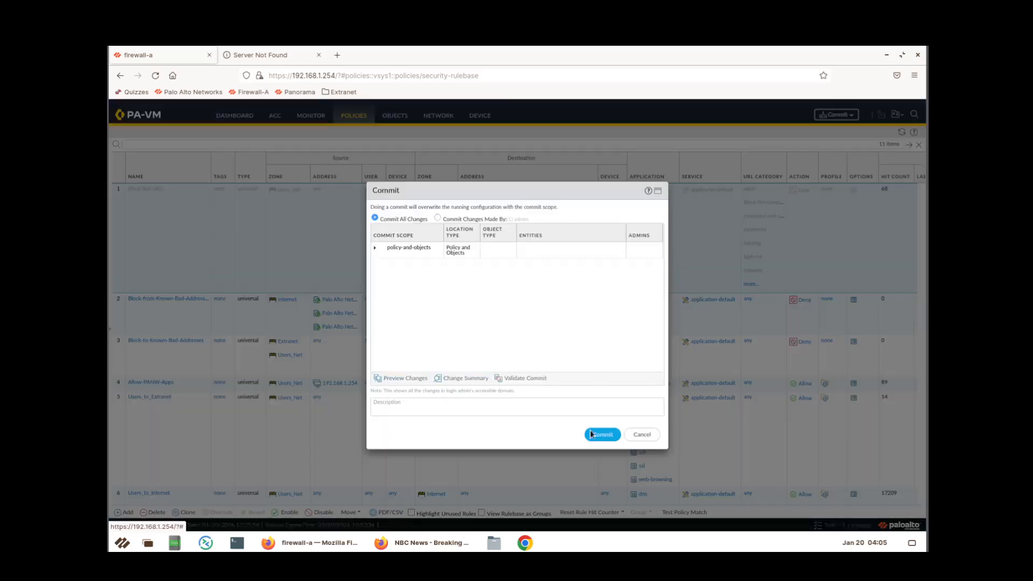
# Commit the configuration with Block-Bad-URLs disabled, then bring the NBC News Firefox window forward.
pyautogui.click(593, 436)
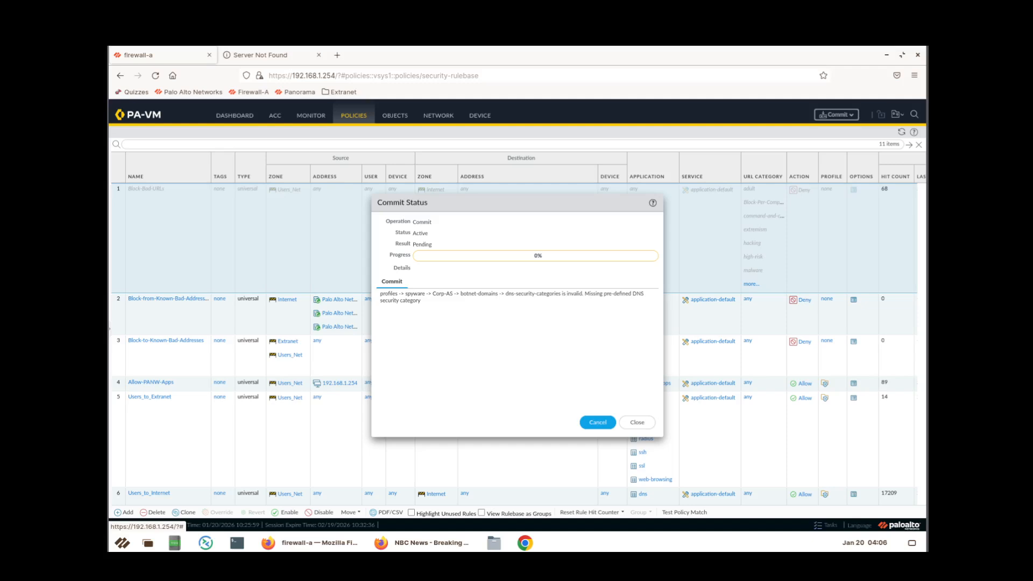
pyautogui.click(637, 422)
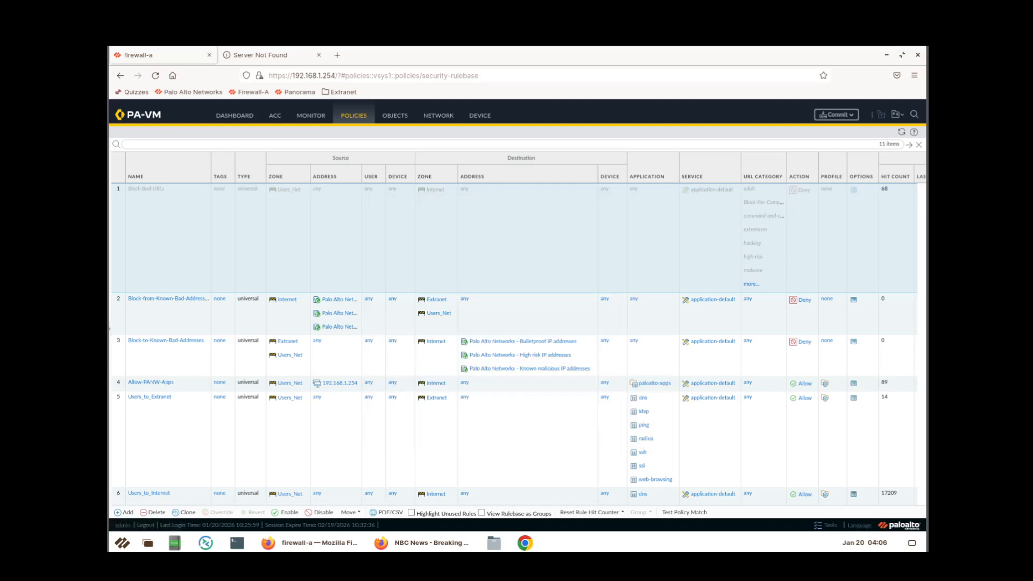
pyautogui.click(398, 542)
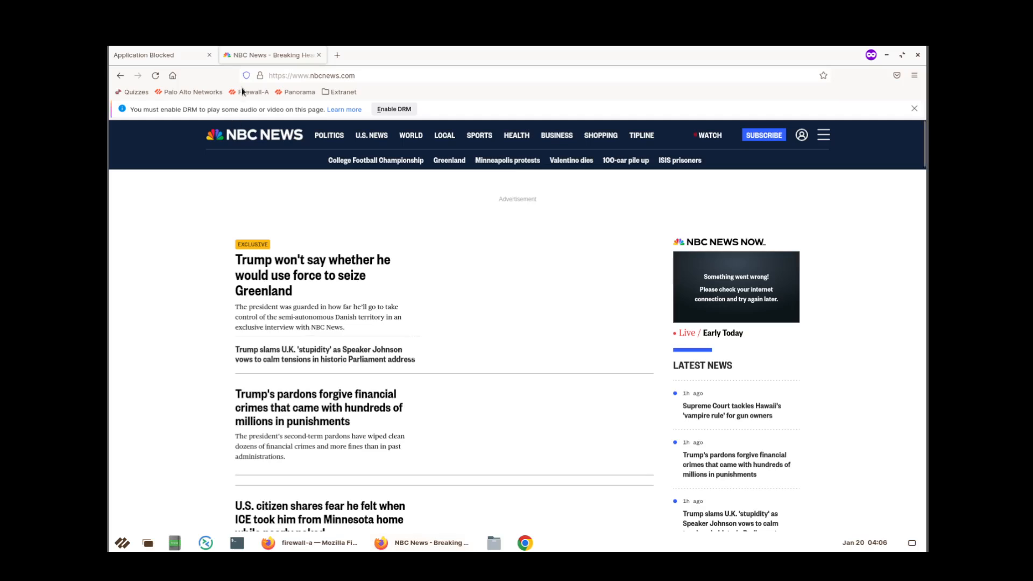
# Close the NBC News and Application Blocked tabs and start a new Firefox private window.
pyautogui.click(319, 55)
pyautogui.click(210, 56)
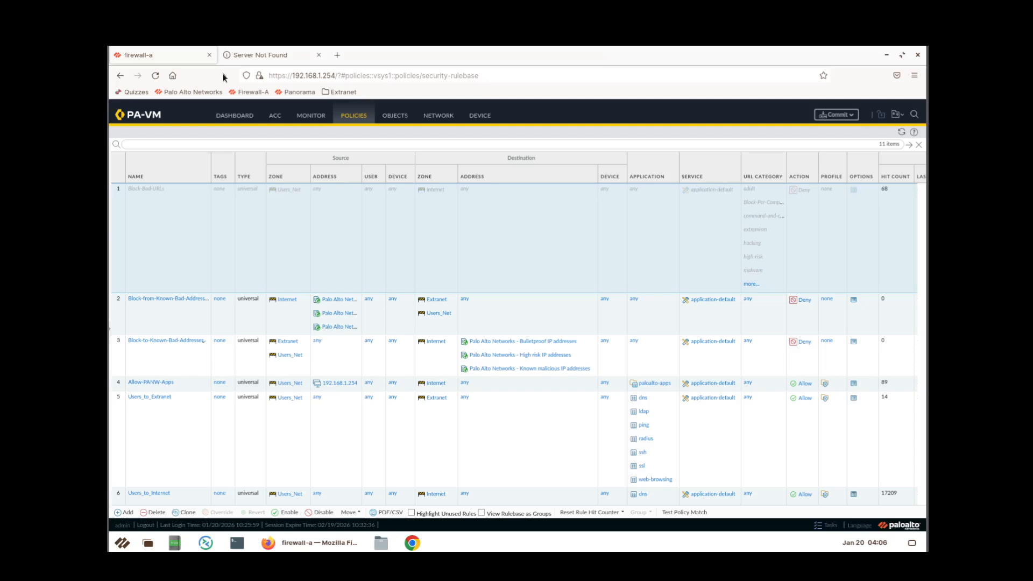
pyautogui.click(914, 76)
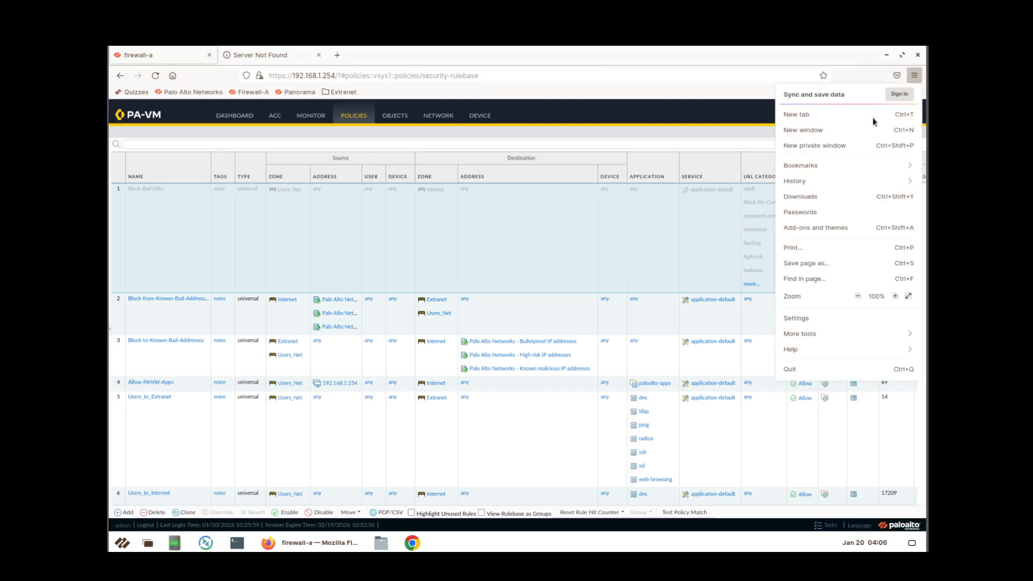
pyautogui.click(844, 152)
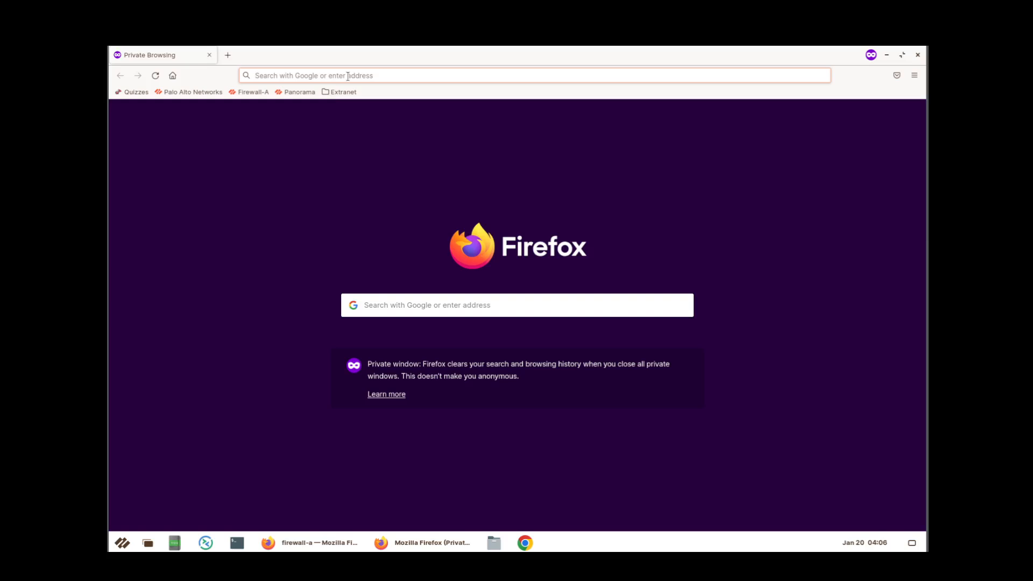
pyautogui.write('www.')
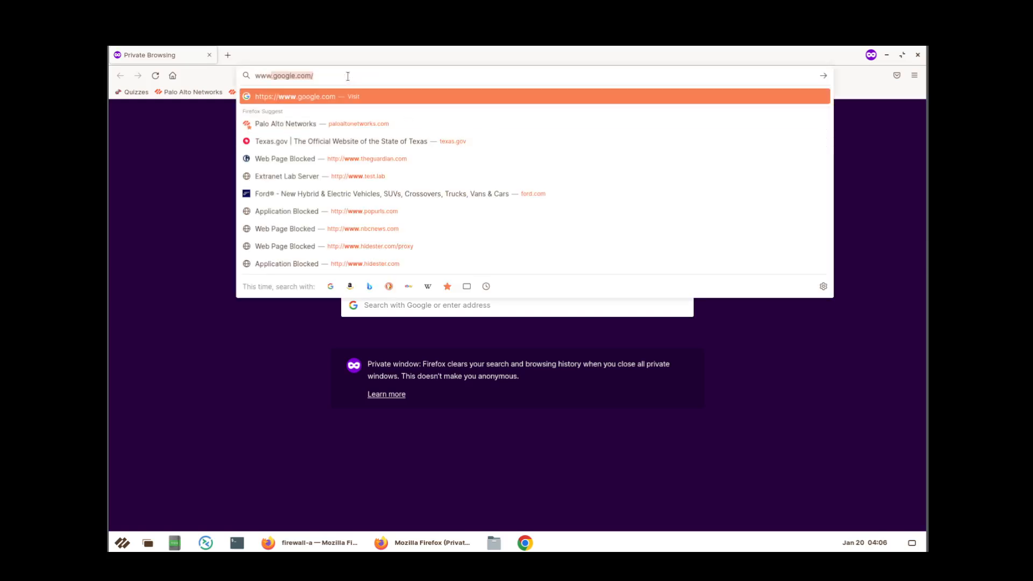
pyautogui.write('n')
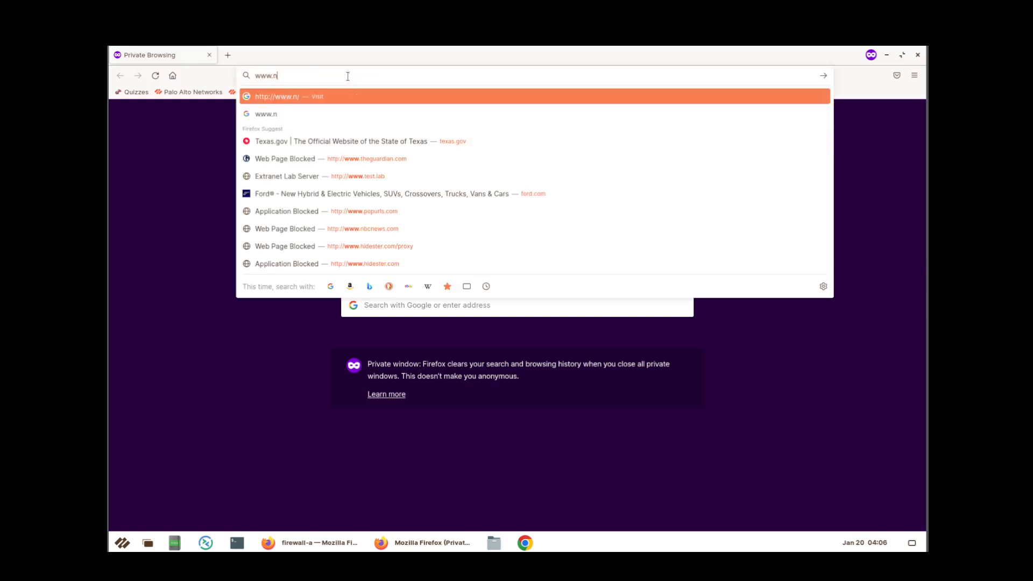
pyautogui.write('bcnews.com')
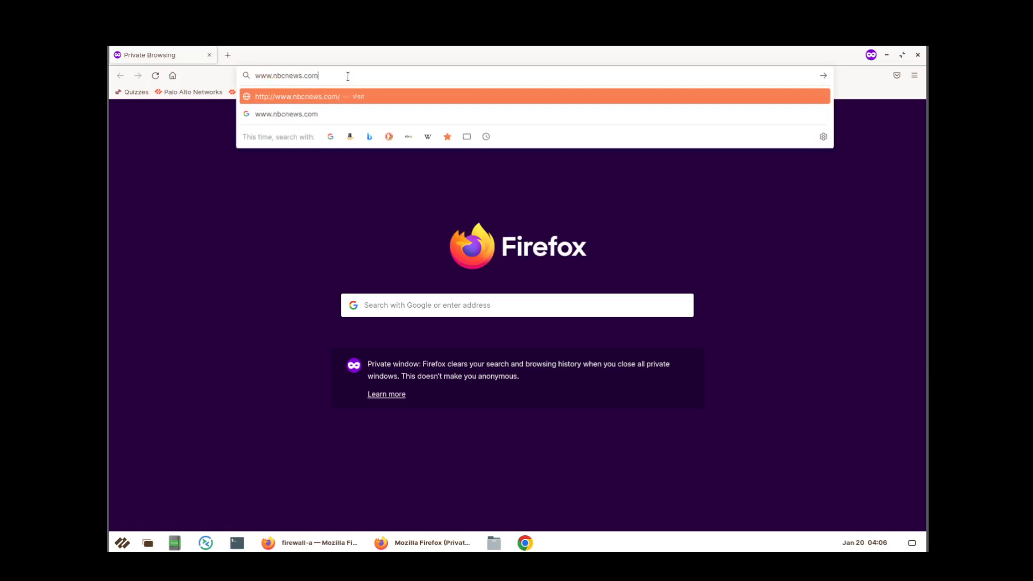
pyautogui.press('Return')
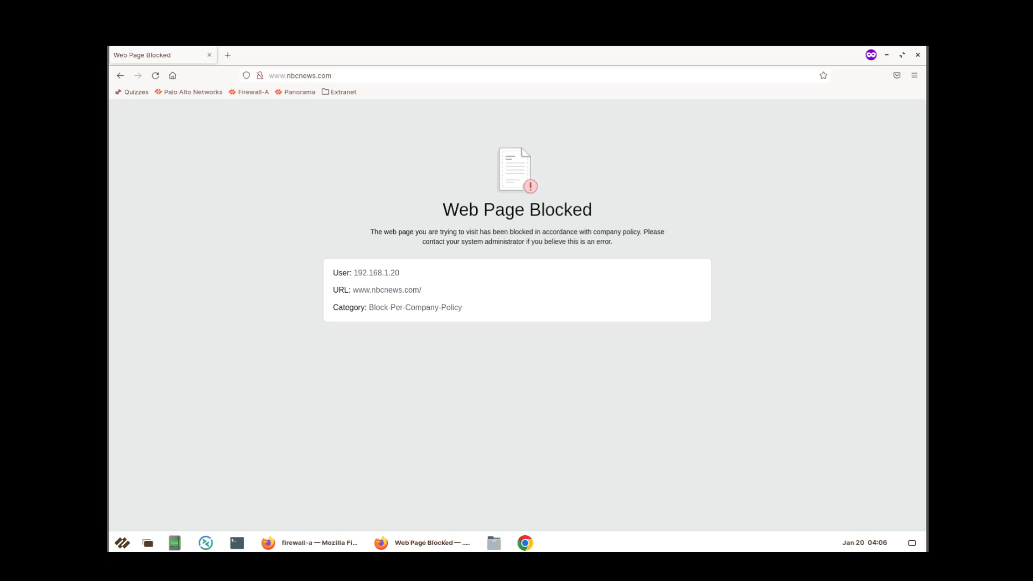
pyautogui.click(228, 55)
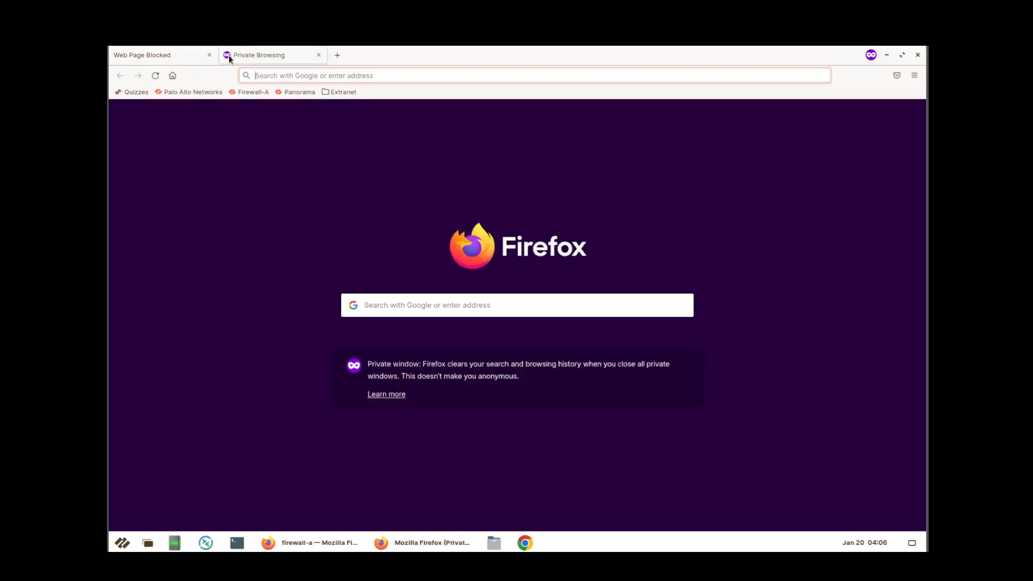
pyautogui.write('the')
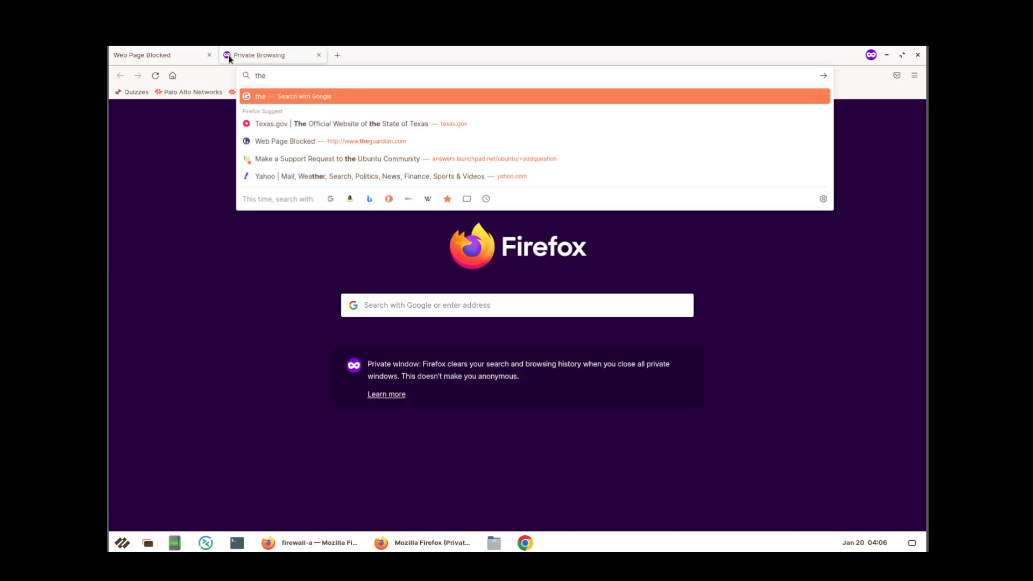
pyautogui.press('BackSpace')
pyautogui.press('BackSpace')
pyautogui.press('BackSpace')
pyautogui.write('www.g')
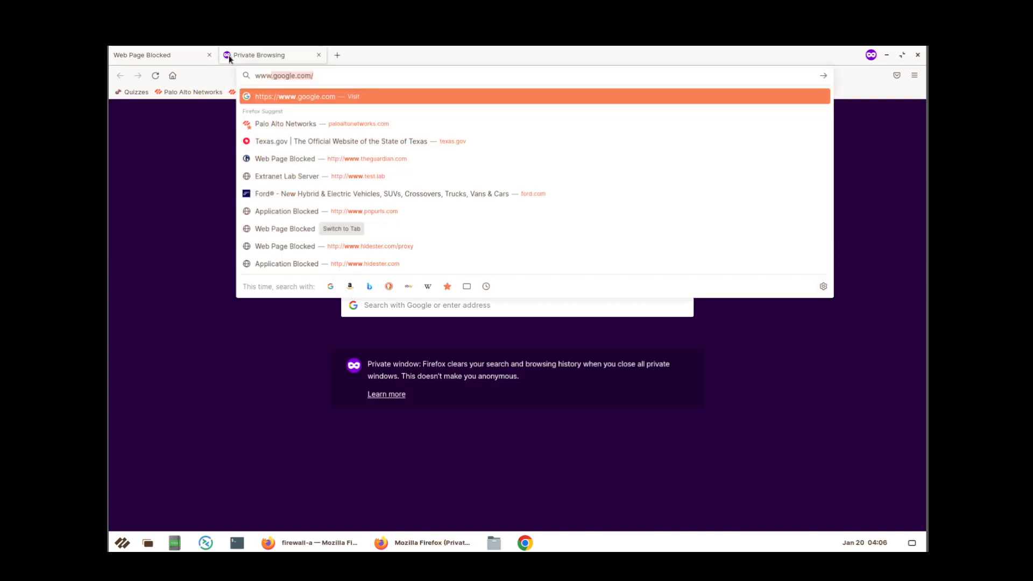
pyautogui.write('thegura')
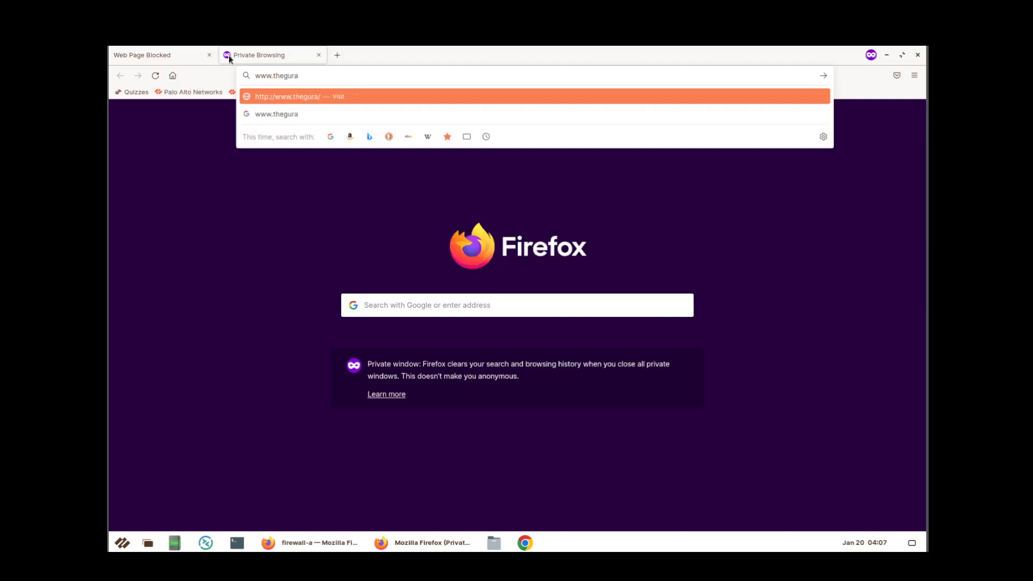
pyautogui.press('BackSpace')
pyautogui.write('ard')
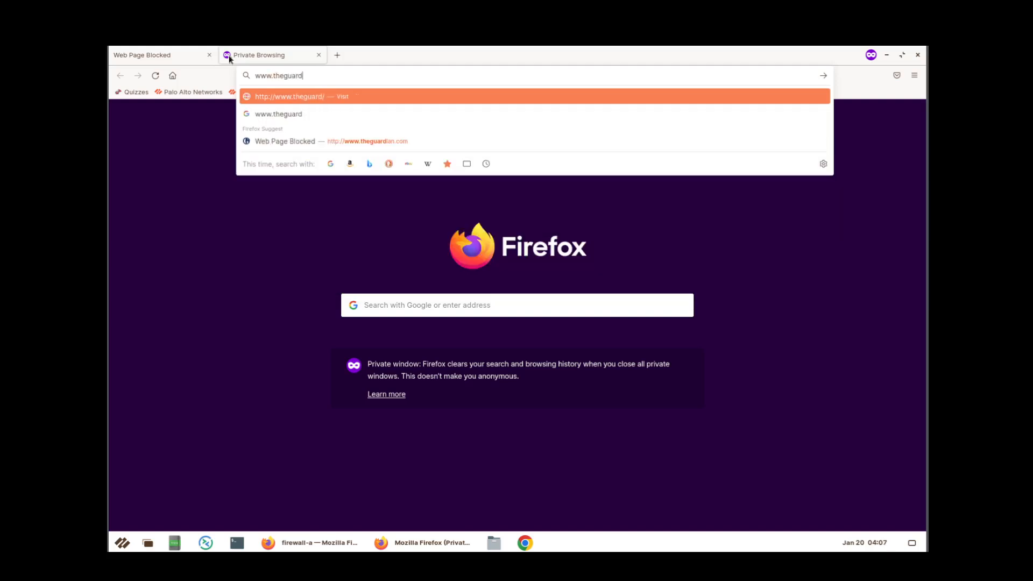
pyautogui.write('ian.com')
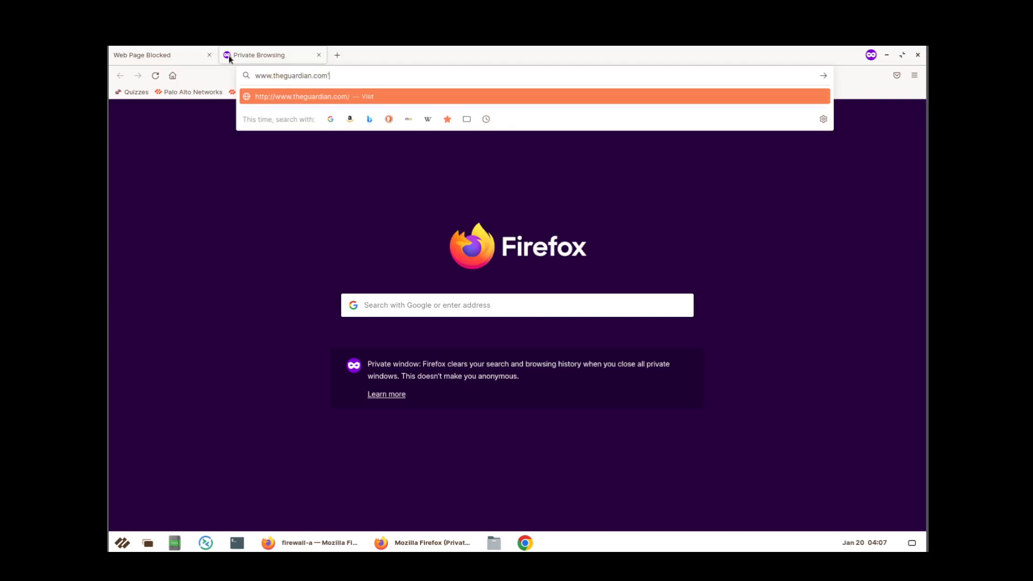
pyautogui.press('Return')
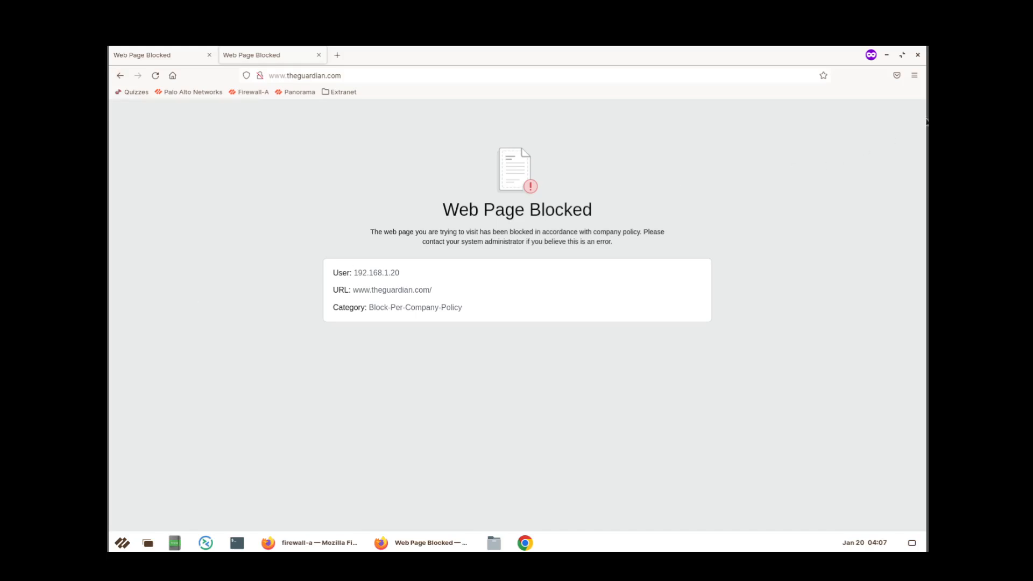
# Return to the firewall window and show Objects > External Dynamic Lists.
pyautogui.hotkey('alt', 'Tab')
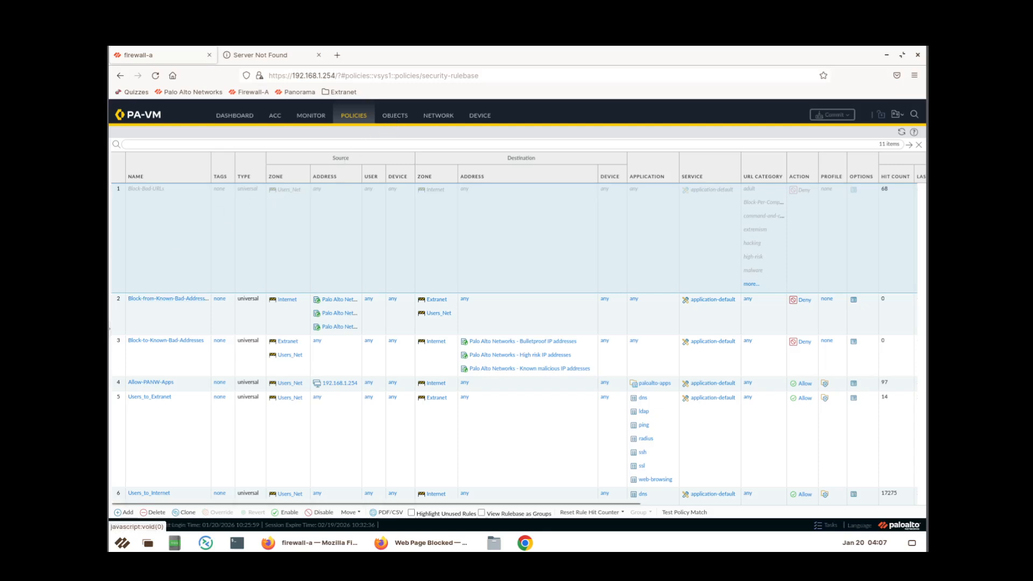
pyautogui.click(395, 115)
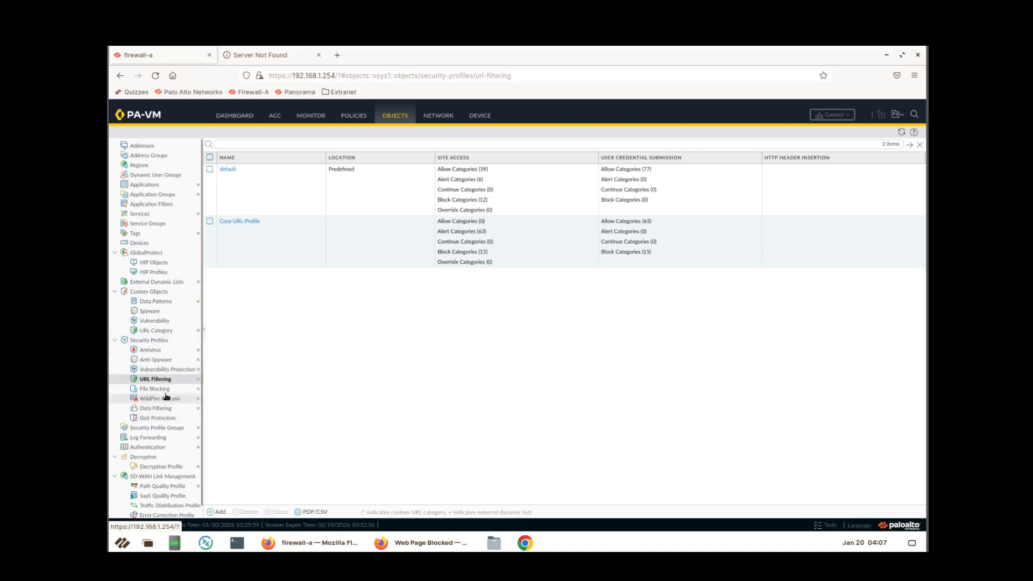
pyautogui.click(174, 283)
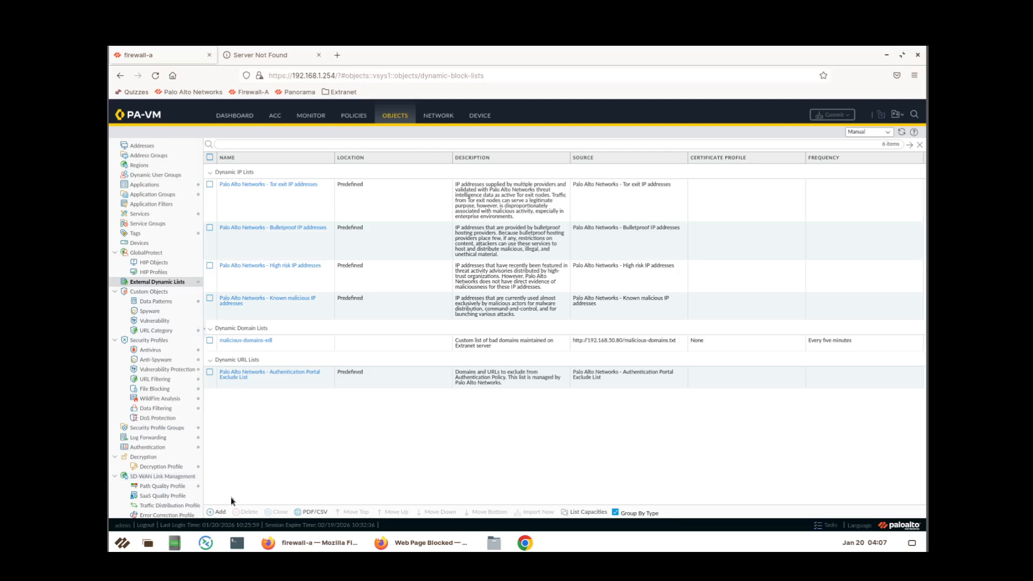
# Add a URL List EDL named malicious-urls-edl described 'List of malicious URLs maintained on Extranet server'.
pyautogui.click(218, 512)
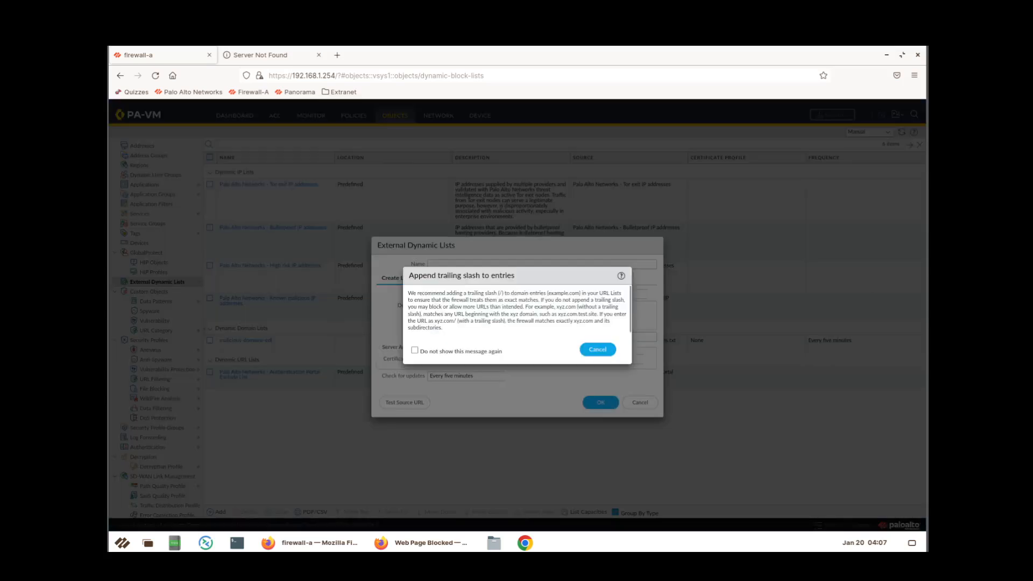
pyautogui.click(594, 356)
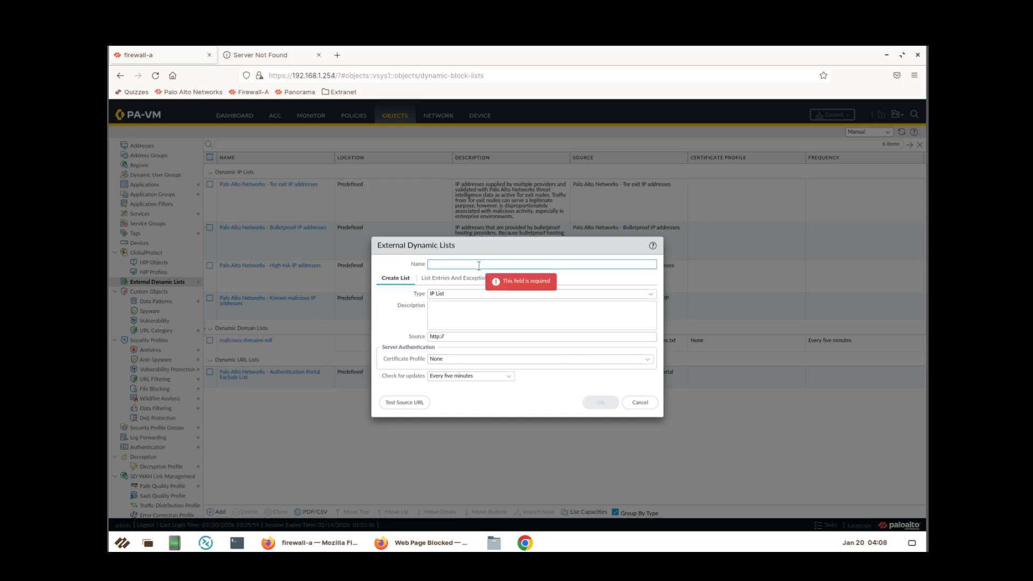
pyautogui.write('malicious')
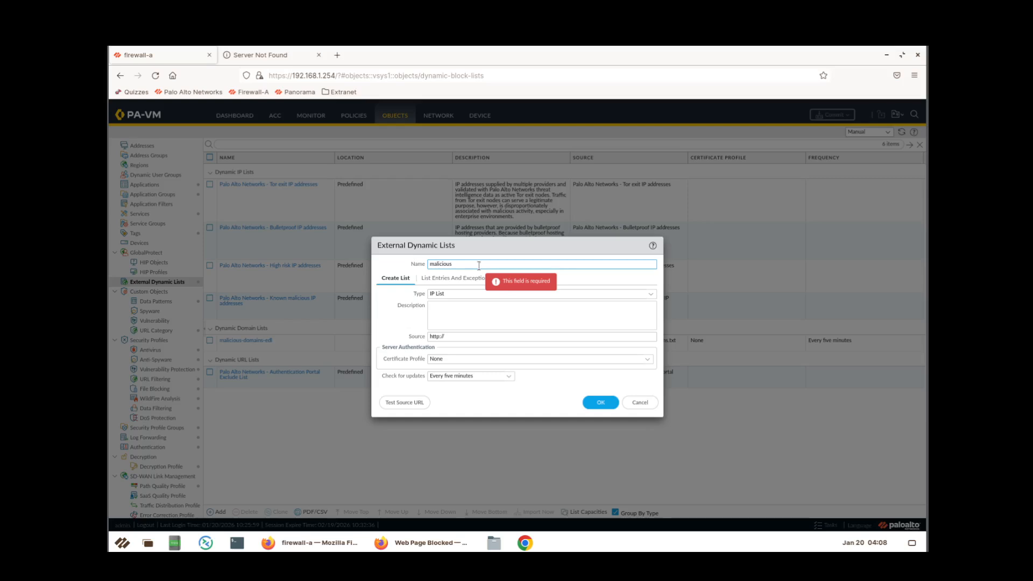
pyautogui.write('-urls')
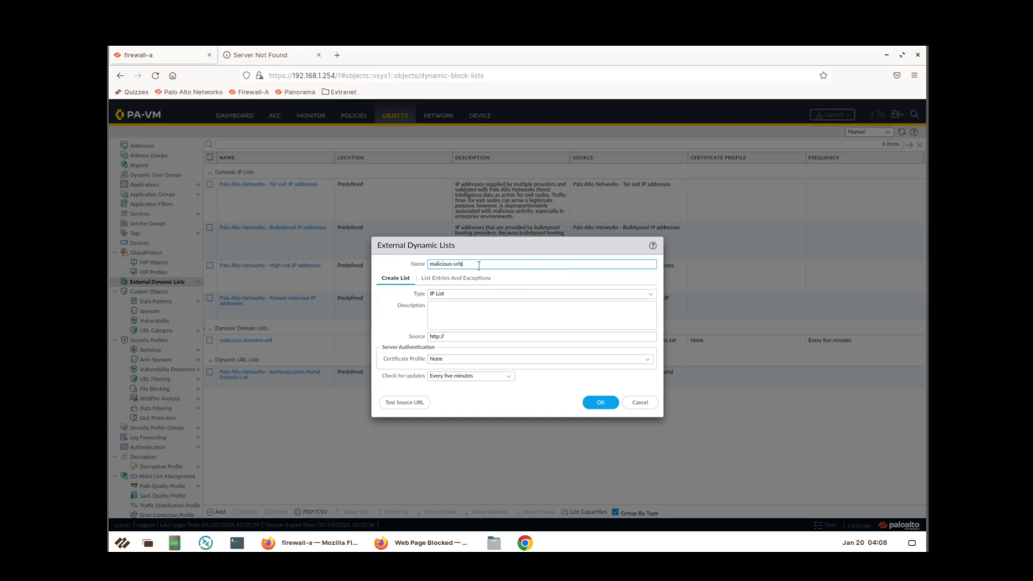
pyautogui.write('-edl')
pyautogui.click(649, 295)
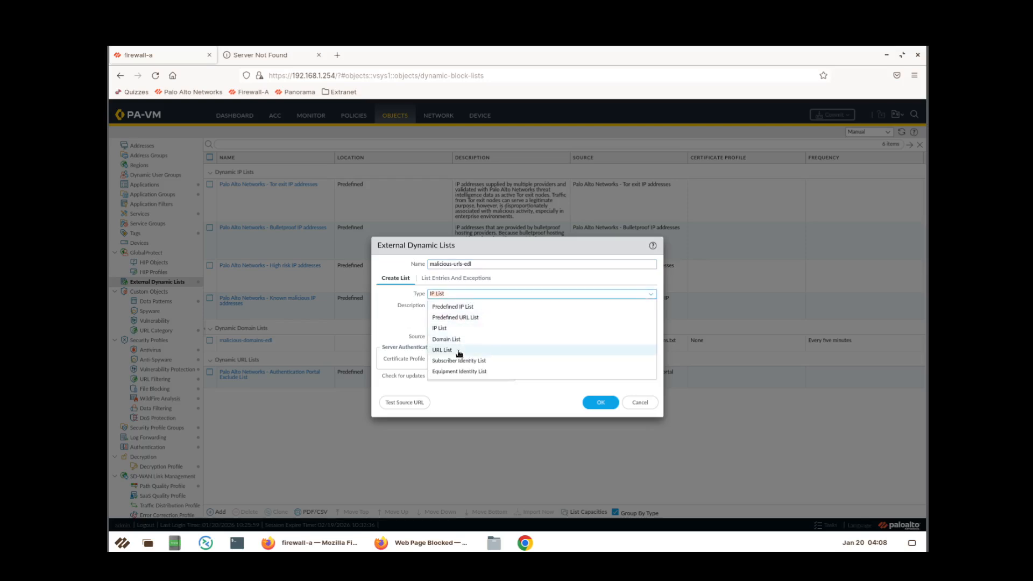
pyautogui.click(457, 350)
pyautogui.click(461, 317)
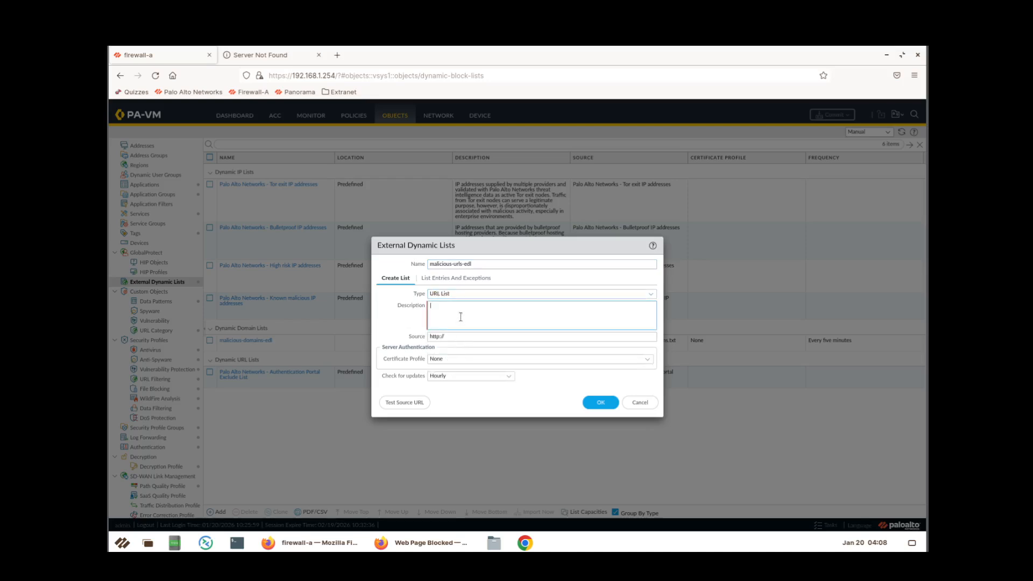
pyautogui.write('List of malicious URLs maintained on Extranet server')
pyautogui.click(462, 337)
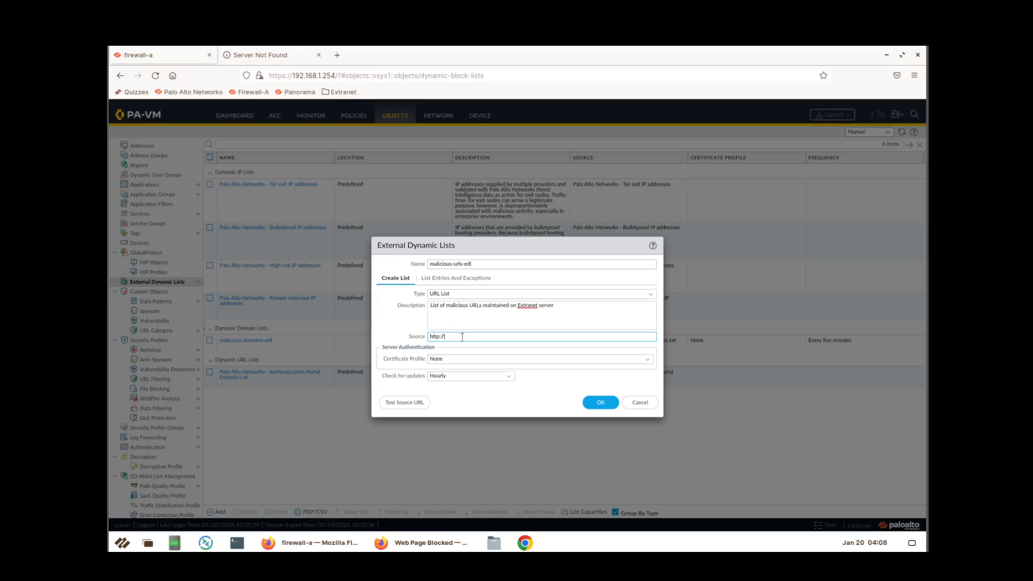
pyautogui.write('192.168.50.80/mal')
pyautogui.write('icious-urls.txt')
pyautogui.click(506, 378)
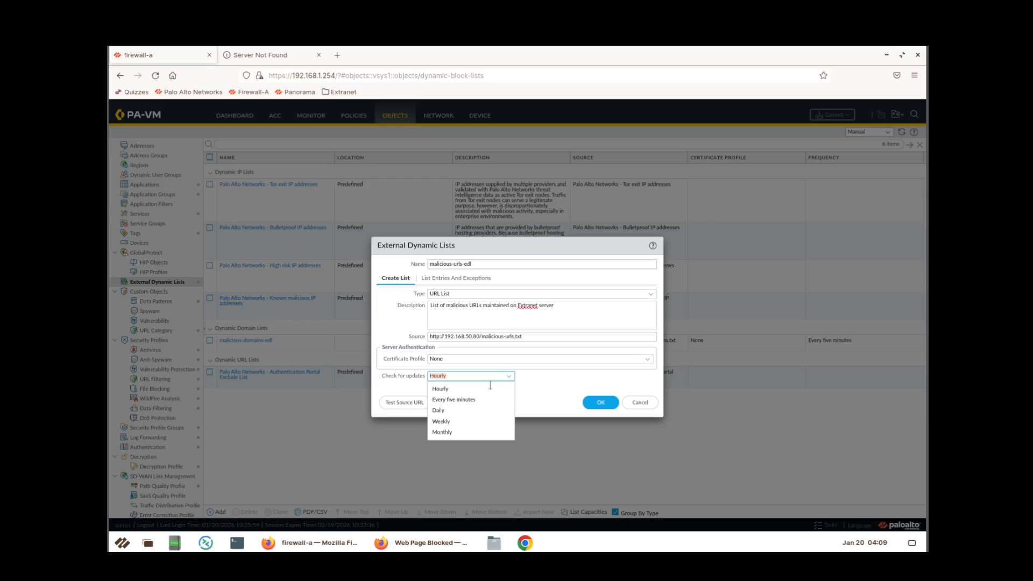
pyautogui.click(474, 399)
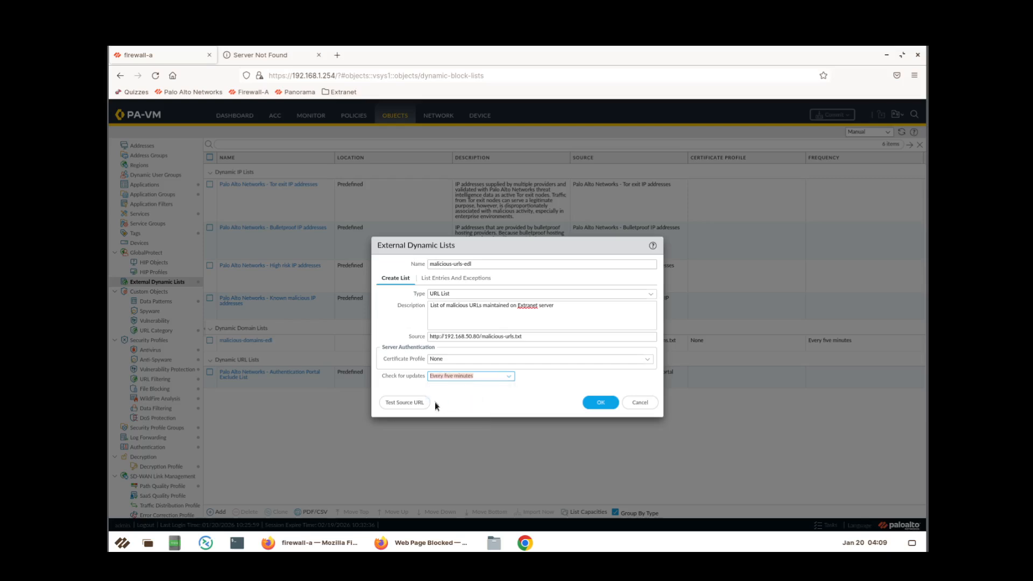
pyautogui.click(420, 403)
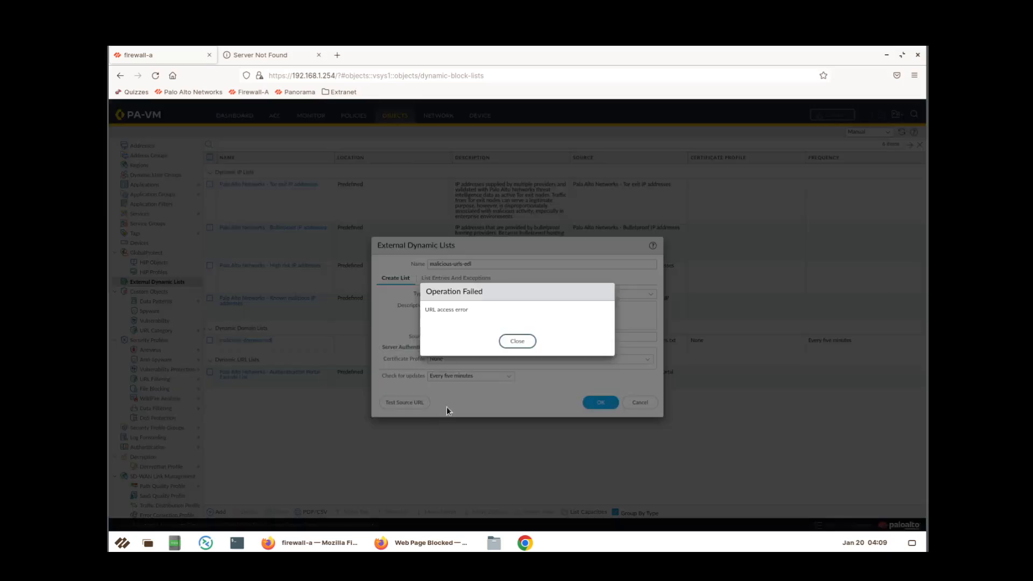
# Dismiss the URL access errors after retesting the source, and save malicious-urls-edl.
pyautogui.click(508, 341)
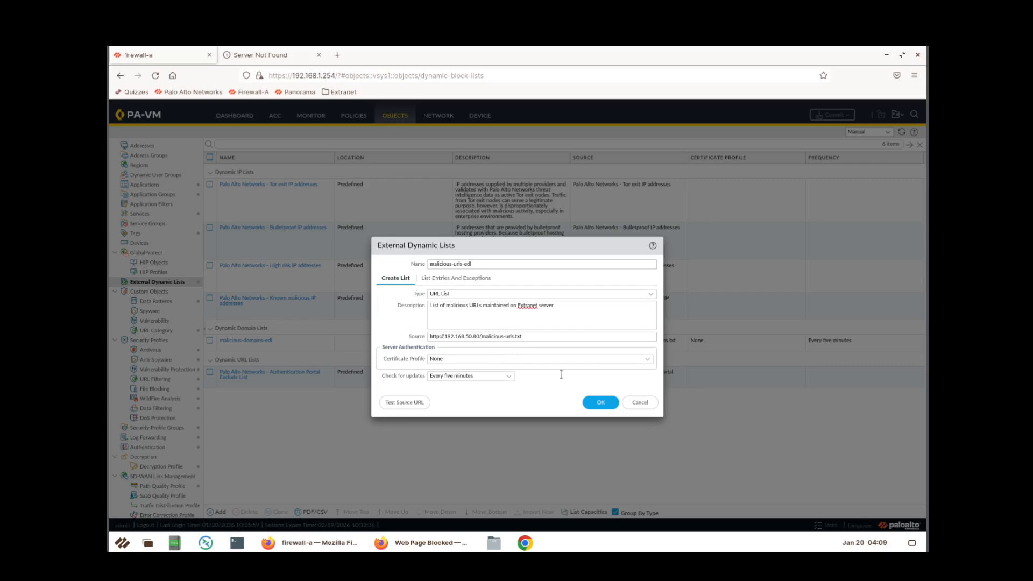
pyautogui.click(411, 403)
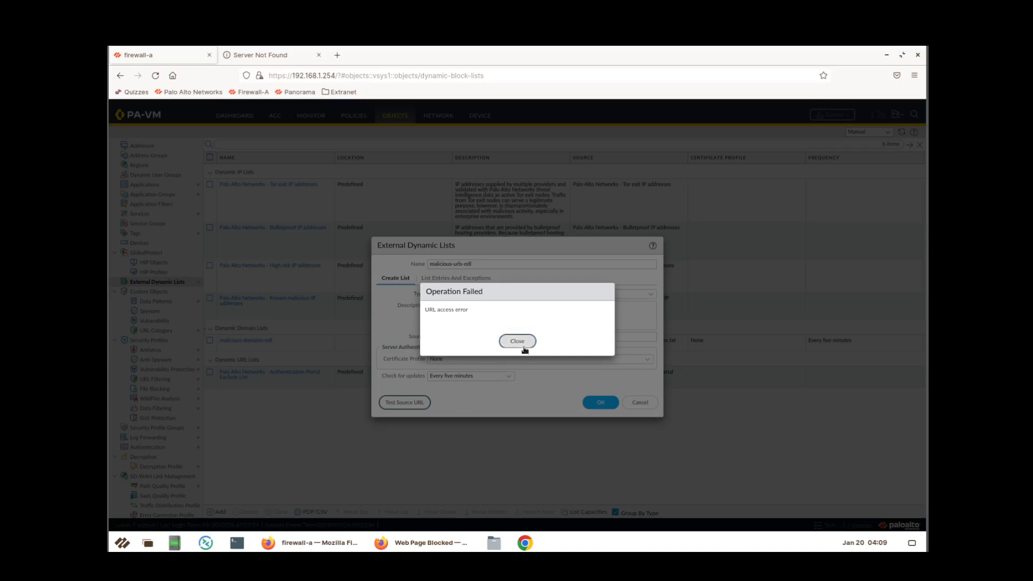
pyautogui.click(517, 341)
pyautogui.click(599, 402)
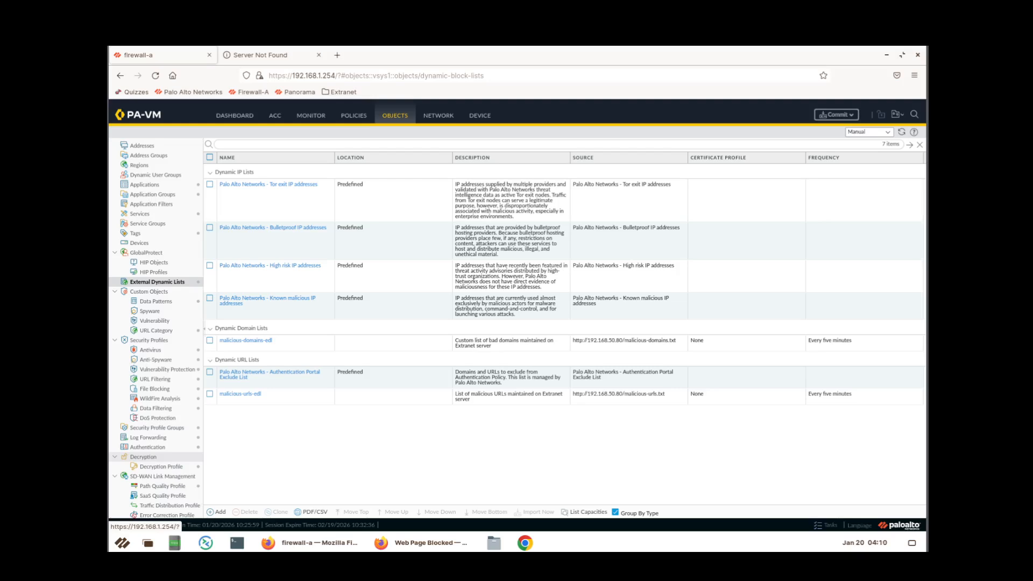
# Save the malicious-urls-edl list without the trailing-slash change.
pyautogui.click(243, 397)
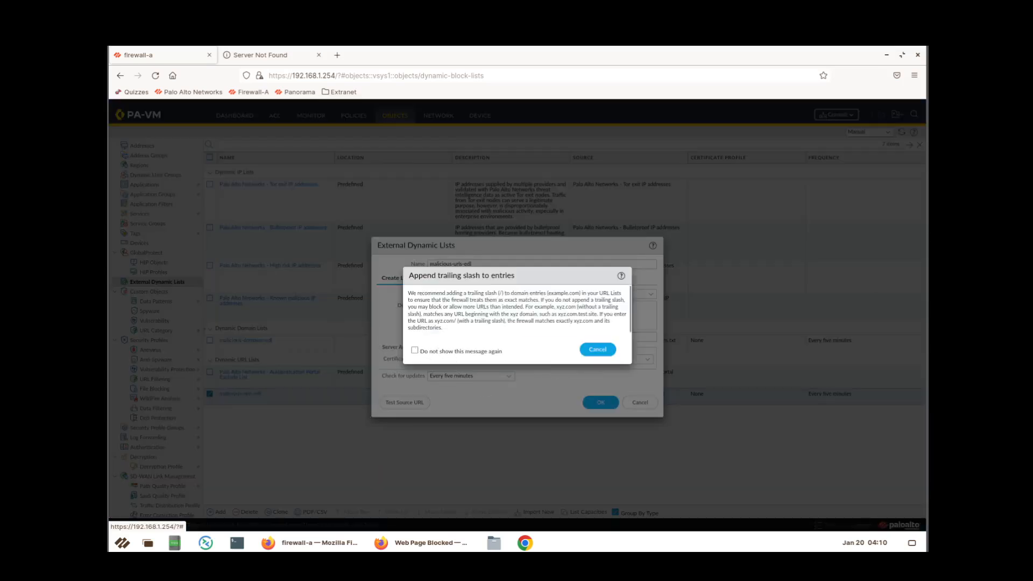
pyautogui.click(597, 350)
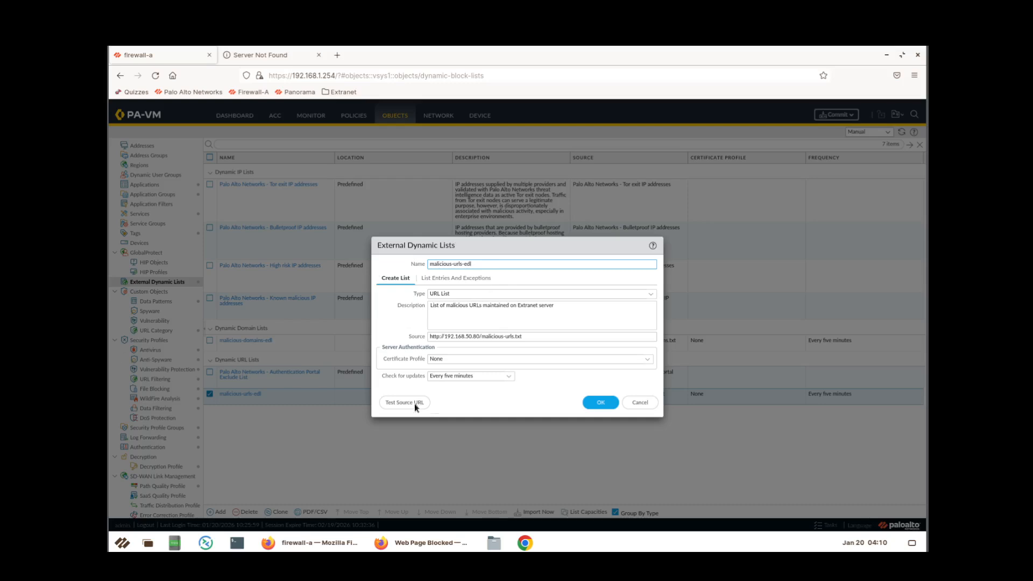
pyautogui.click(587, 405)
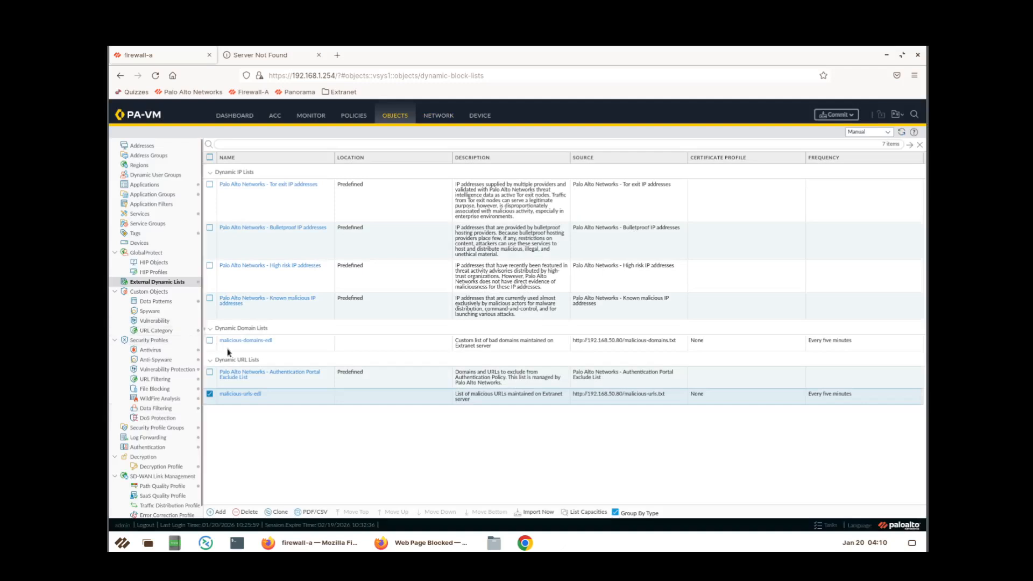
pyautogui.click(246, 341)
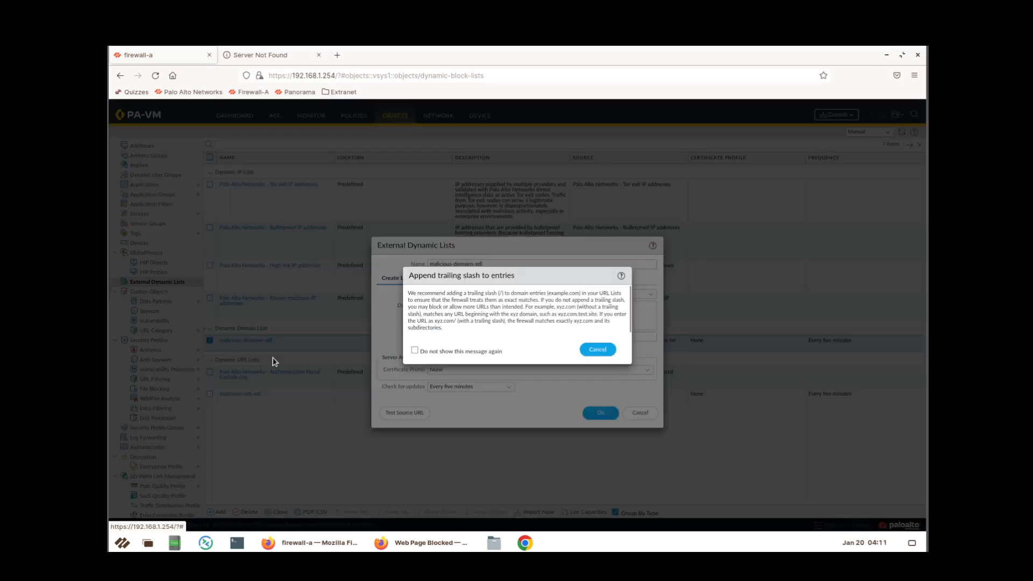
pyautogui.click(475, 353)
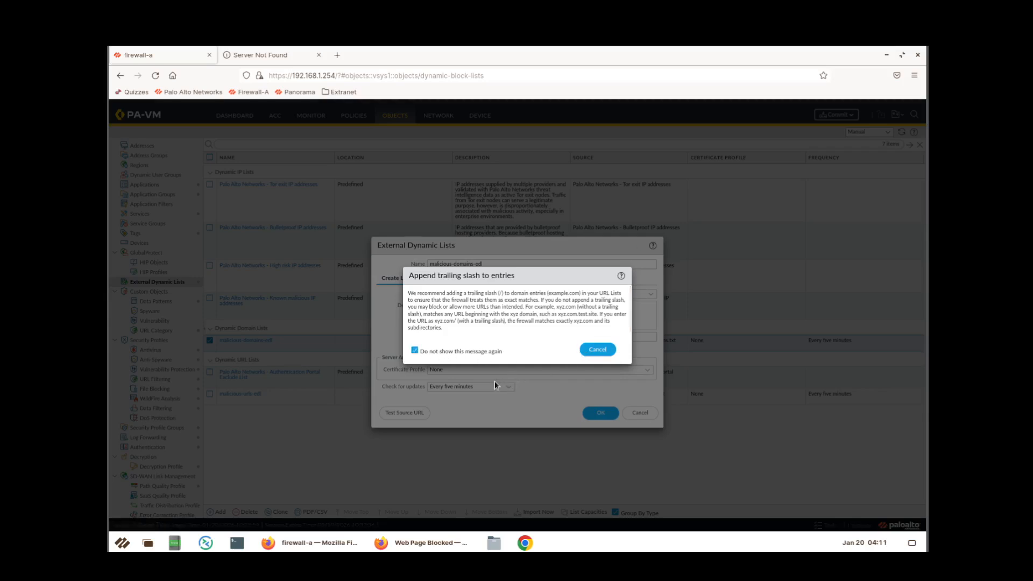
pyautogui.press('Escape')
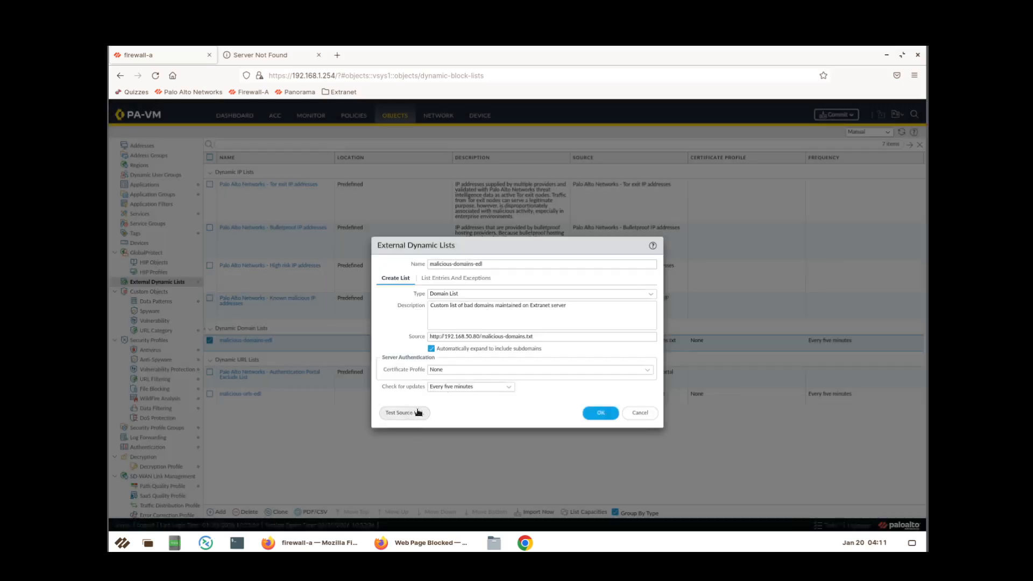
pyautogui.click(418, 412)
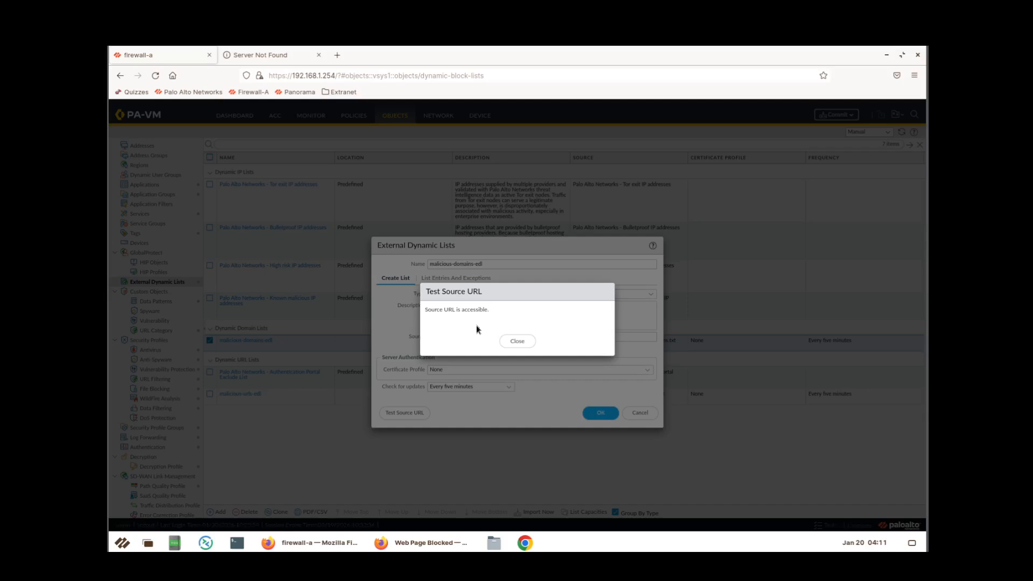
pyautogui.click(514, 341)
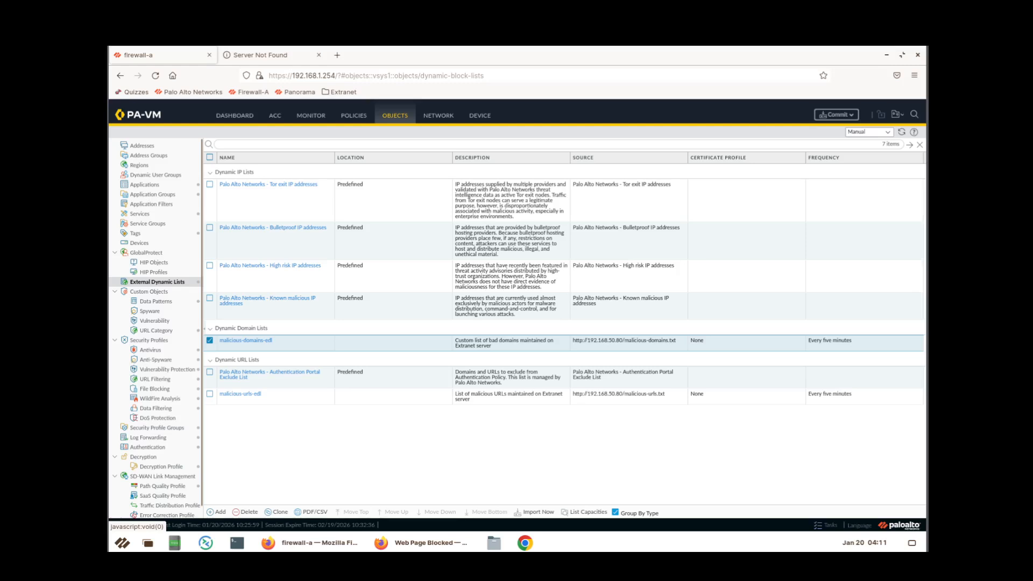
# Add malicious-urls-edl to the Block-Bad-URLs security rule's URL categories.
pyautogui.click(354, 116)
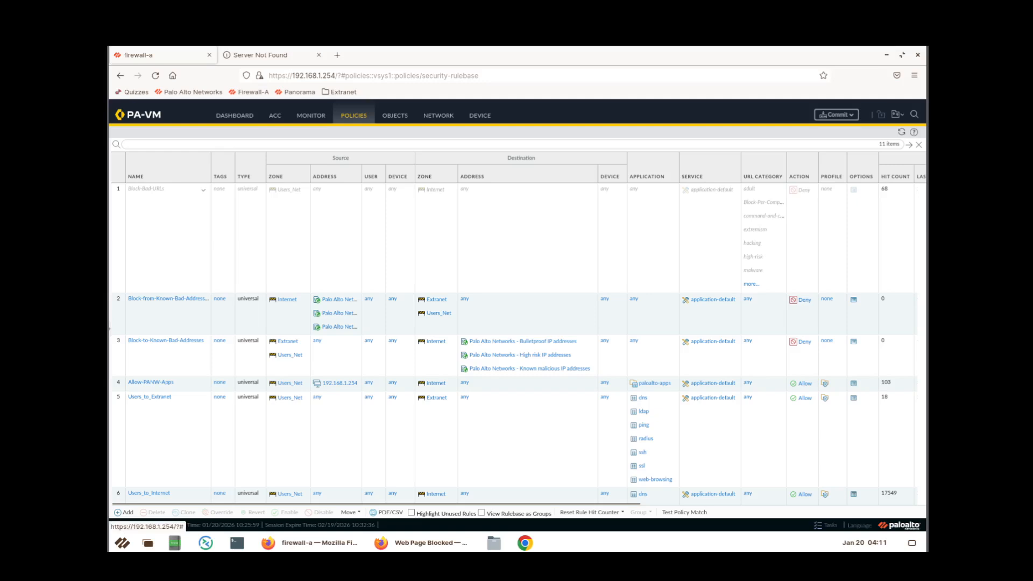
pyautogui.click(145, 188)
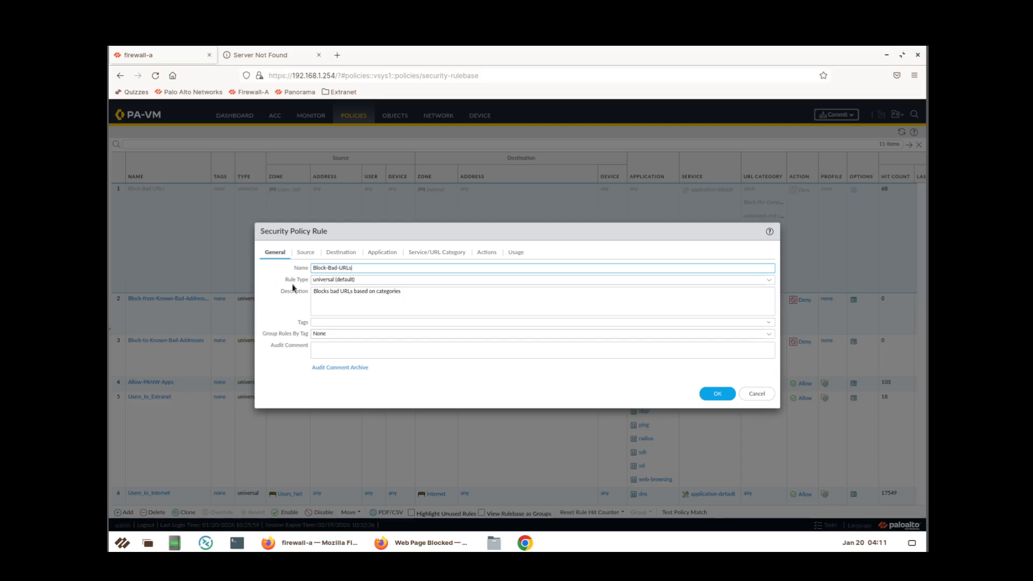
pyautogui.click(437, 256)
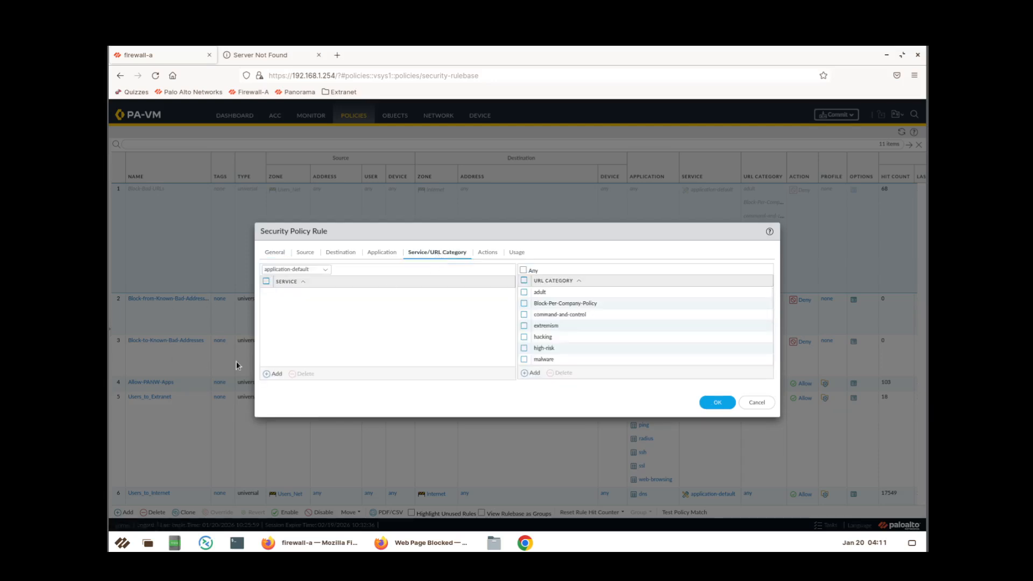
pyautogui.click(527, 375)
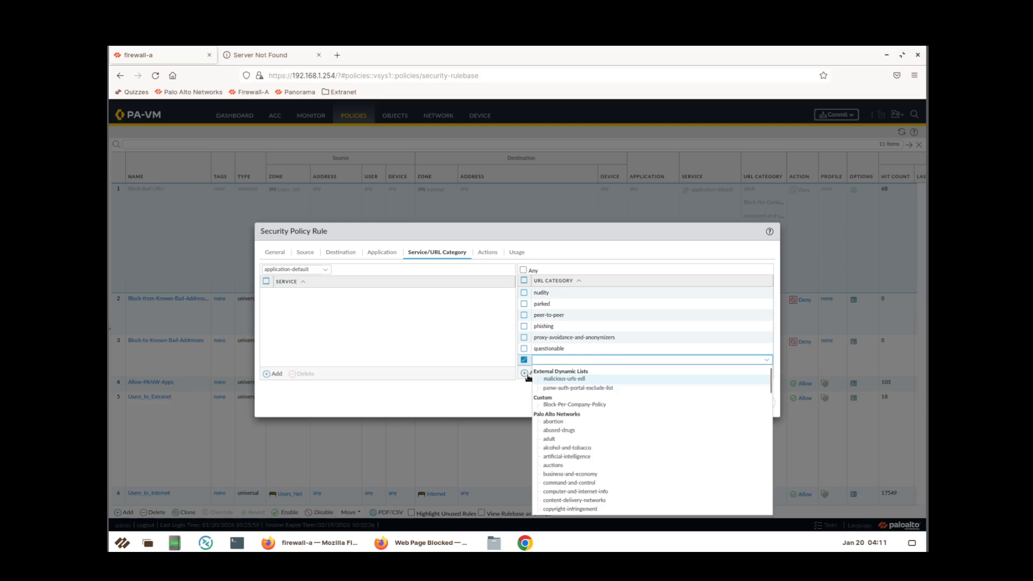
pyautogui.click(563, 378)
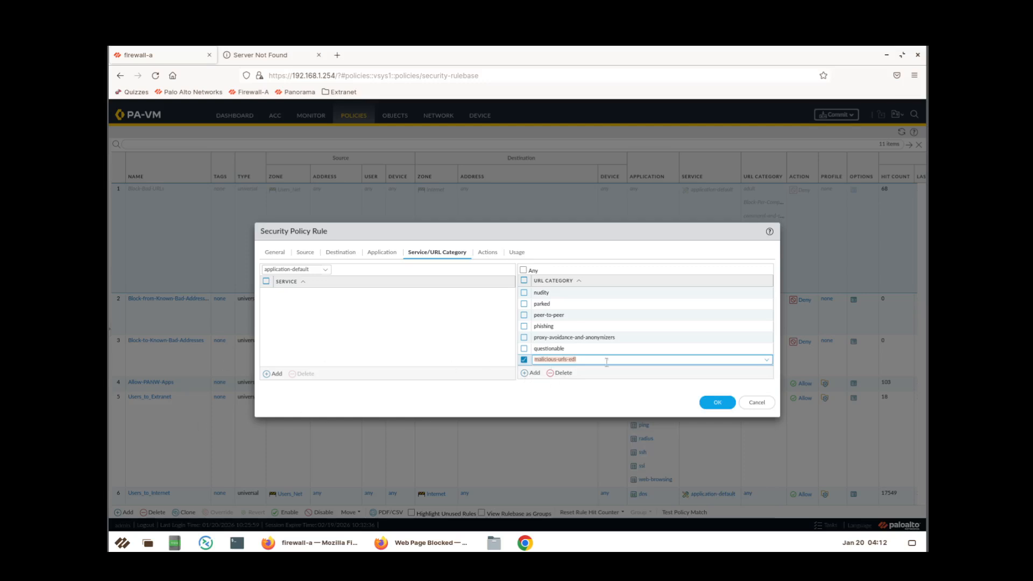
pyautogui.click(716, 404)
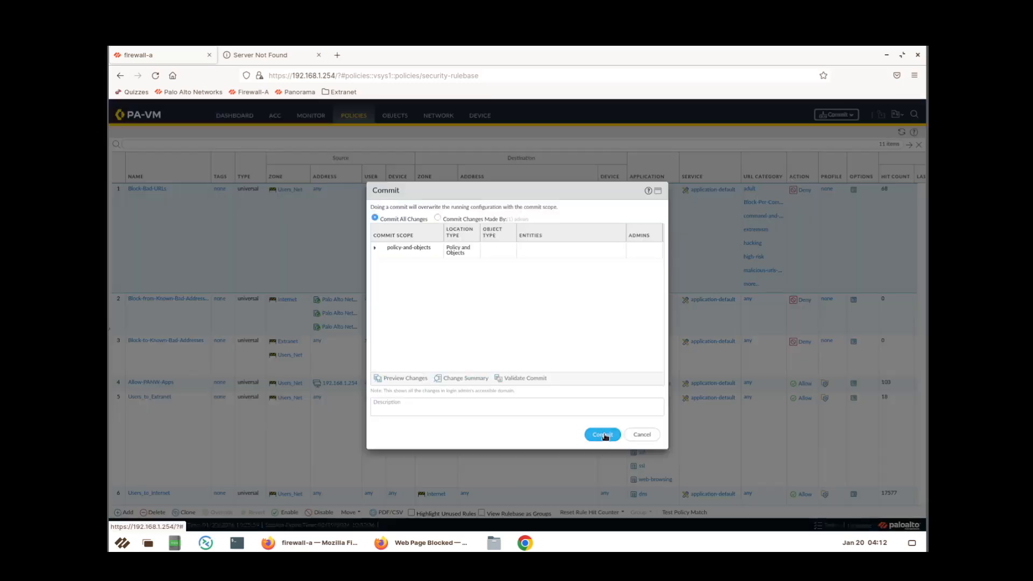
# Commit the pending policy and object changes, then close the commit status window.
pyautogui.click(604, 434)
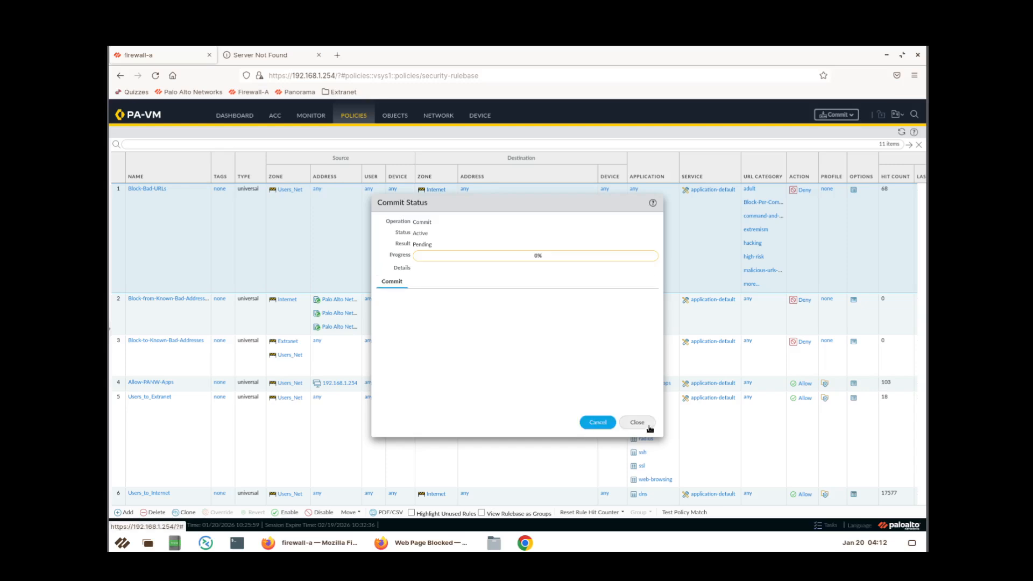
pyautogui.click(643, 429)
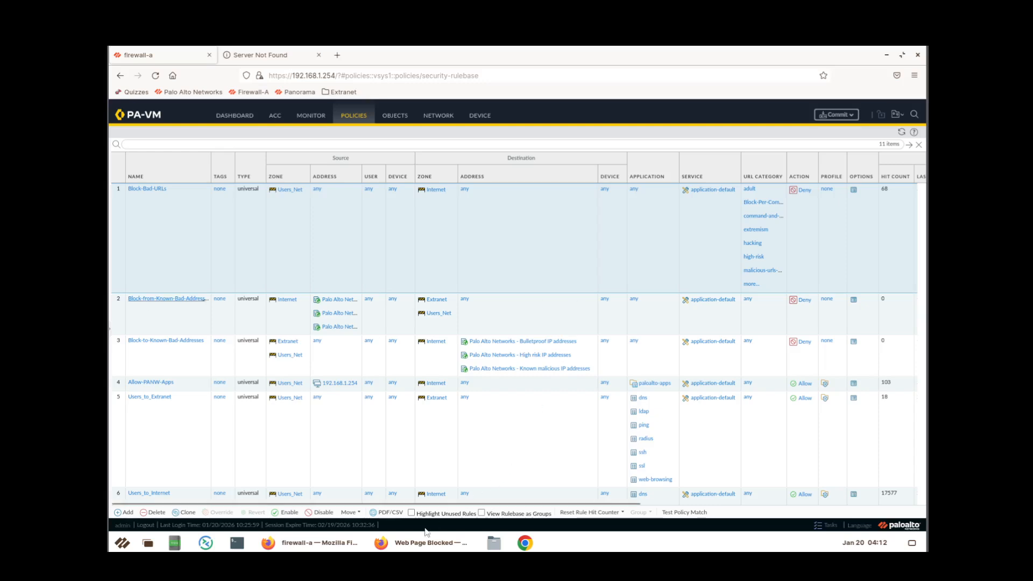
pyautogui.click(410, 544)
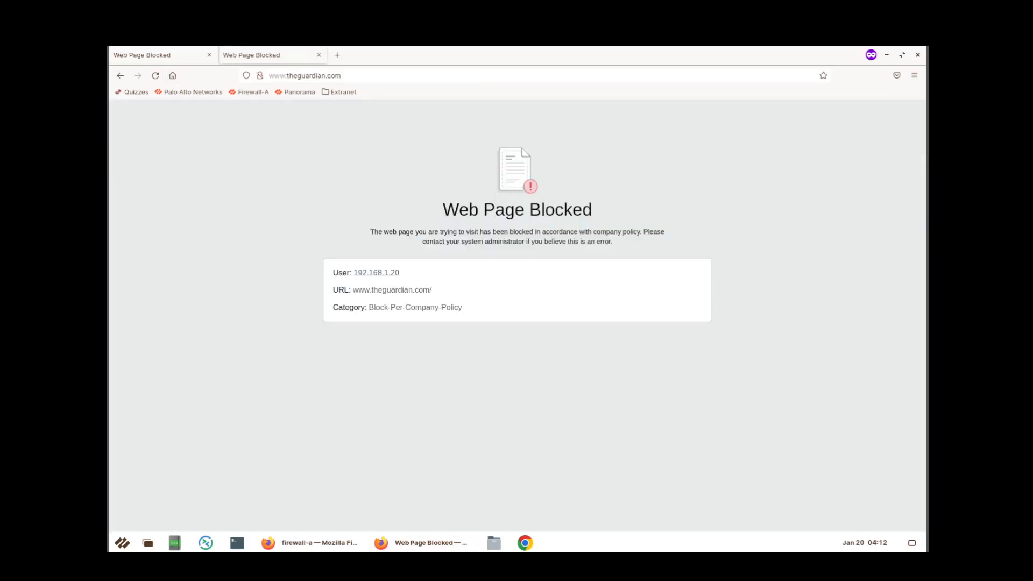
pyautogui.click(318, 56)
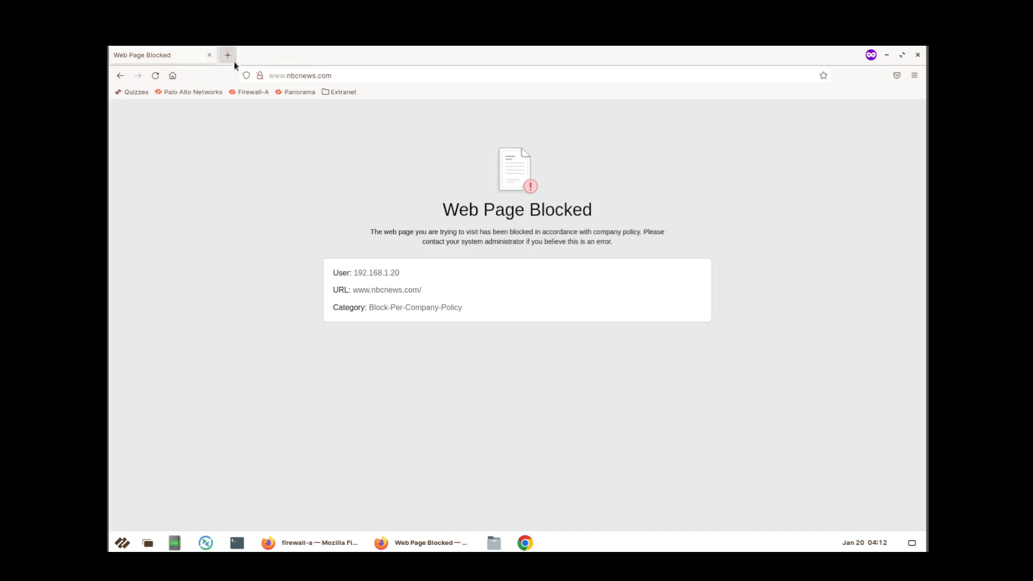
pyautogui.click(218, 56)
pyautogui.click(212, 54)
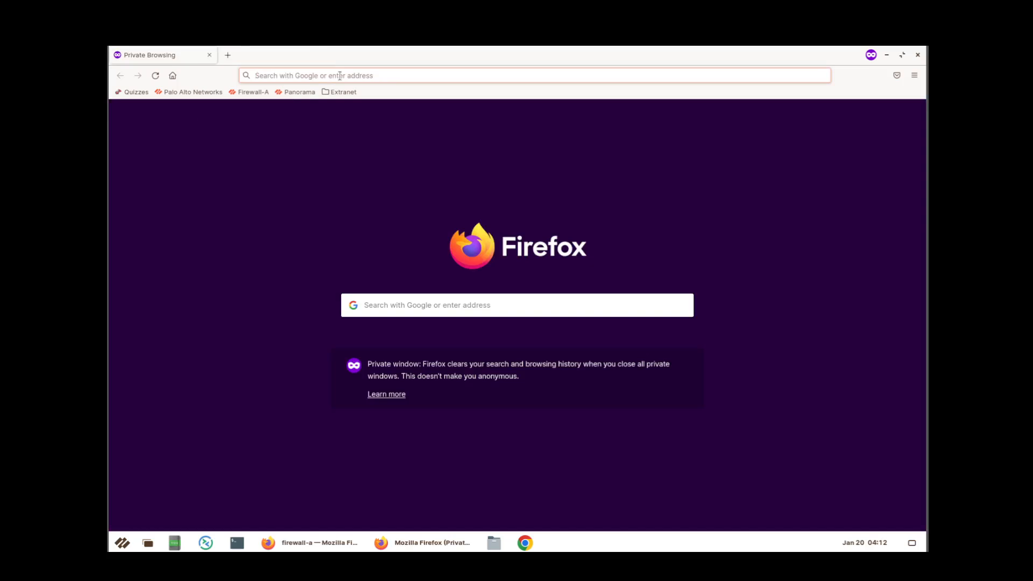
pyautogui.write('www.')
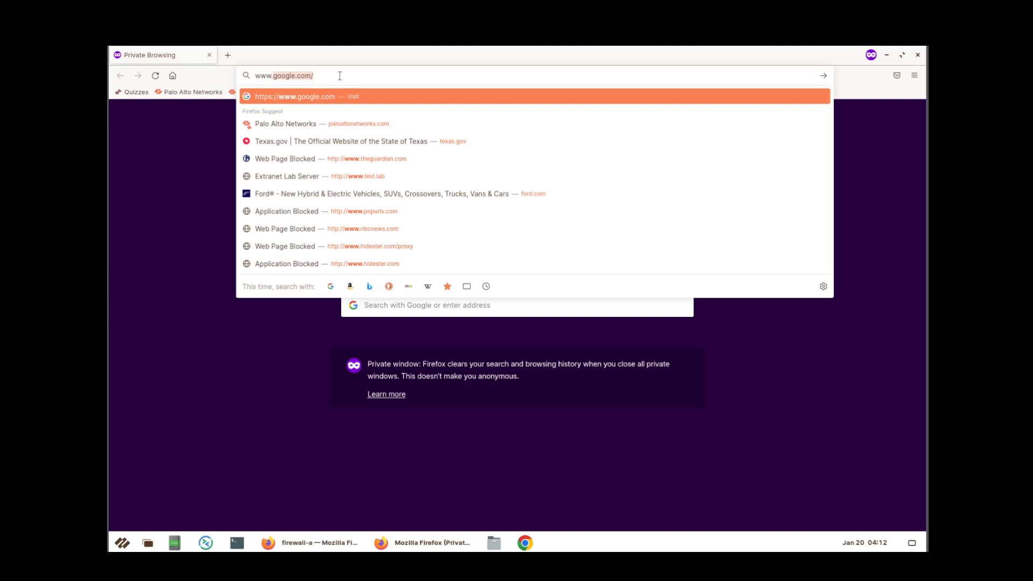
pyautogui.write('popurs')
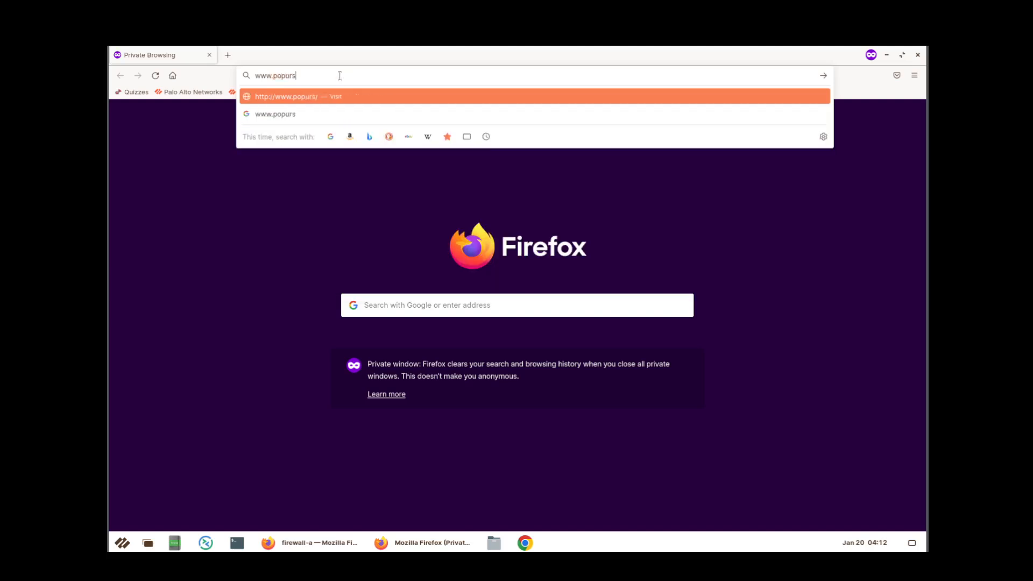
pyautogui.press('BackSpace')
pyautogui.write('ls')
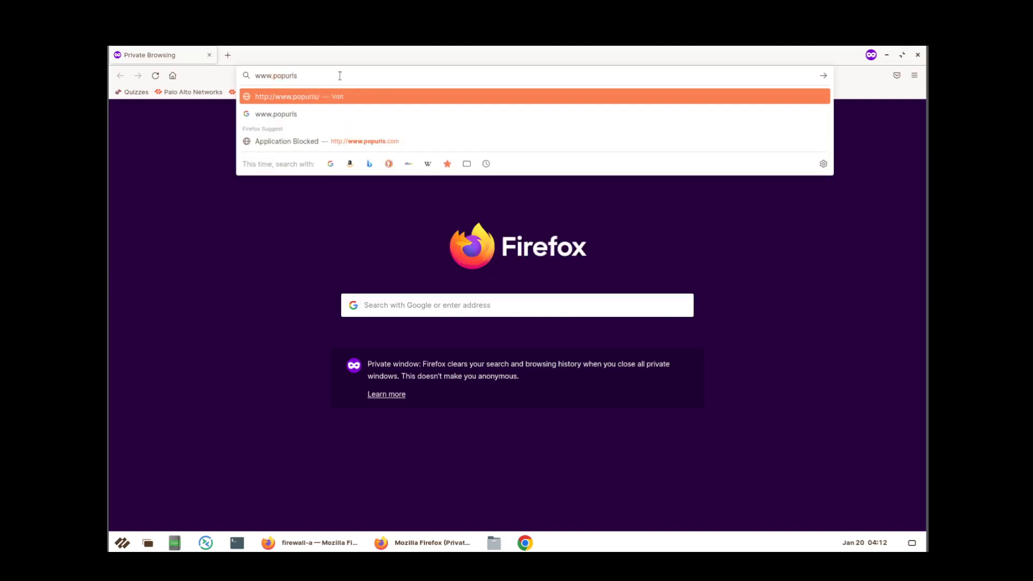
pyautogui.write('.com')
pyautogui.press('Return')
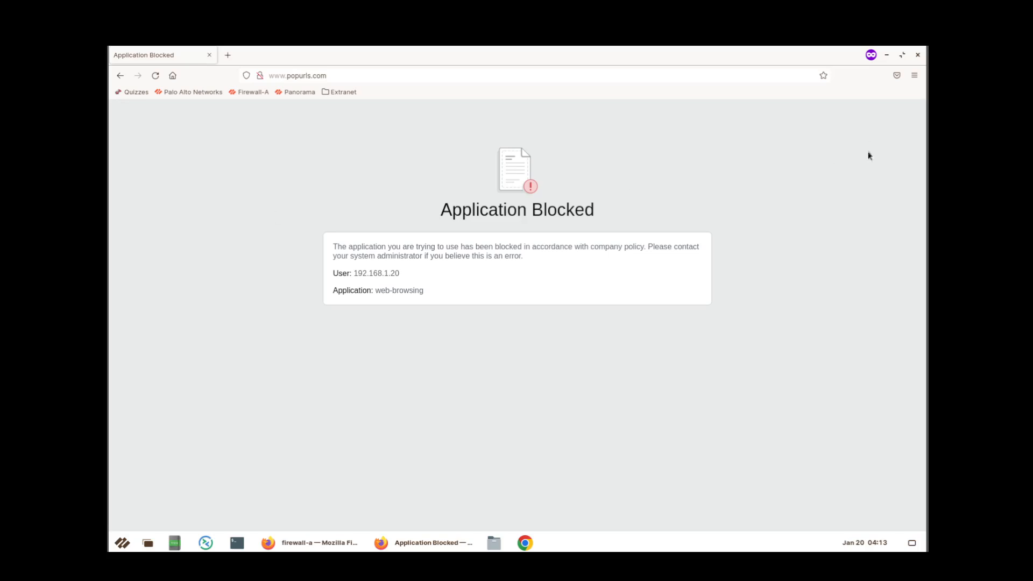
pyautogui.click(324, 545)
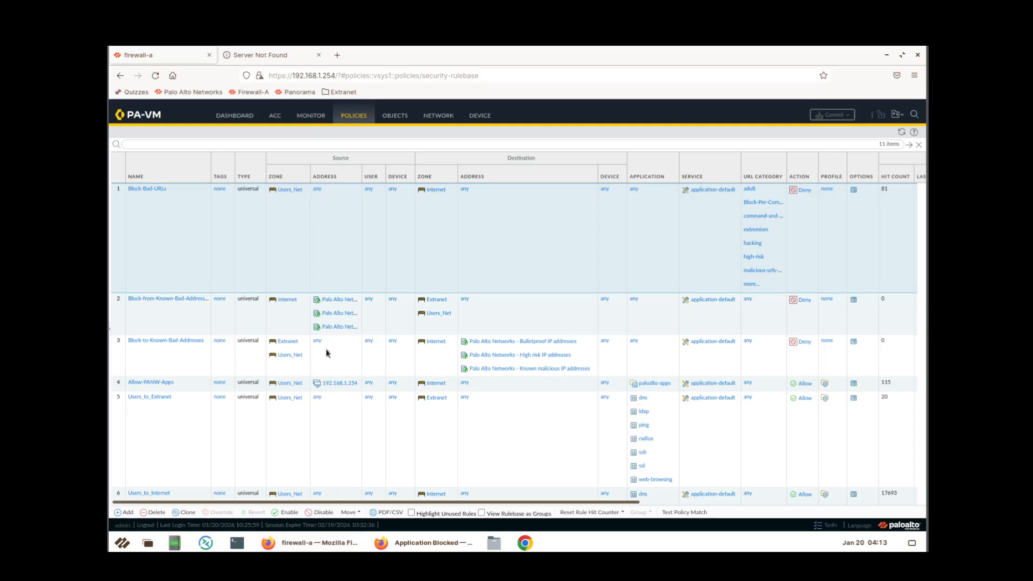
pyautogui.click(310, 117)
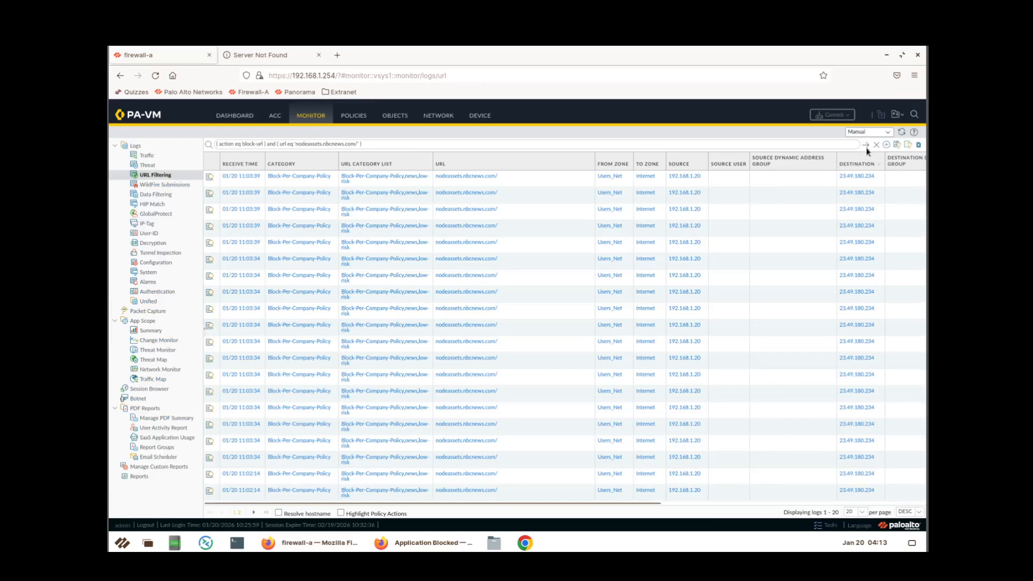
pyautogui.click(877, 145)
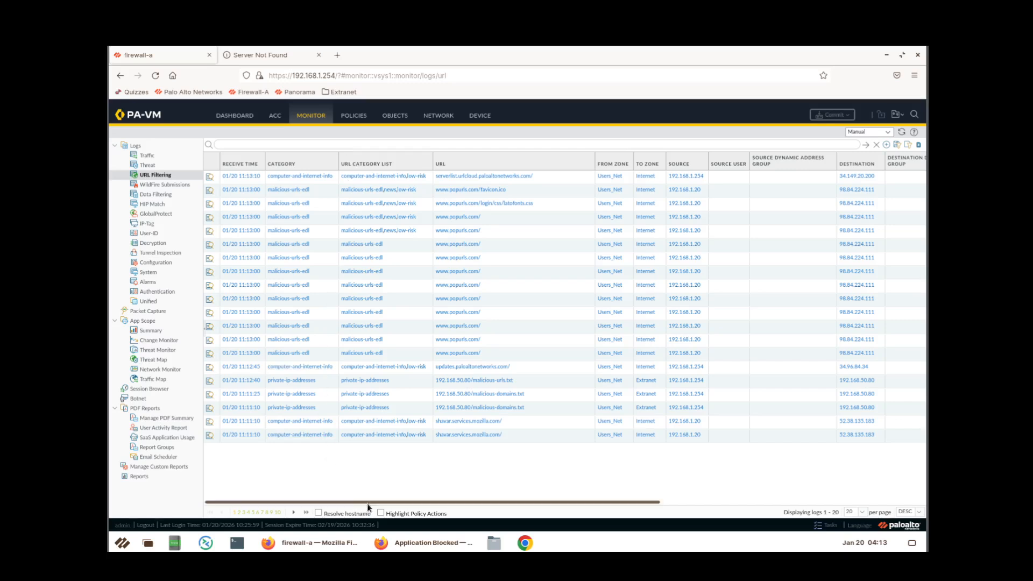
pyautogui.moveTo(367, 502); pyautogui.dragTo(620, 523)
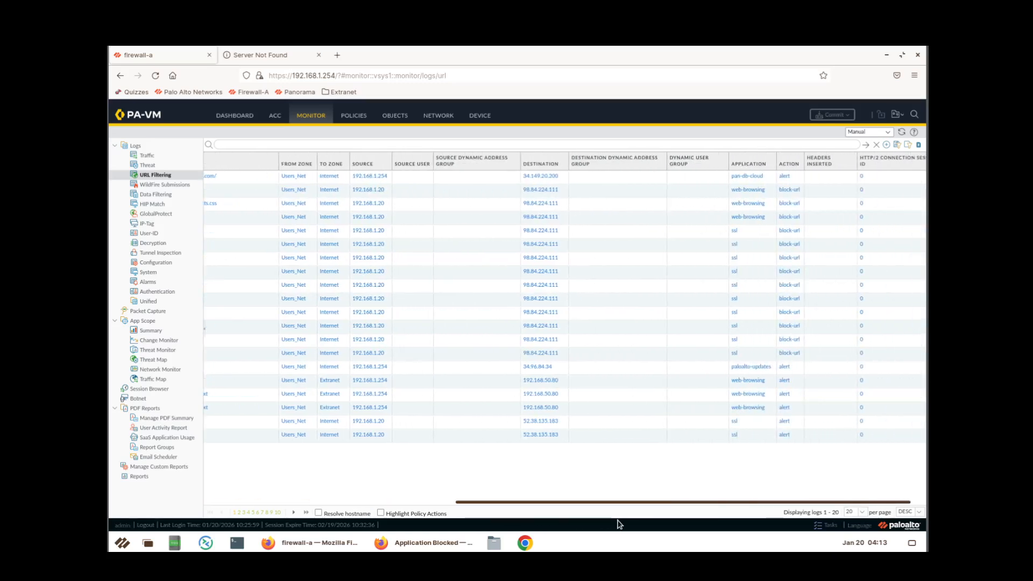
pyautogui.click(786, 190)
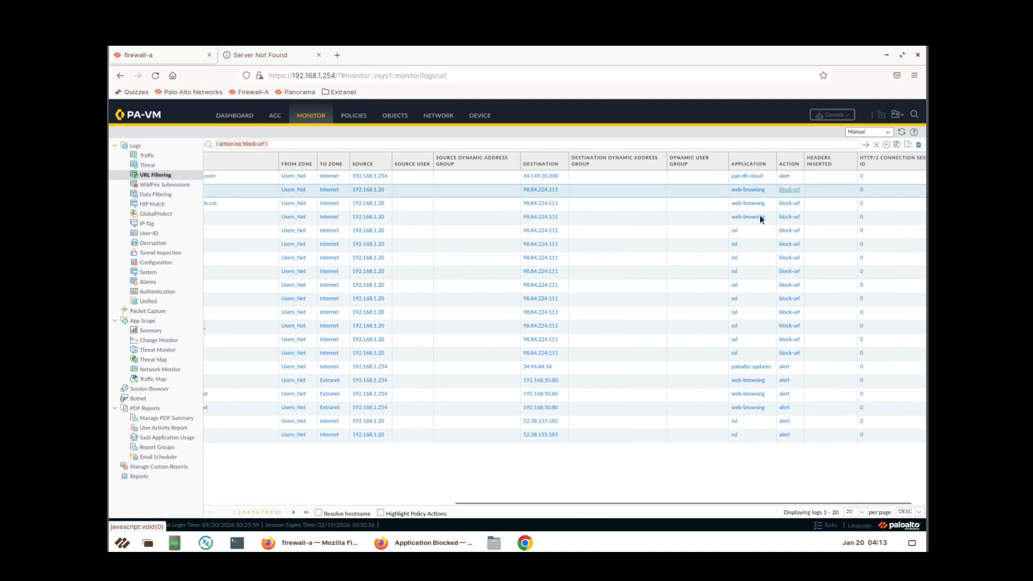
pyautogui.click(865, 146)
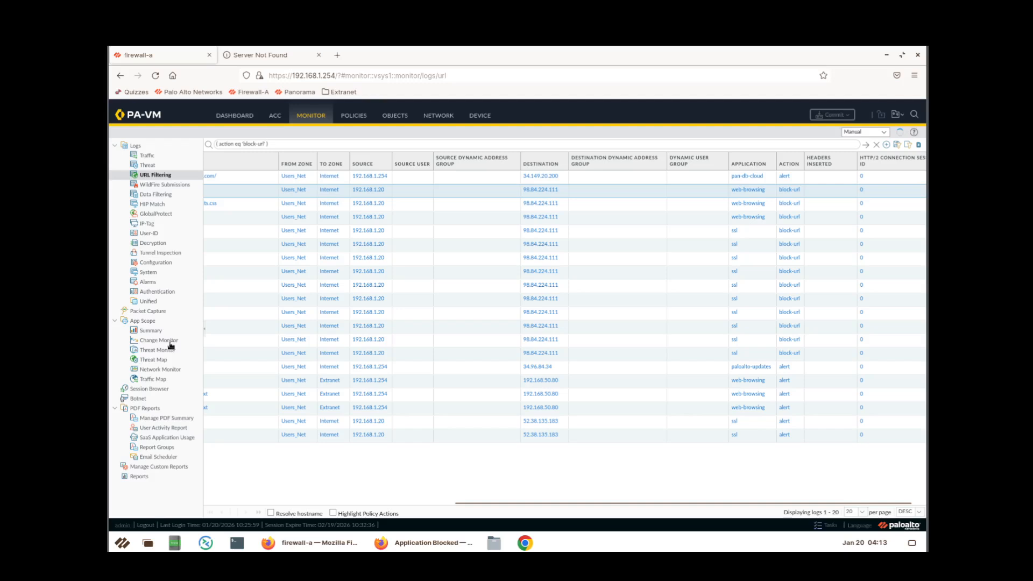